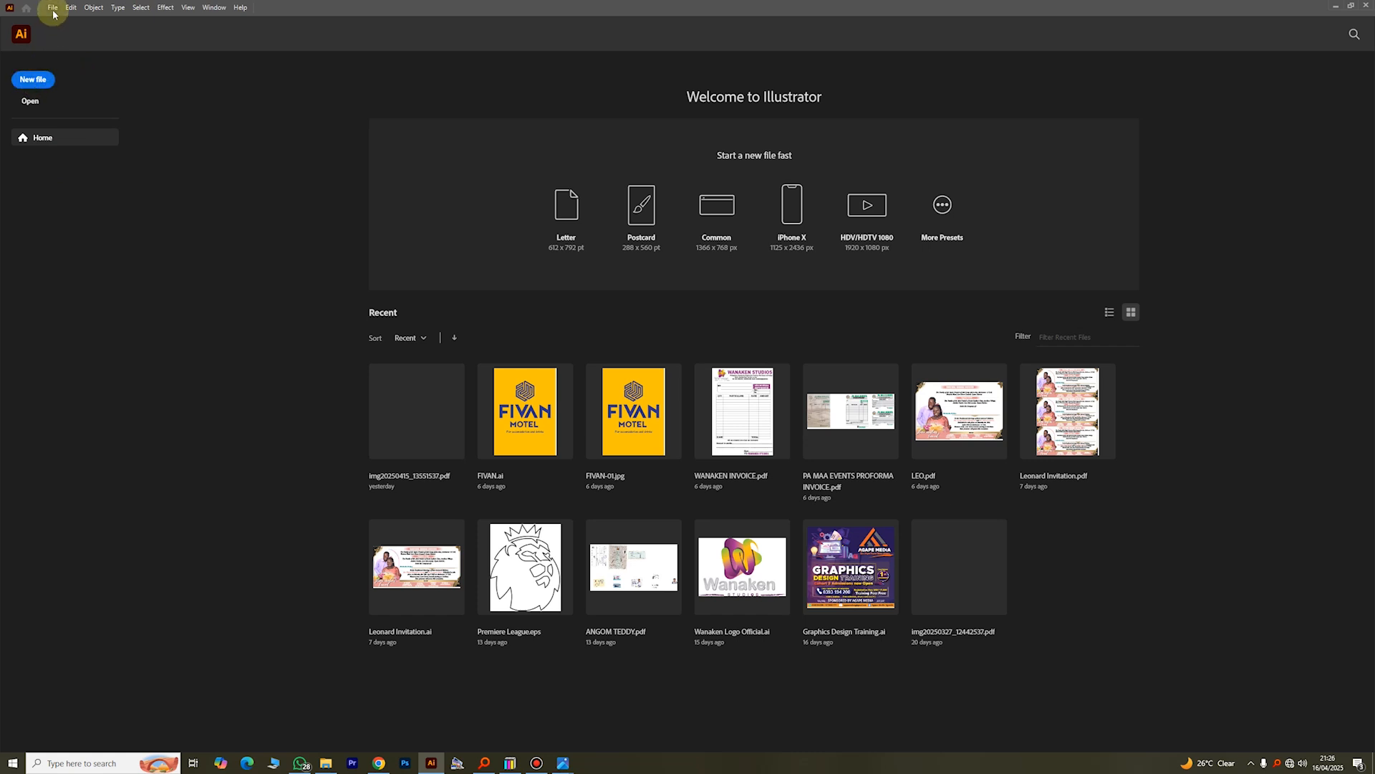
click(37, 79)
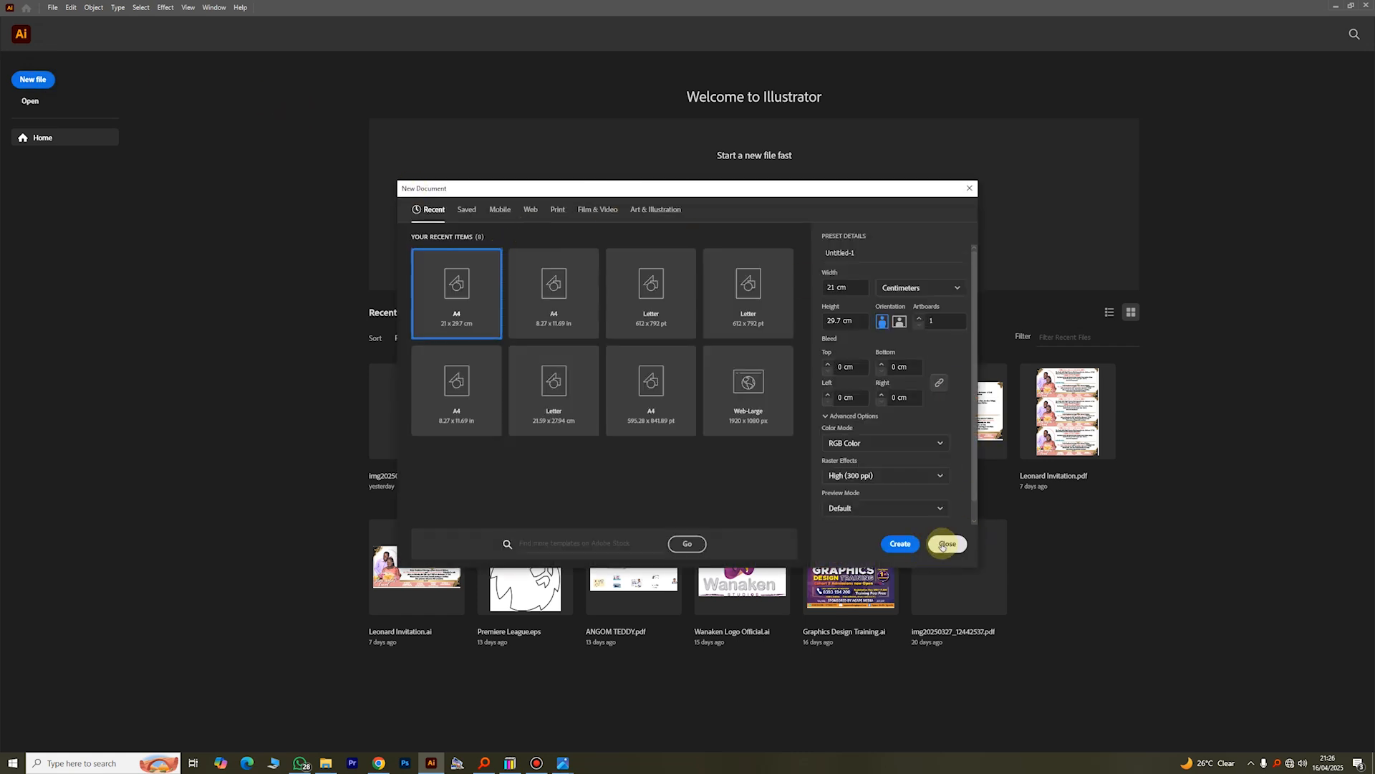
click(942, 545)
click(51, 7)
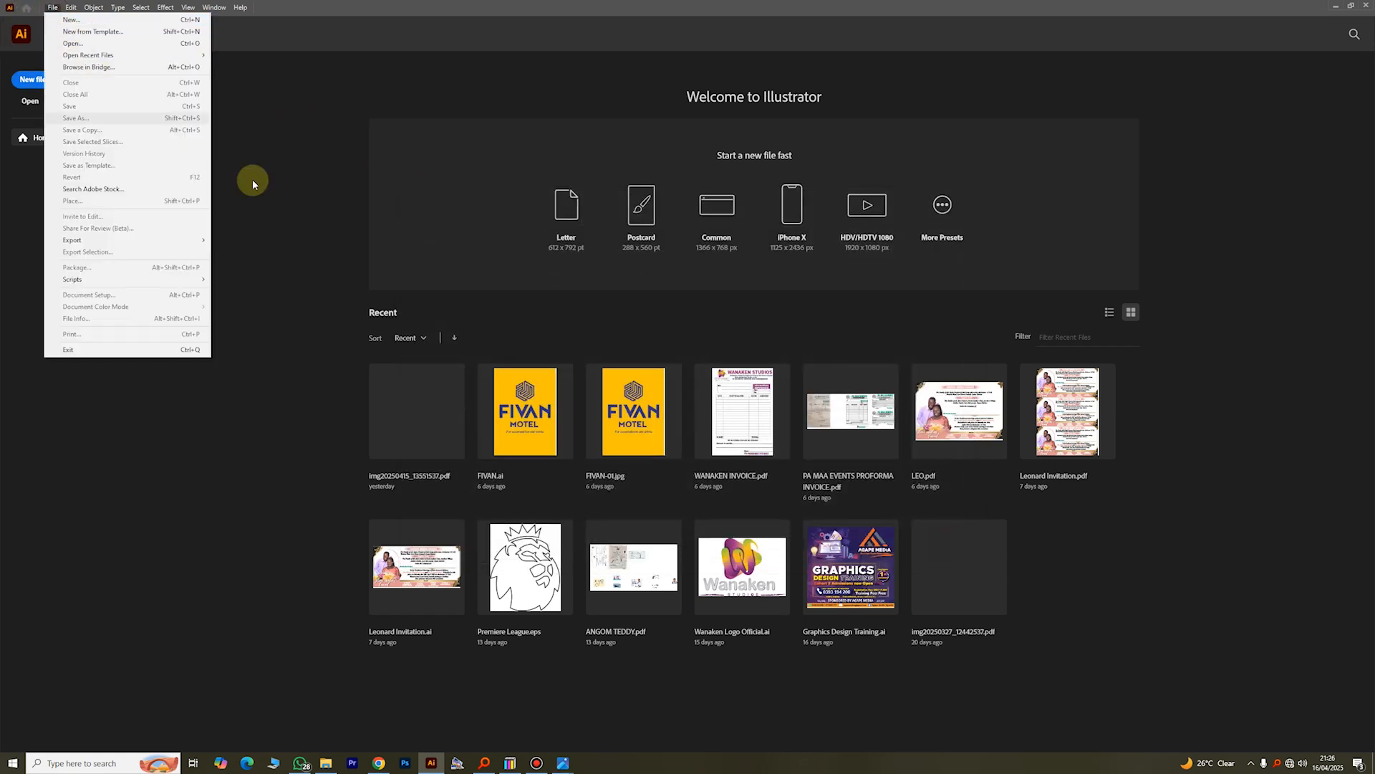
click(52, 7)
Step: Create a new portrait A4 document from the 8.27 x 11.69 in preset, with its units set to centimeters
click(52, 7)
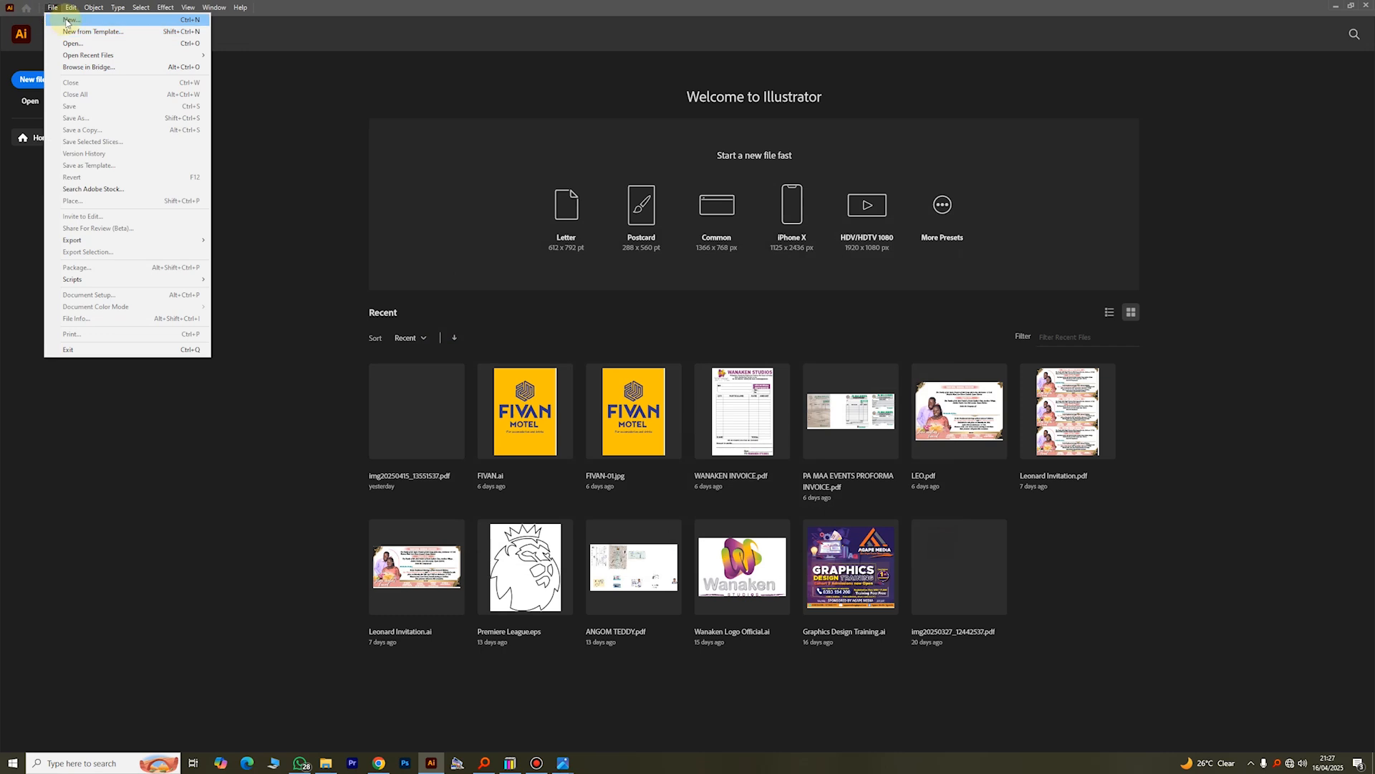
click(68, 21)
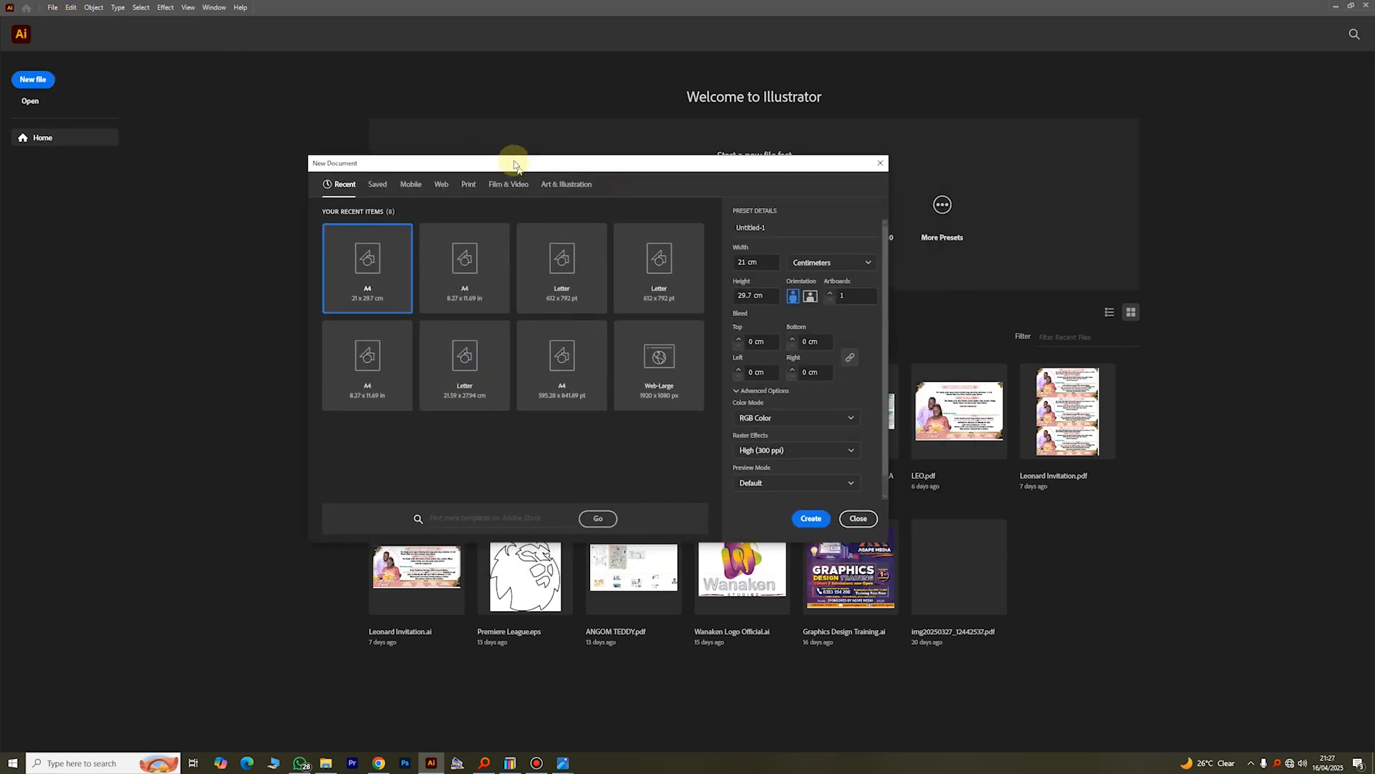
drag(514, 163, 513, 150)
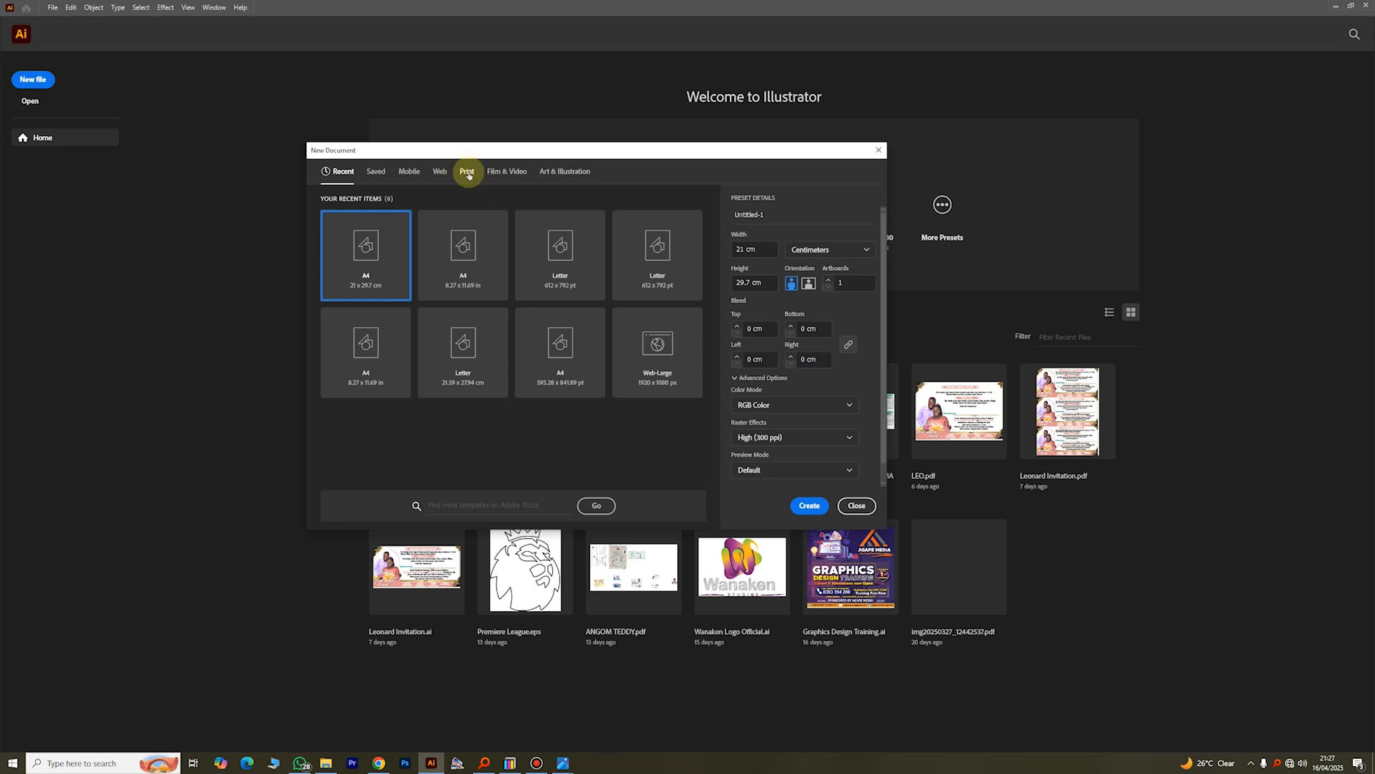
click(465, 256)
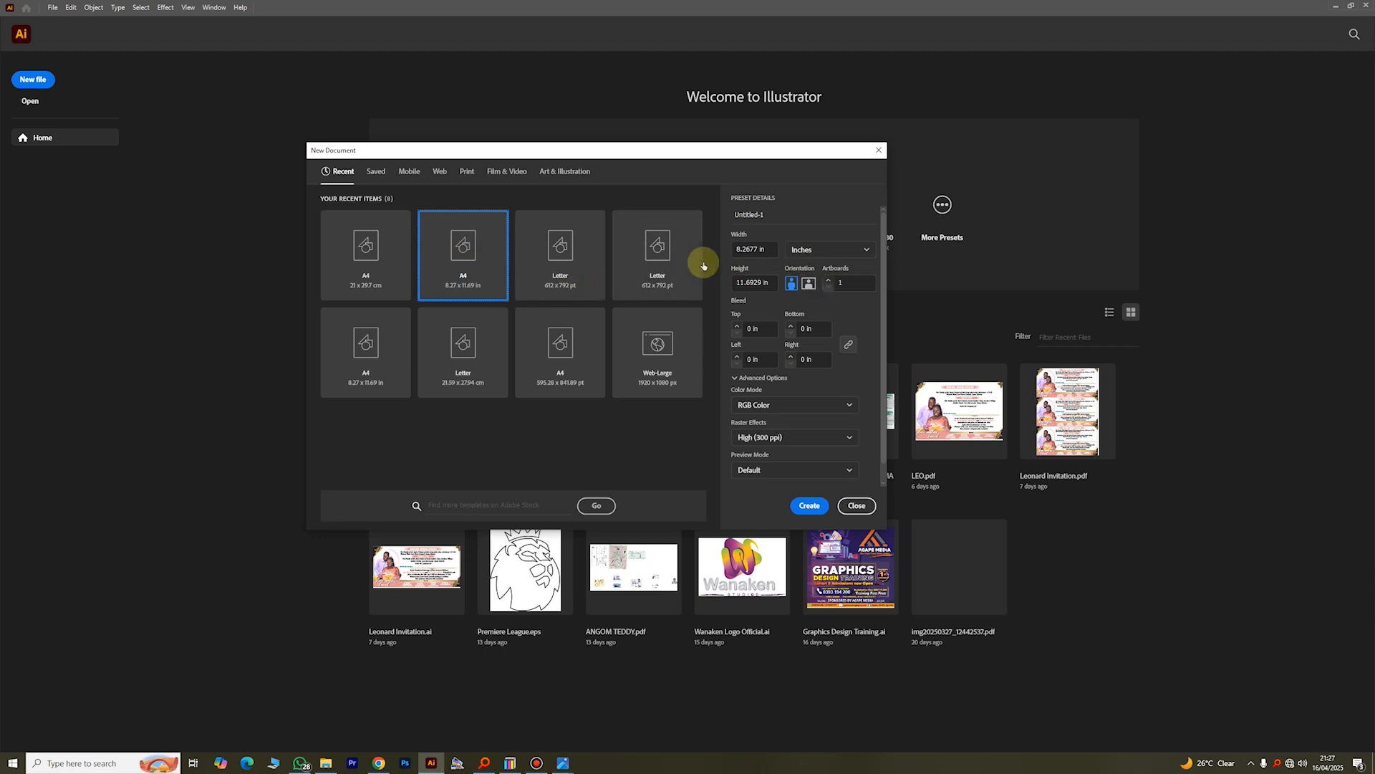
click(833, 251)
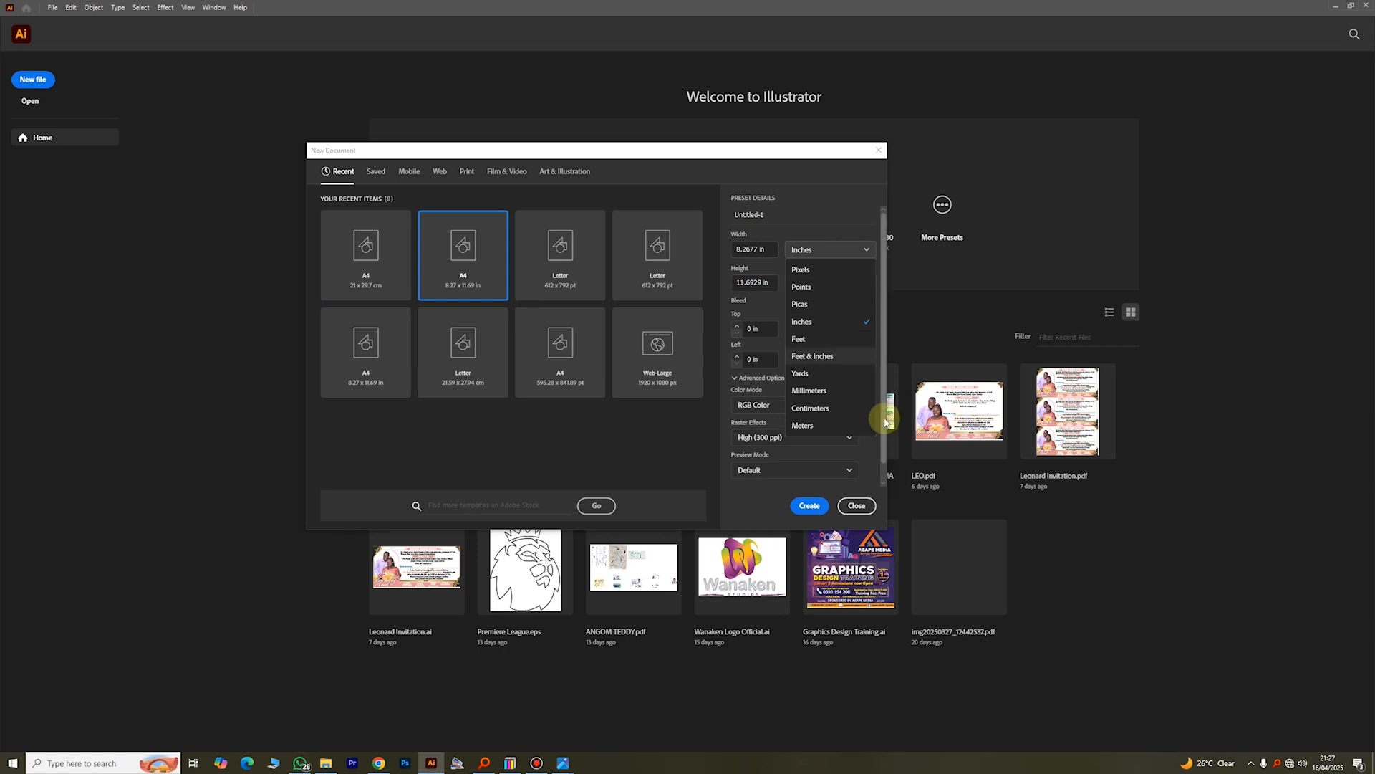
click(828, 407)
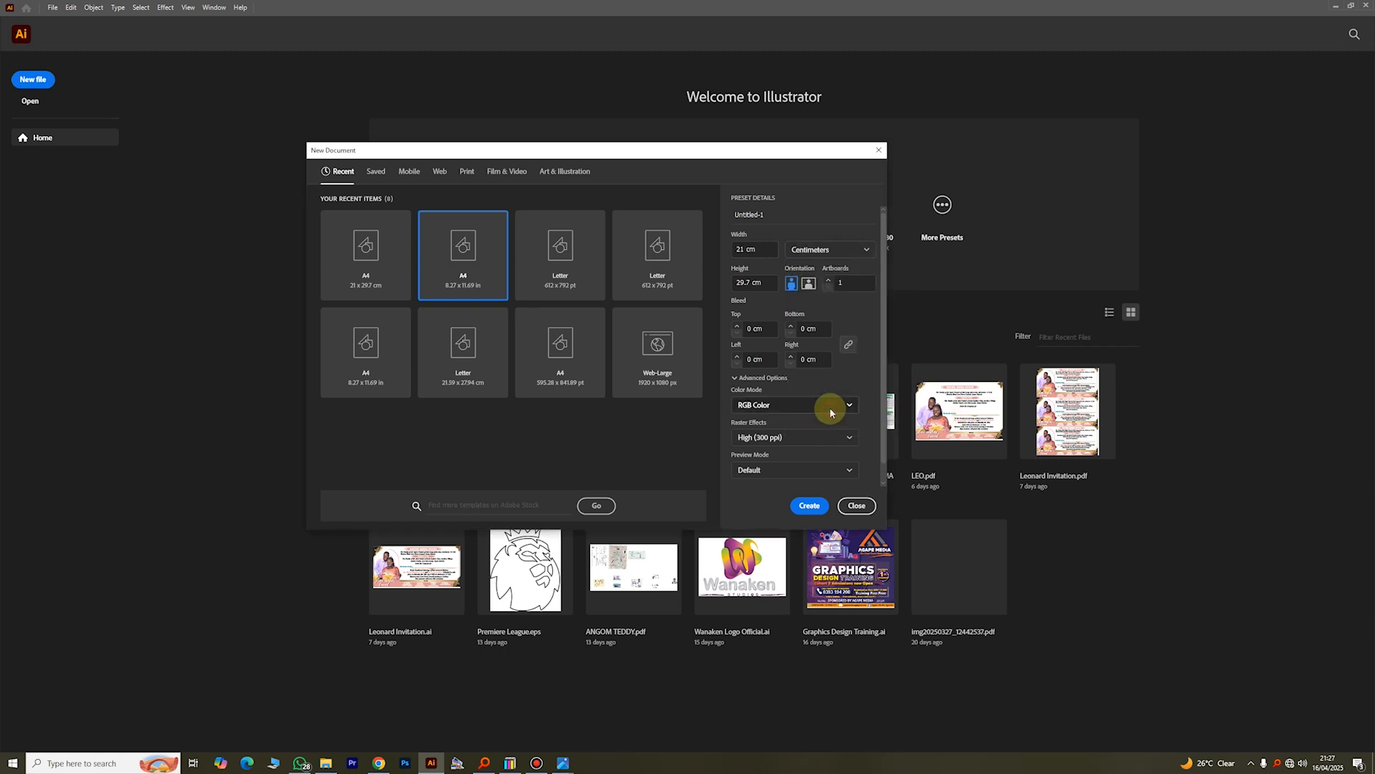
click(847, 252)
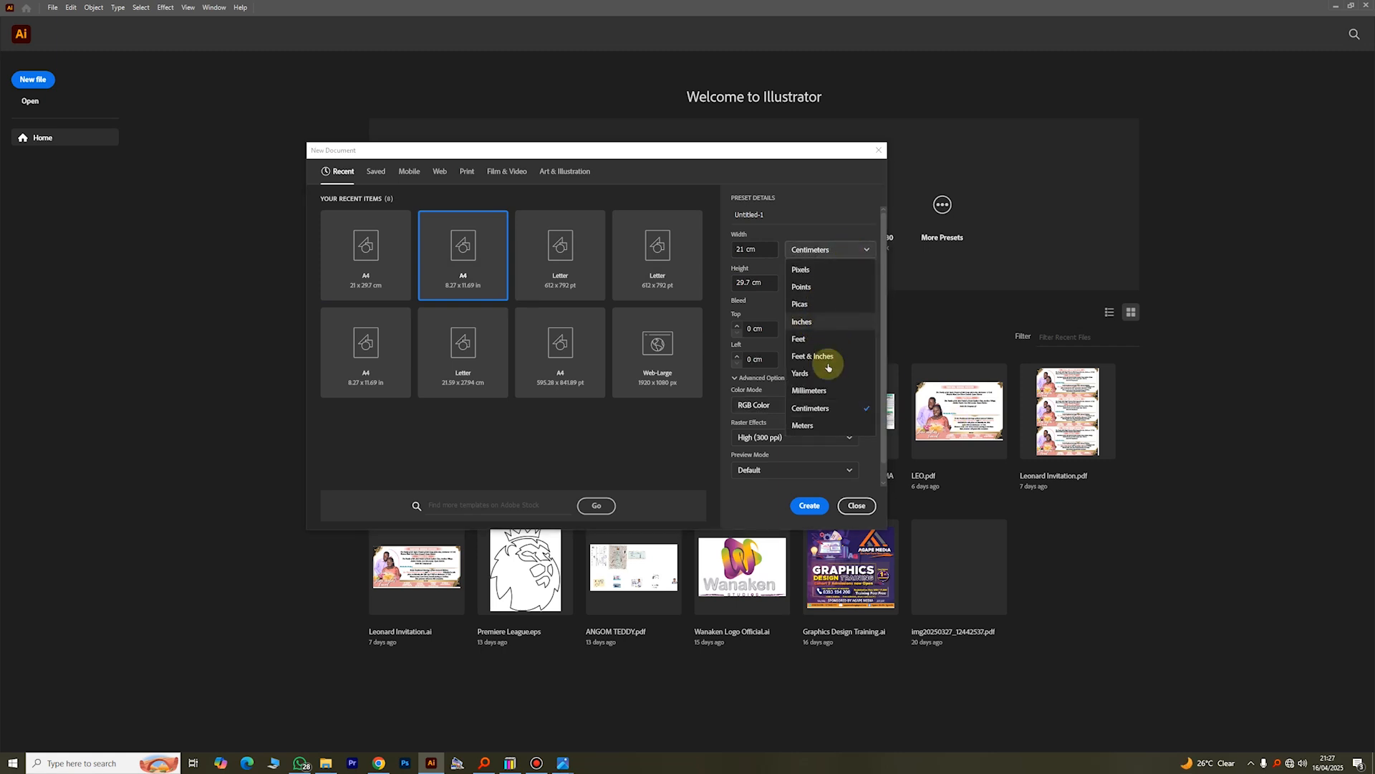
click(820, 408)
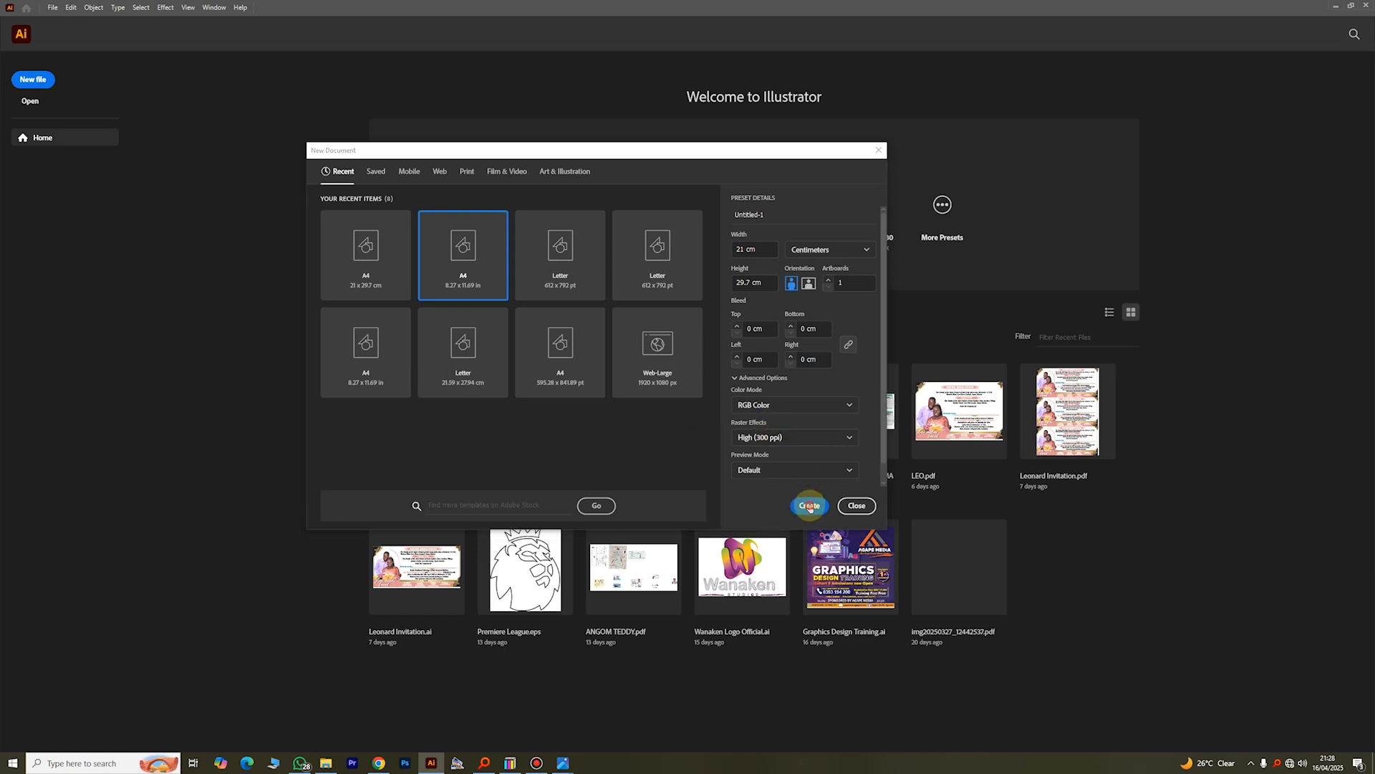
click(809, 506)
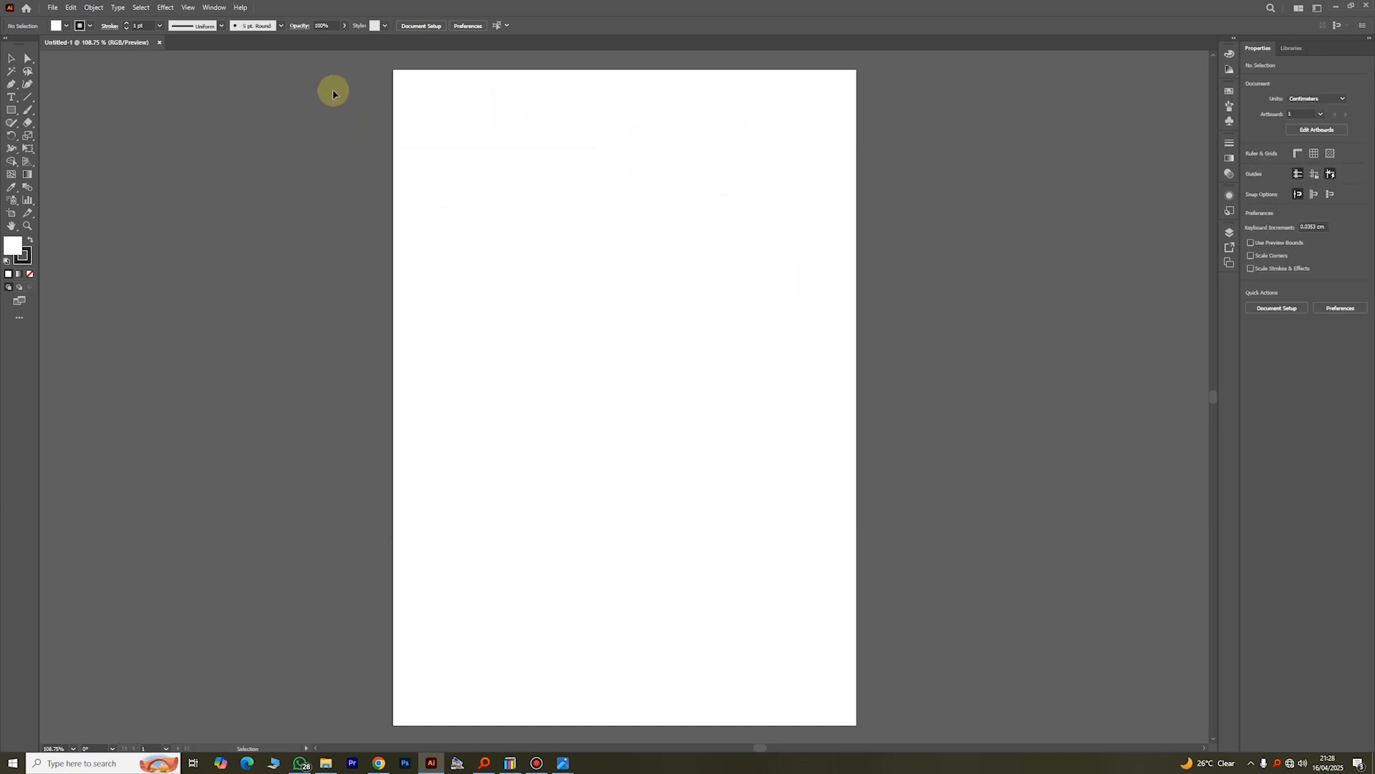
Step: Switch the toolbox to a single-column layout
scroll(627, 123, down, 1)
scroll(629, 122, up, 1)
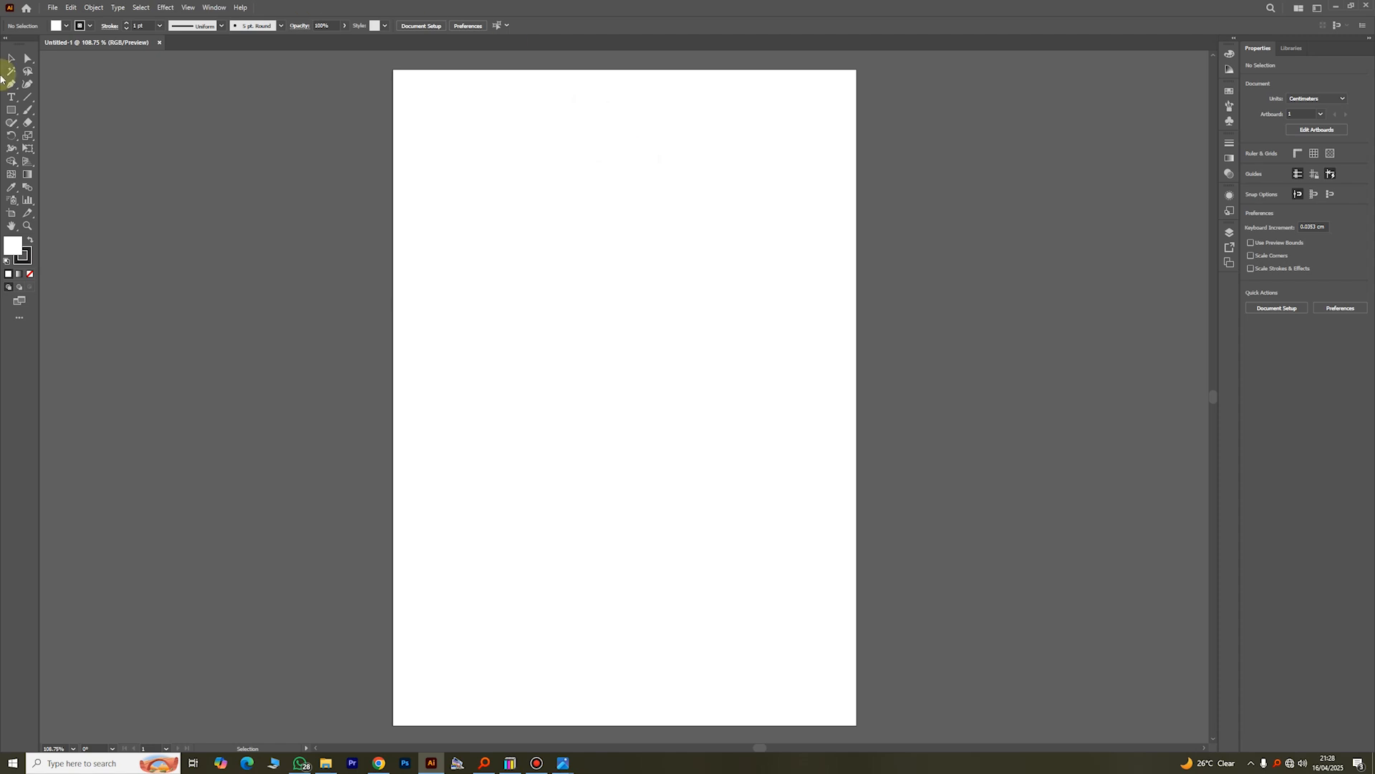
click(8, 40)
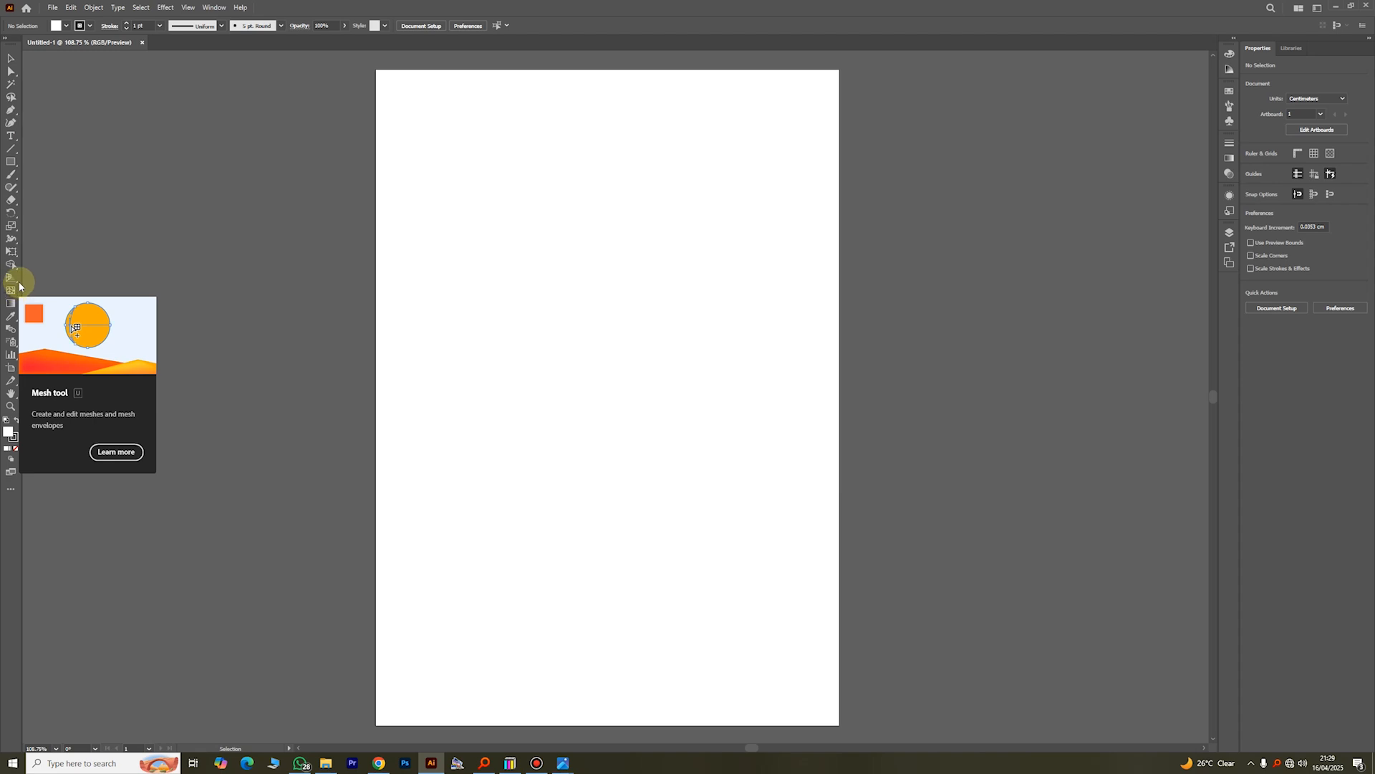
click(14, 152)
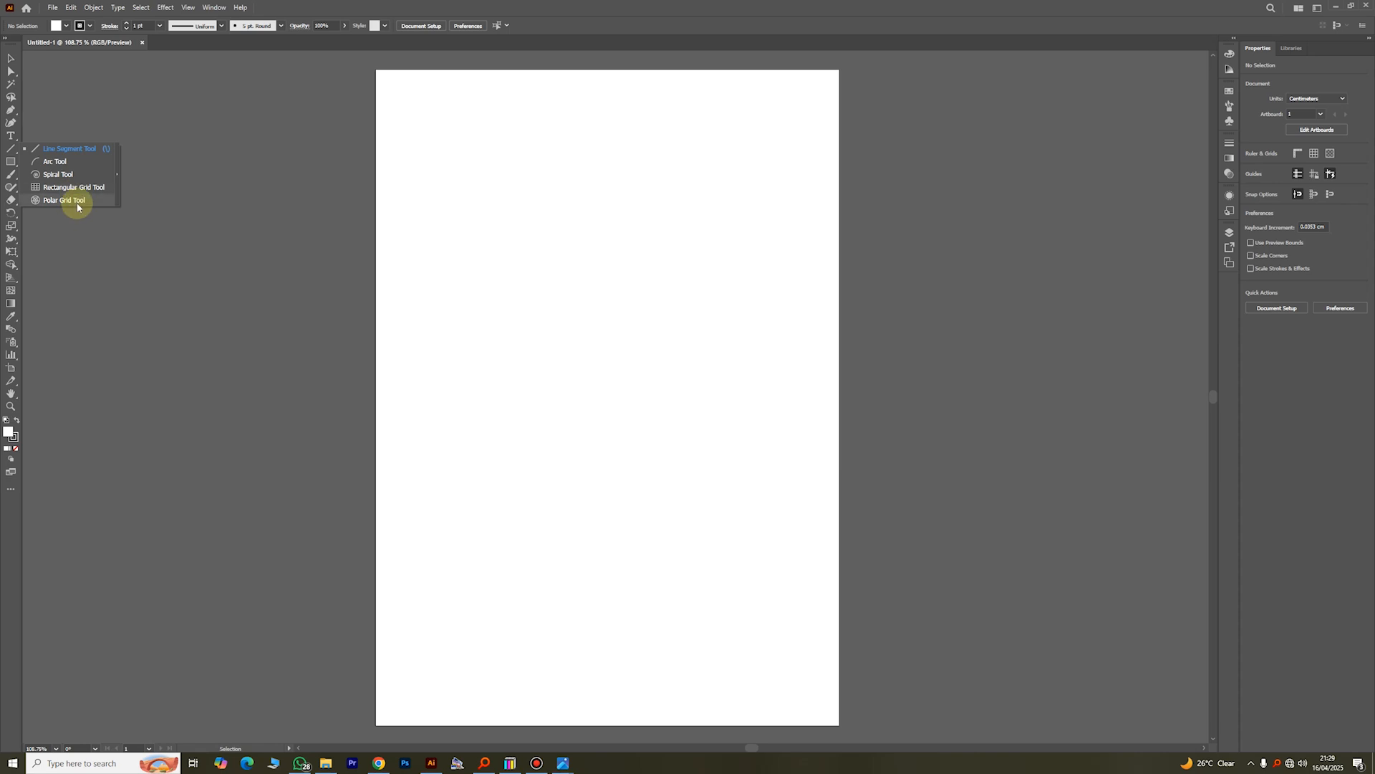
click(10, 62)
Step: Draw a rectangle about 6.67 x 6.03 cm in the page's upper half and an ellipse about 8.61 x 8.39 cm below it
click(10, 161)
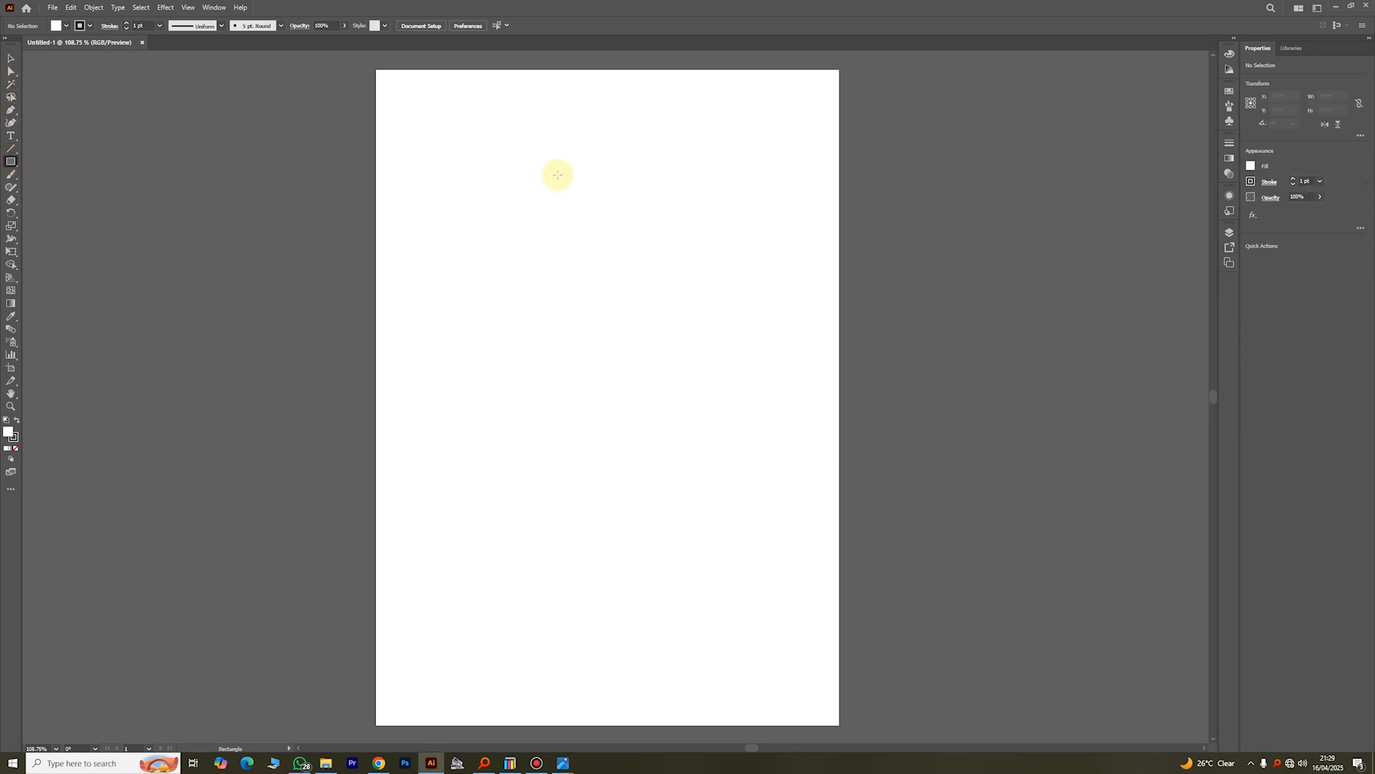
drag(478, 149, 626, 282)
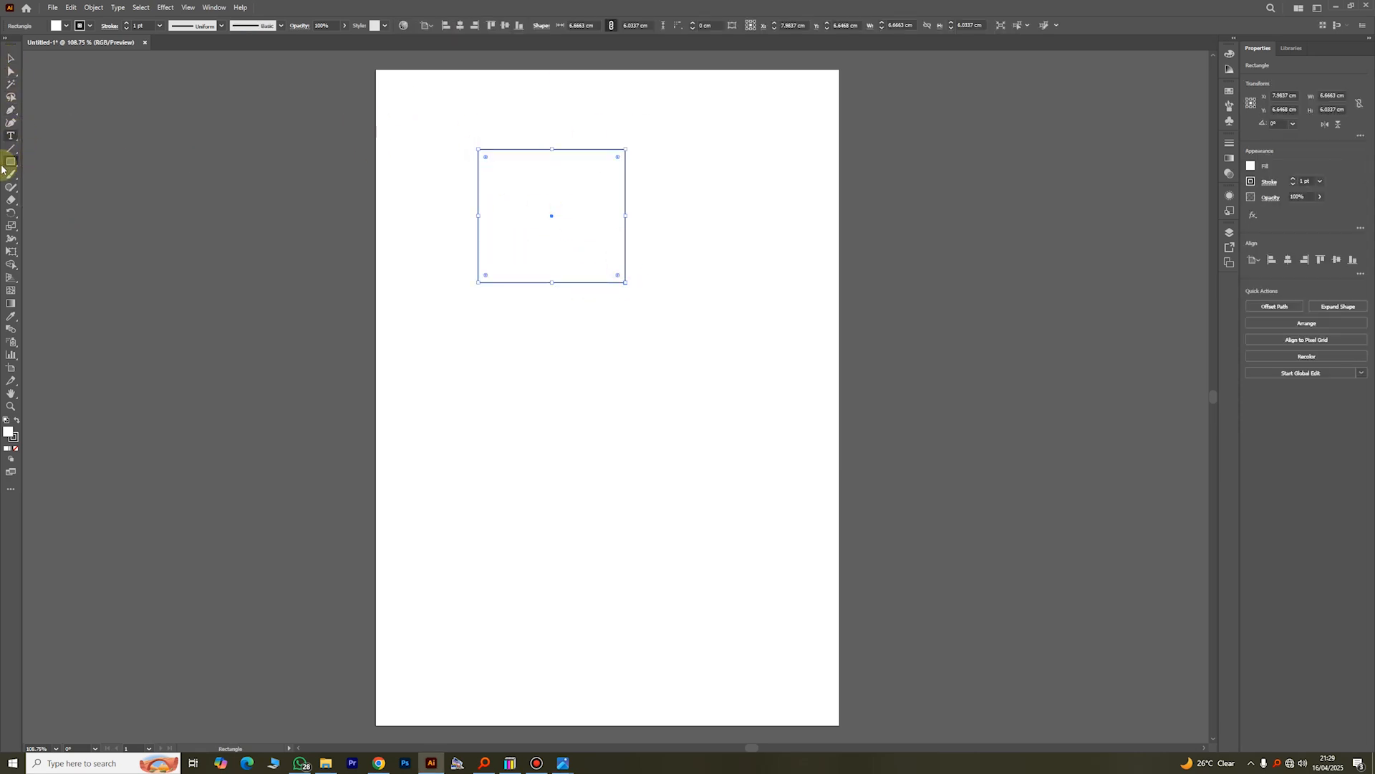
drag(16, 167, 53, 187)
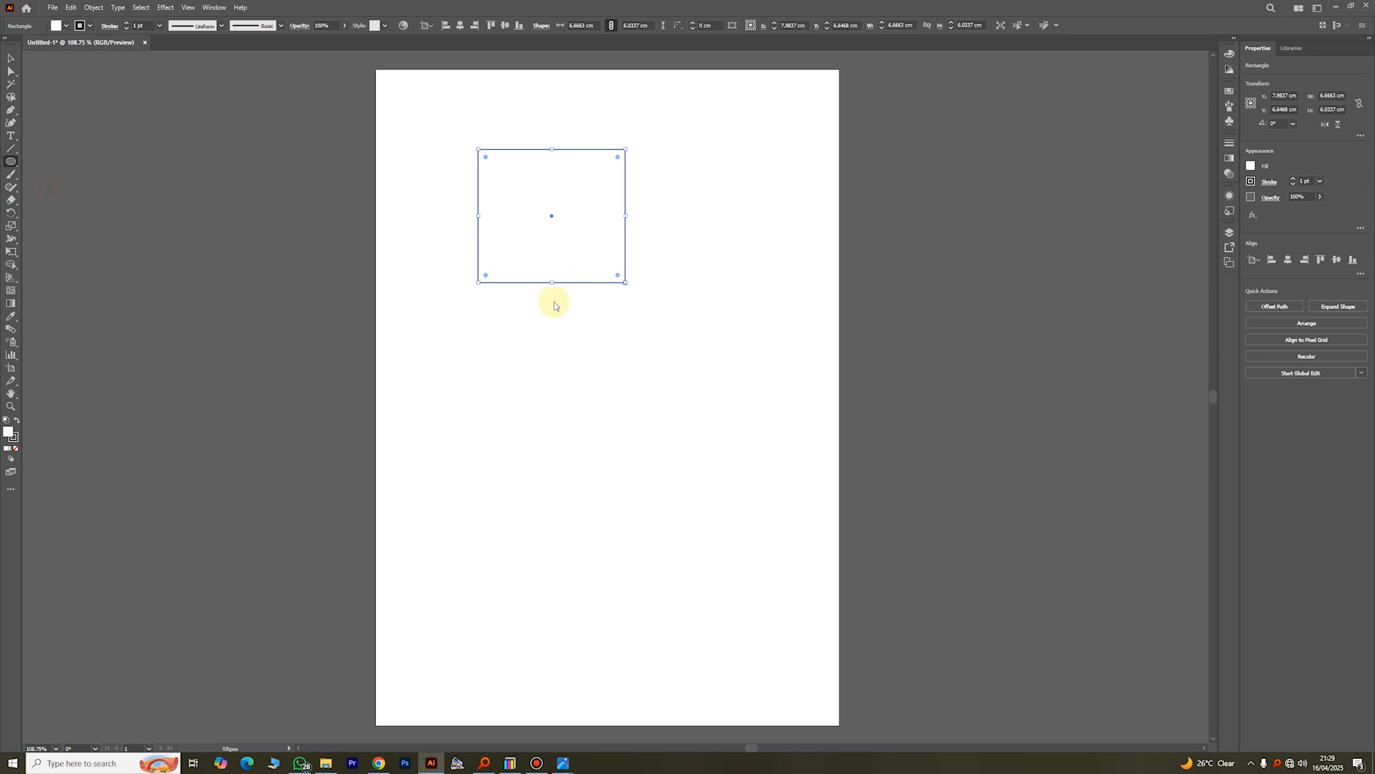
drag(520, 293, 711, 477)
Step: Fill the ellipse with red and deselect it
click(11, 58)
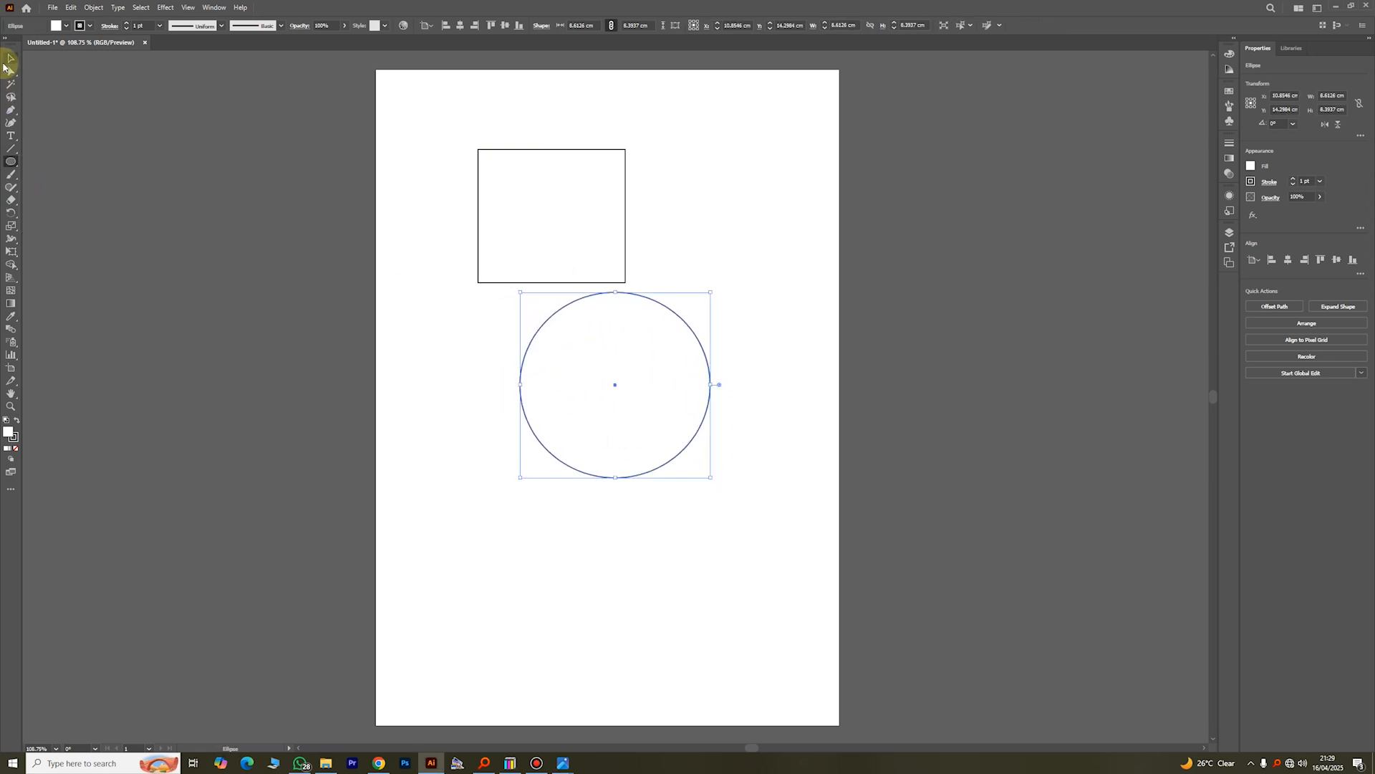
click(56, 25)
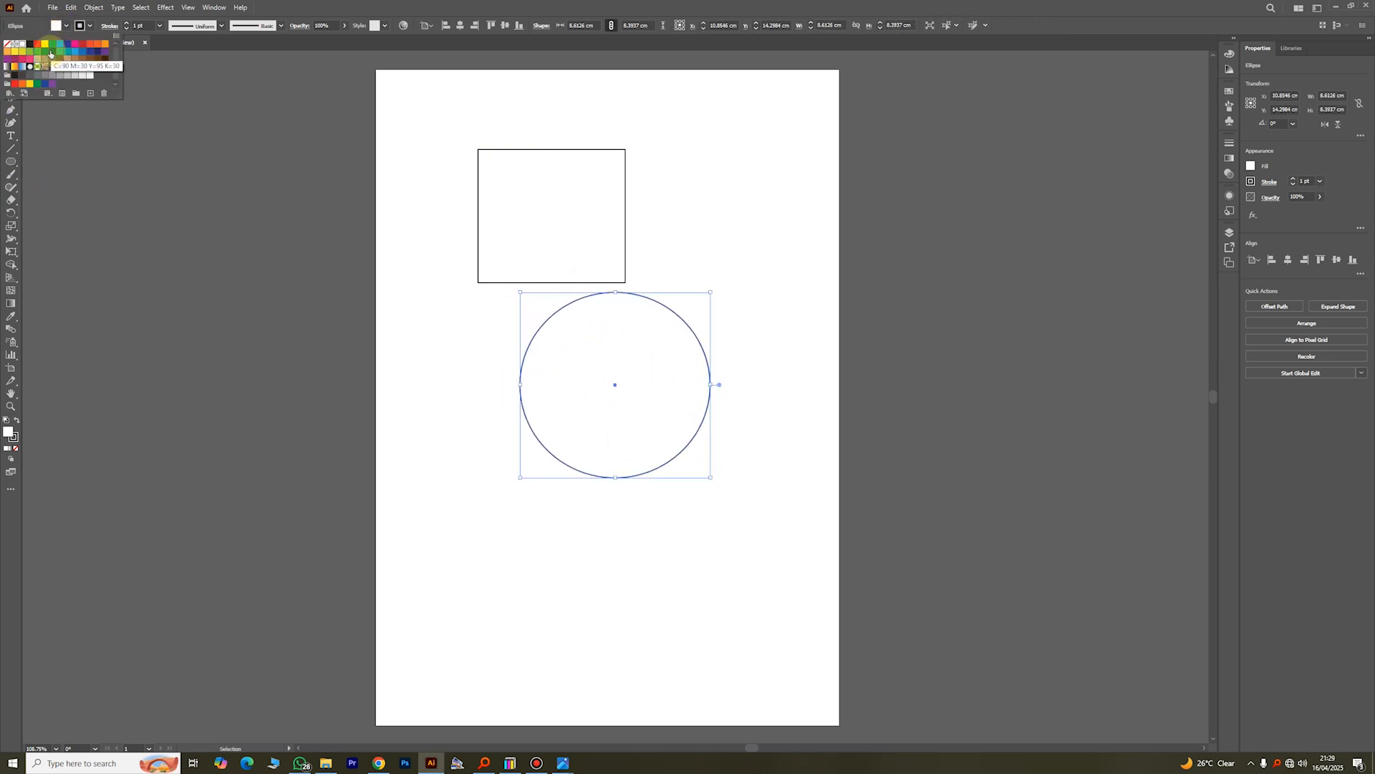
click(38, 49)
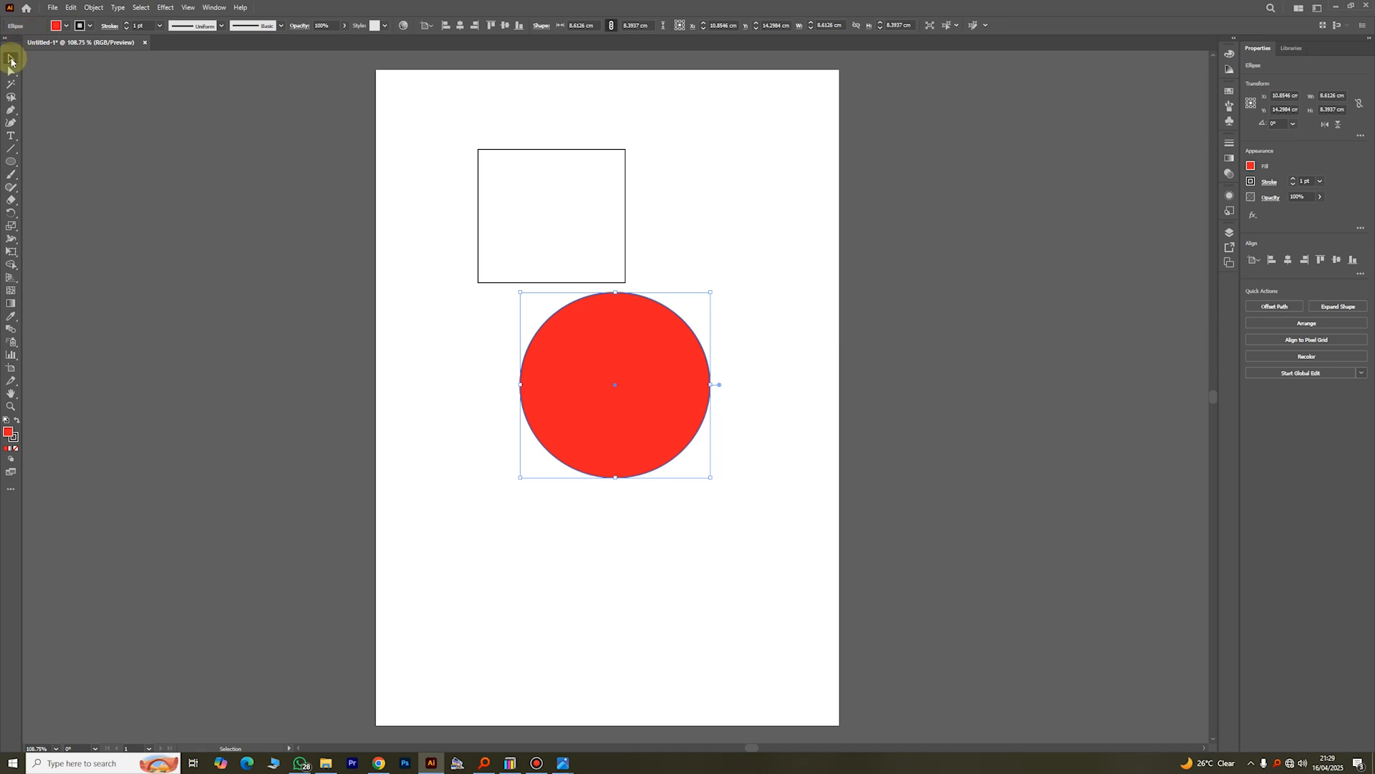
click(704, 235)
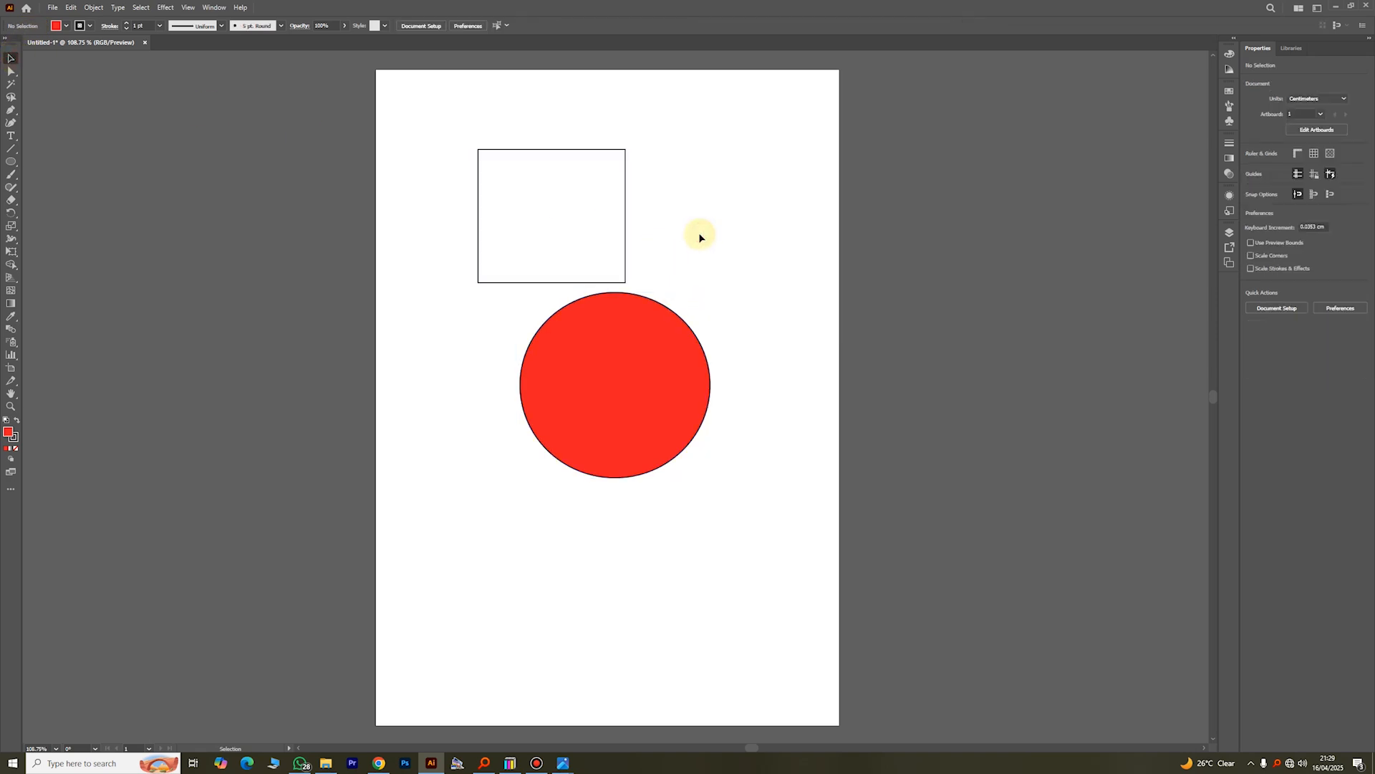
Step: Move the red ellipse up over the rectangle and delete both shapes
drag(669, 337, 626, 231)
drag(431, 139, 719, 366)
key(Delete)
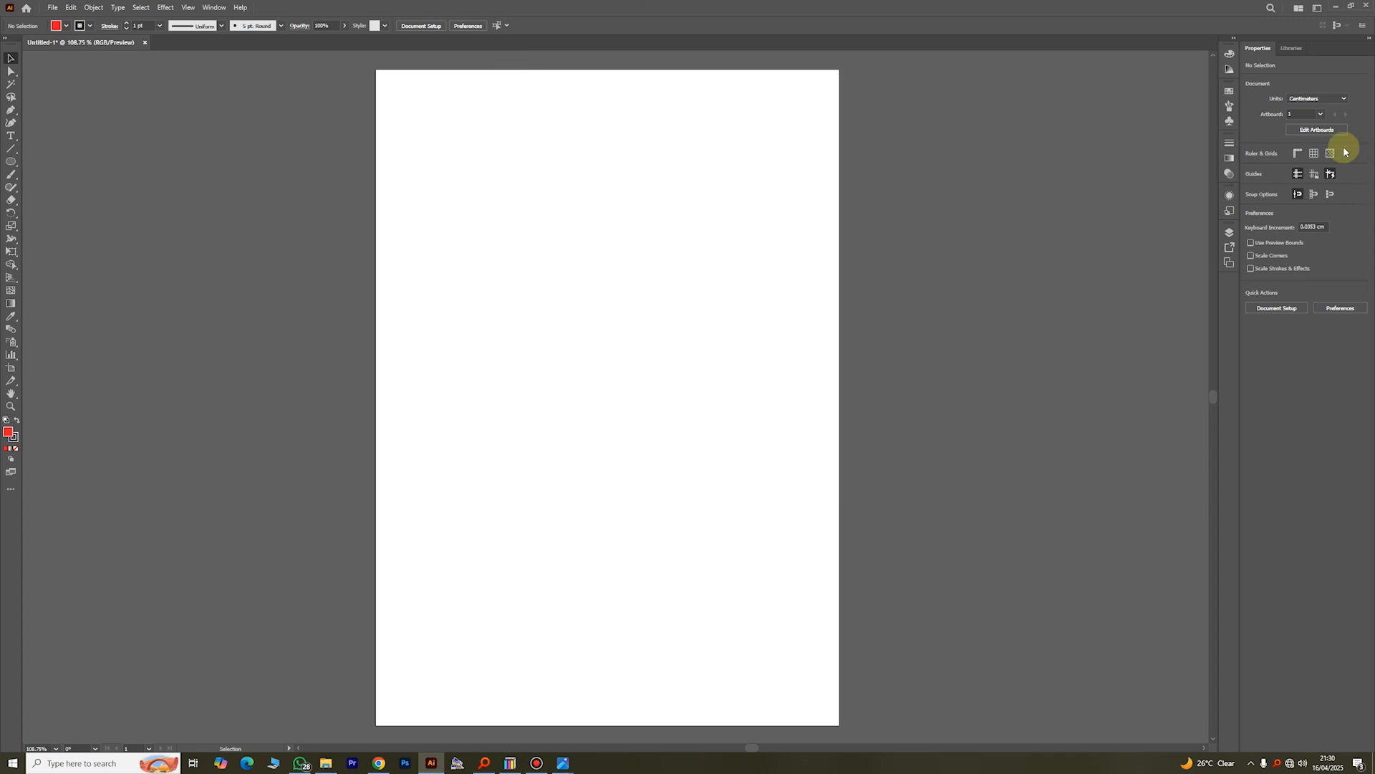
Step: Examine the docked color, swatch, gradient and appearance controls at full width, and view the document's layers
click(1234, 43)
click(1234, 41)
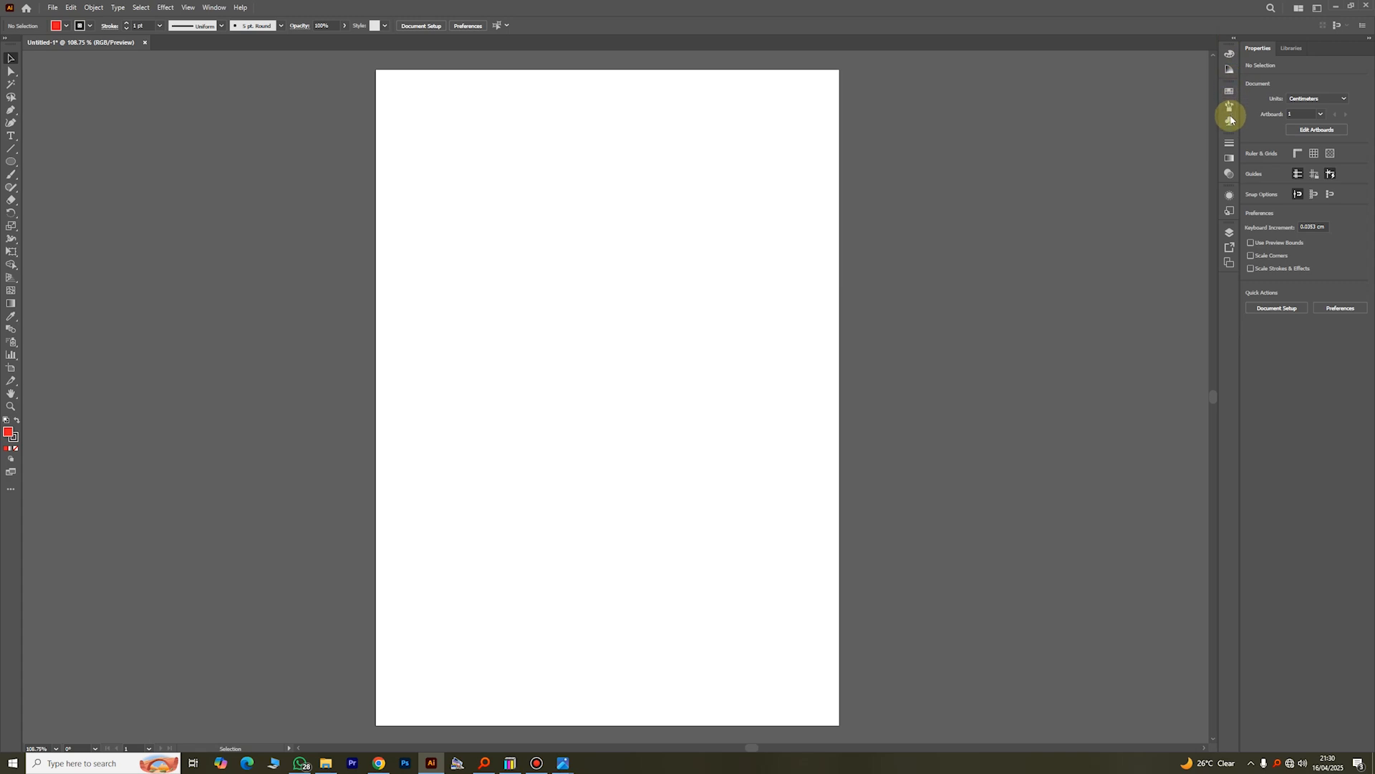
click(1234, 42)
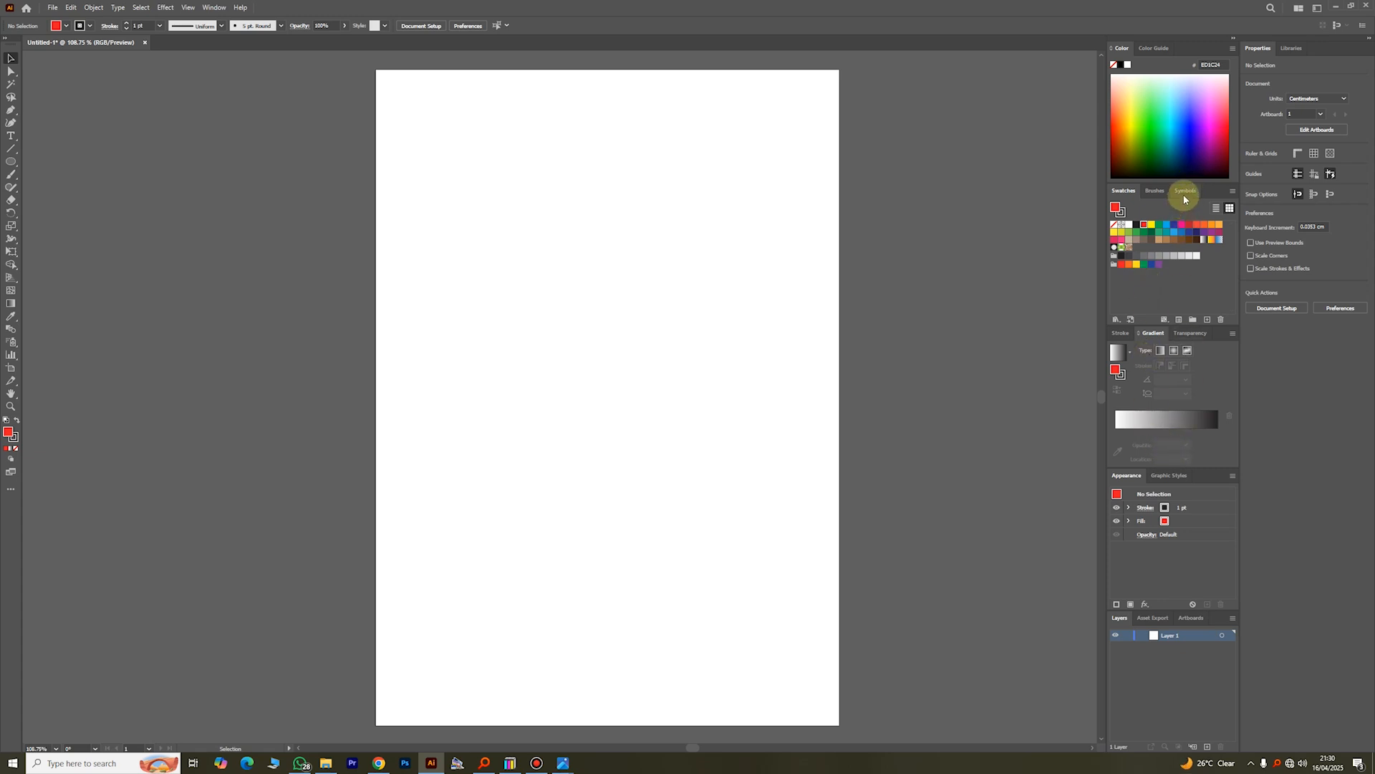
click(1233, 41)
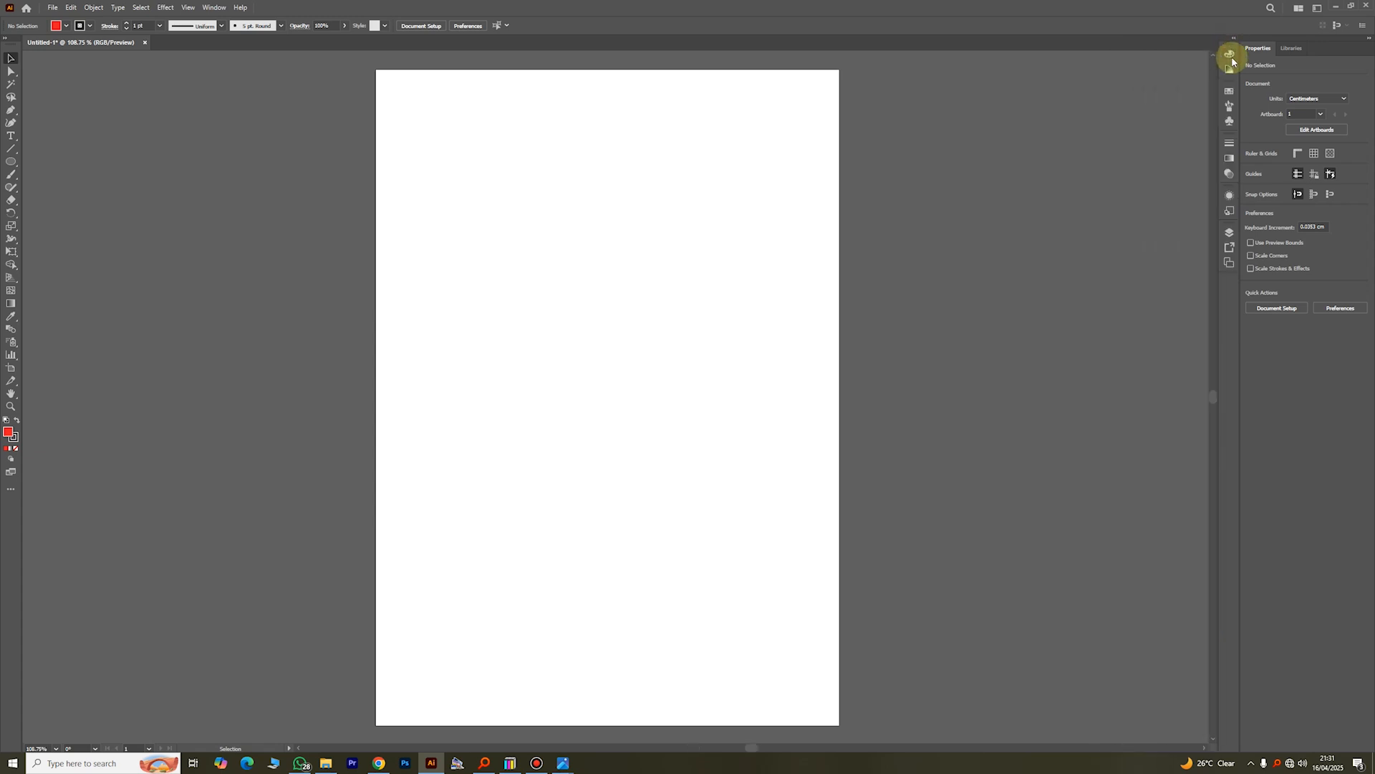
click(1230, 234)
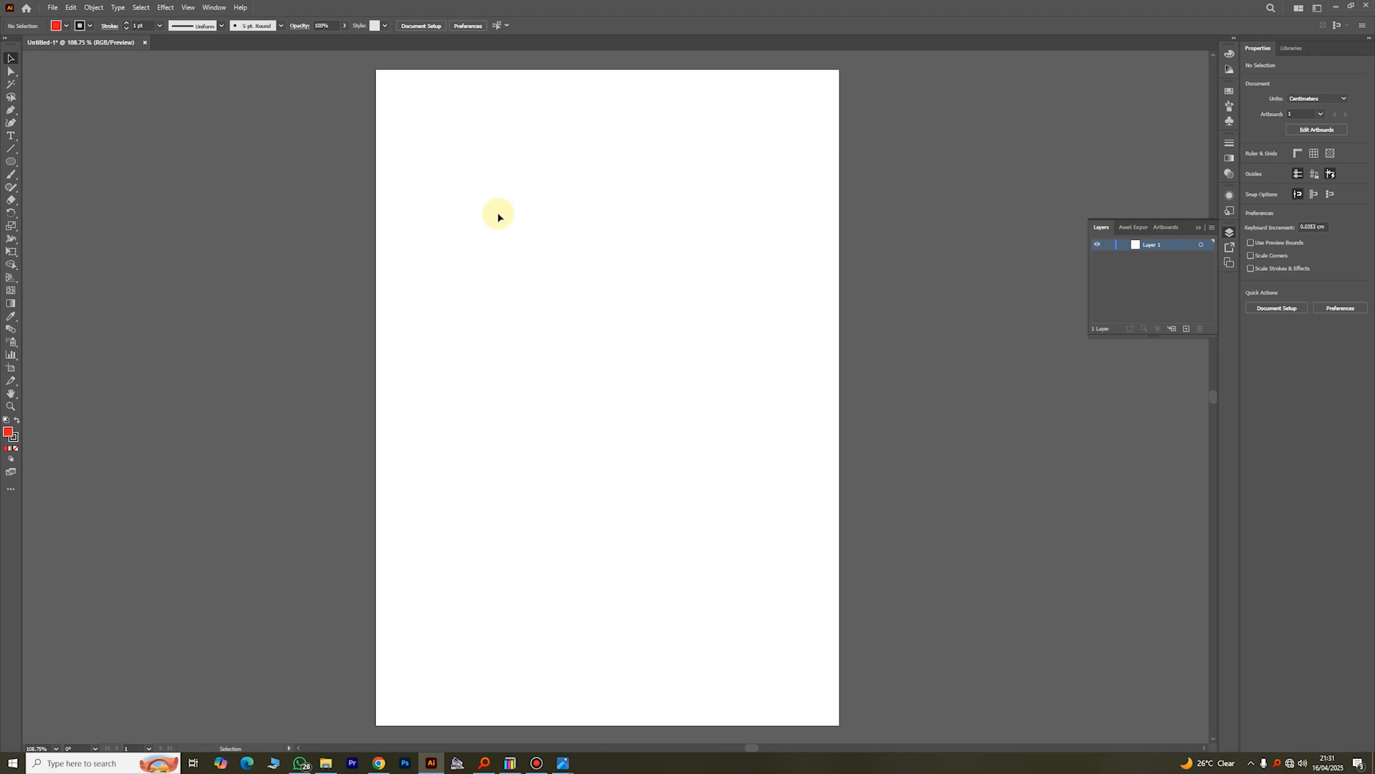
click(1202, 224)
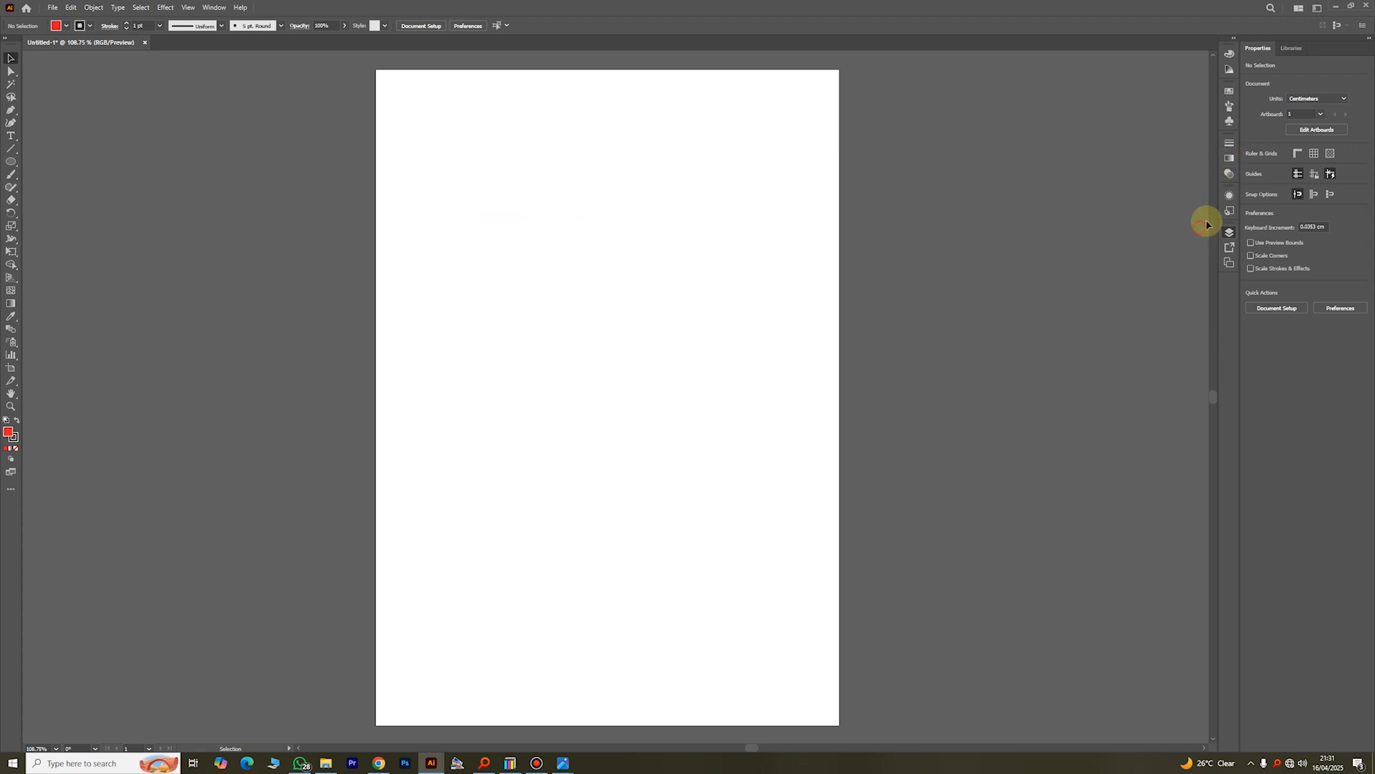
Step: Draw a red near-circular ellipse about 5.30 x 5.13 cm near the page's upper left and a rectangle about 7.25 x 4.77 cm below it
click(11, 162)
drag(452, 173, 569, 287)
right_click(11, 162)
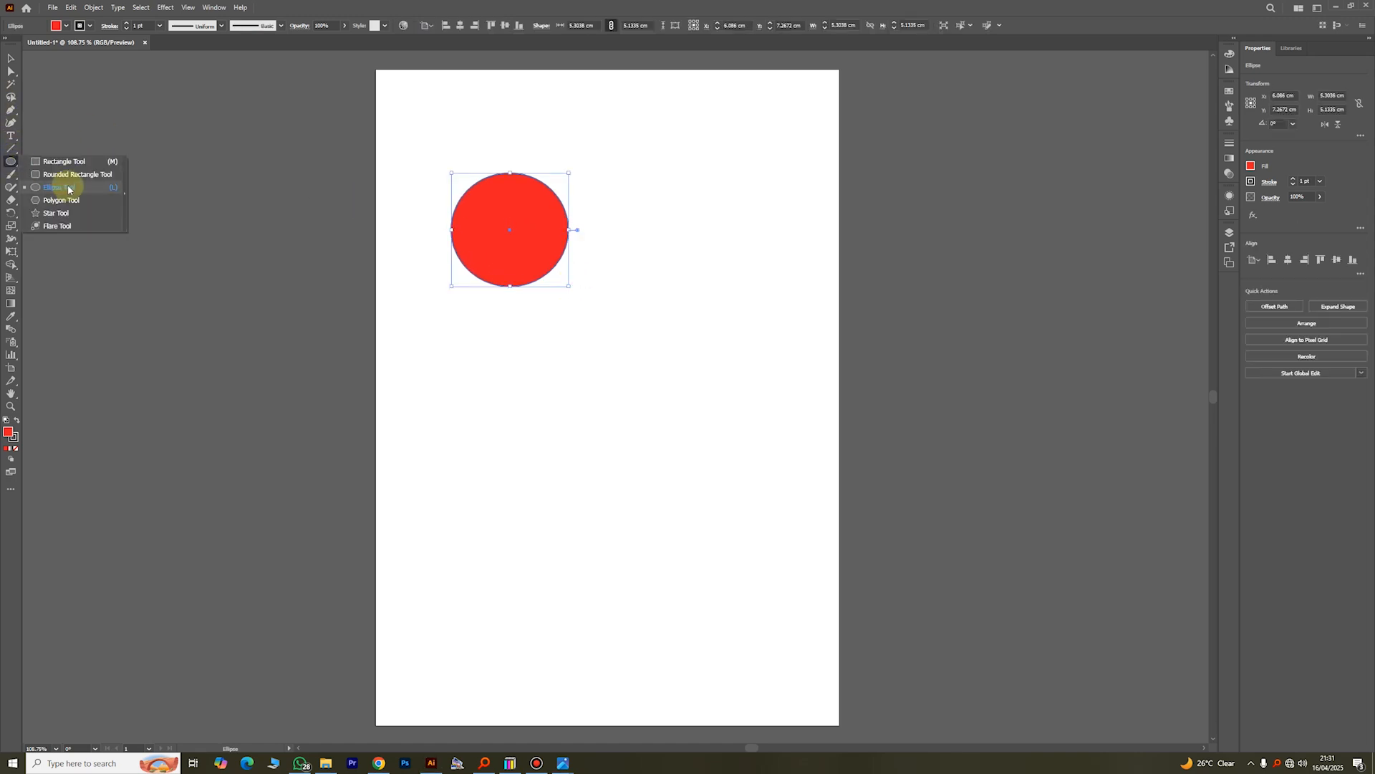
click(61, 159)
drag(513, 339, 674, 443)
Step: Fill the rectangle with yellow and move it up to overlap the red circle's lower-right part
click(66, 25)
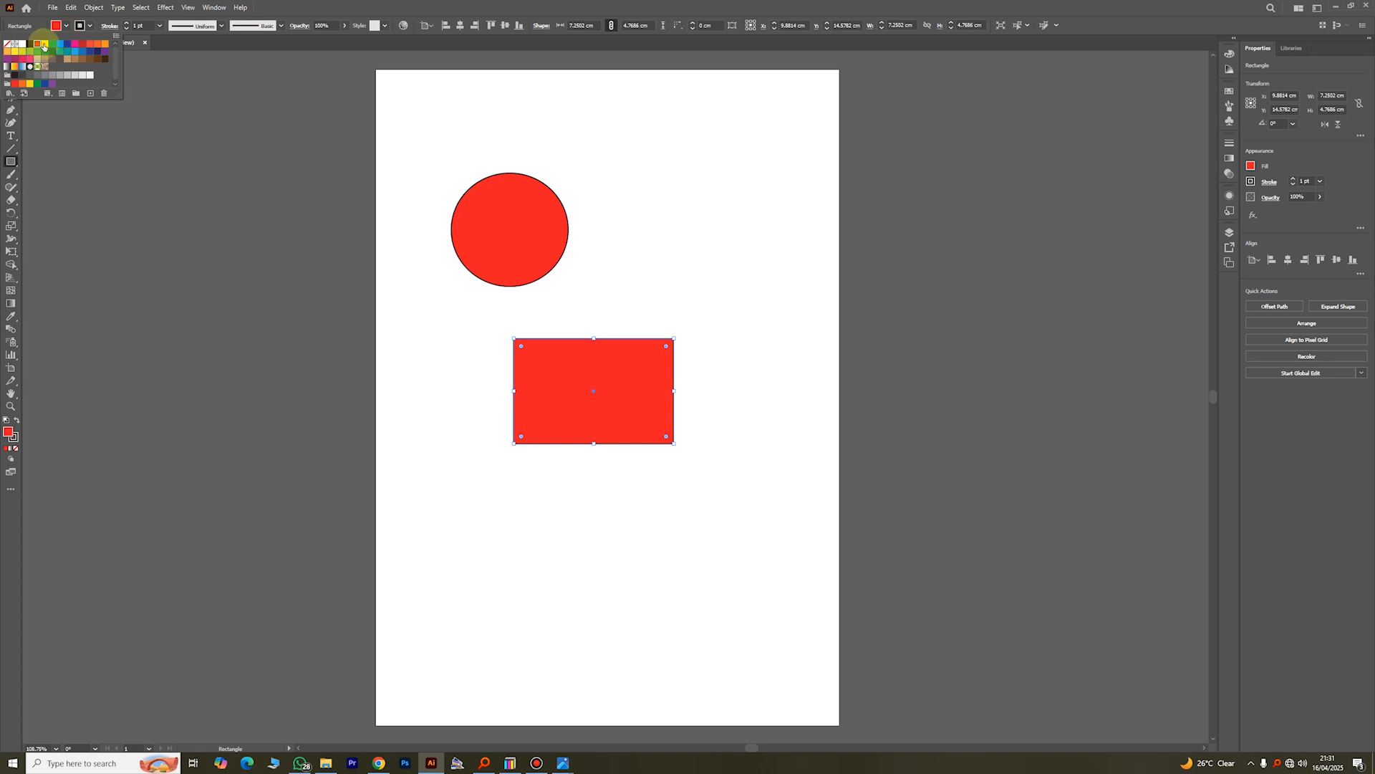
click(41, 45)
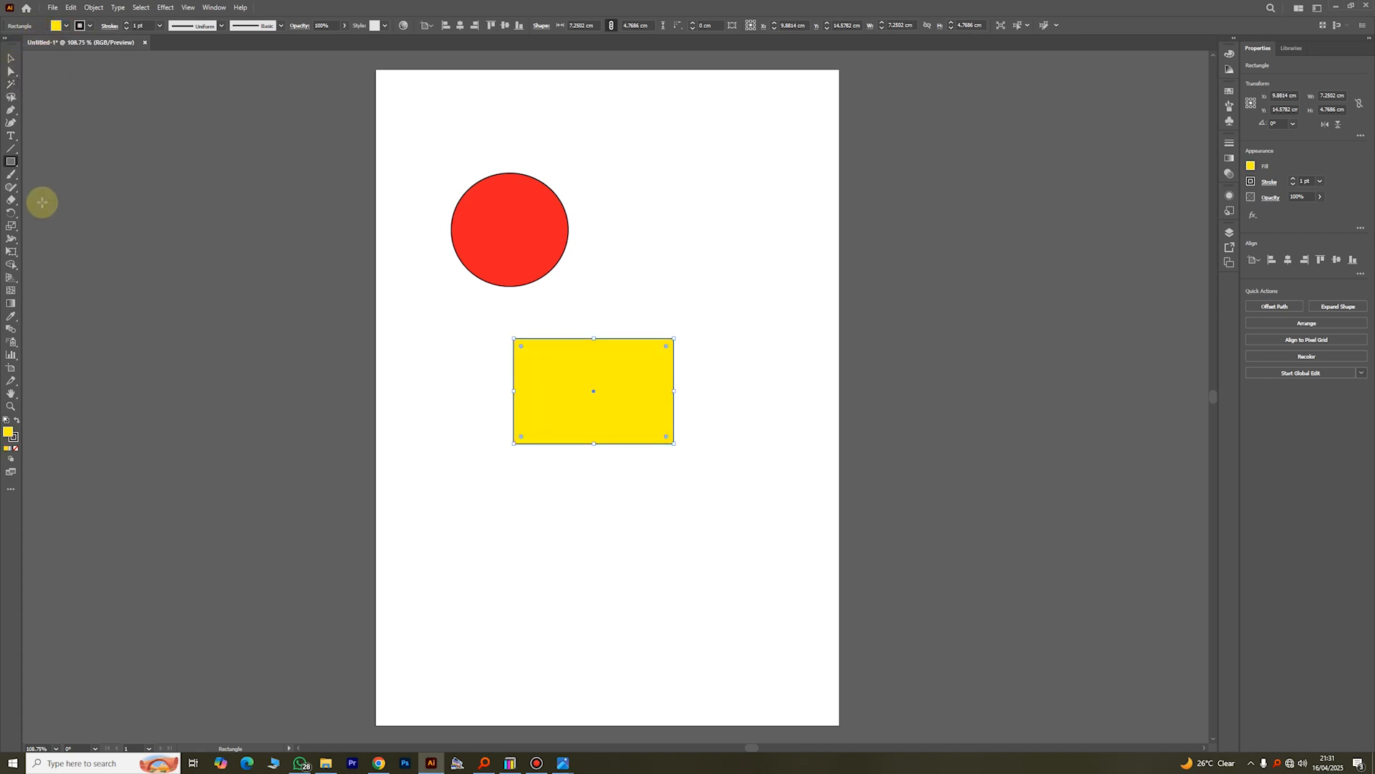
click(10, 59)
click(384, 279)
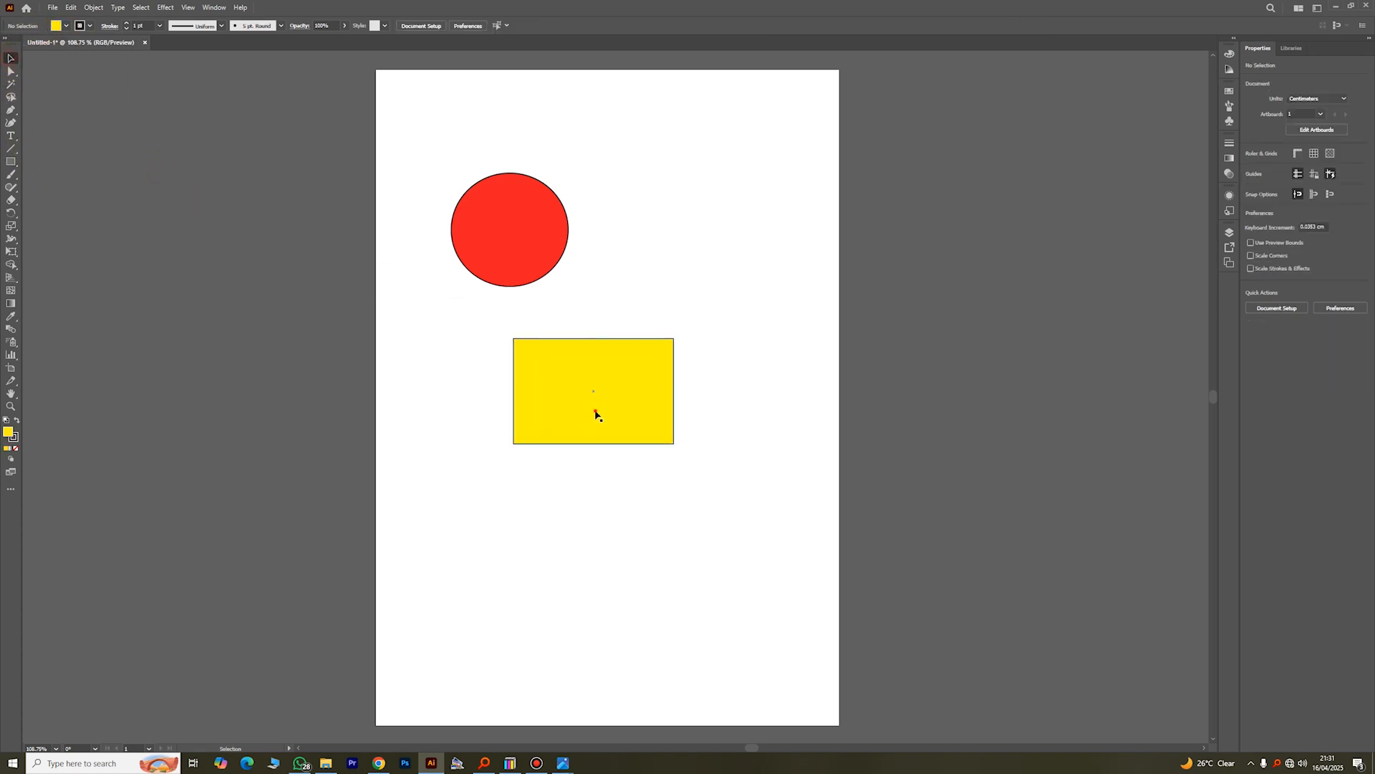
drag(596, 414, 594, 302)
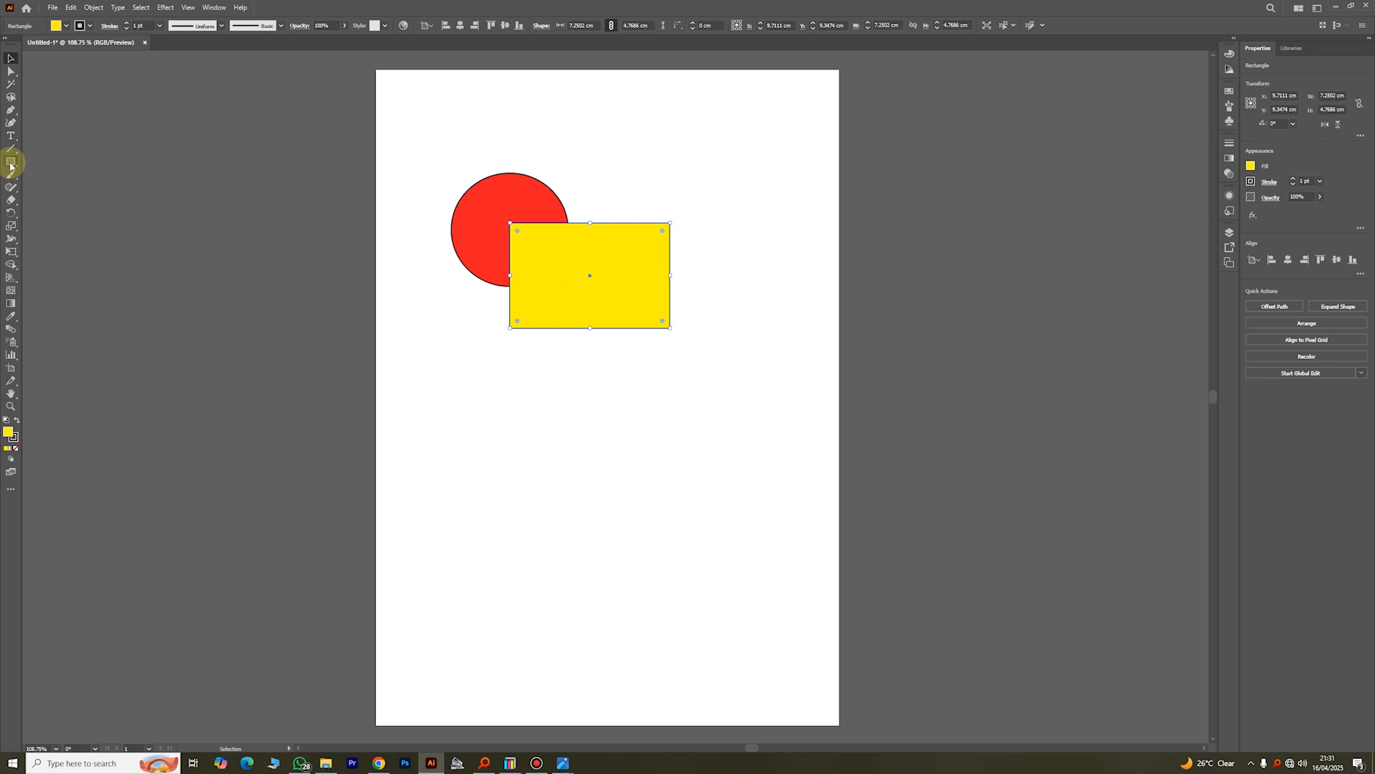
Step: Draw a five-pointed yellow star about 5.14 x 5.16 cm above the red circle and move it to overlap the circle's upper-right part
click(11, 161)
click(54, 213)
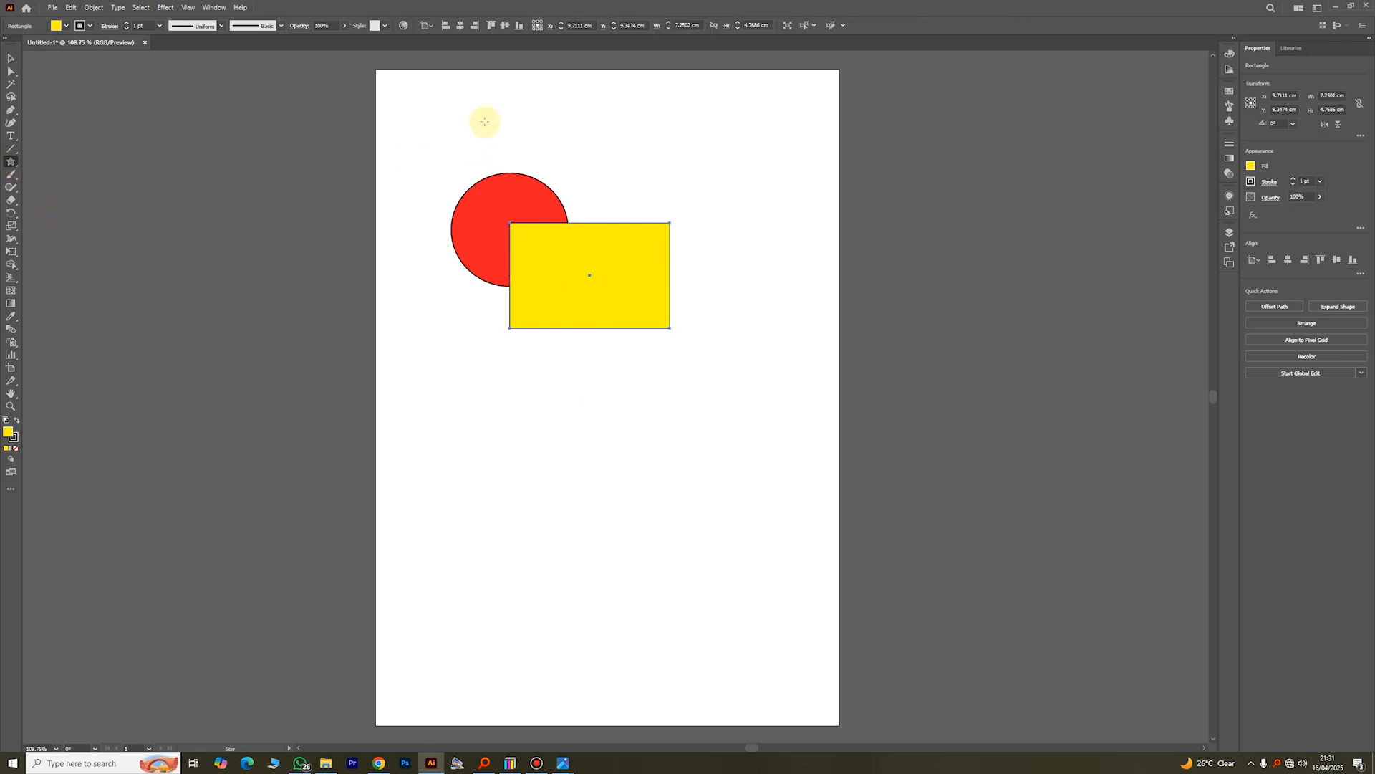
drag(512, 119, 539, 171)
click(11, 57)
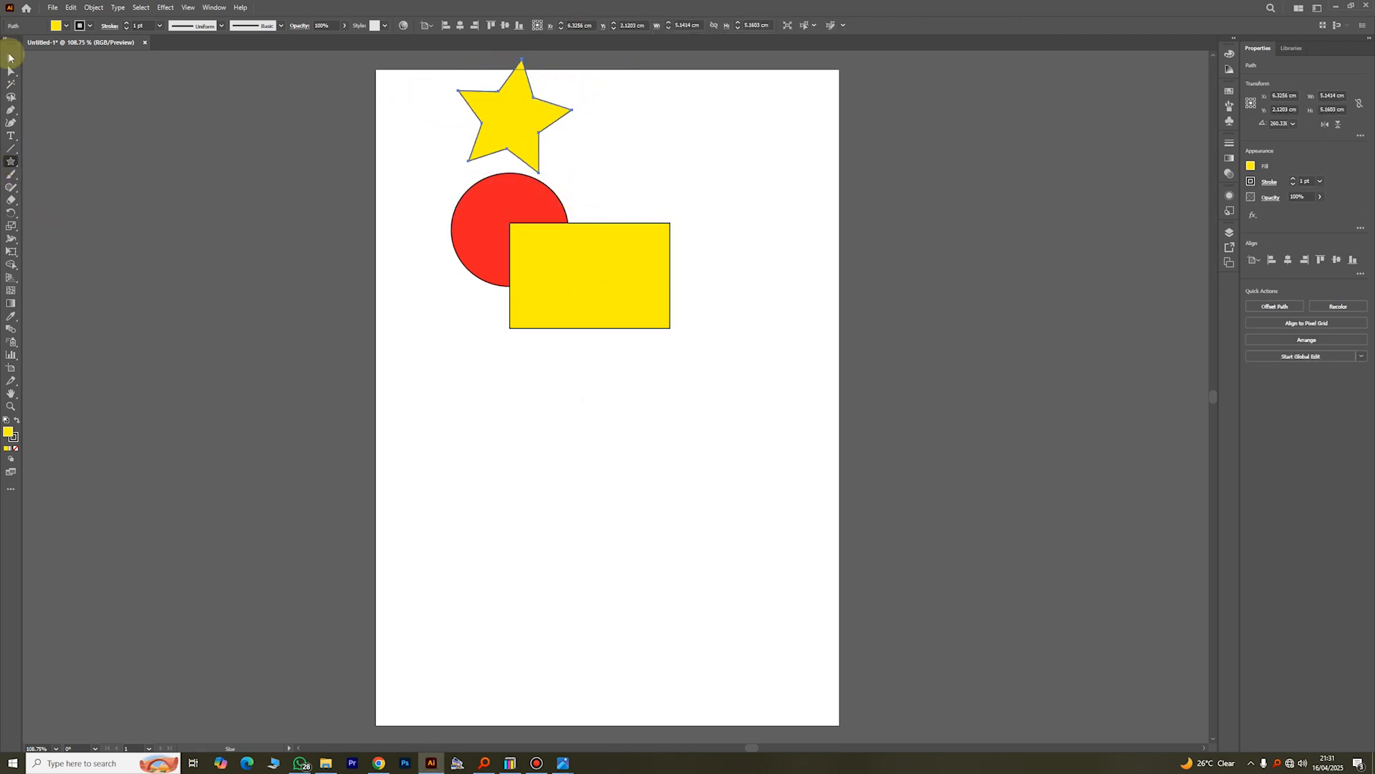
drag(525, 123, 571, 165)
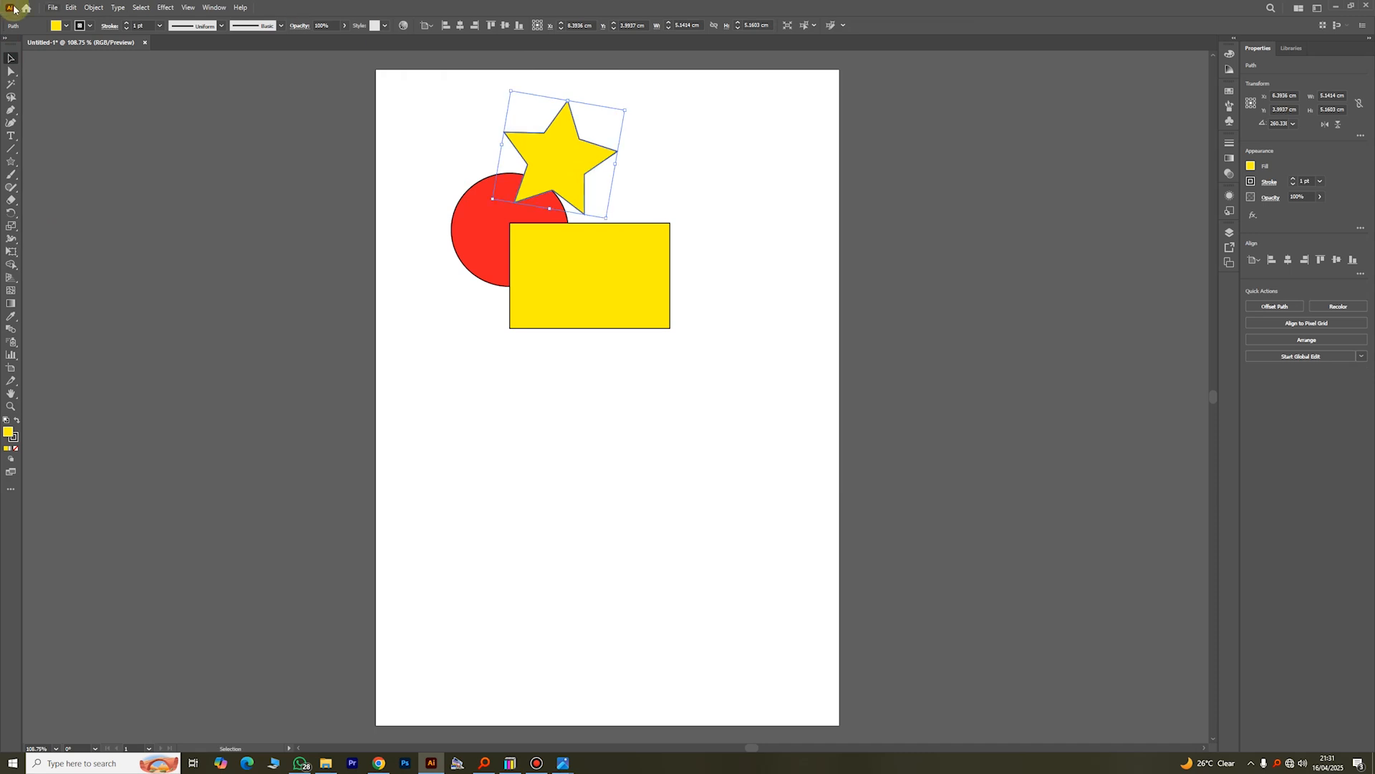
Step: Fill the five-pointed star with dark blue
click(66, 27)
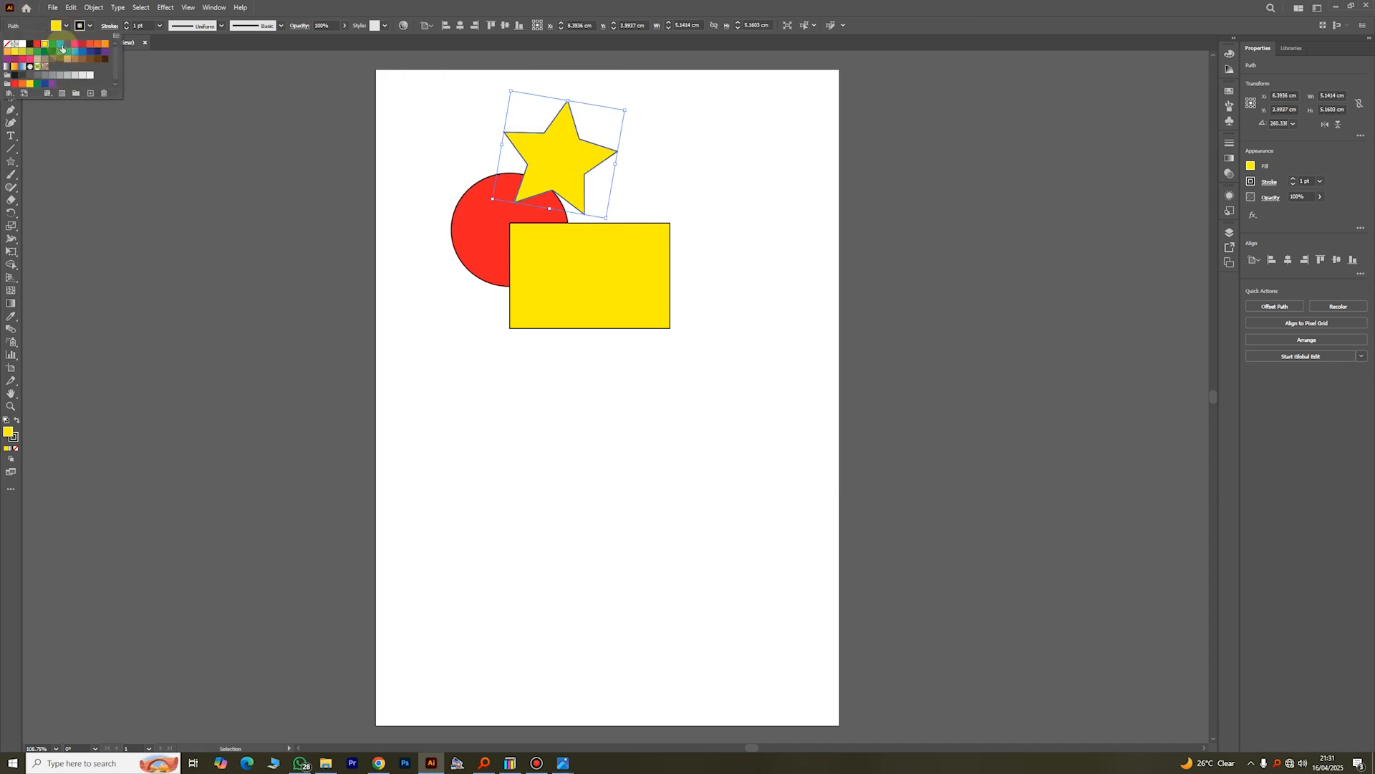
click(66, 45)
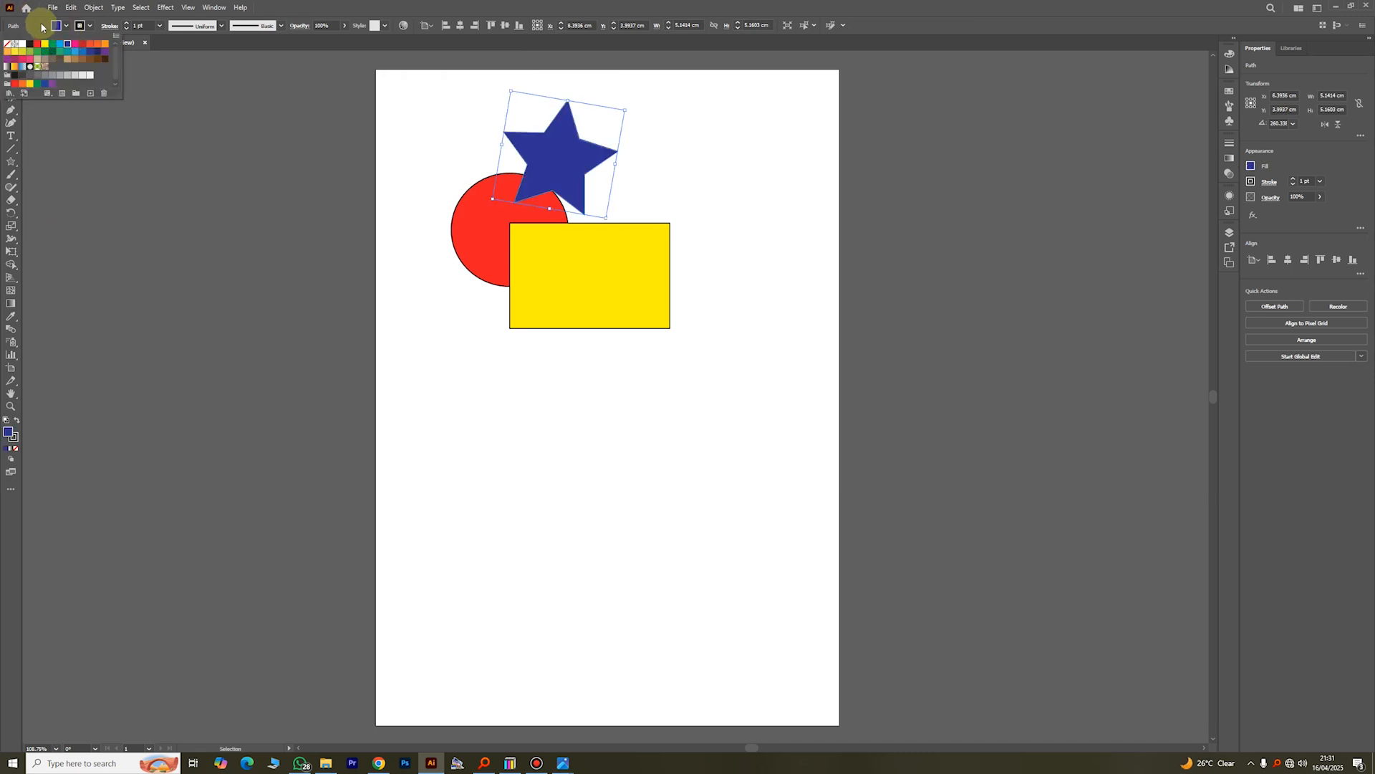
key(Escape)
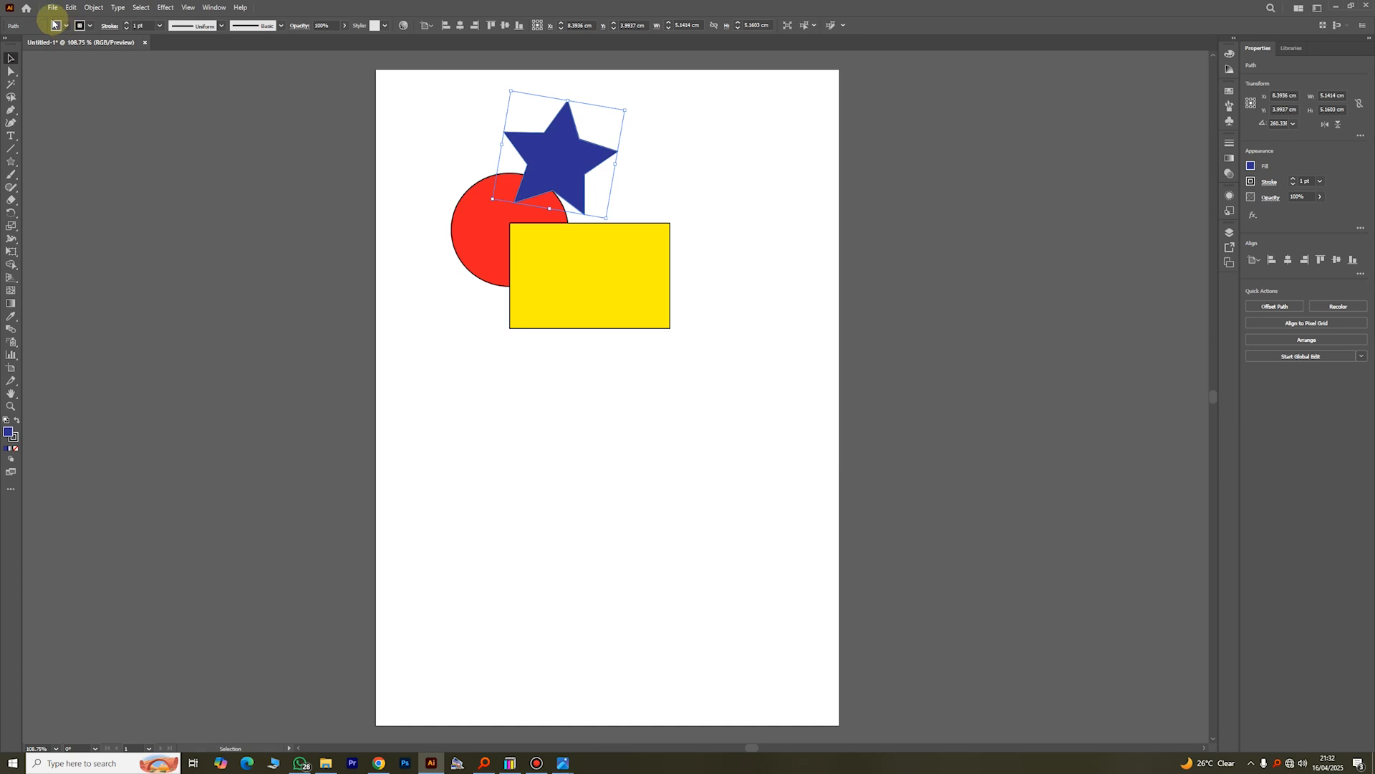
Step: Draw a dark green hexagon about 5.10 x 5.39 cm at the page's left edge and move it up to overlap the circle's upper-left part
click(11, 161)
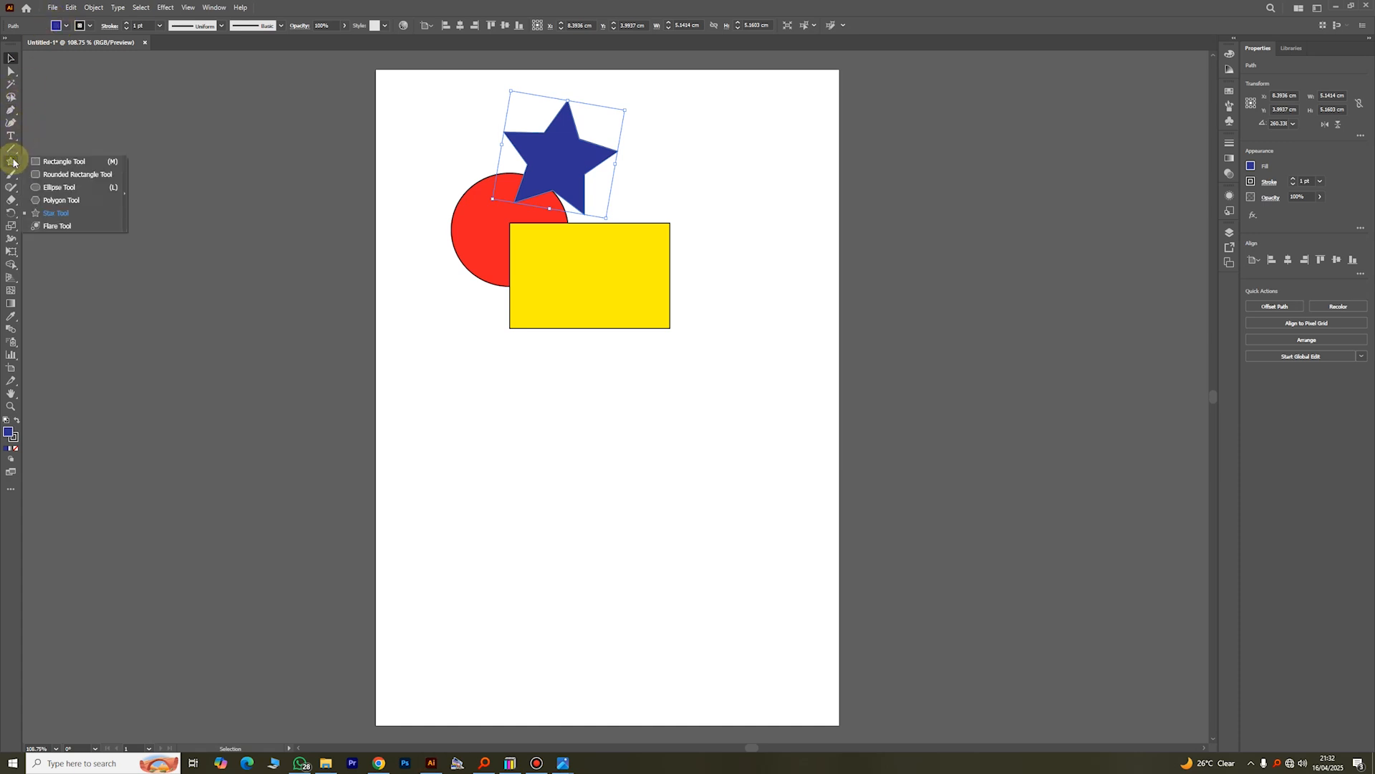
click(62, 200)
drag(412, 262, 422, 320)
click(66, 26)
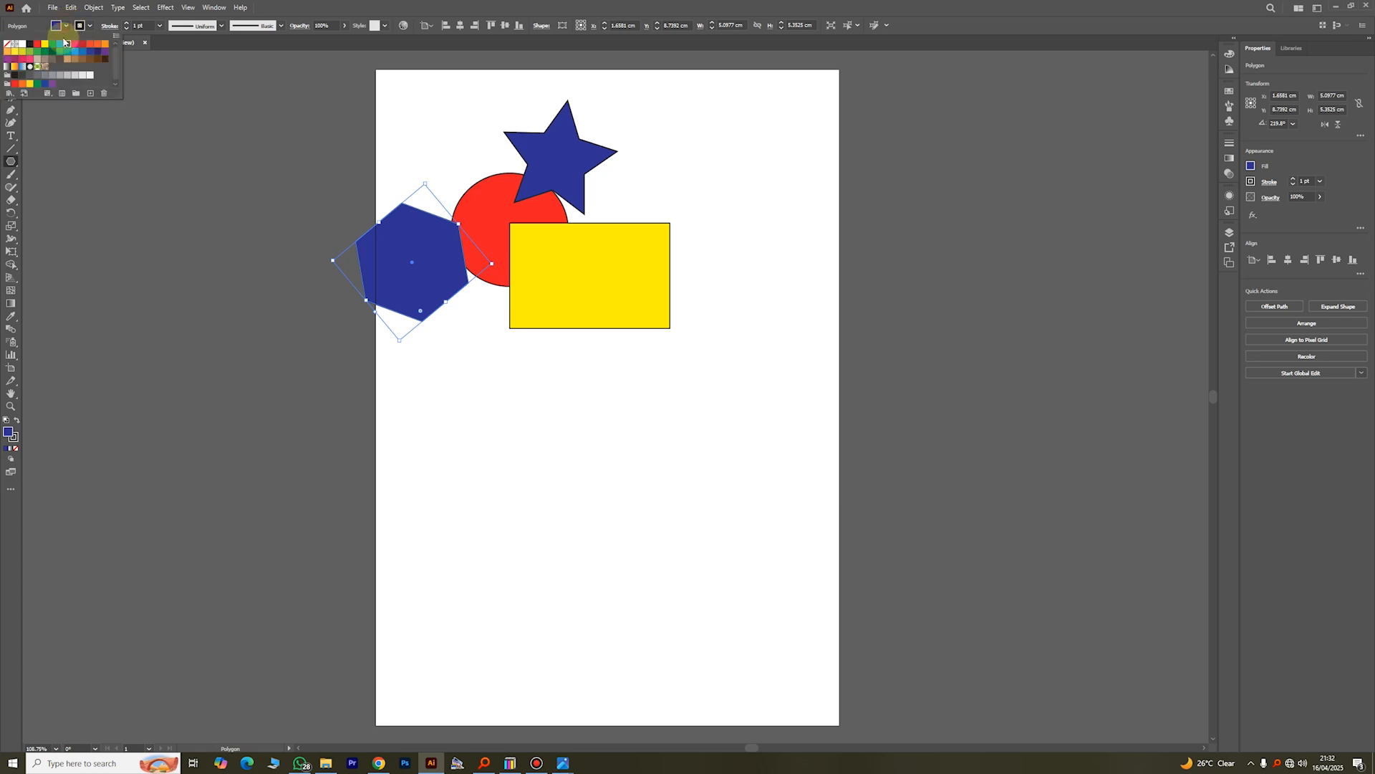
click(52, 55)
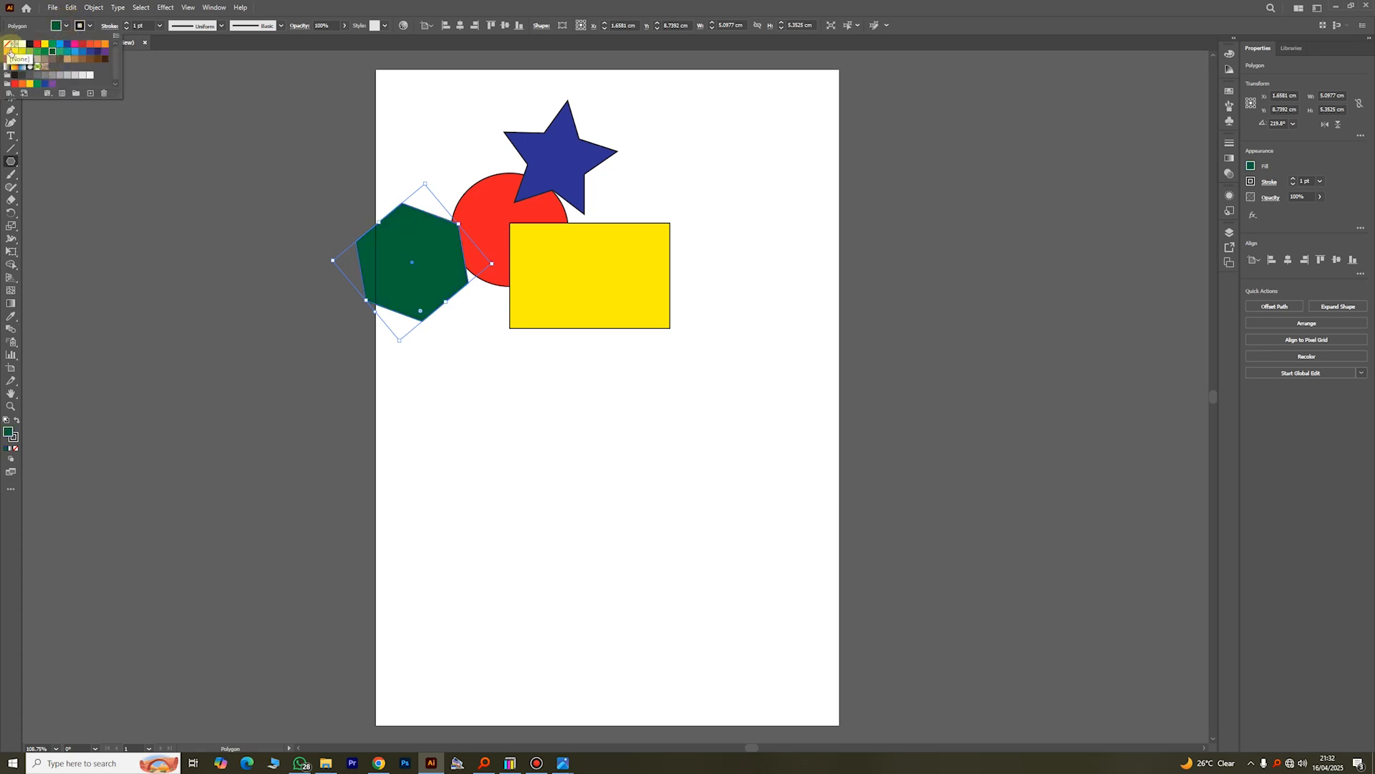
click(11, 56)
drag(391, 283, 406, 224)
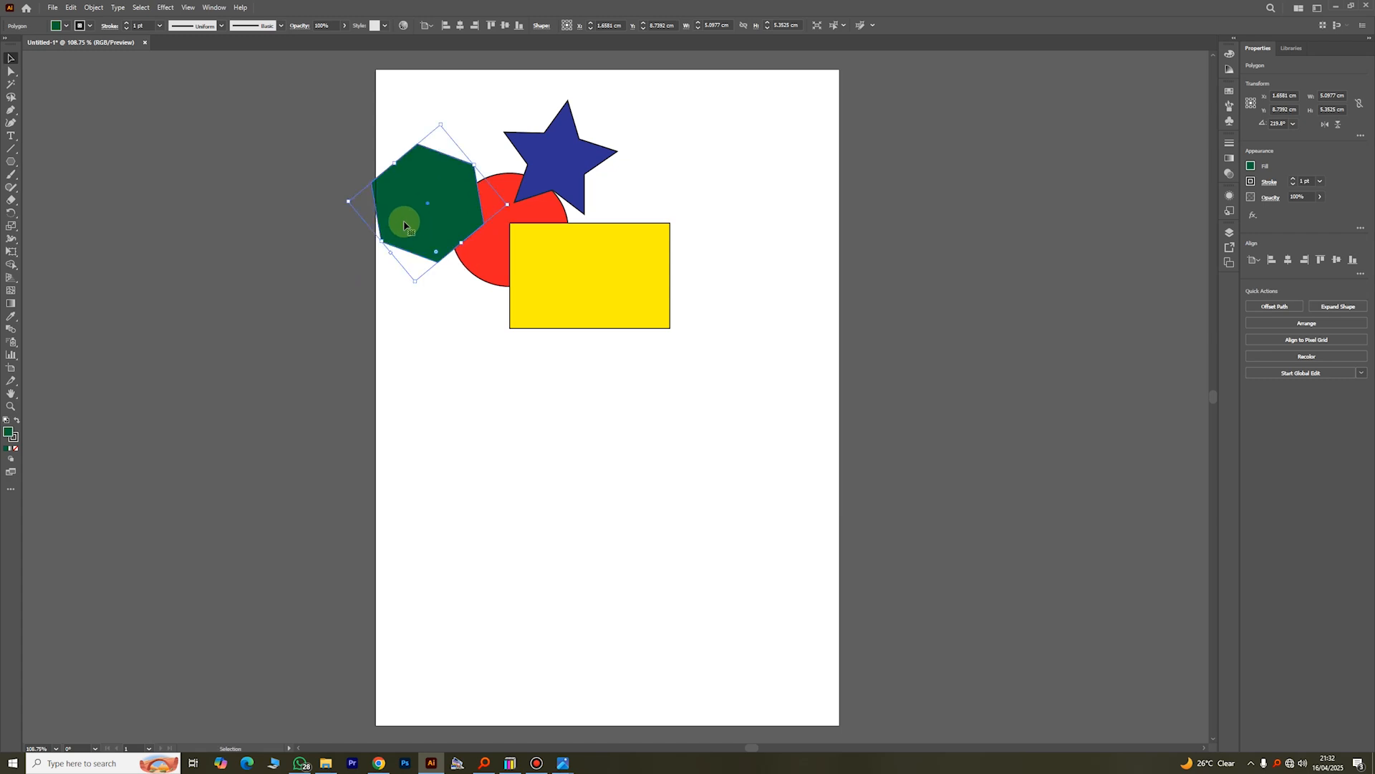
Step: Select all the artwork on Layer 1 by targeting the layer and move the shapes slightly right, inside the page edge
click(506, 182)
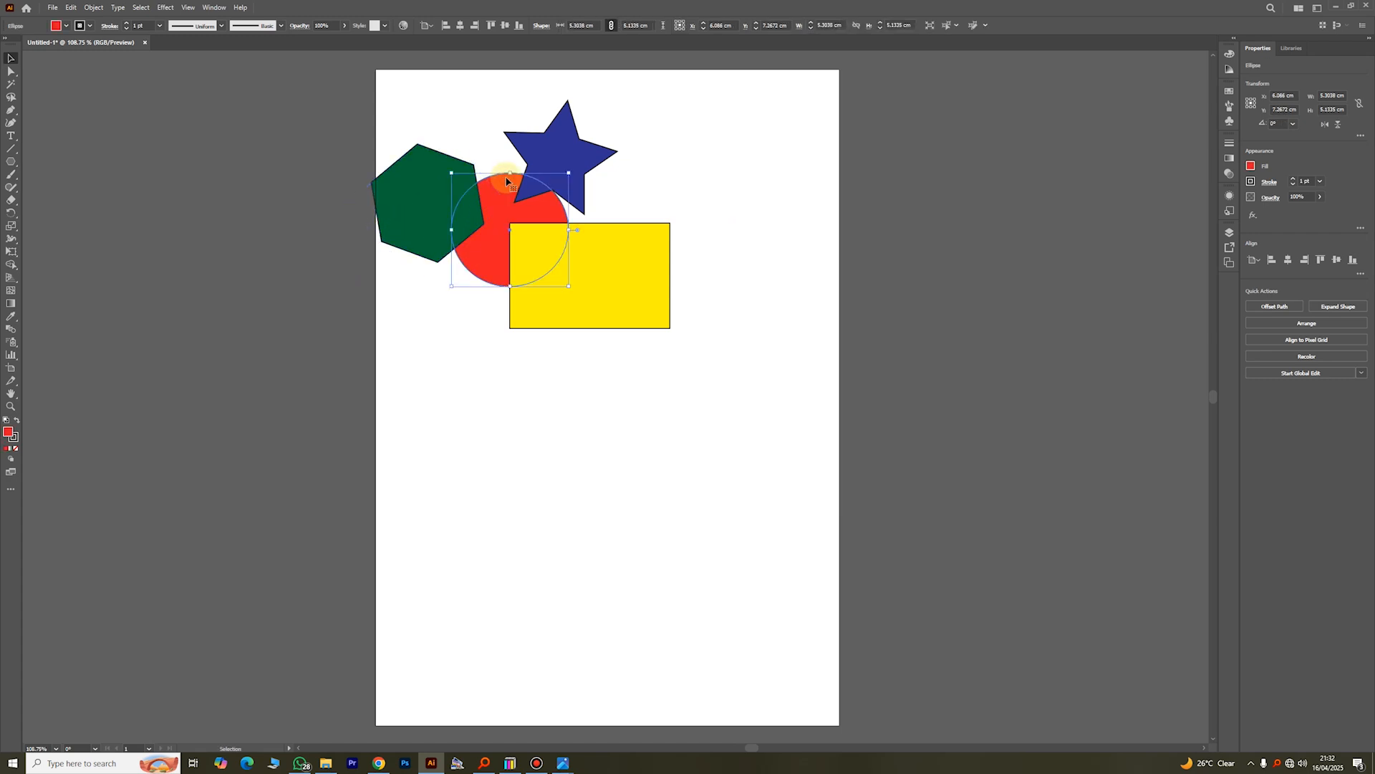
click(1229, 231)
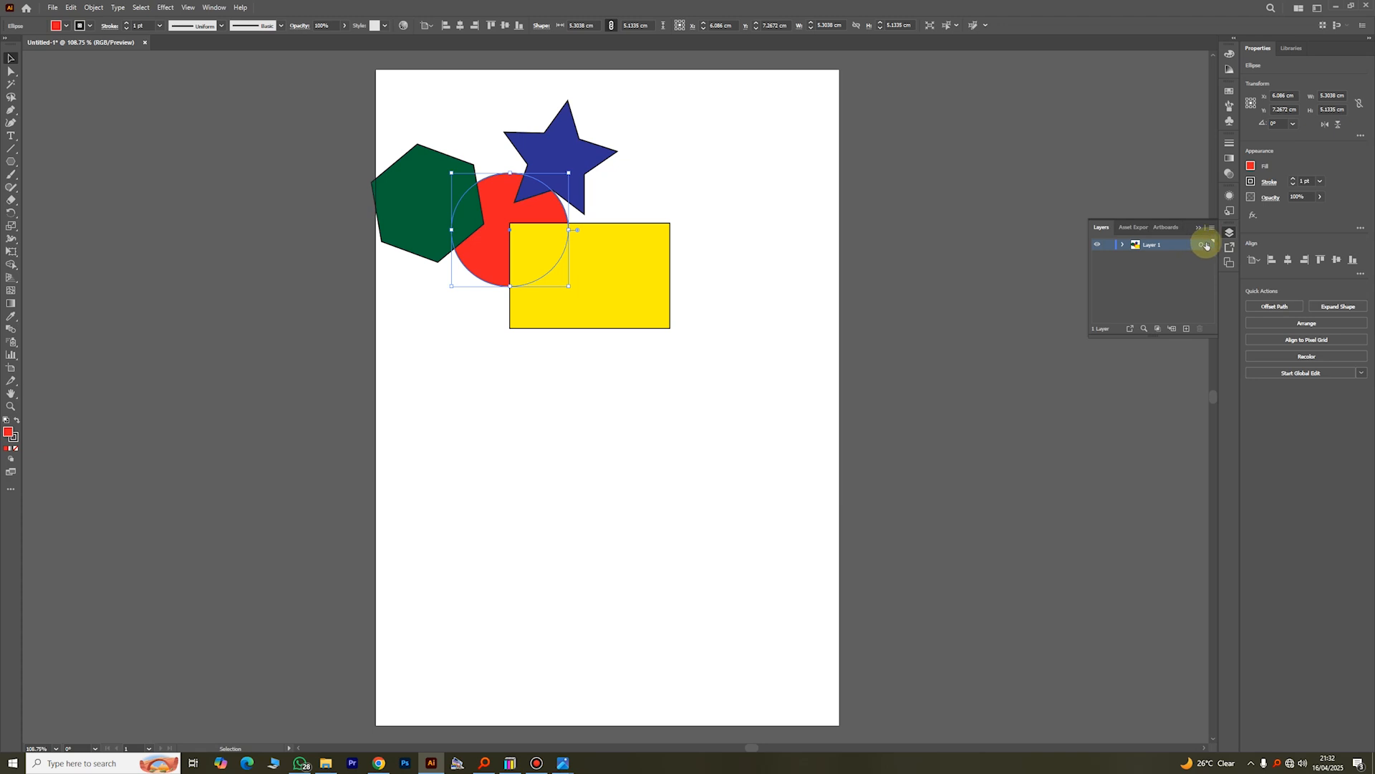
click(1204, 247)
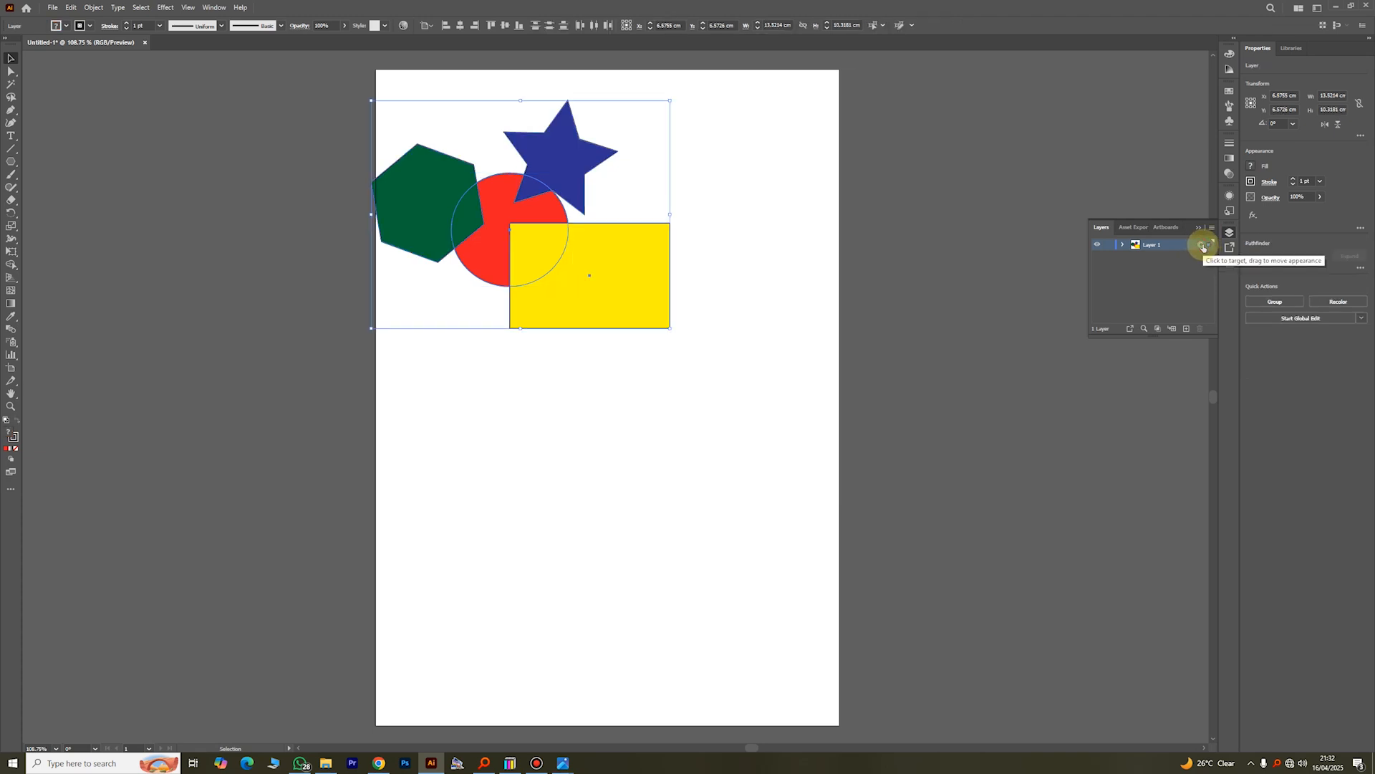
click(1199, 228)
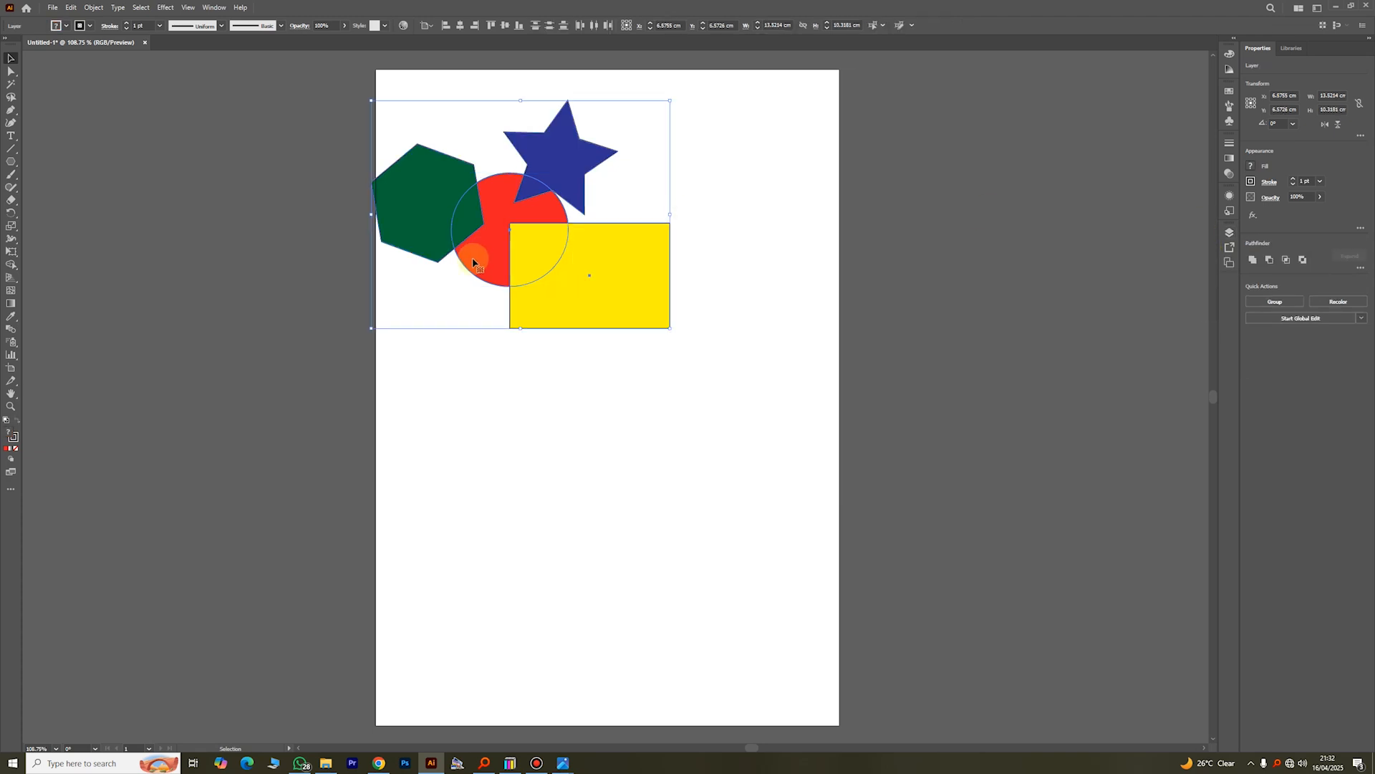
mouse_move(495, 230)
mouse_down()
mouse_move(493, 246)
mouse_move(532, 236)
mouse_move(523, 270)
mouse_move(501, 244)
mouse_move(510, 311)
mouse_move(498, 321)
mouse_move(495, 252)
mouse_up()
click(509, 352)
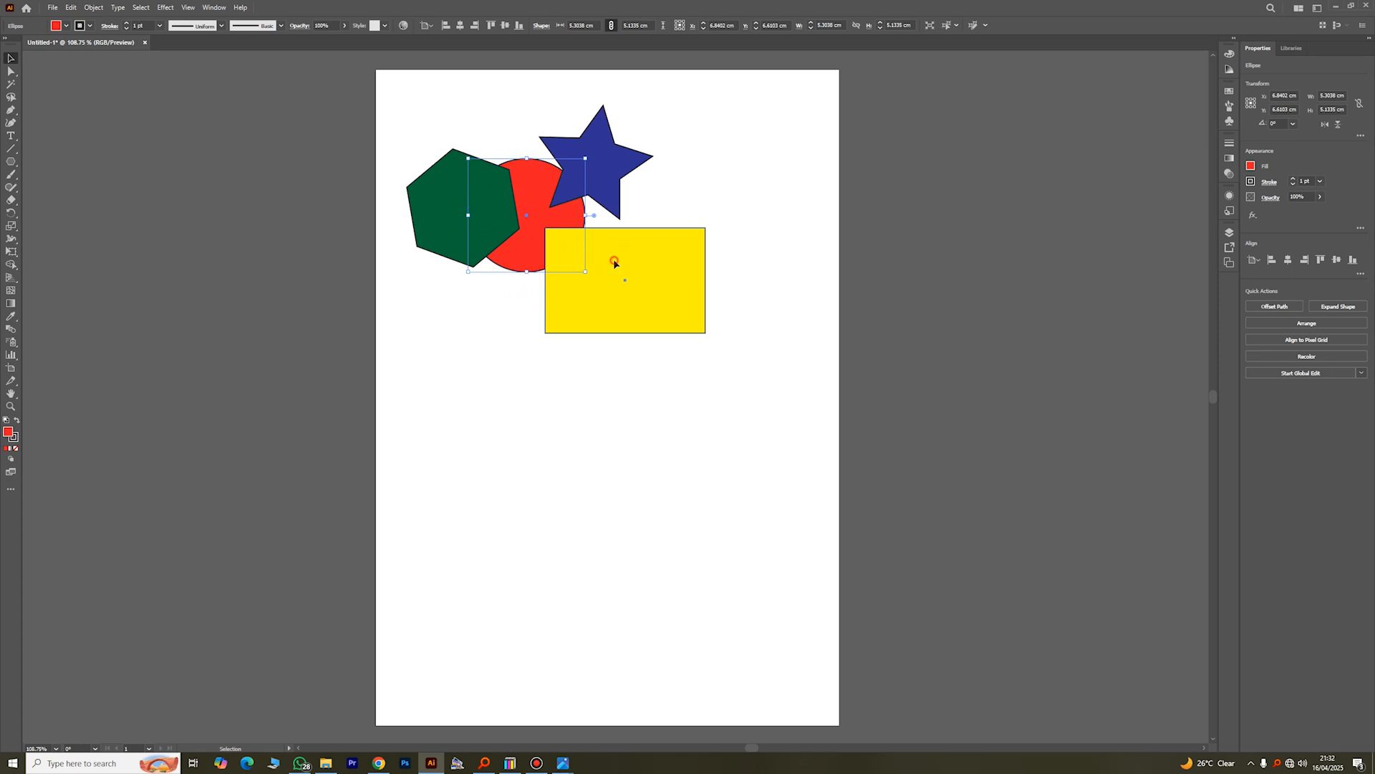
Step: Move the yellow rectangle up and left beneath the star and hexagon, and the red circle up behind the star's right tip
click(605, 162)
click(498, 180)
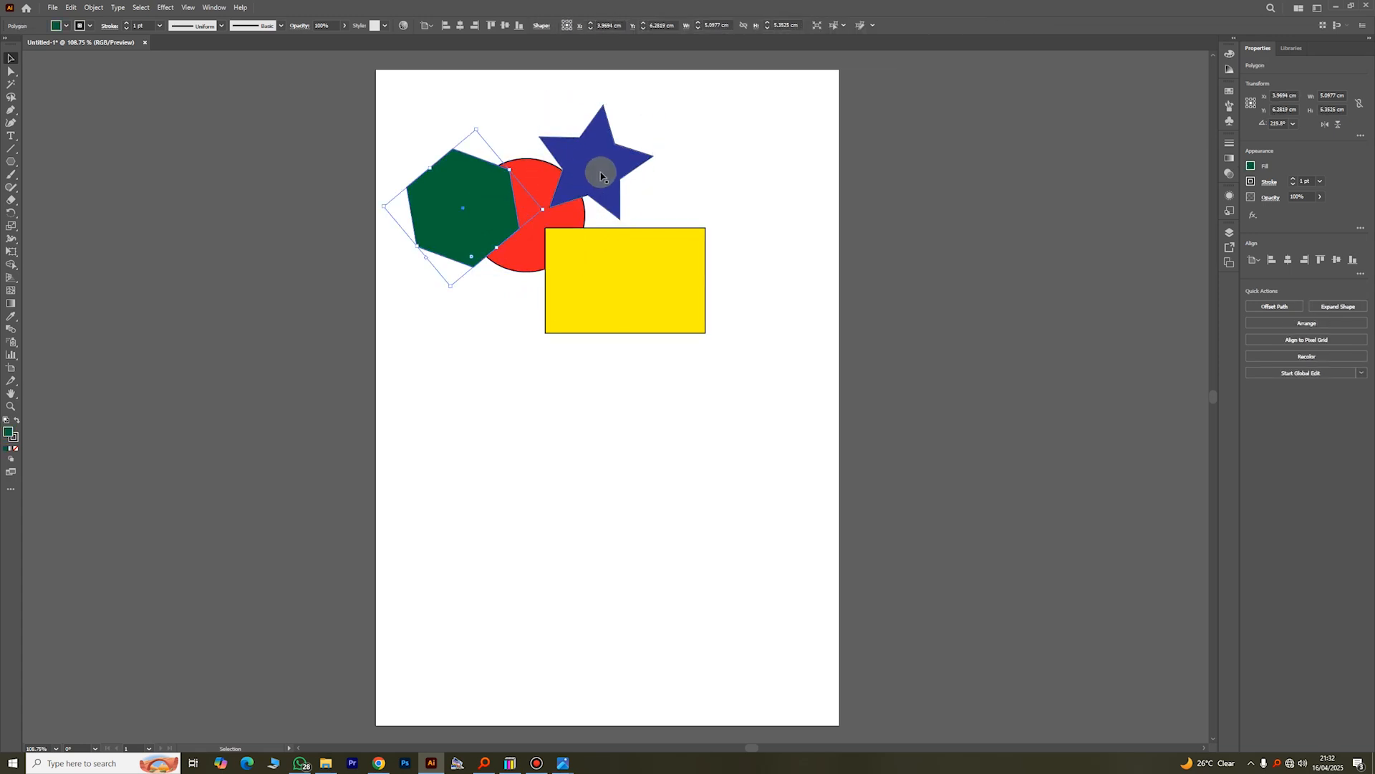
click(622, 258)
drag(605, 244, 680, 134)
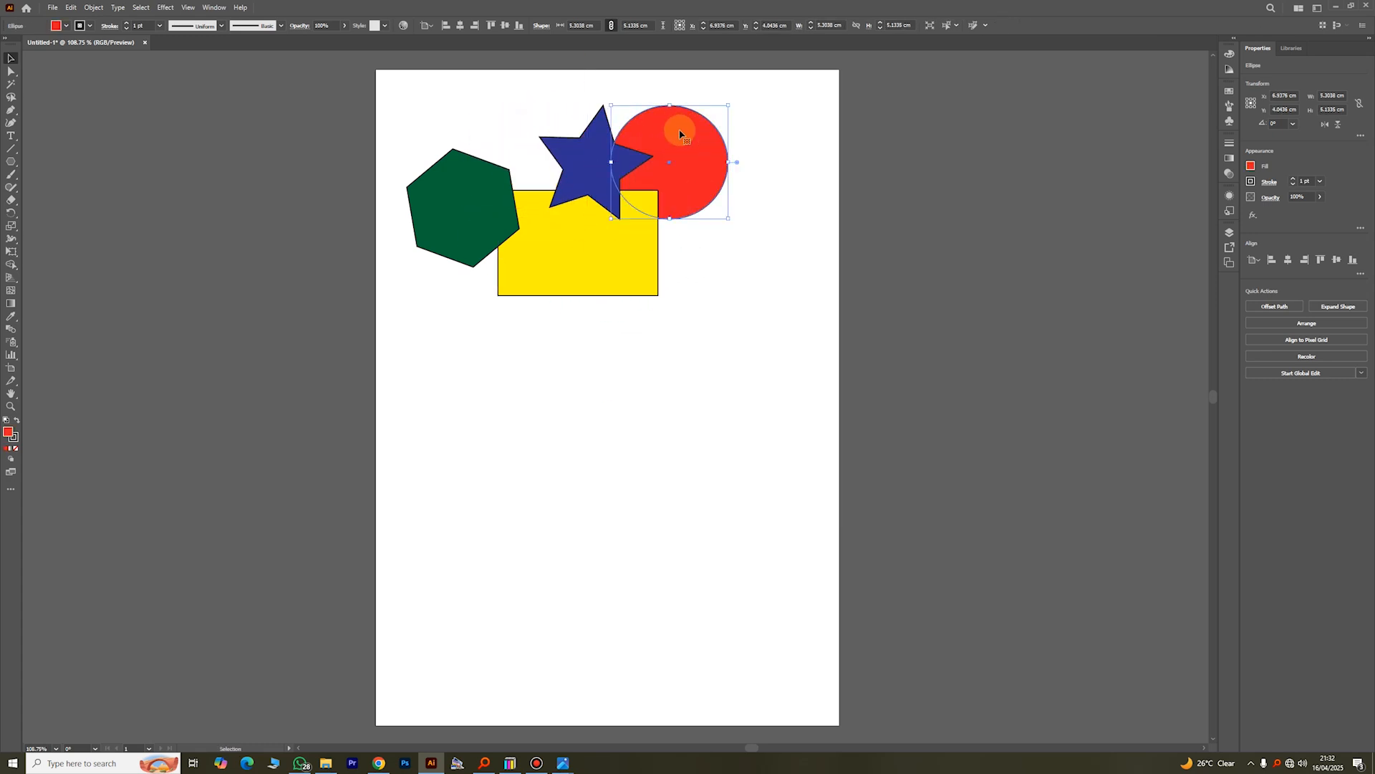
Step: Examine the Arrange options for changing the red circle's stacking order
right_click(681, 135)
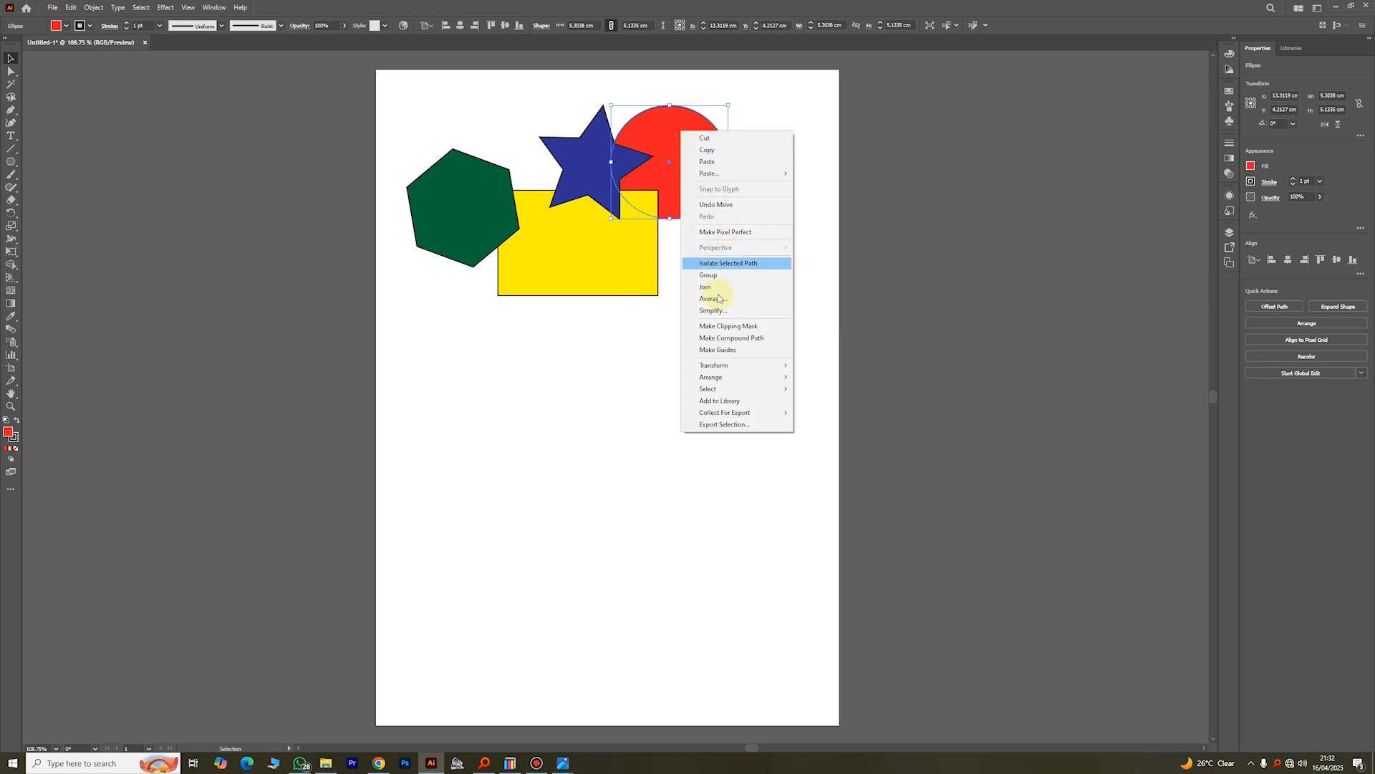
mouse_move(742, 378)
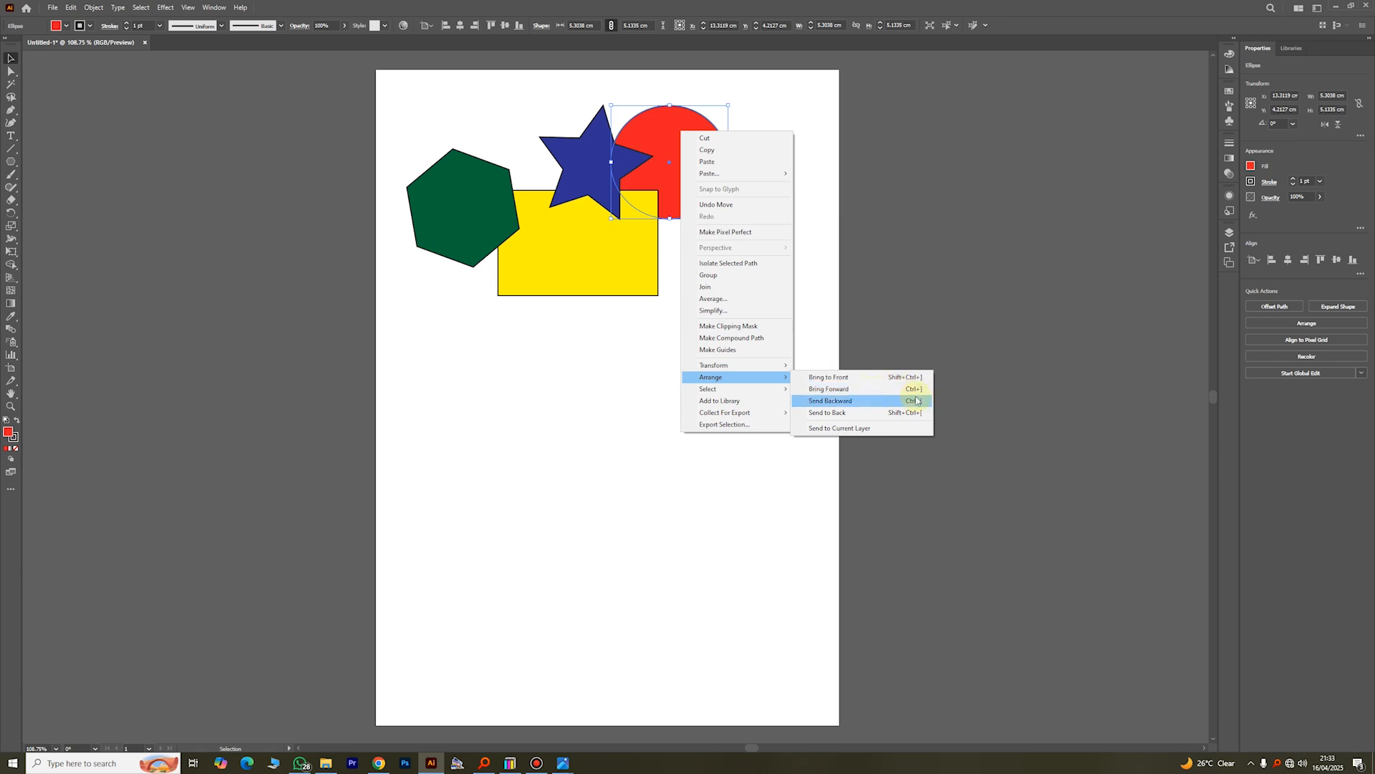
click(617, 432)
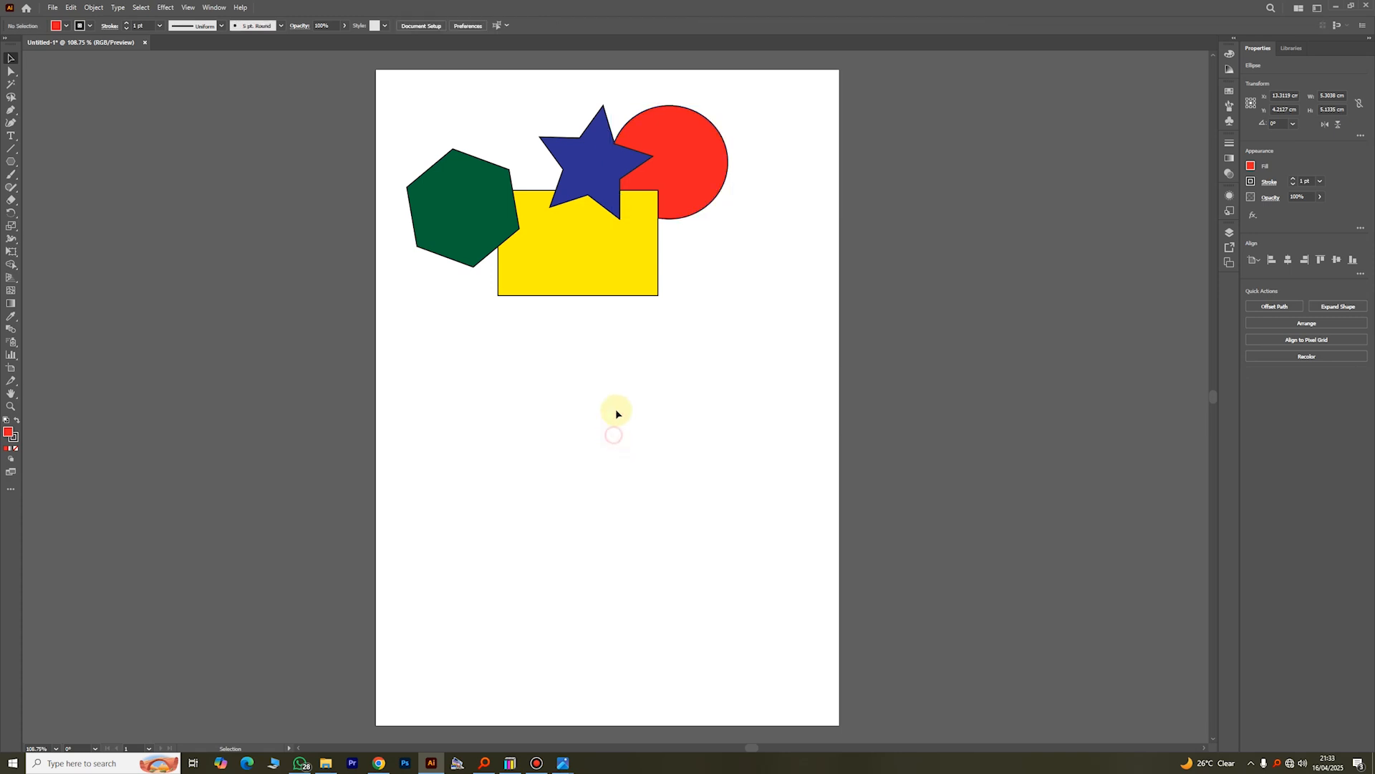
Step: Bring the red circle to the front and shift it slightly right and down over the star's tip and the rectangle's corner
click(9, 59)
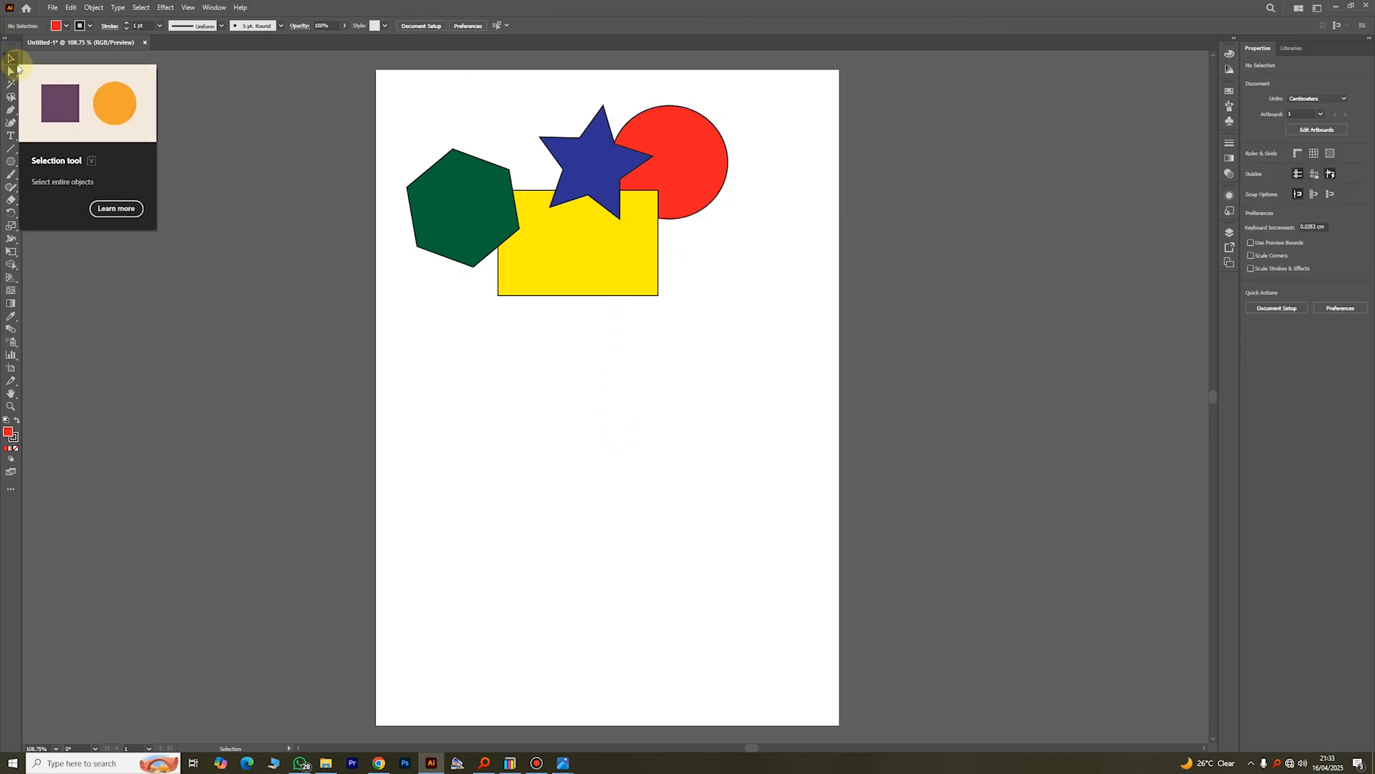
click(668, 165)
right_click(667, 162)
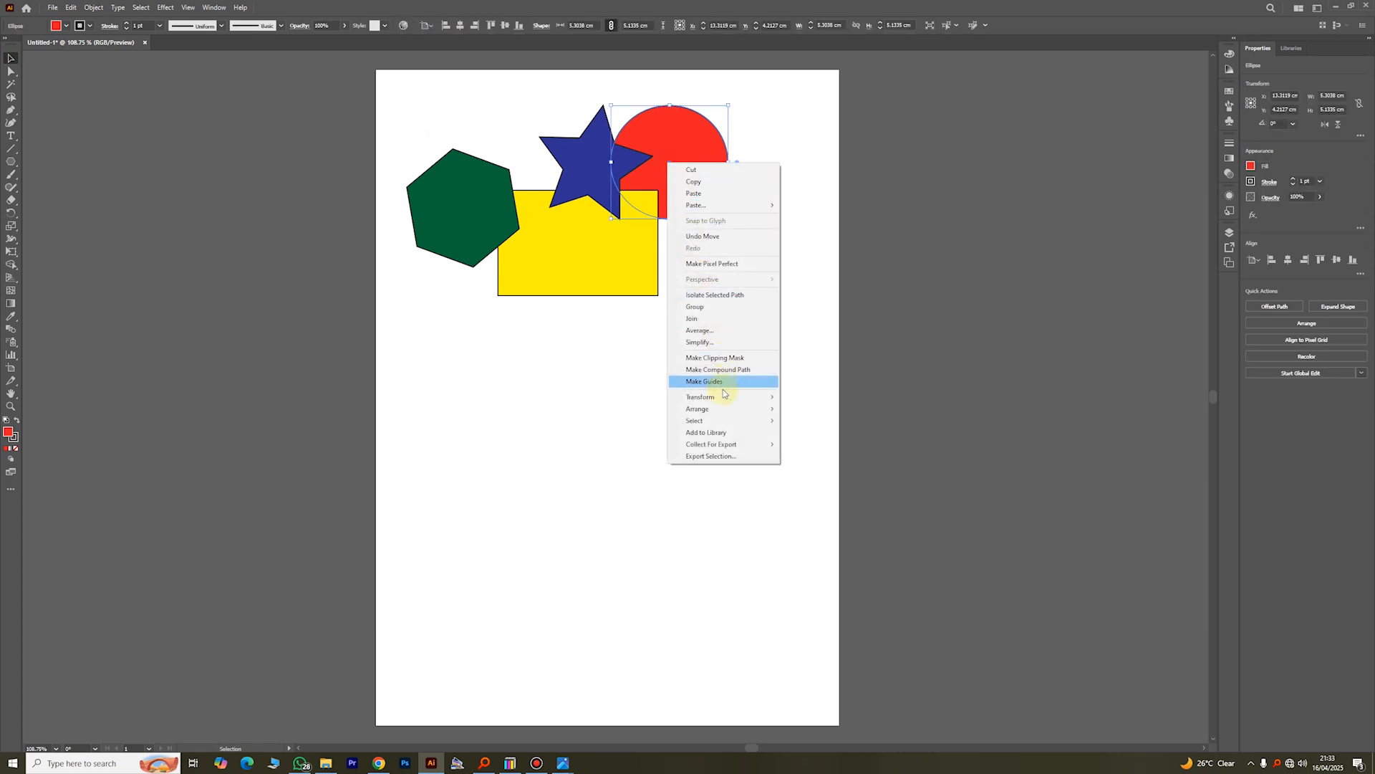
mouse_move(737, 406)
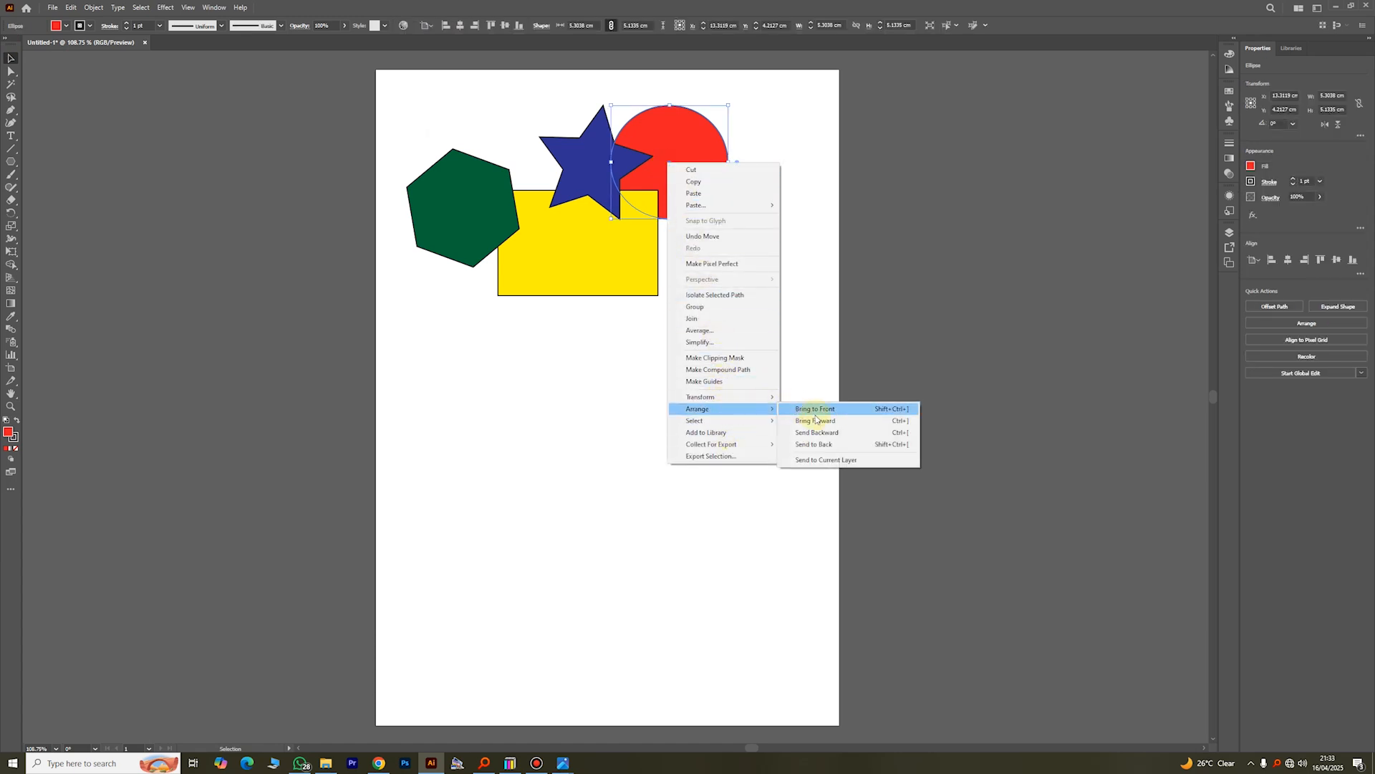
click(815, 409)
drag(628, 179, 699, 201)
click(716, 244)
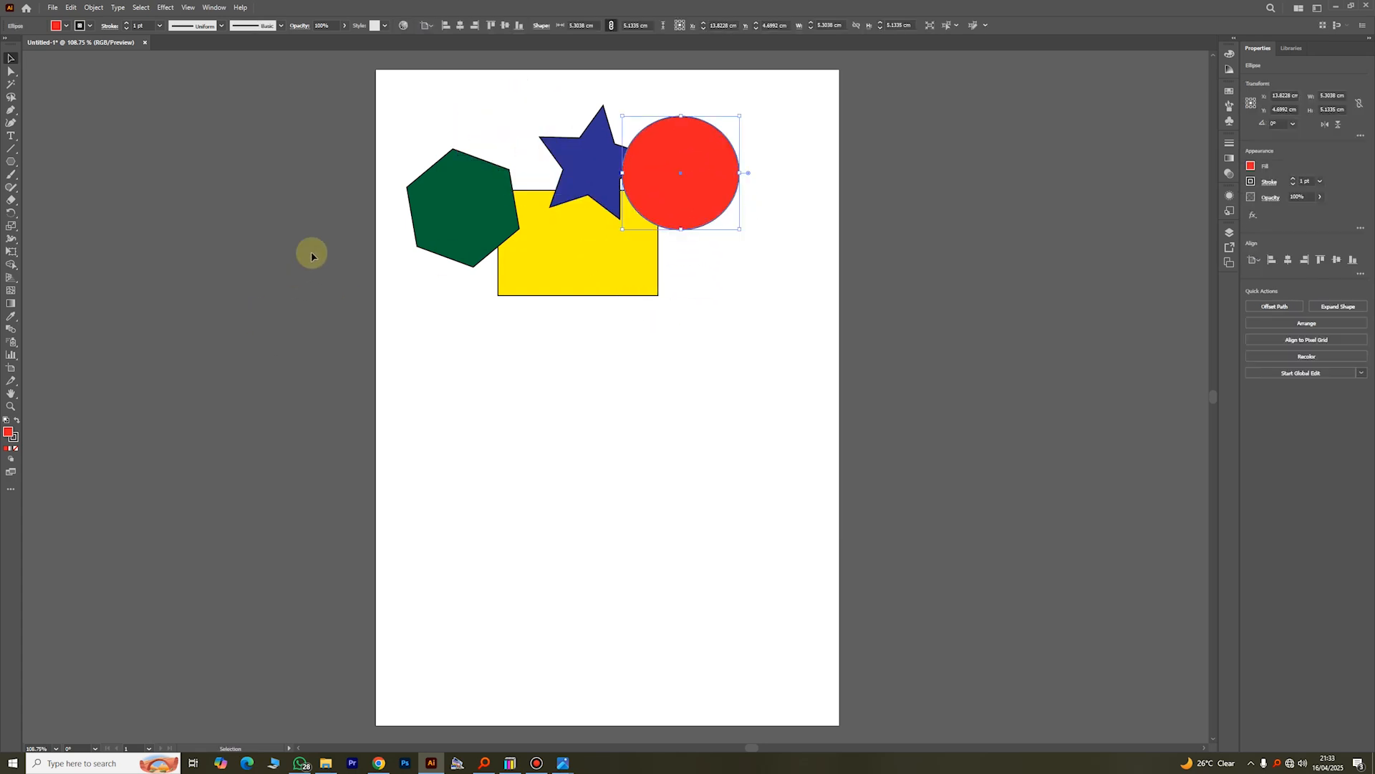
Step: Move the hexagon down below the other shapes, and shift the rectangle, circle and star down the page as an overlapping cluster
click(460, 225)
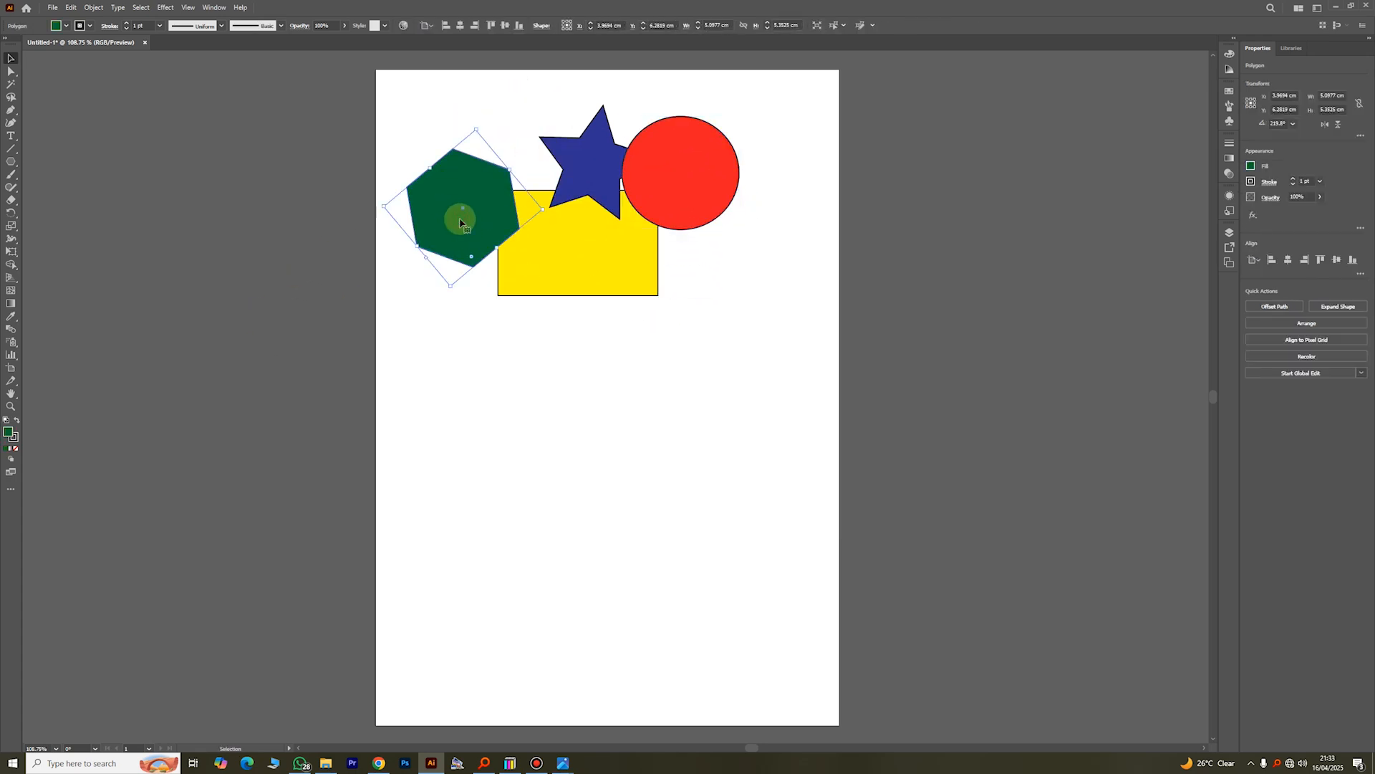
drag(463, 224, 479, 473)
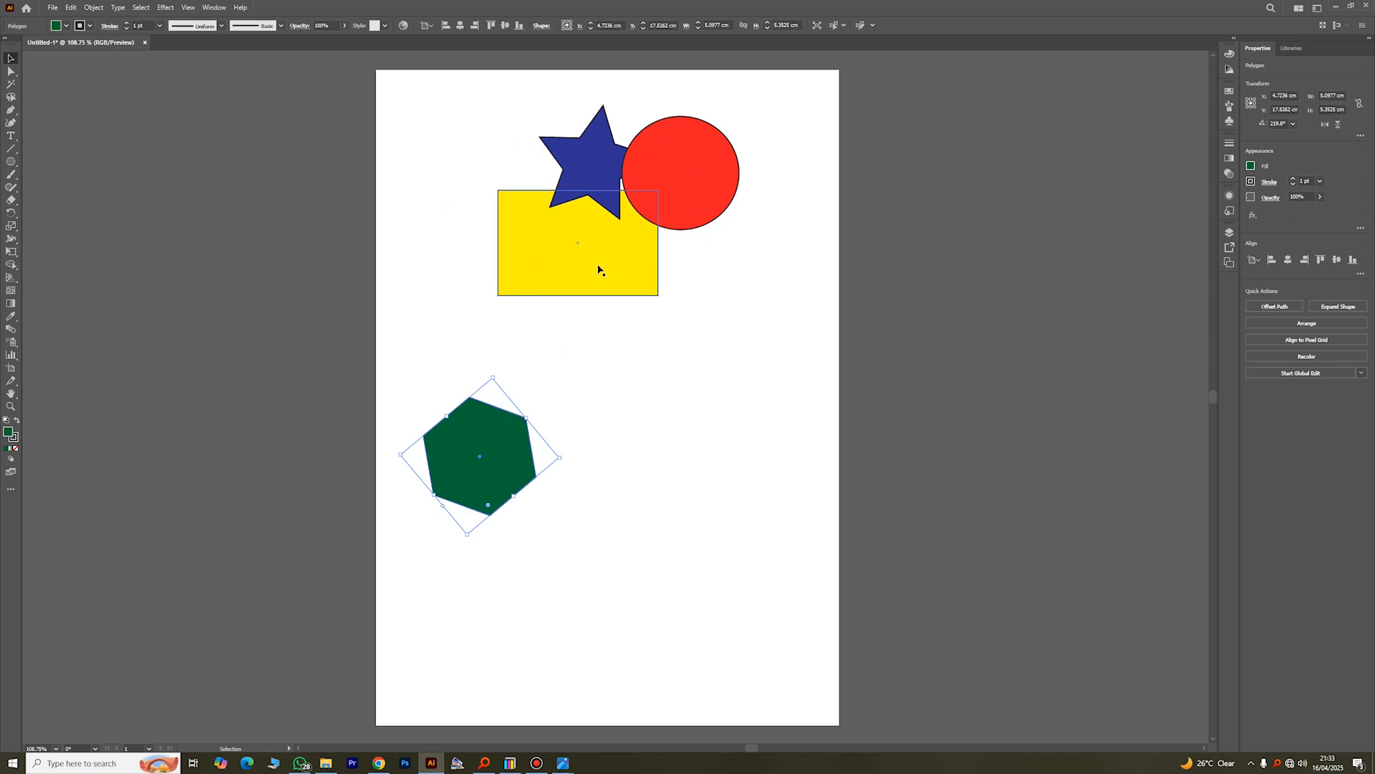
drag(592, 278, 574, 327)
drag(574, 327, 591, 370)
drag(681, 175, 653, 291)
drag(605, 179, 586, 278)
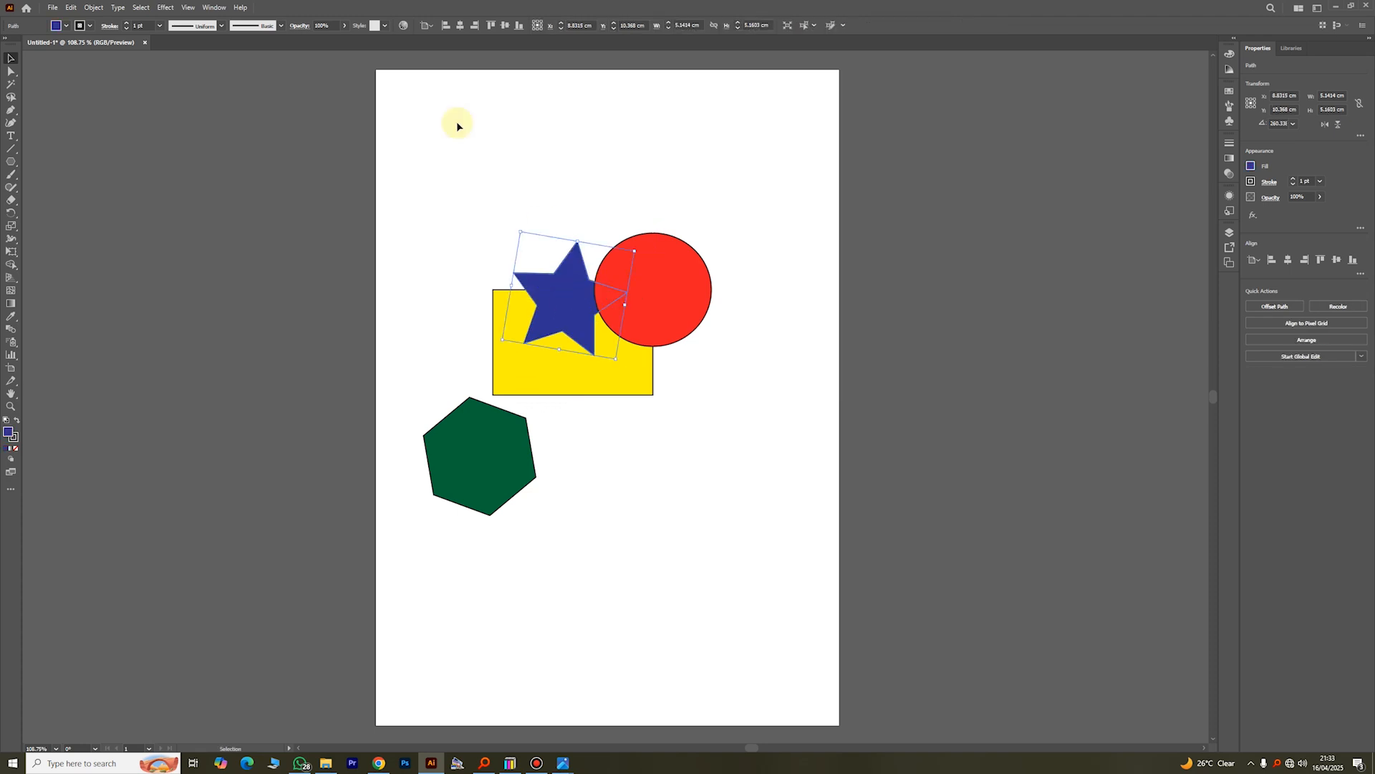
Step: Select all four shapes with a selection marquee and move them together up toward the top of the page
click(715, 445)
drag(766, 516, 470, 268)
click(437, 203)
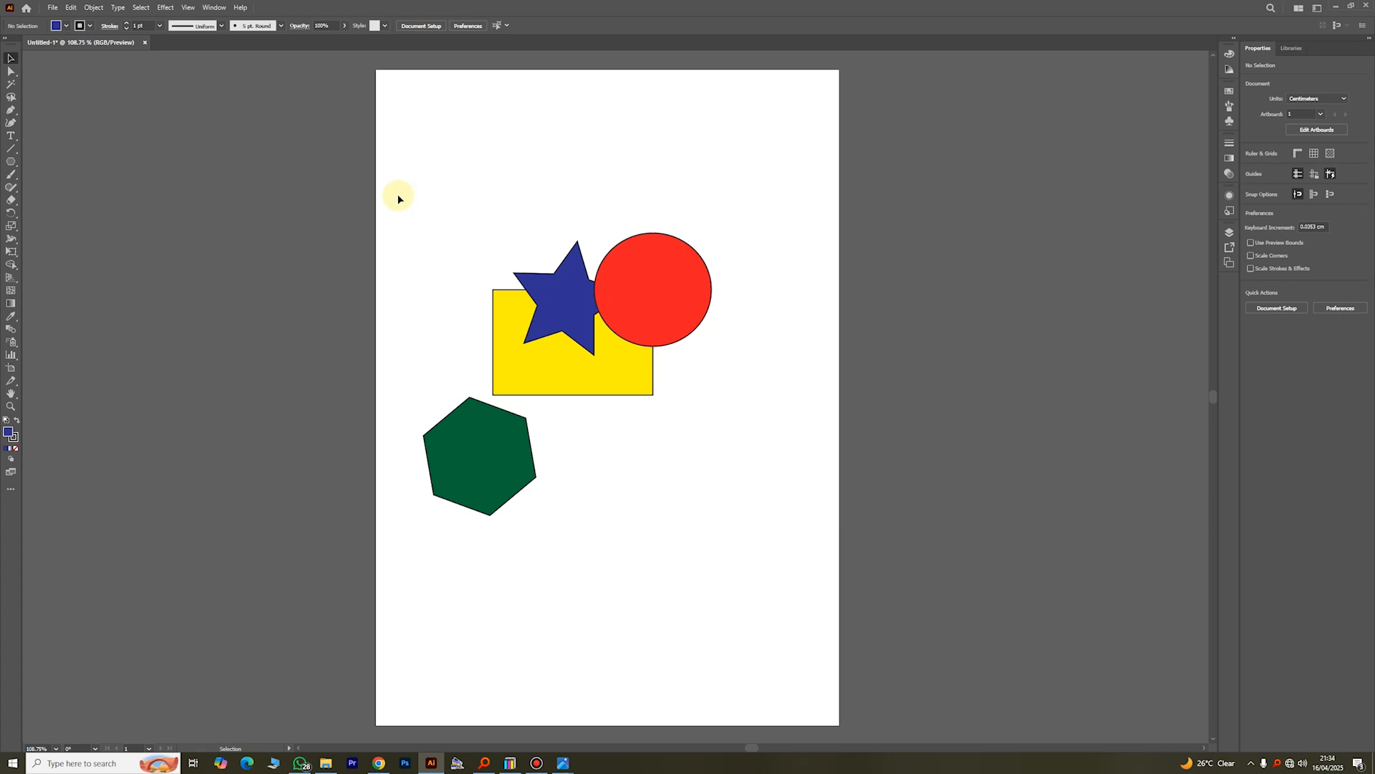
click(398, 197)
drag(646, 404, 675, 425)
drag(740, 535, 740, 537)
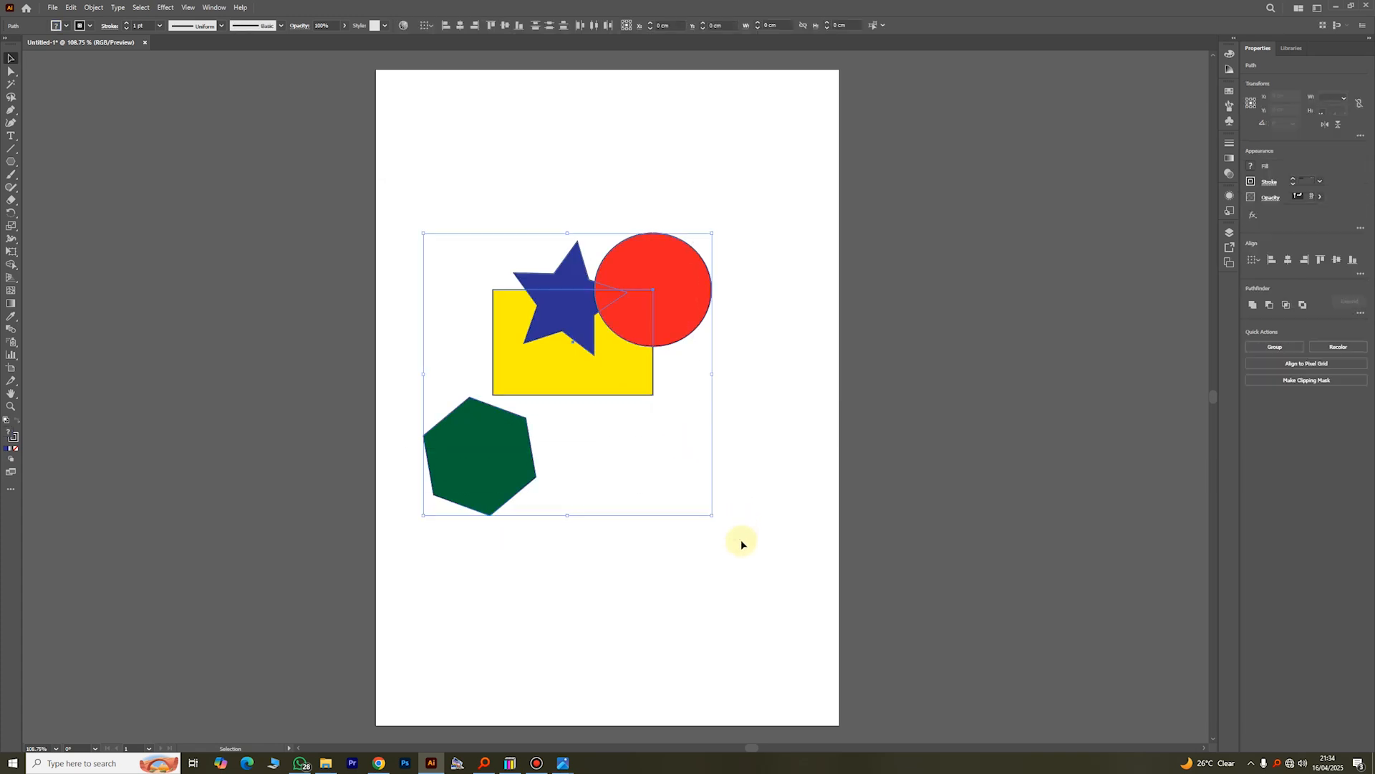
drag(637, 379, 674, 261)
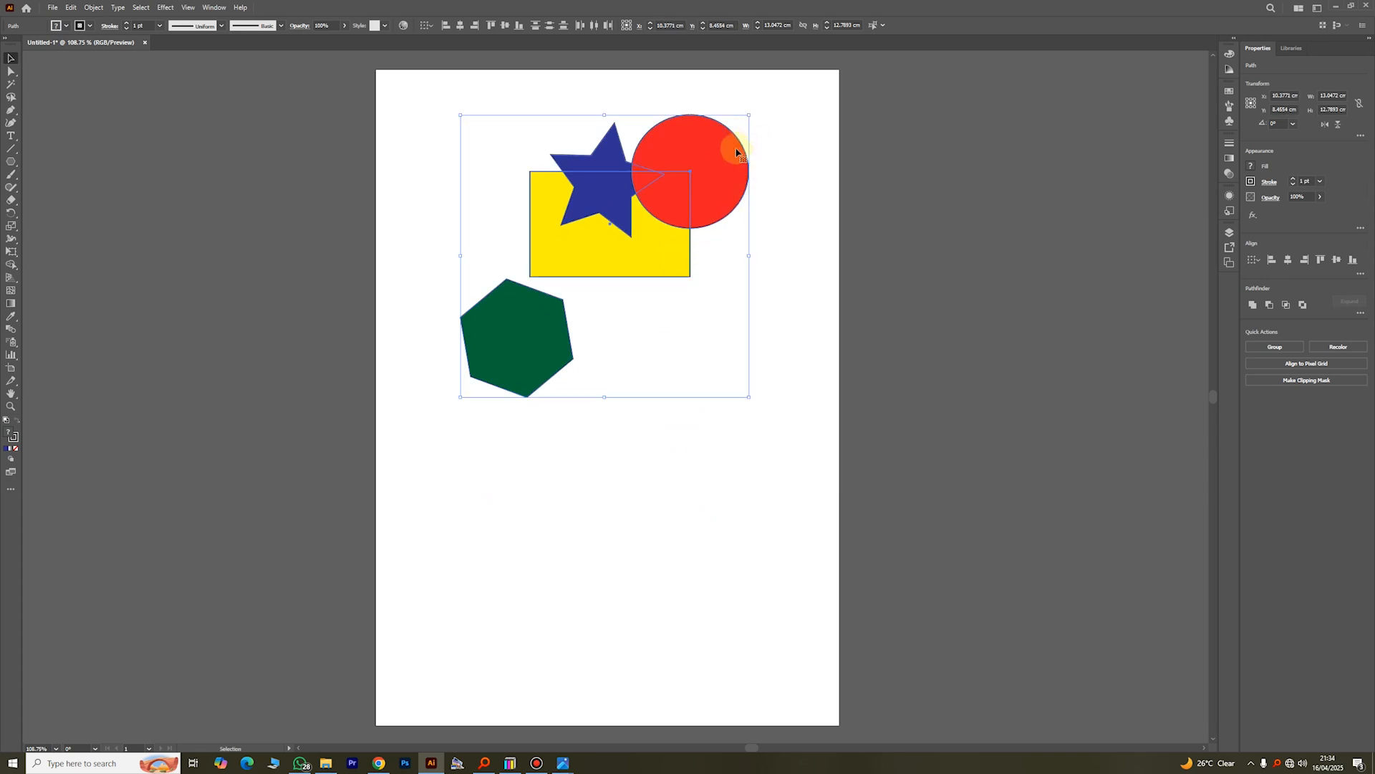
Step: Move the star to the page's upper left, clear of the rectangle, and the hexagon up over the rectangle's left part
click(811, 131)
drag(588, 166, 480, 117)
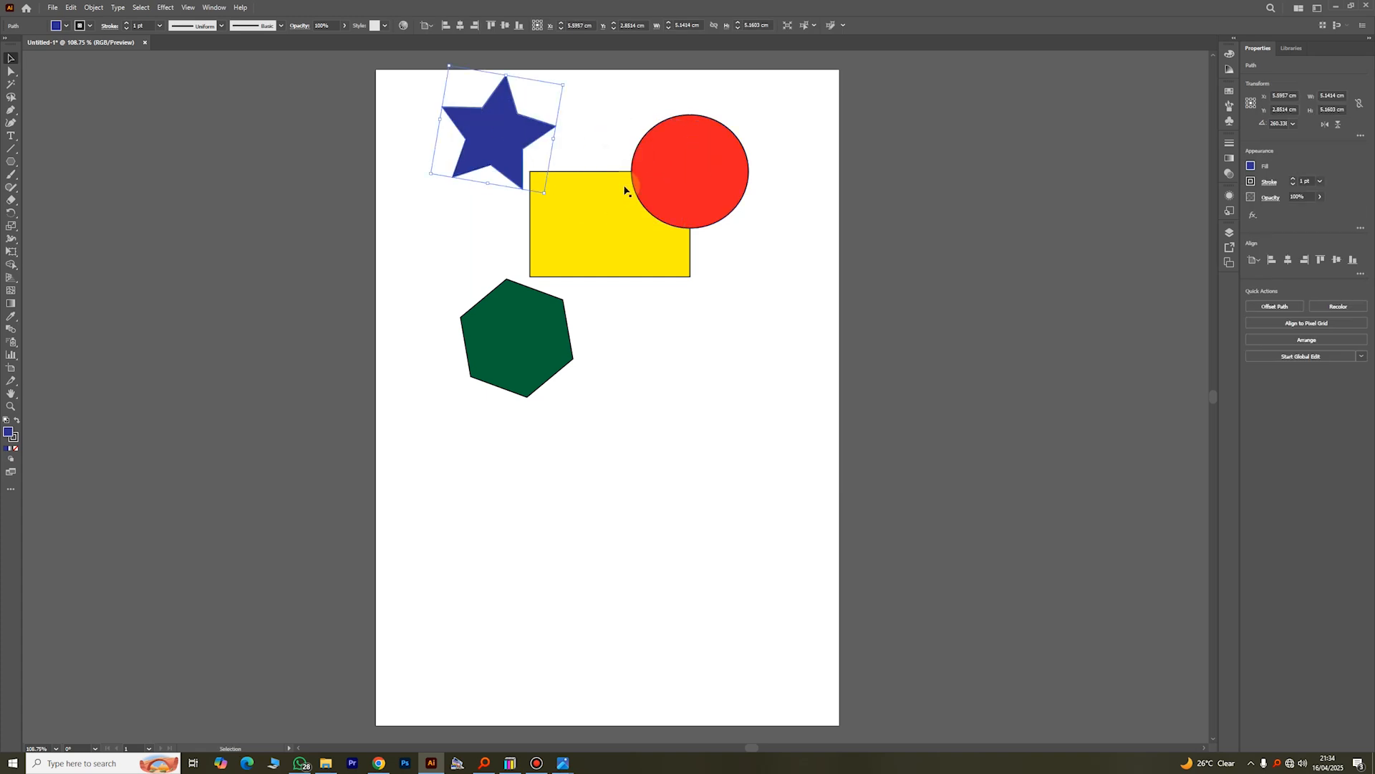
click(682, 174)
click(810, 206)
drag(481, 344, 515, 250)
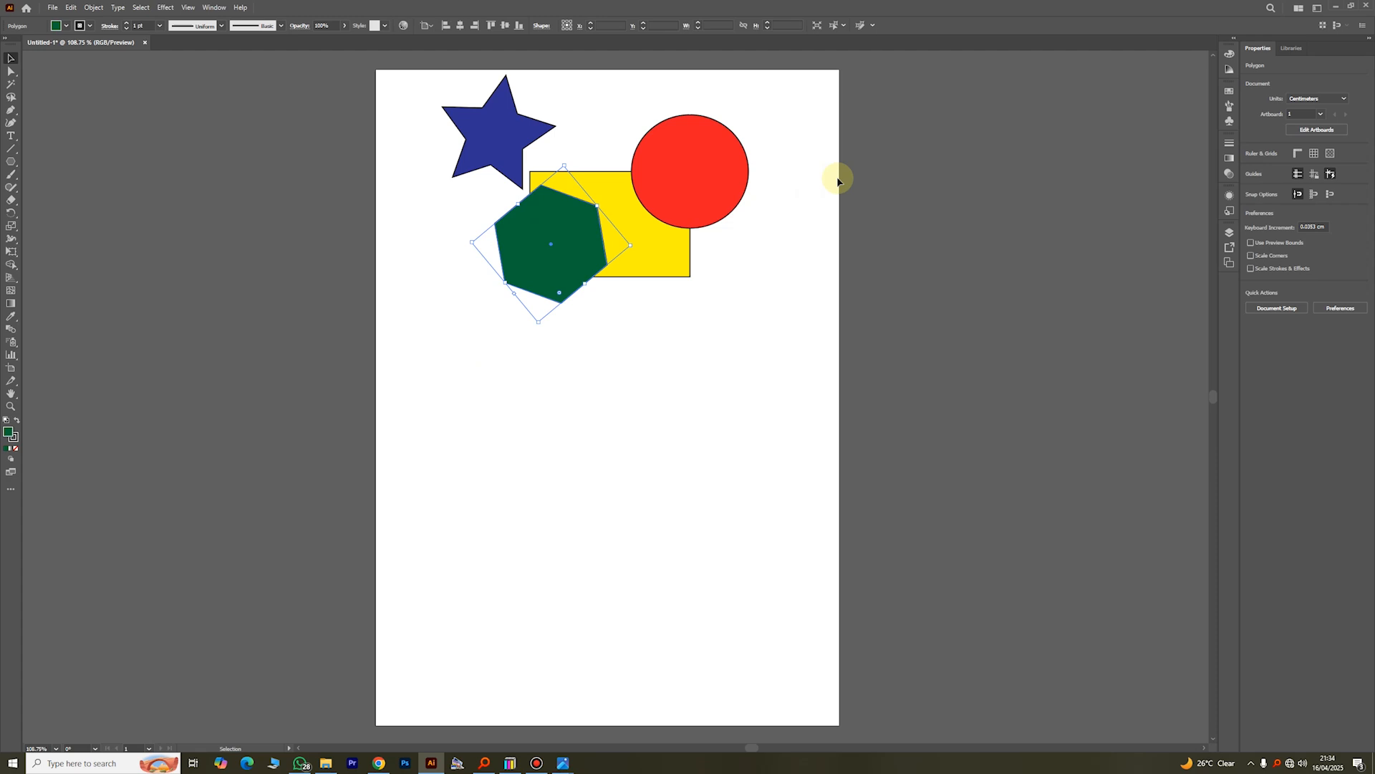
click(774, 183)
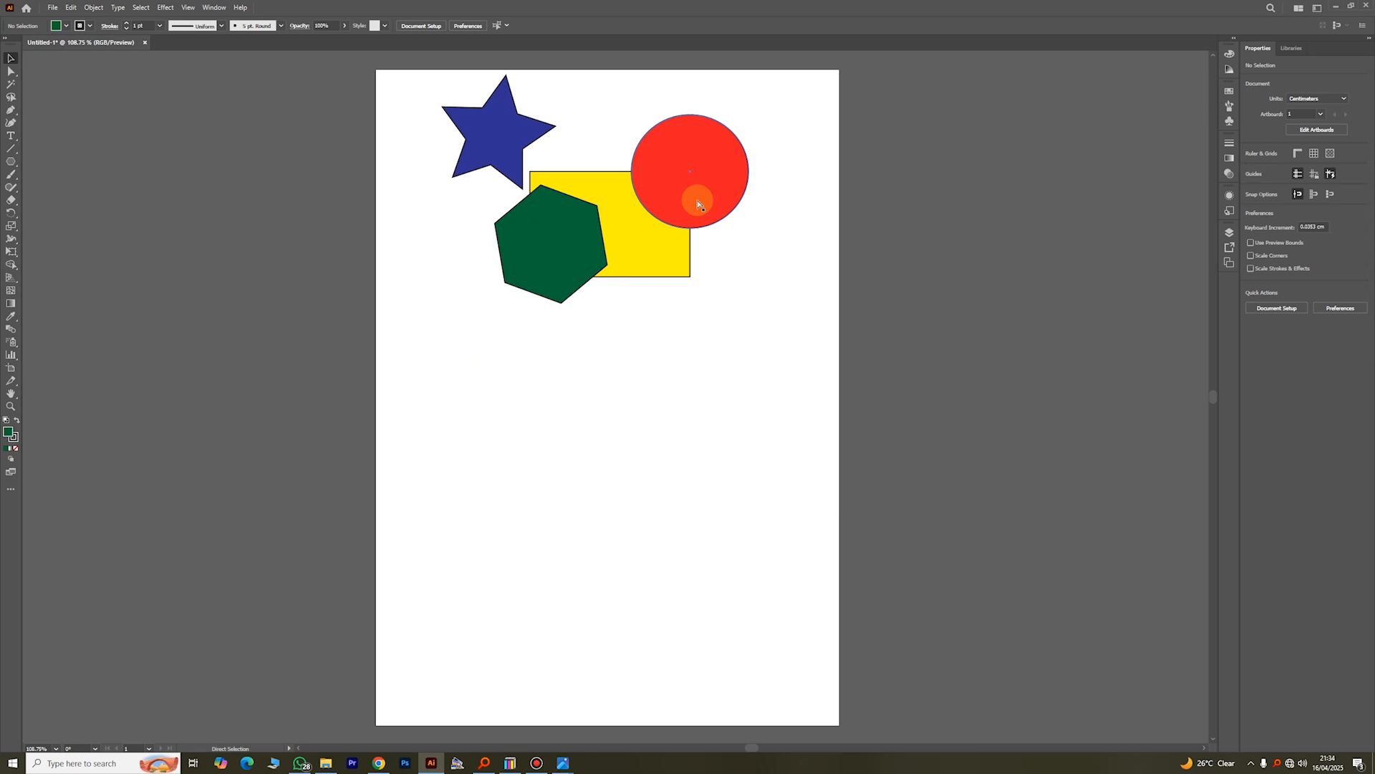
Step: Select every object in the document at once and move them all slightly right and down
key(ctrl+a)
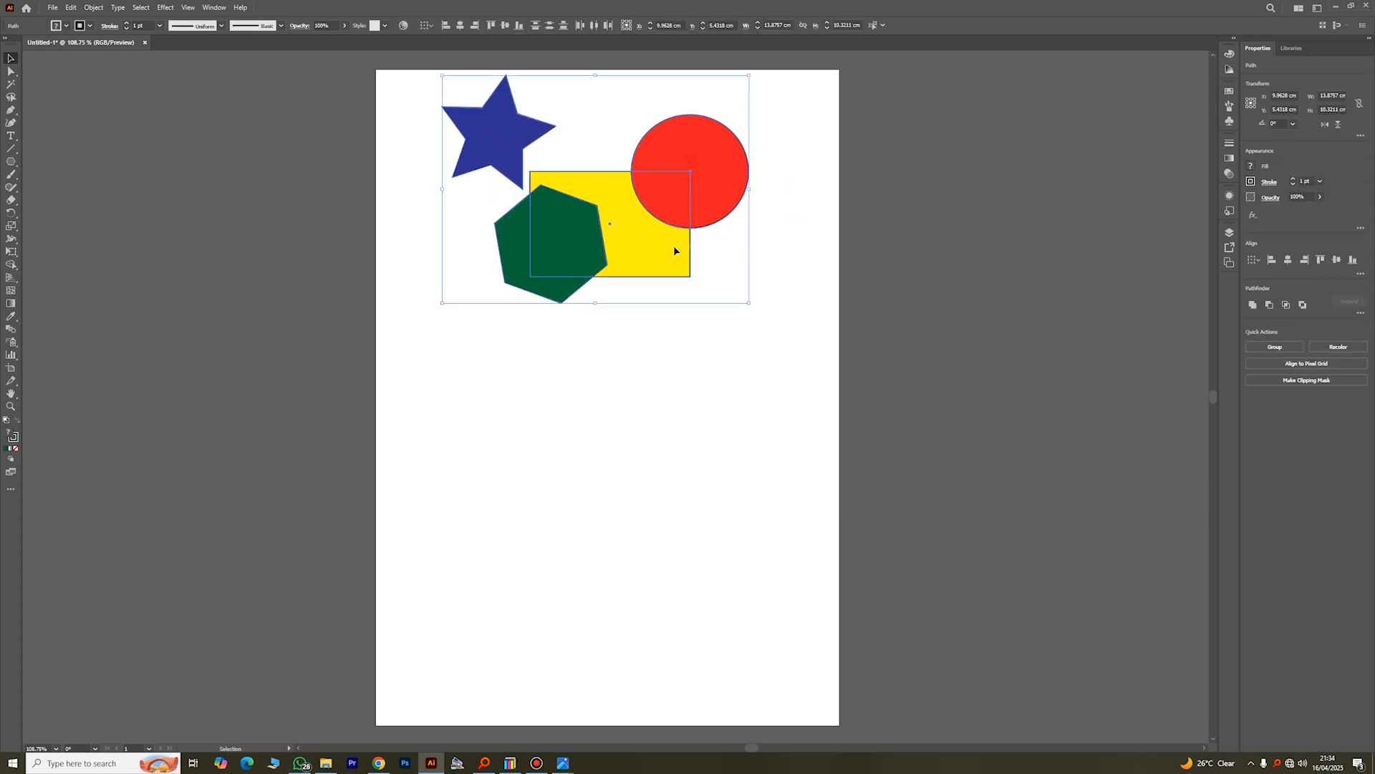
mouse_move(675, 250)
mouse_down()
mouse_move(716, 278)
mouse_move(698, 261)
mouse_up()
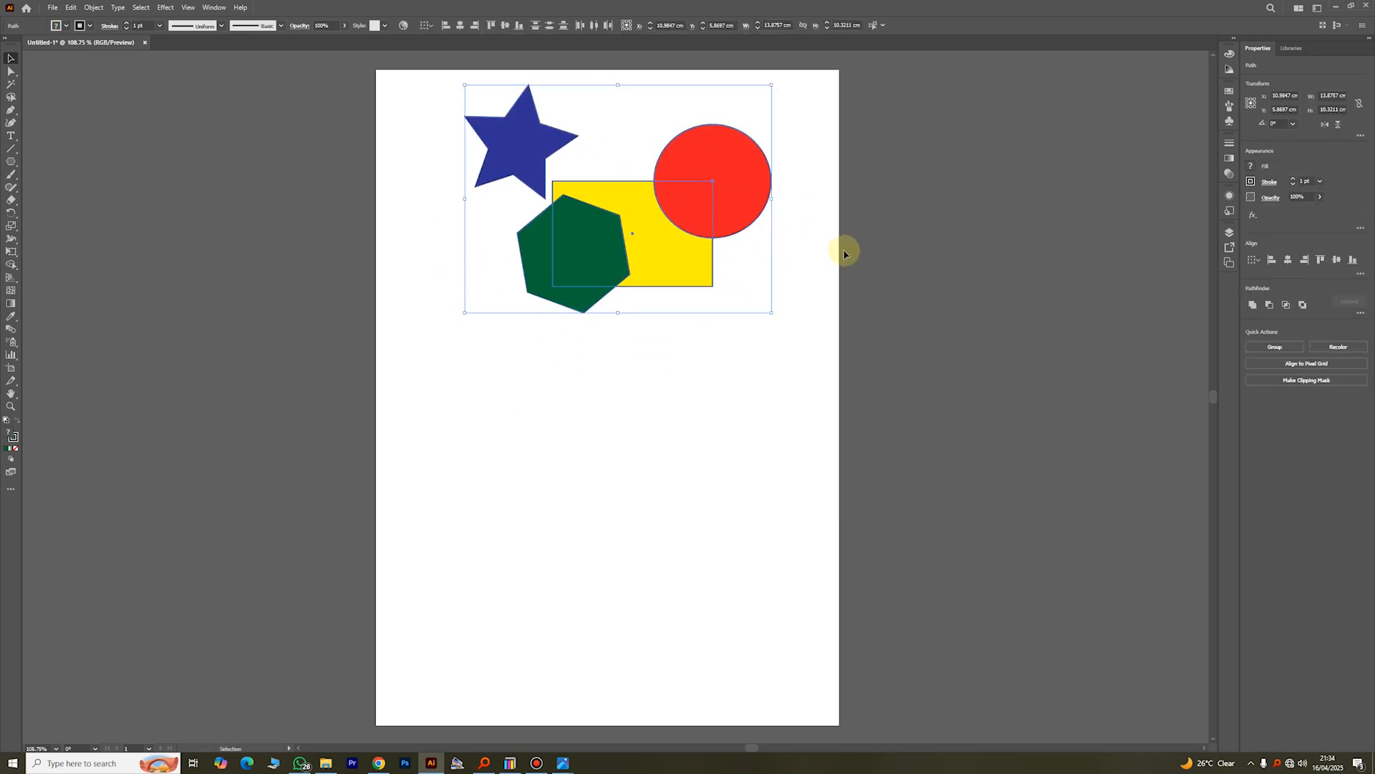
click(888, 233)
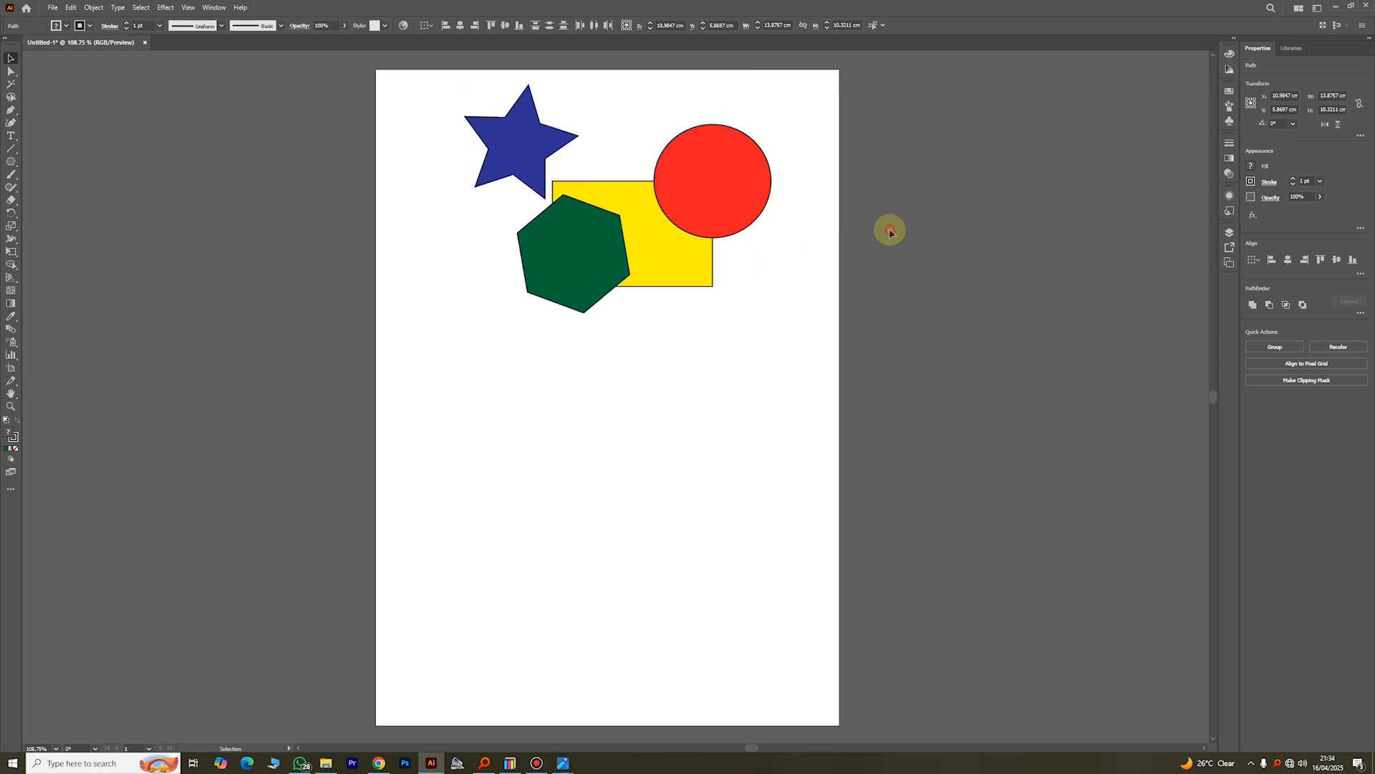
Step: Move the red circle off the page to the right of the artboard and select all objects, including the one outside
drag(742, 190, 1110, 225)
click(964, 434)
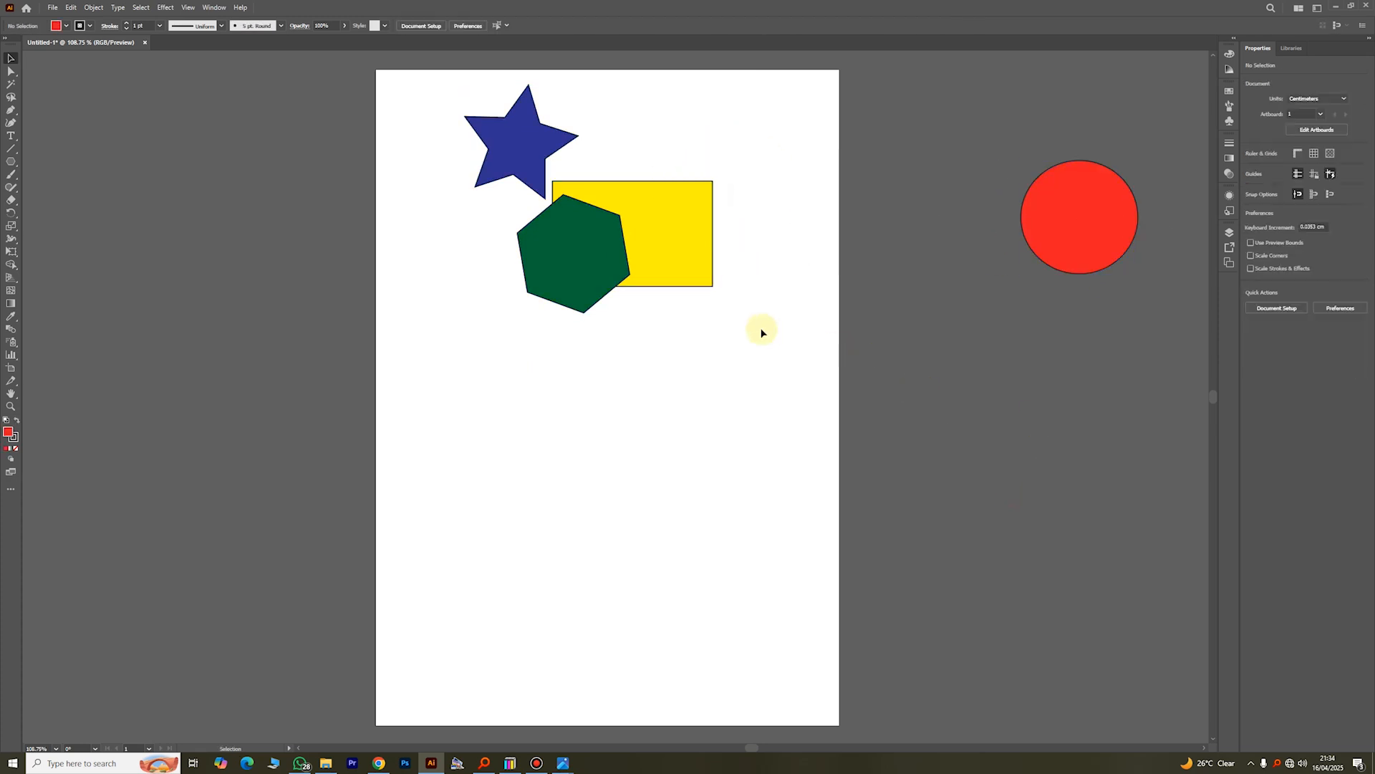
key(ctrl+a)
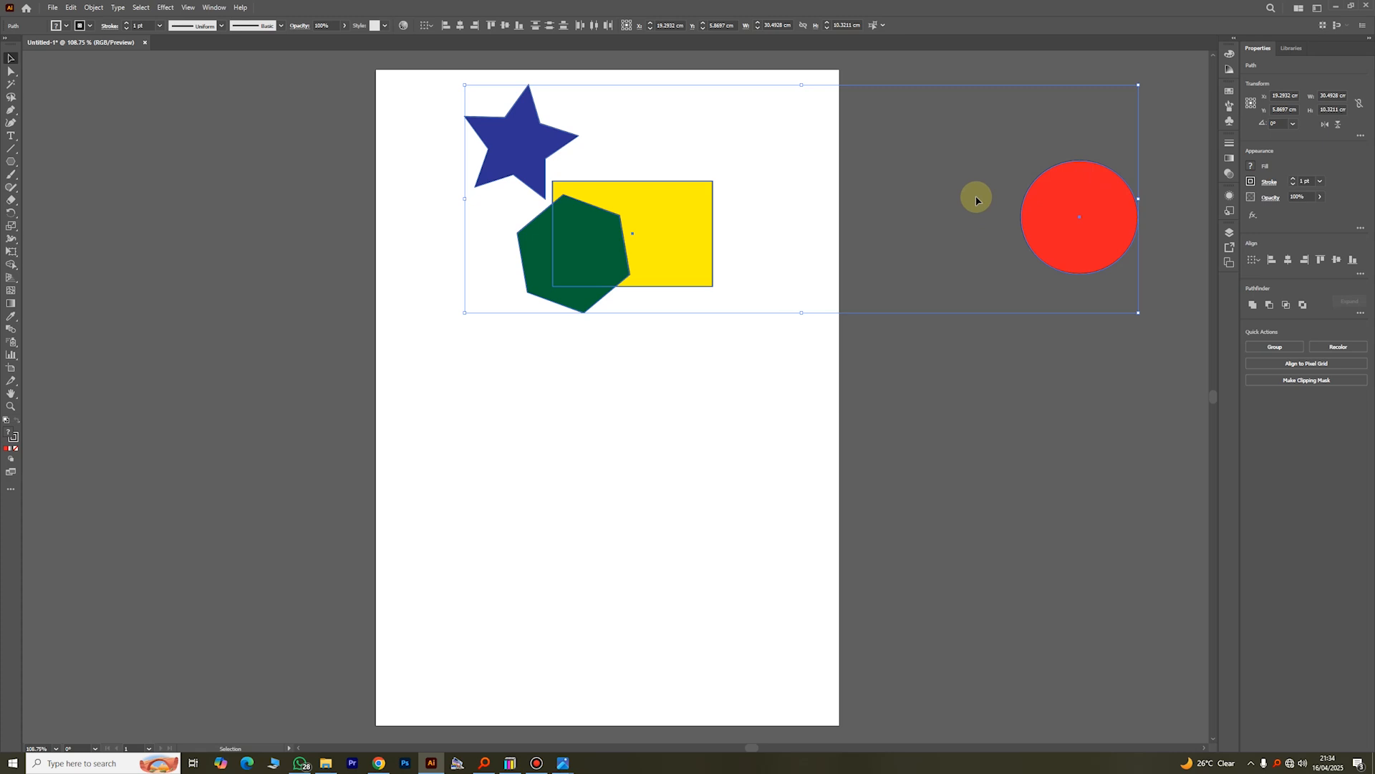
Step: Move the red circle back onto the page so it overlaps the yellow rectangle's upper-right corner
click(815, 437)
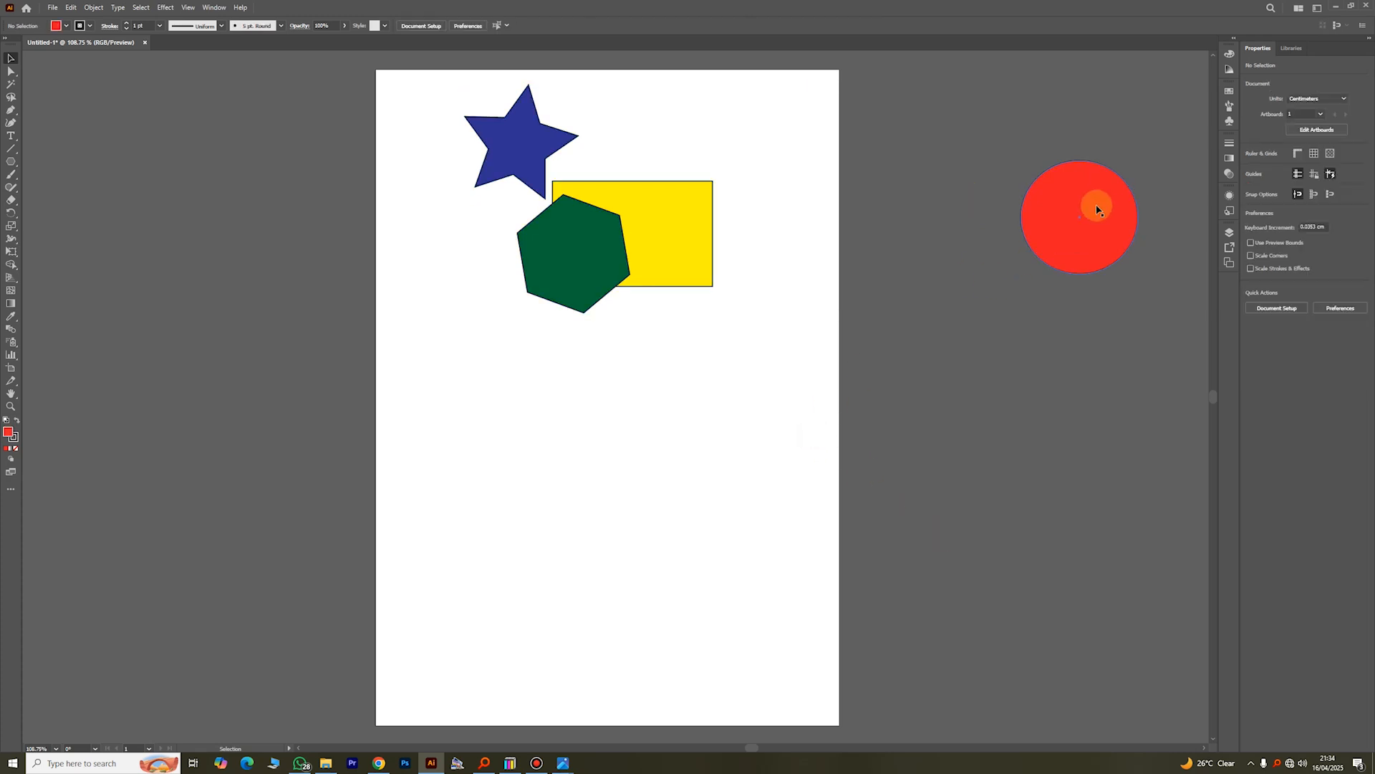
drag(1097, 210, 707, 170)
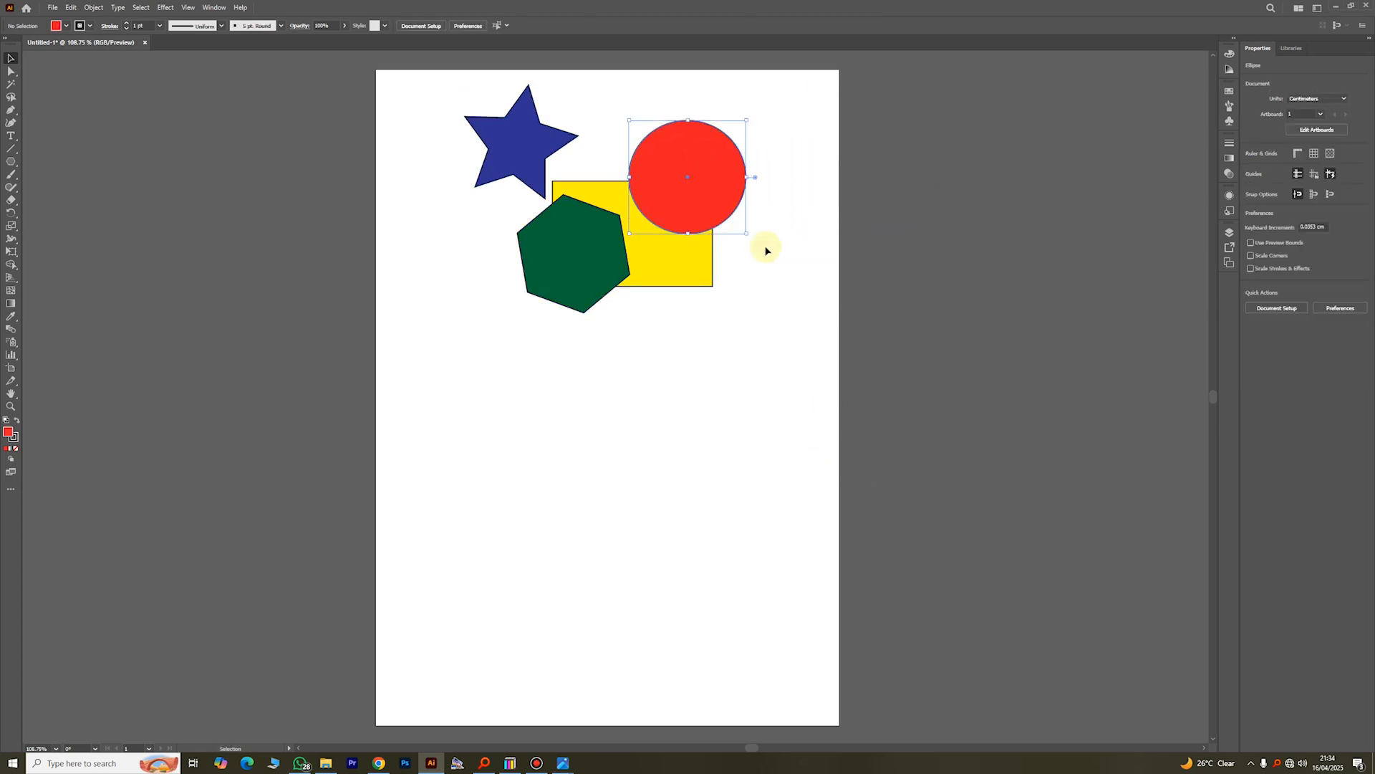
click(767, 249)
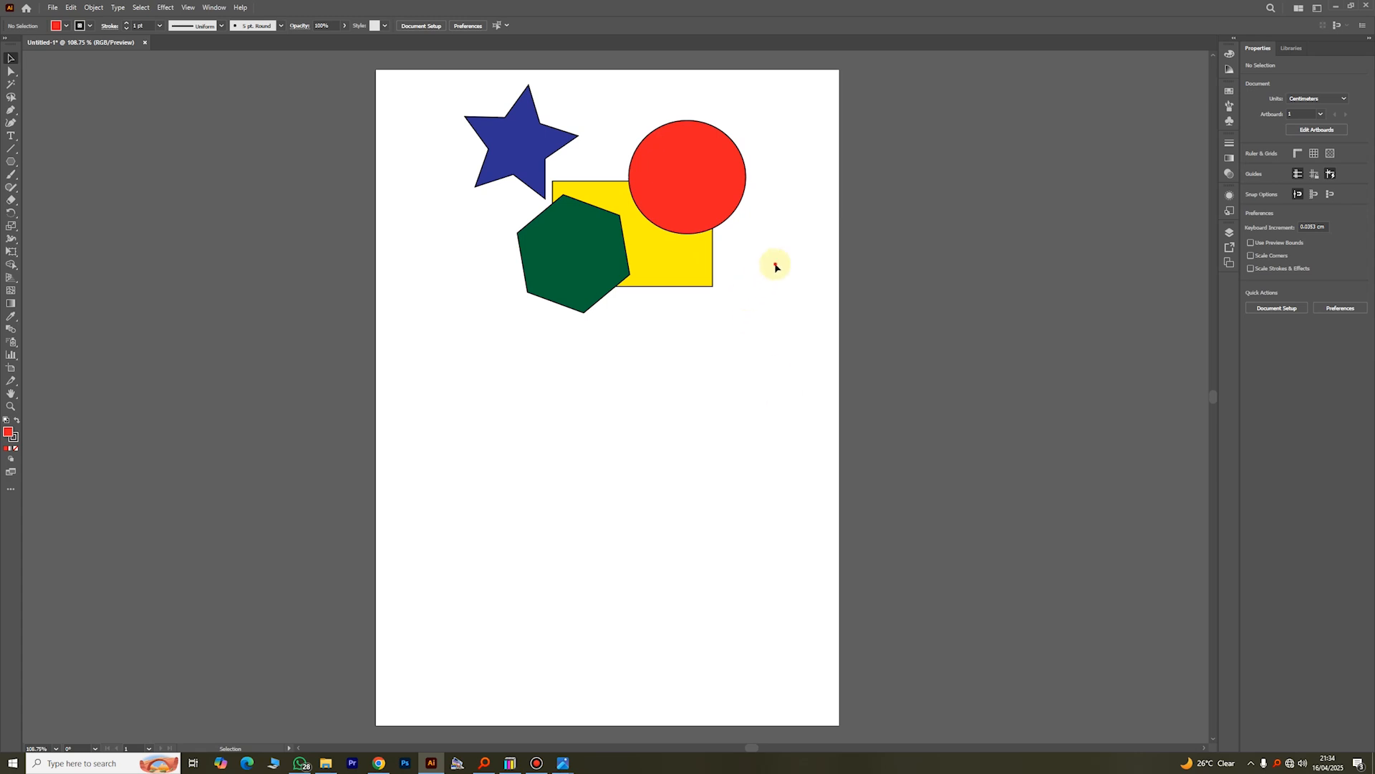
Step: Select the overlapping shapes with a selection marquee and clear the selection
drag(775, 264, 524, 169)
click(804, 329)
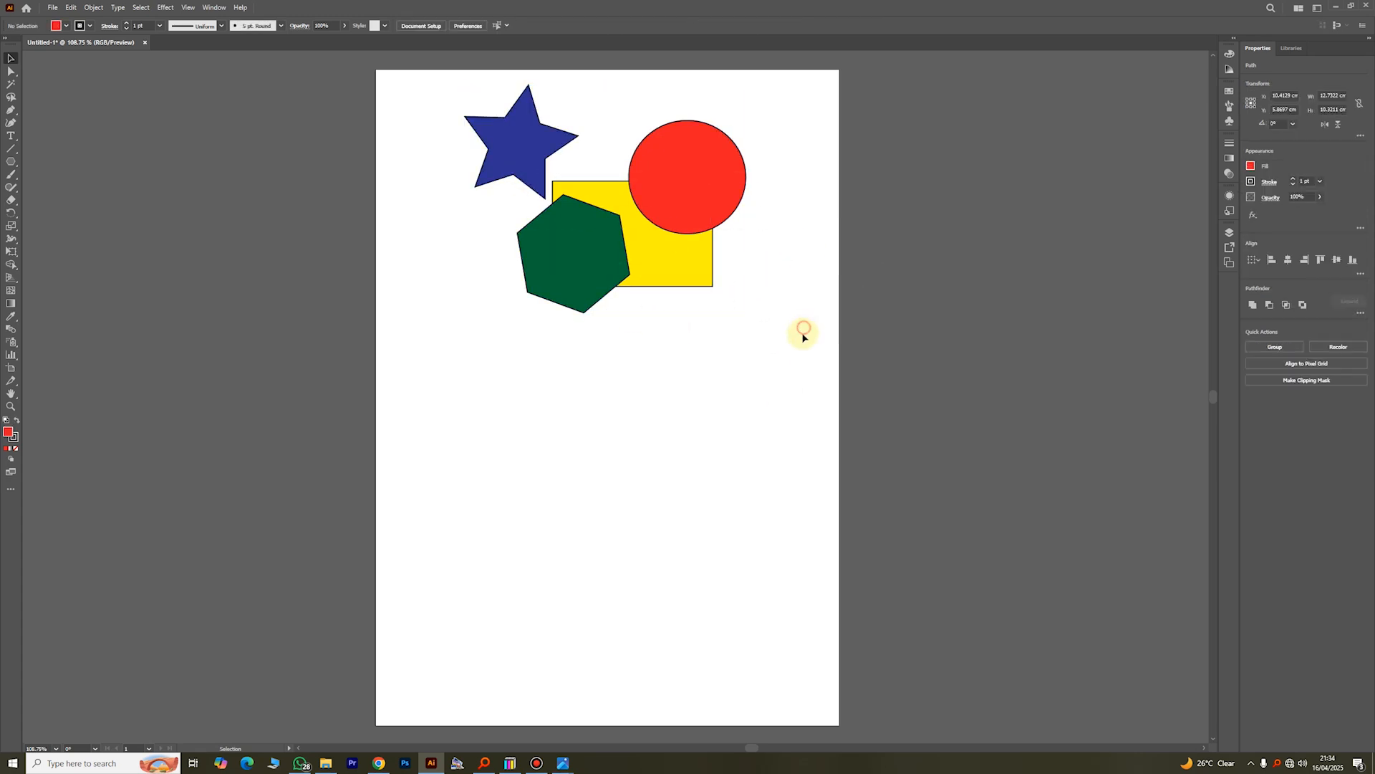
click(573, 185)
click(939, 160)
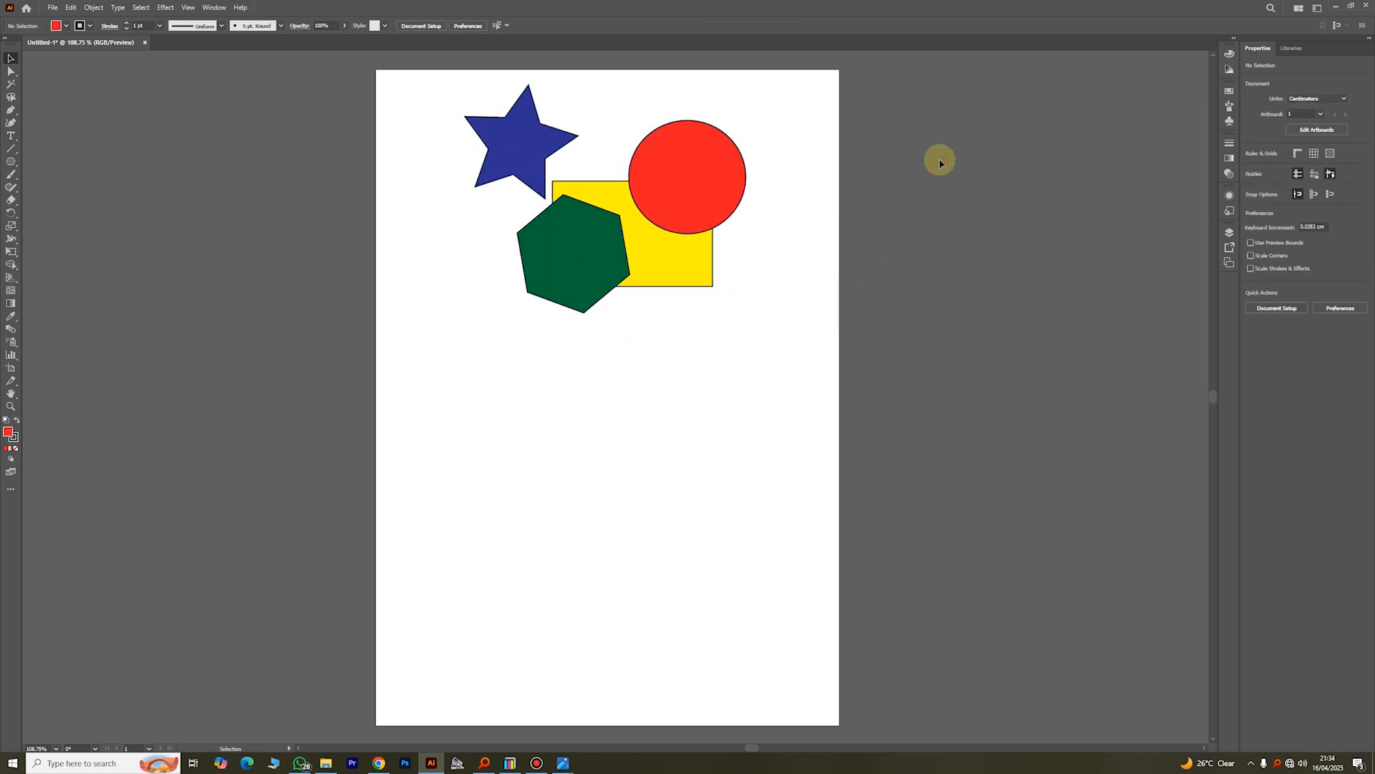
Step: Spread the red circle, yellow rectangle and green hexagon apart so that none of the four shapes overlap
drag(641, 166, 697, 135)
drag(667, 221, 721, 260)
drag(597, 237, 567, 244)
drag(655, 264, 662, 252)
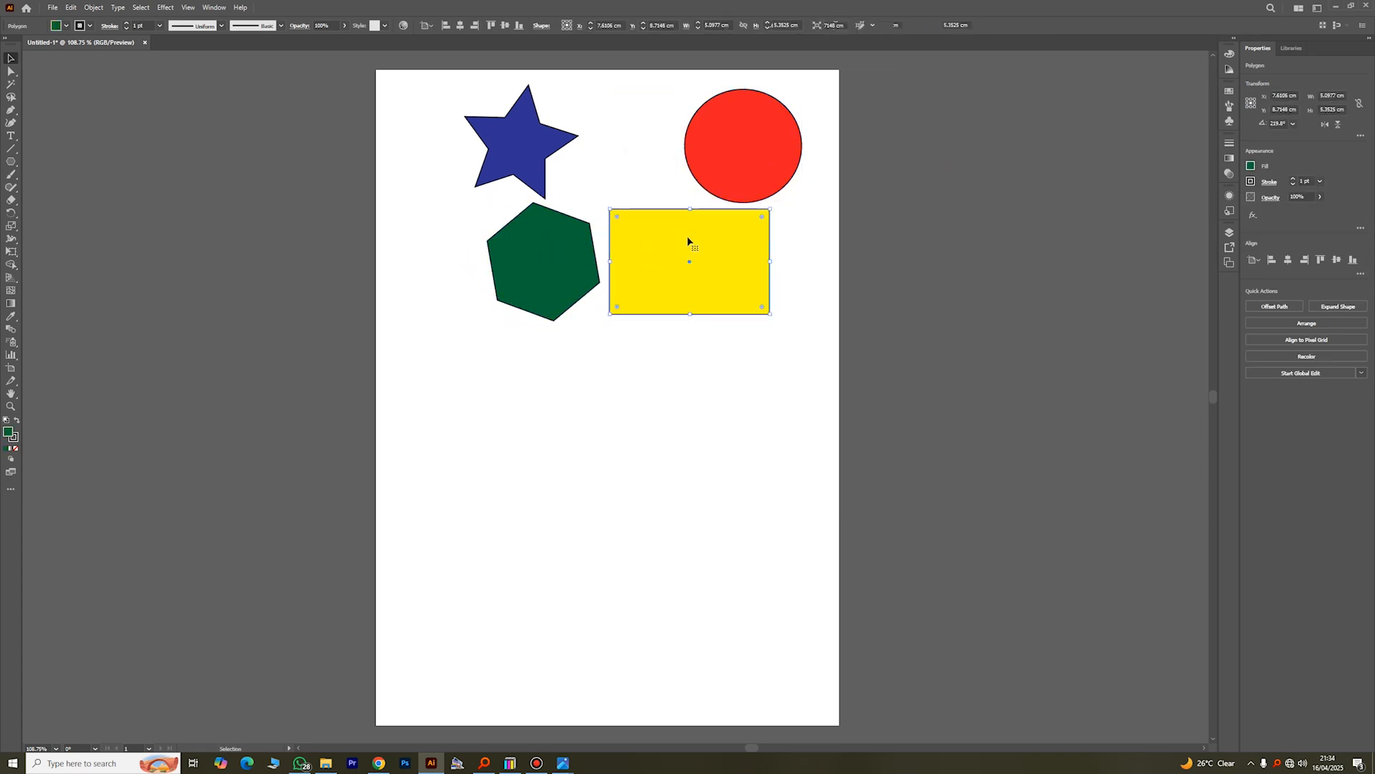
click(940, 164)
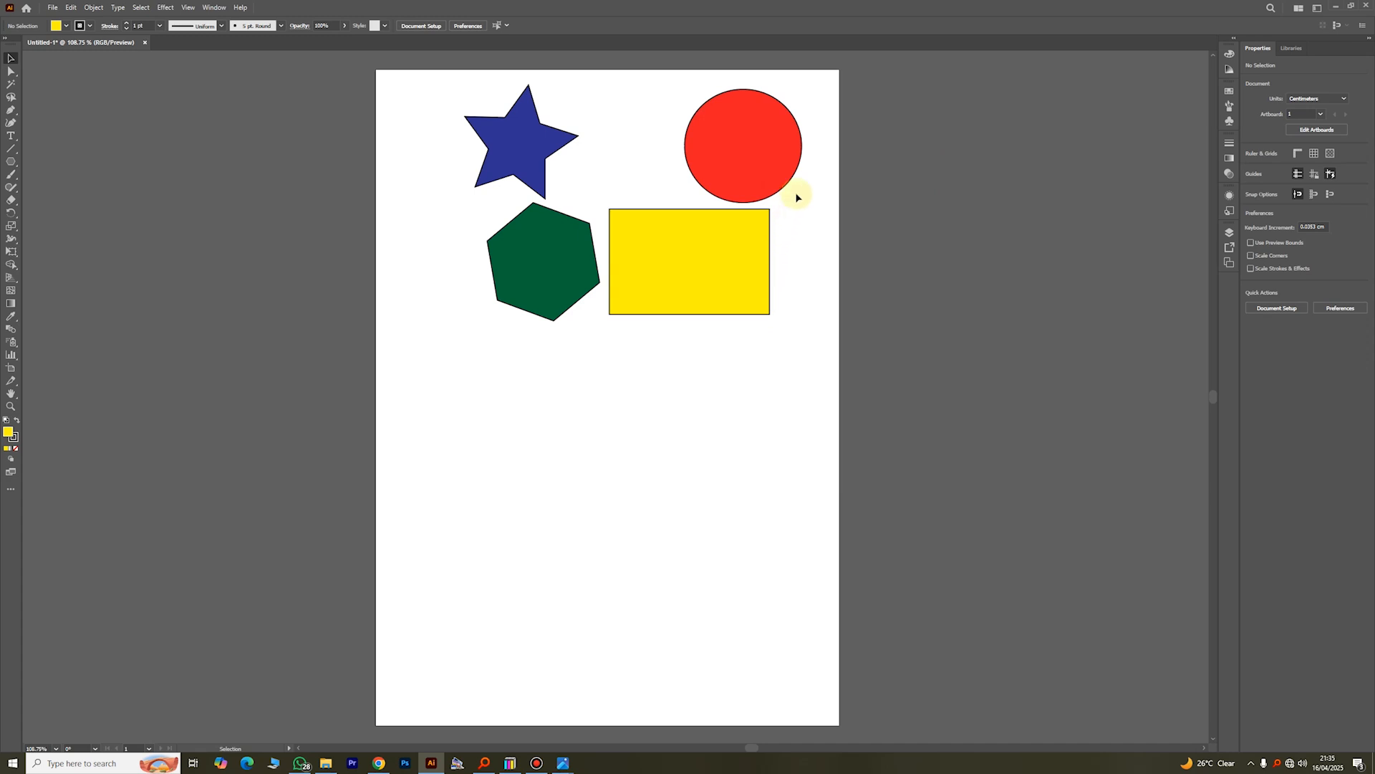
Step: Select all four shapes with a selection marquee and group them
drag(413, 91, 784, 316)
right_click(715, 254)
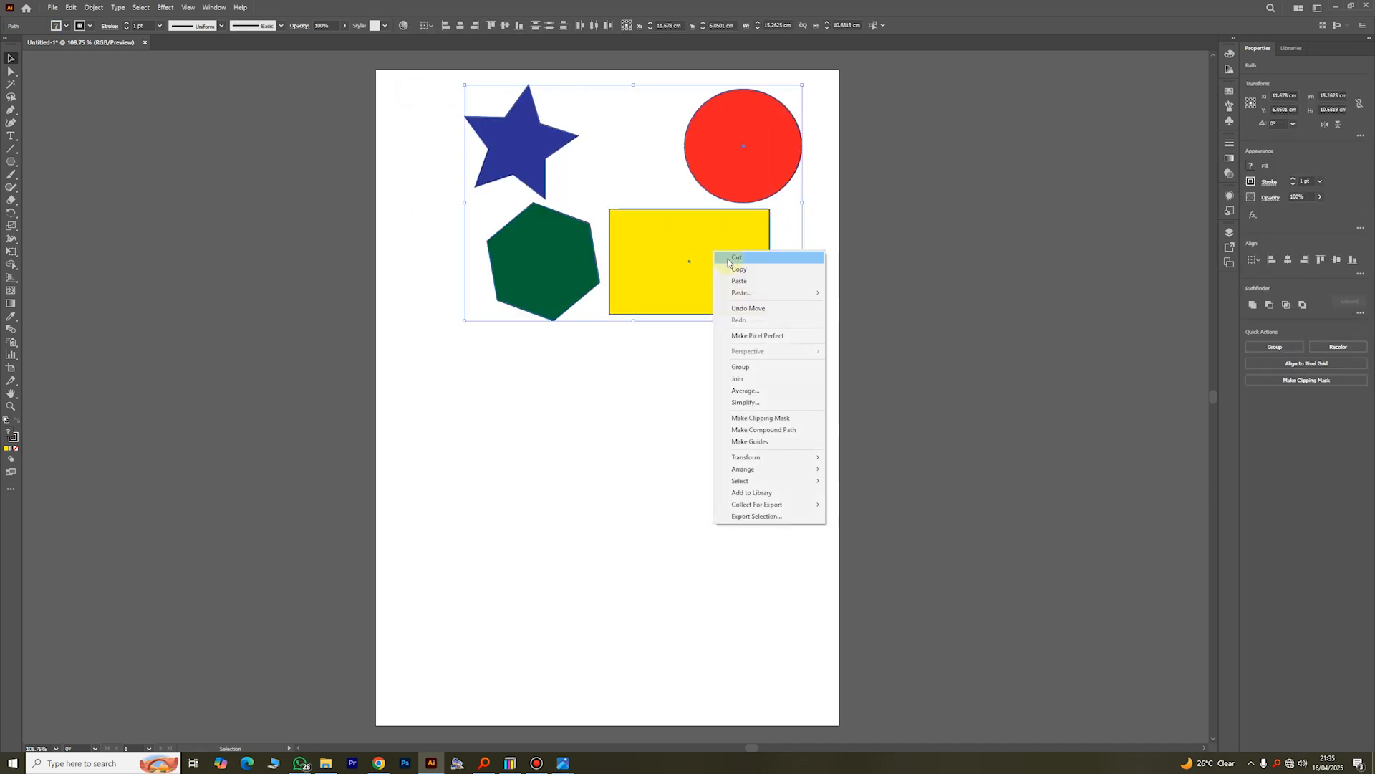
click(759, 373)
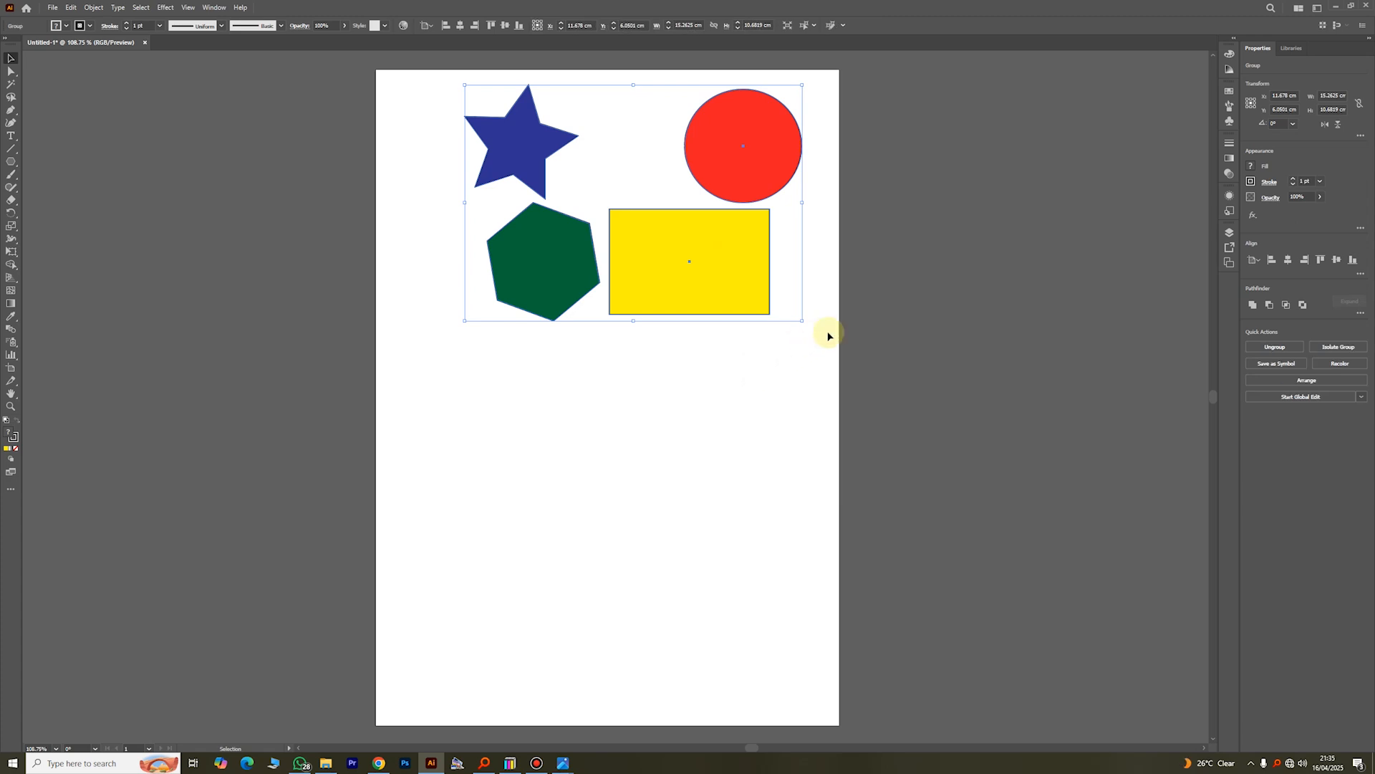
click(811, 317)
click(715, 257)
click(788, 292)
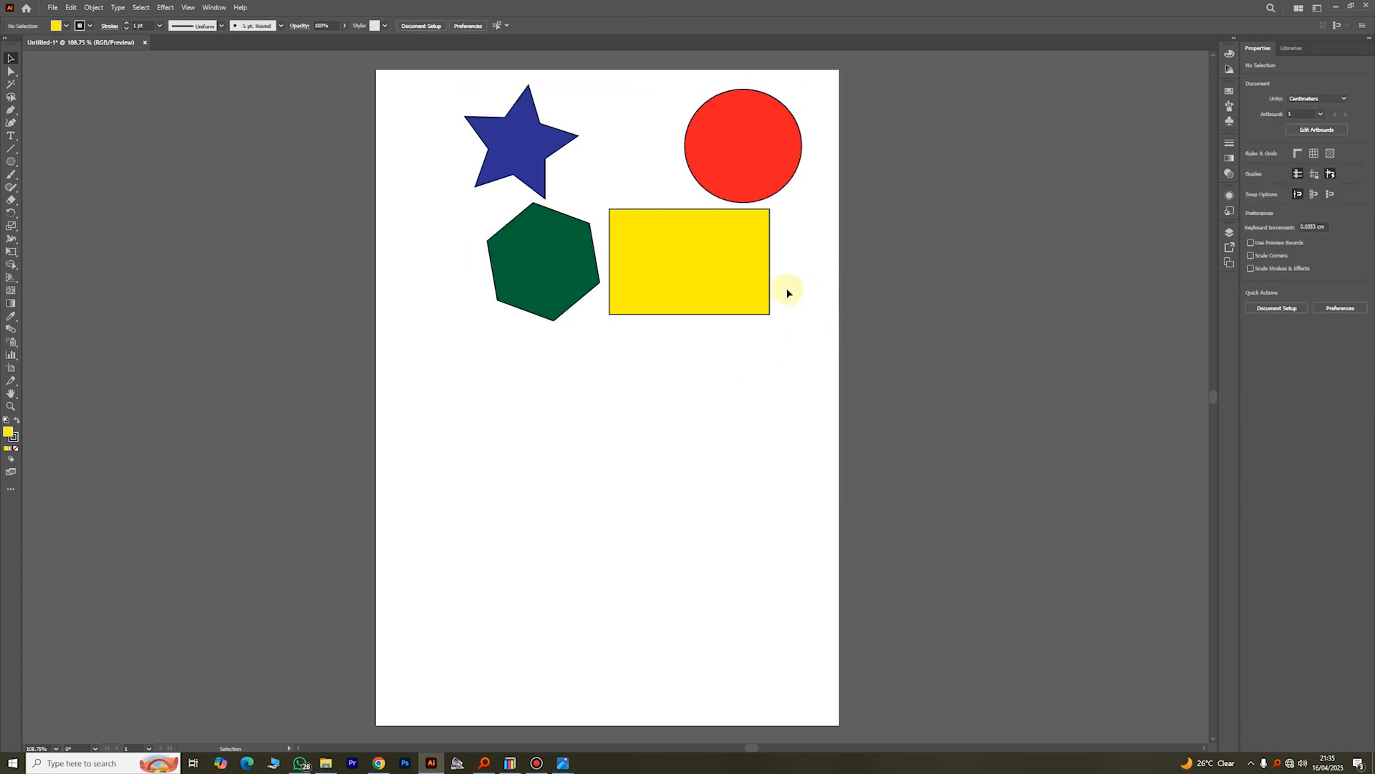
Step: Move the grouped shapes down to the page's left edge and delete the group
click(763, 298)
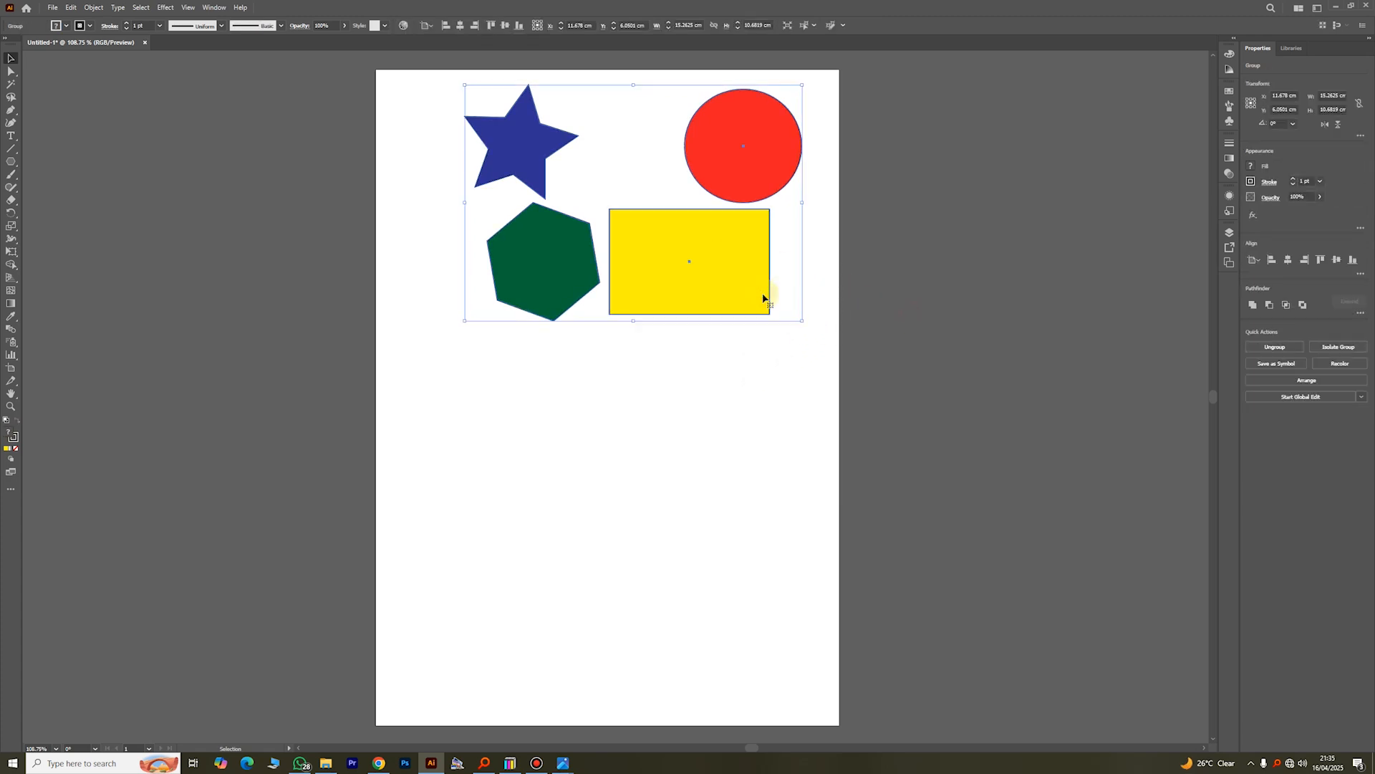
drag(736, 276, 645, 333)
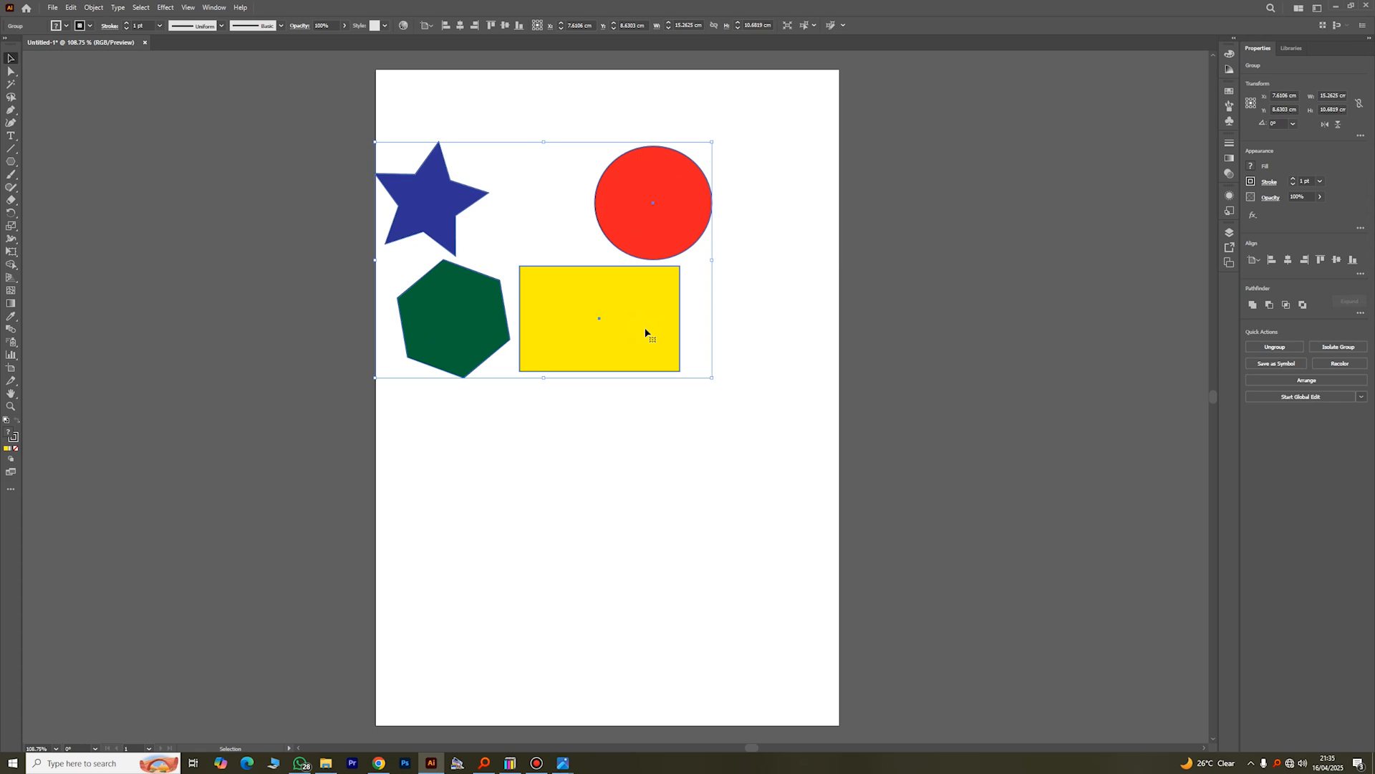
key(Delete)
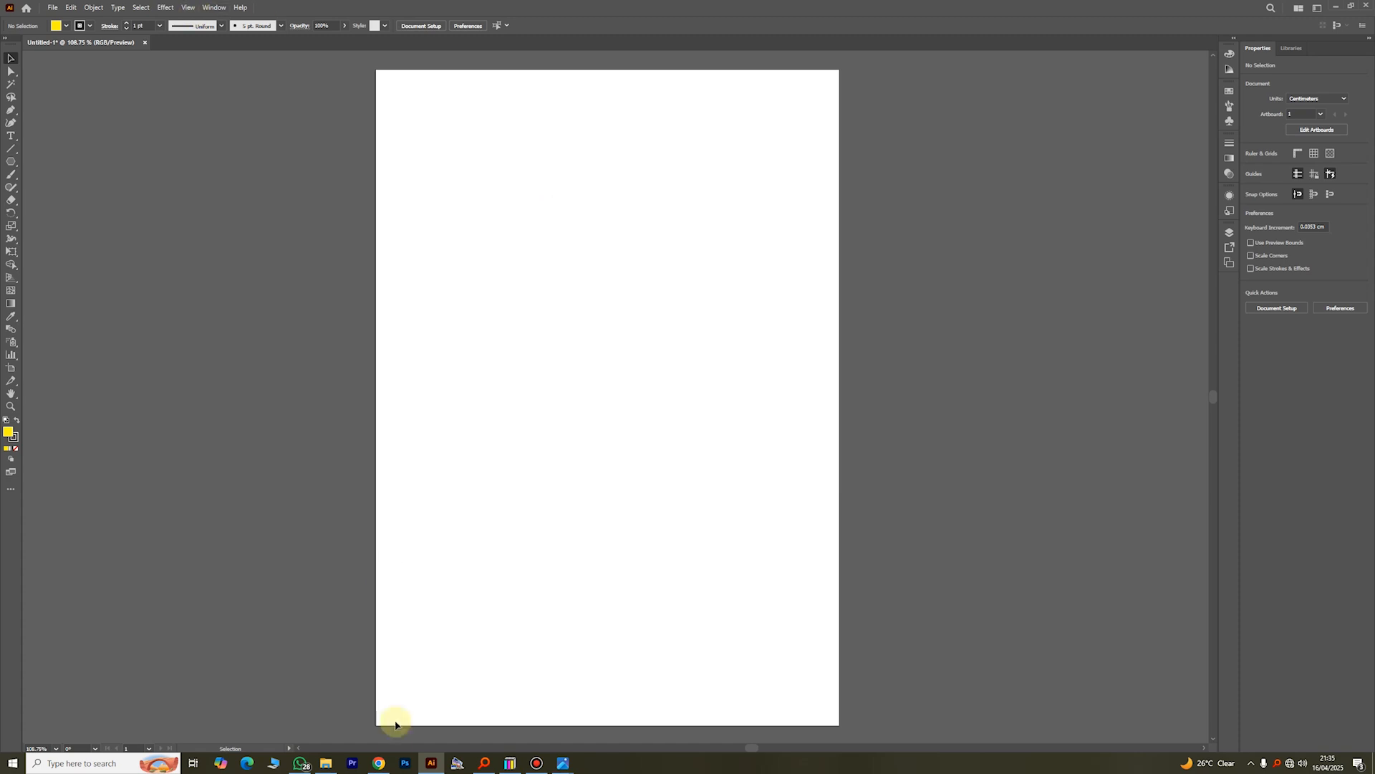
Step: Switch to the Everything file search and search for "GRAPHICS DESIG"
click(484, 763)
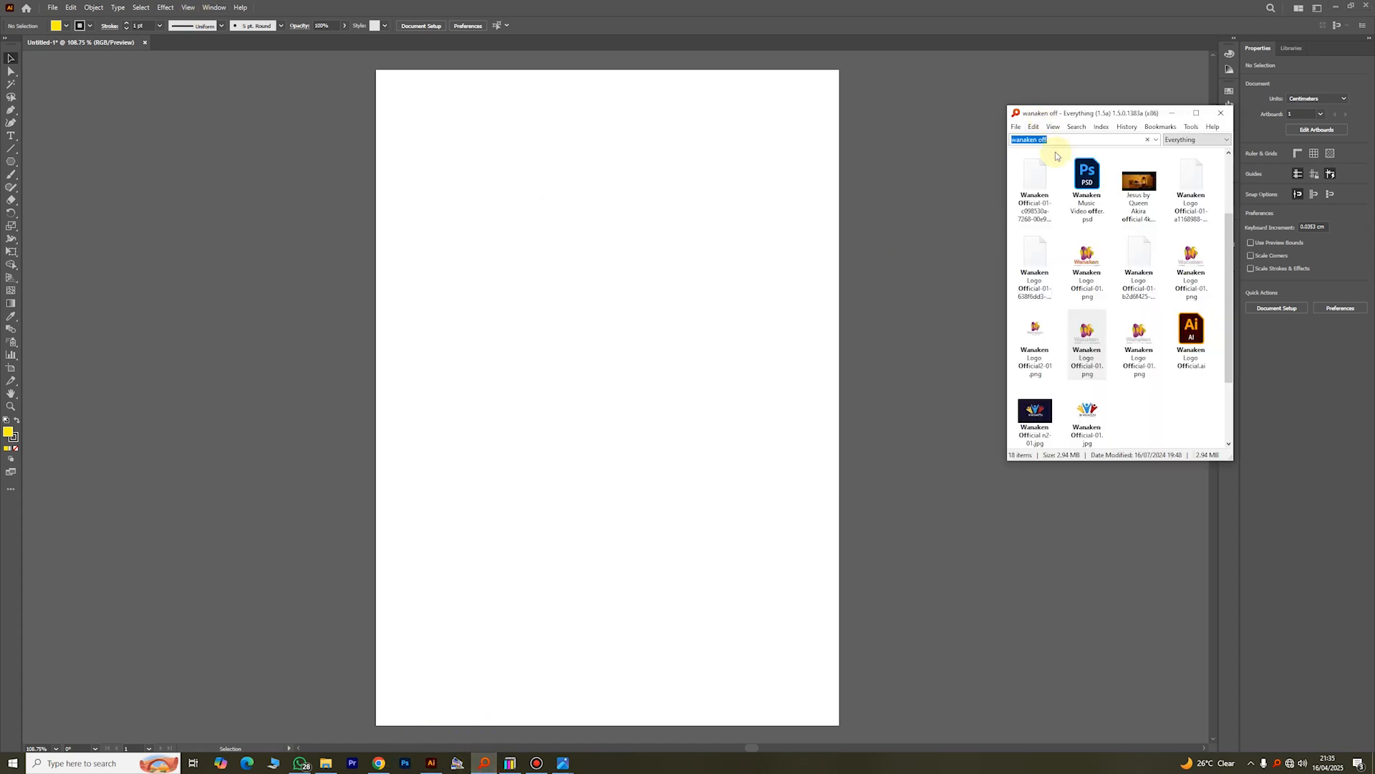
key(BackSpace)
key(BackSpace)
key(BackSpace)
key(BackSpace)
key(BackSpace)
key(BackSpace)
key(BackSpace)
key(BackSpace)
key(BackSpace)
key(BackSpace)
key(BackSpace)
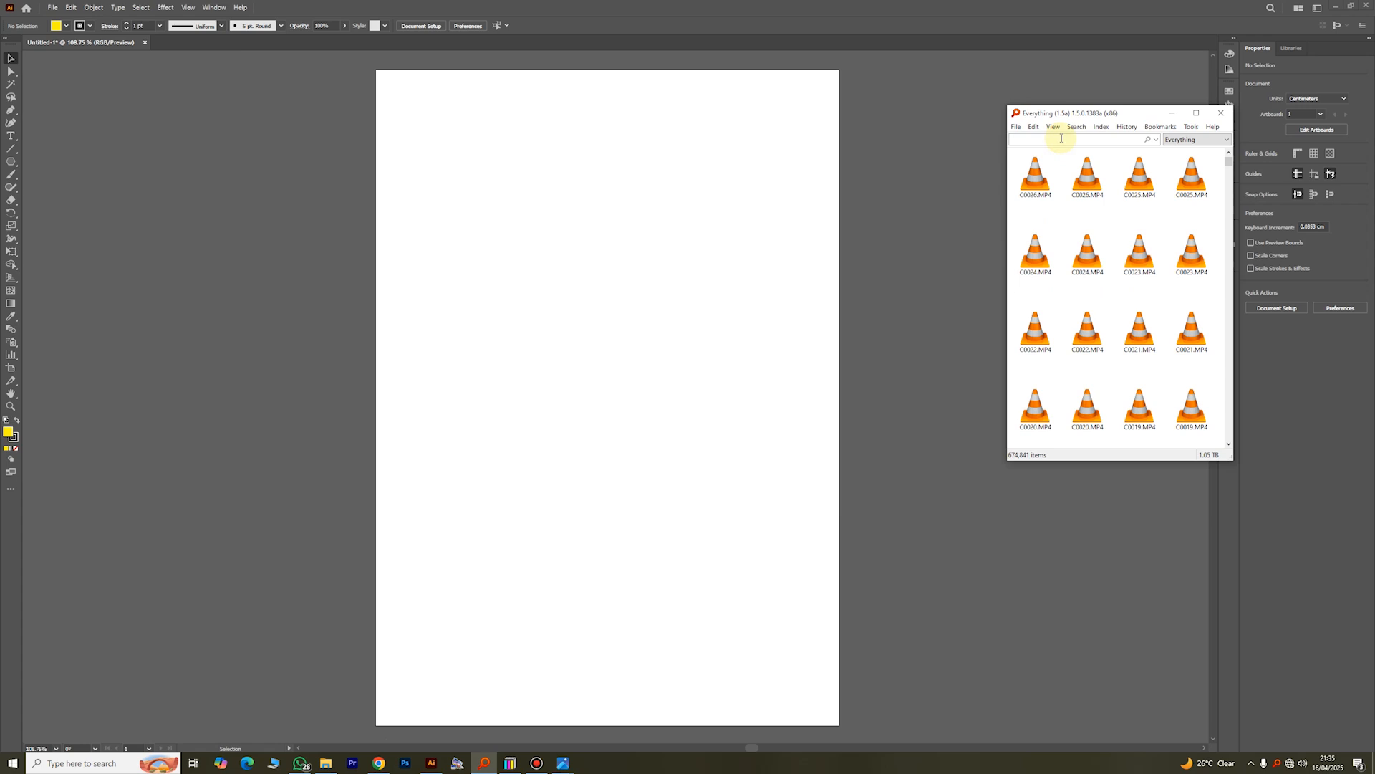
text(GRAPH)
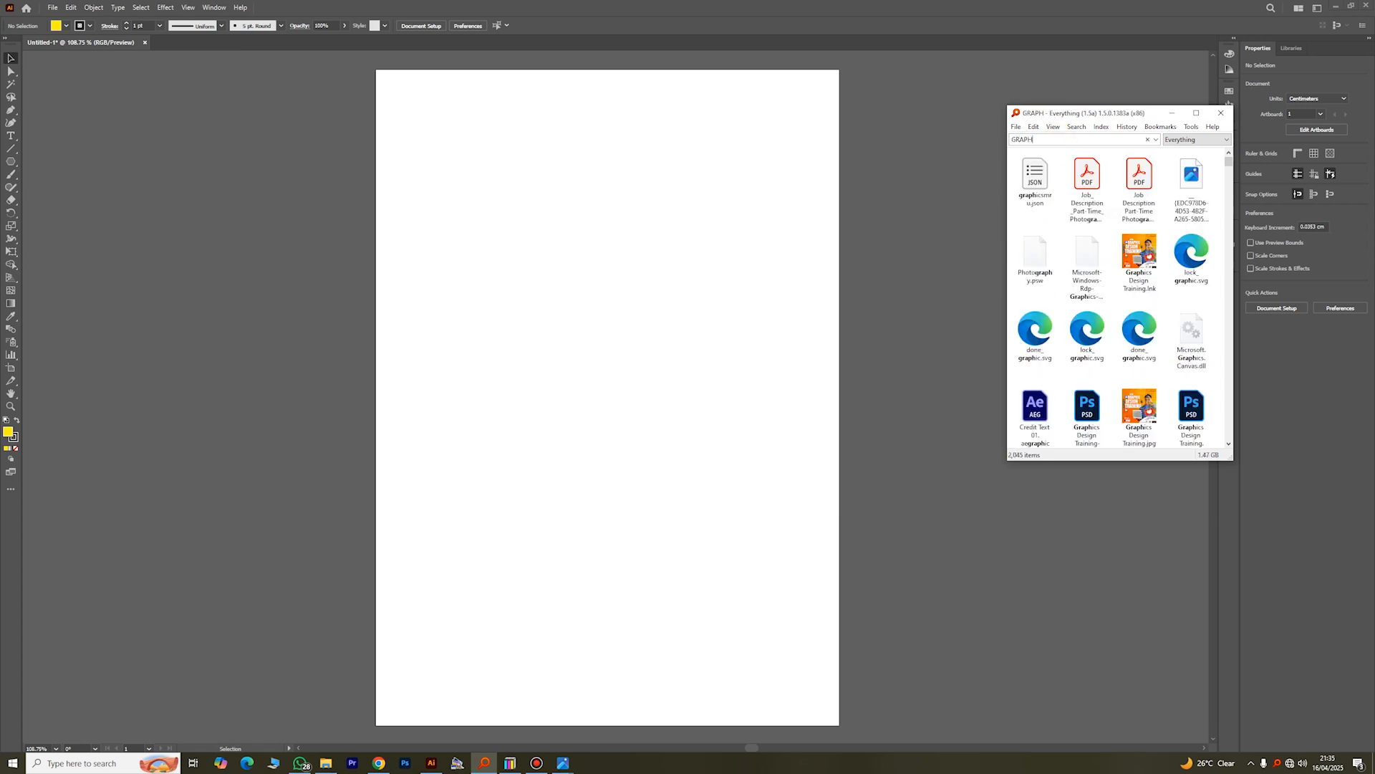
text(ICS DESIG)
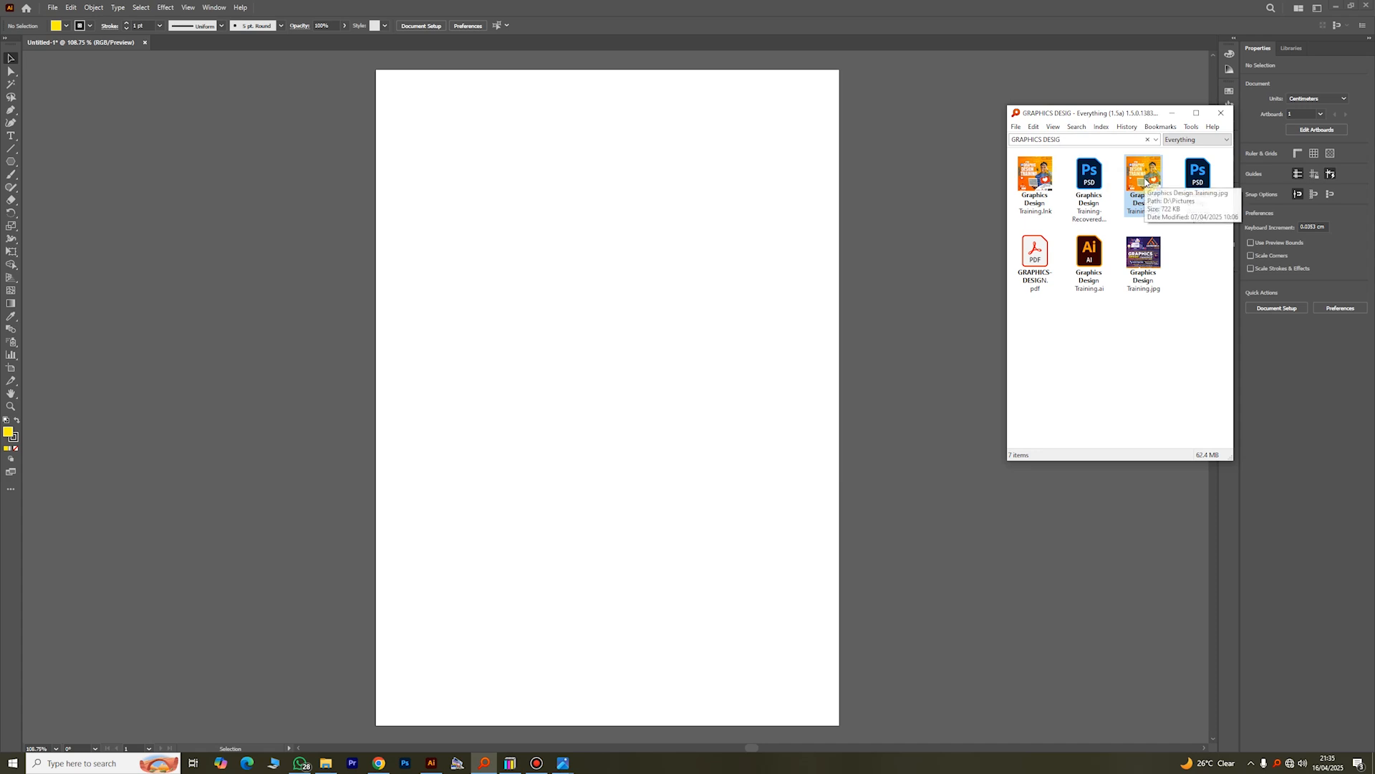
Step: View the orange poster image Graphics Design Training.jpg as a design example and minimize the viewer
drag(1144, 179, 1146, 183)
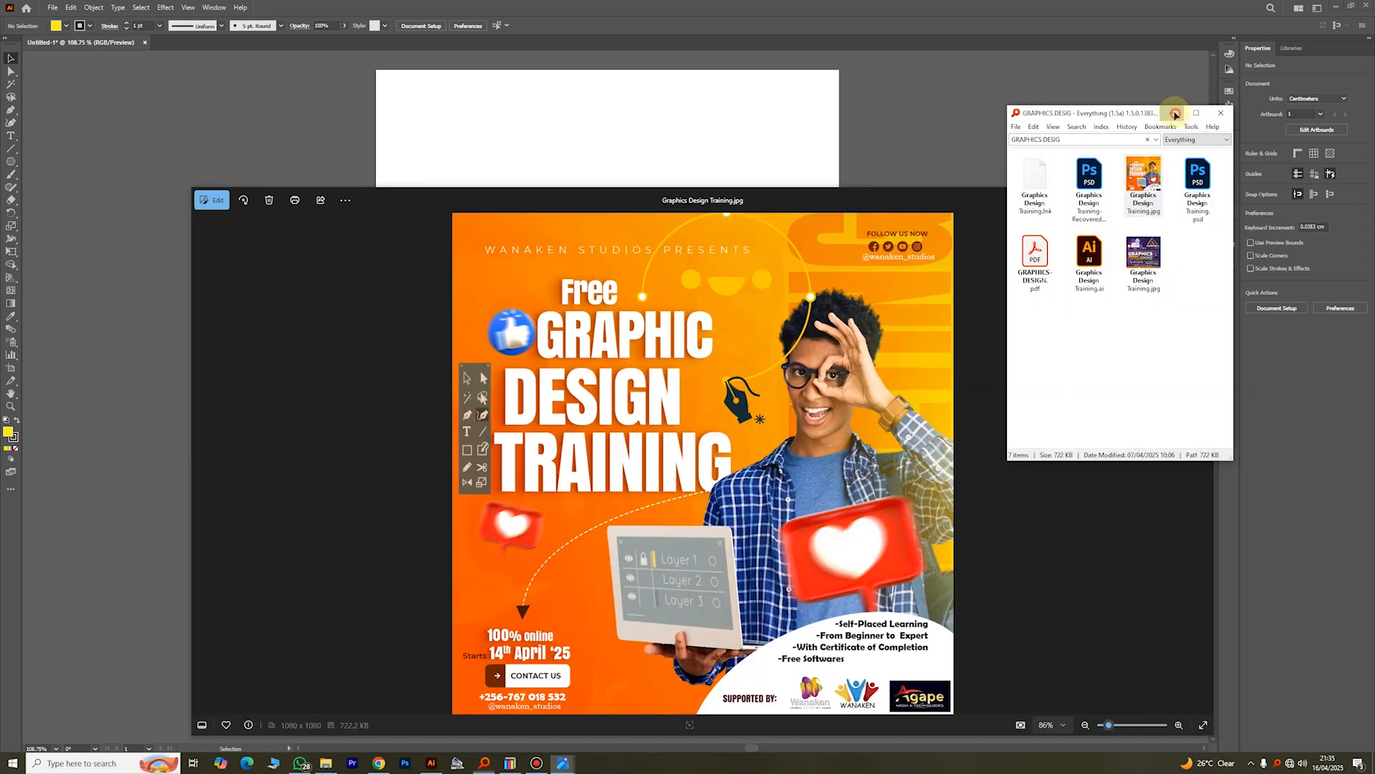
drag(762, 199, 632, 80)
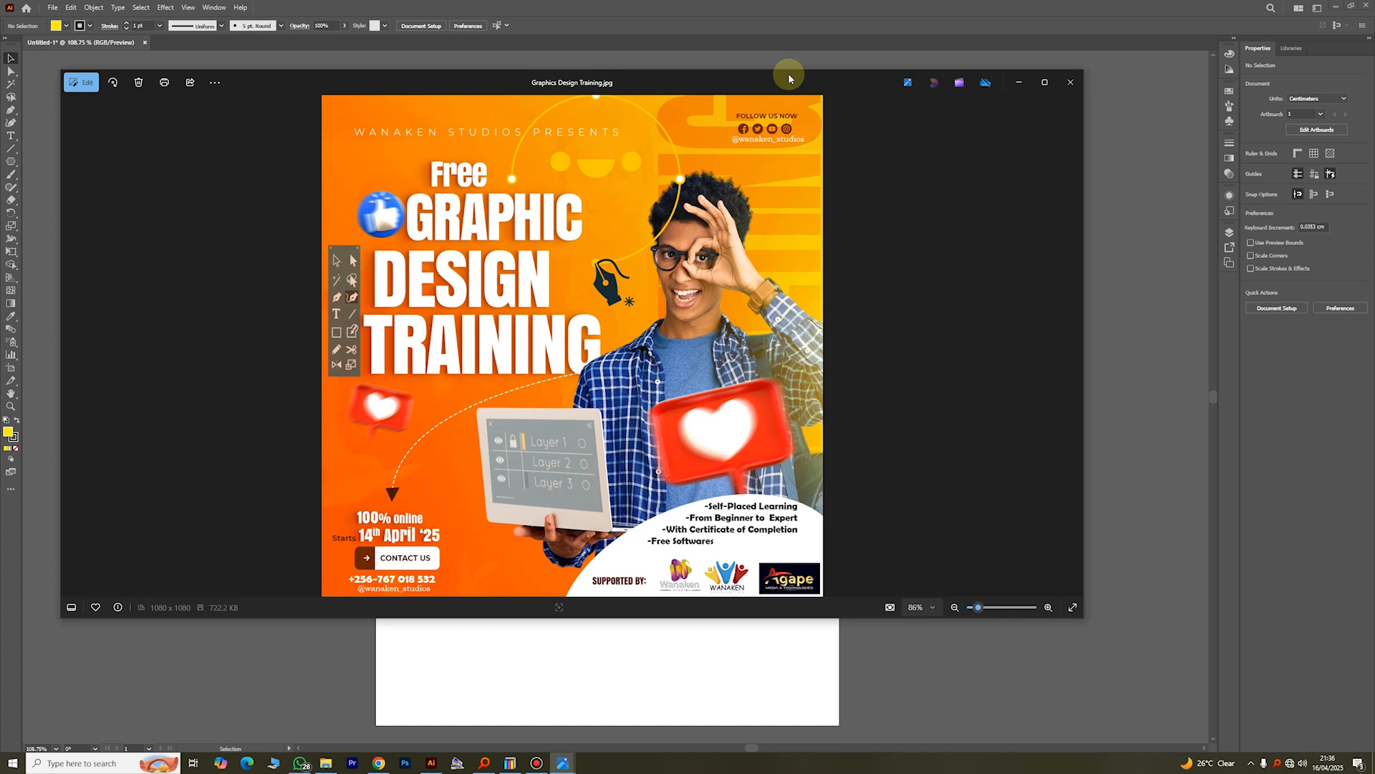
click(1017, 83)
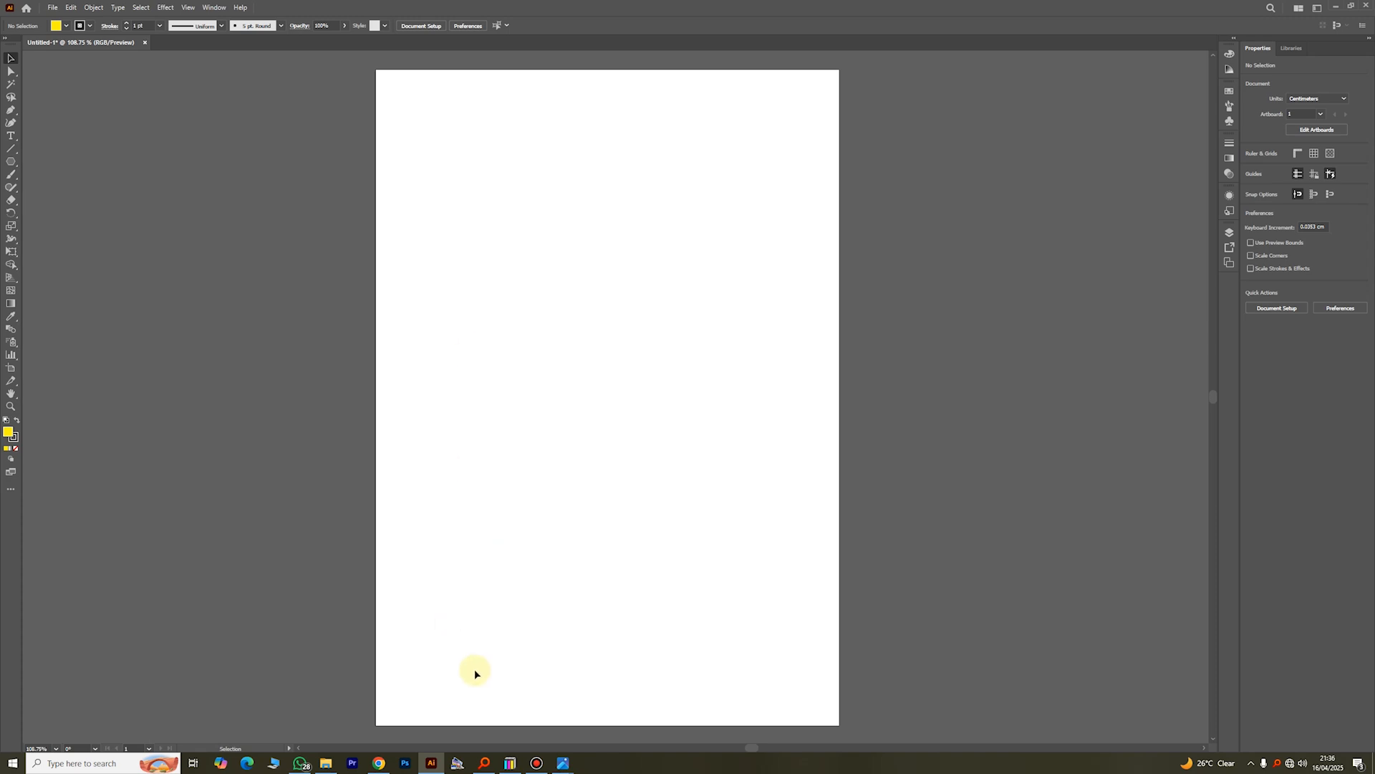
Step: Search Everything for the candidate's name, view the campaign poster JPG and minimize the viewer
click(484, 763)
click(1051, 138)
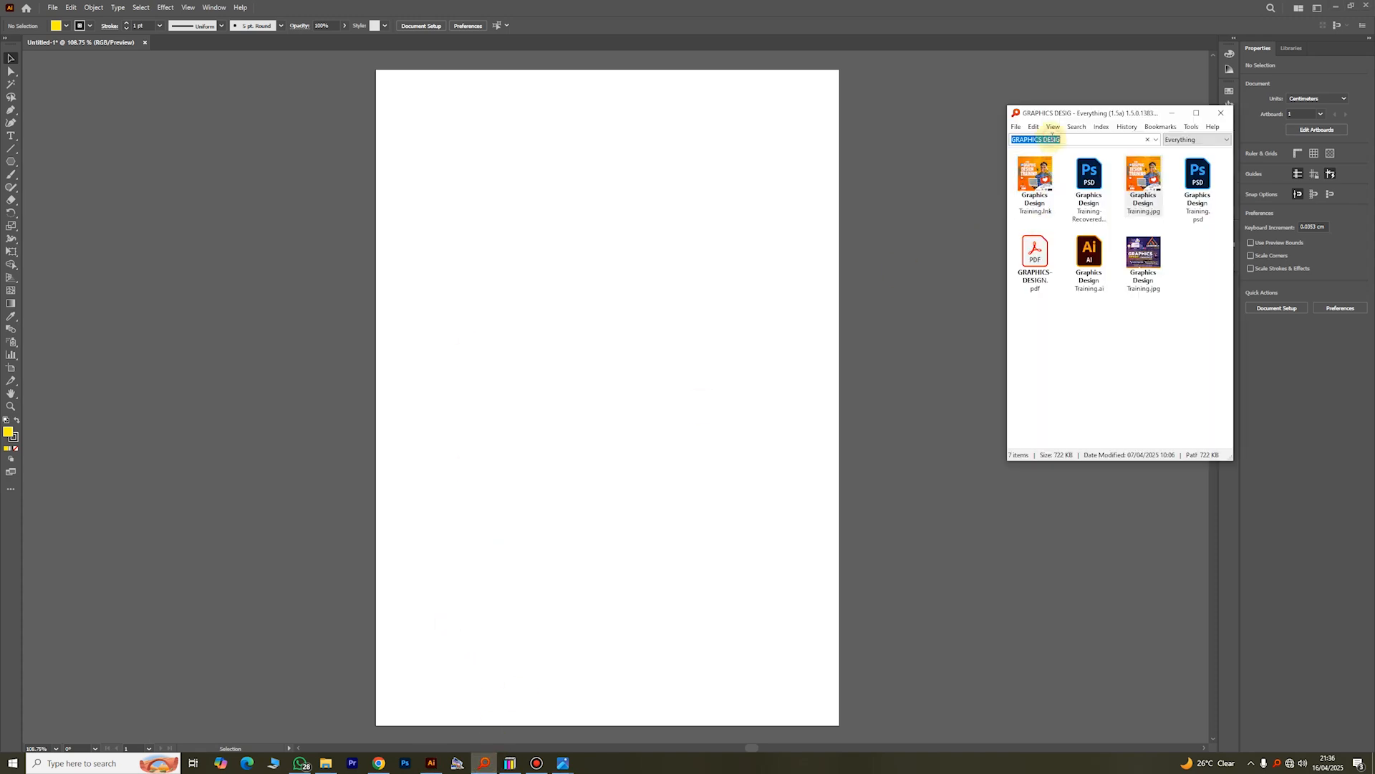
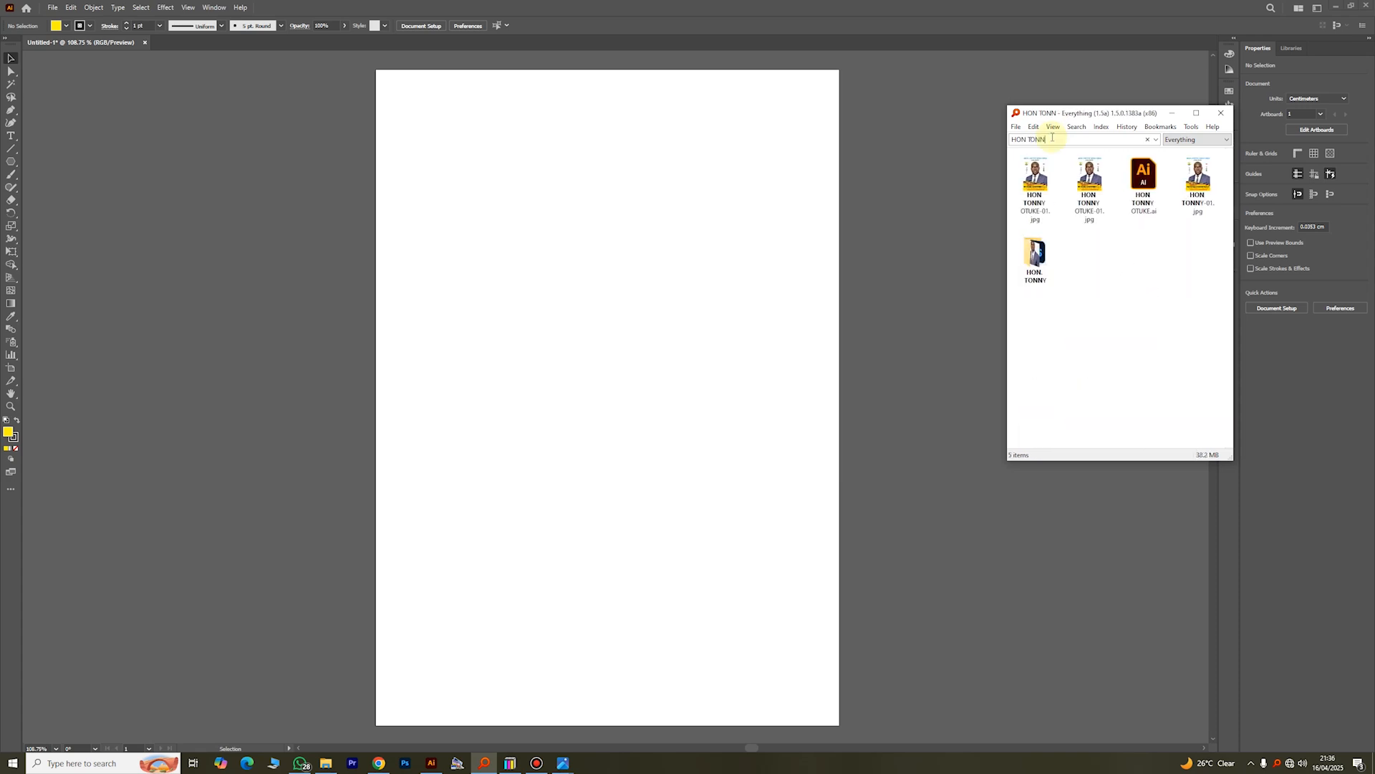
click(1040, 195)
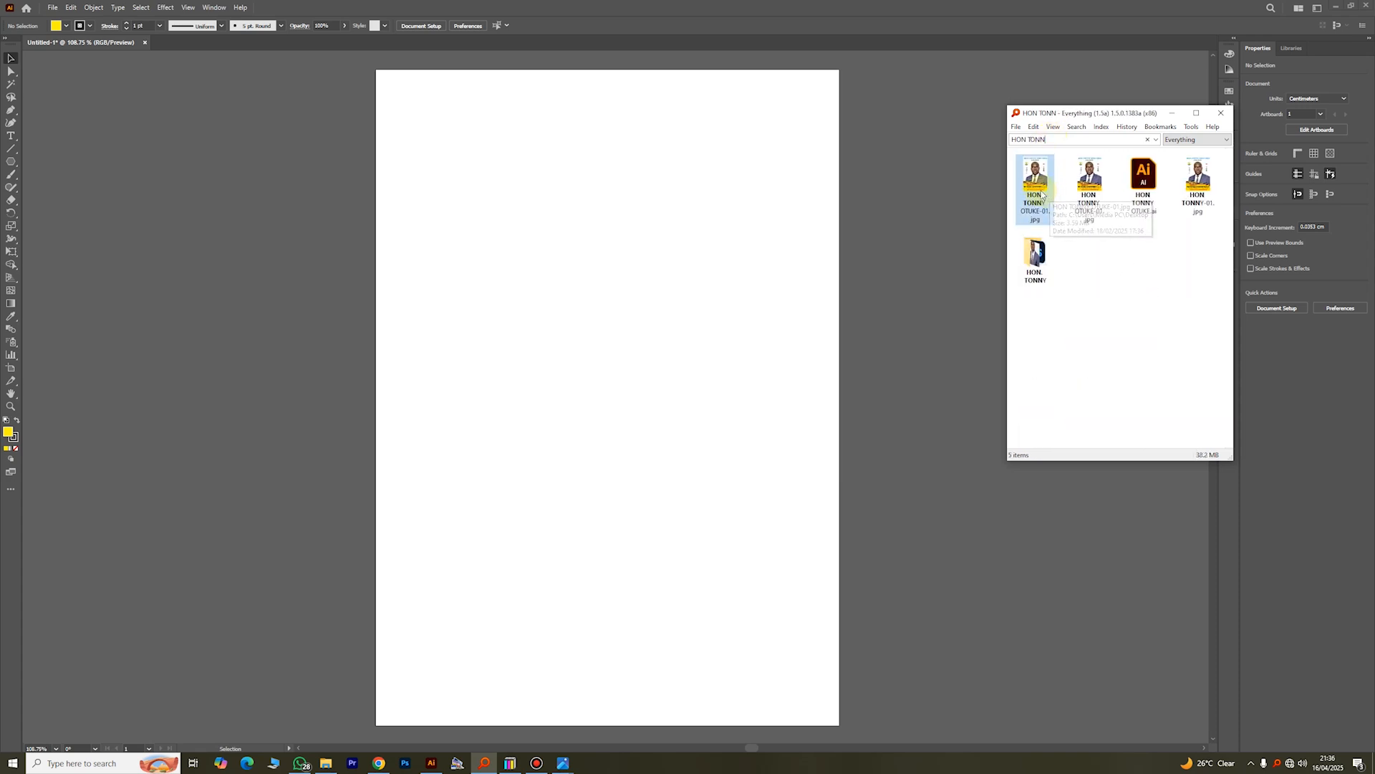
double_click(1040, 193)
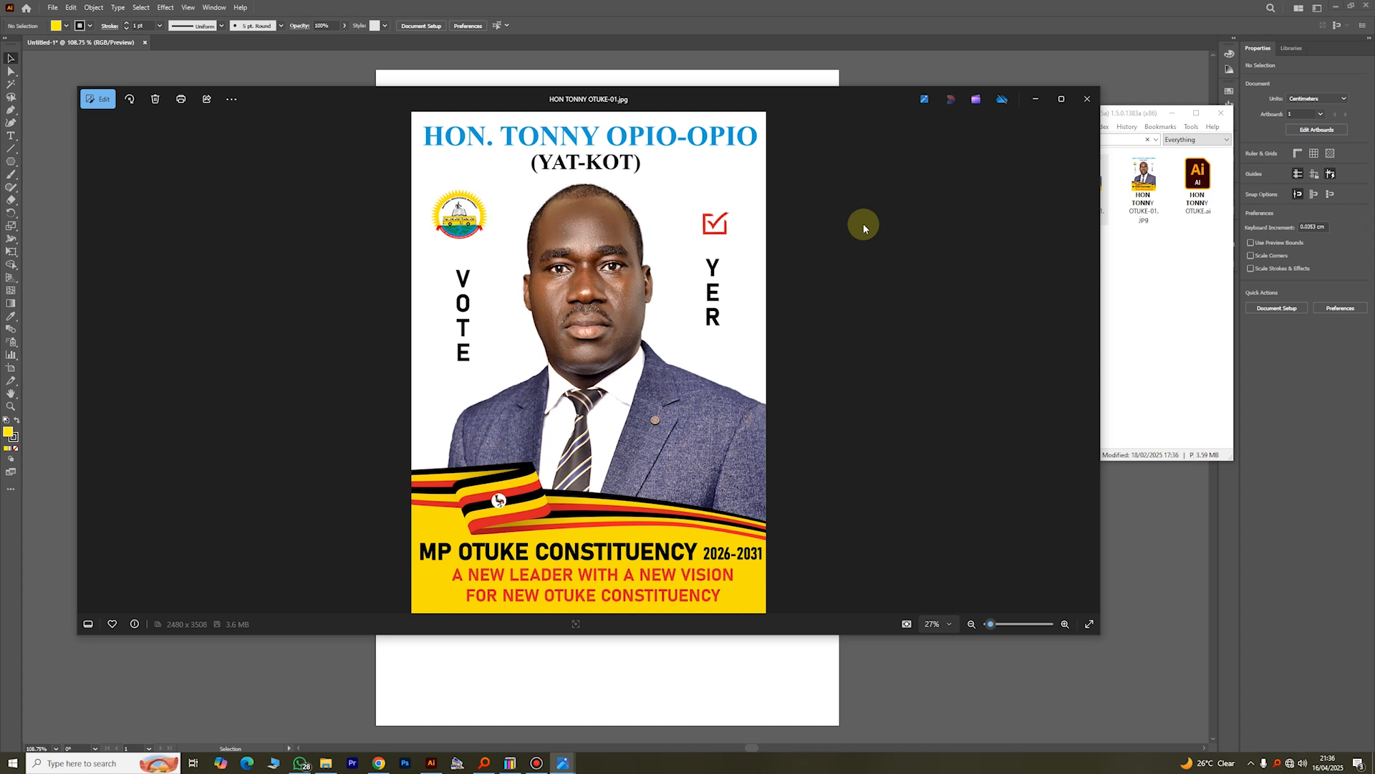
click(1035, 98)
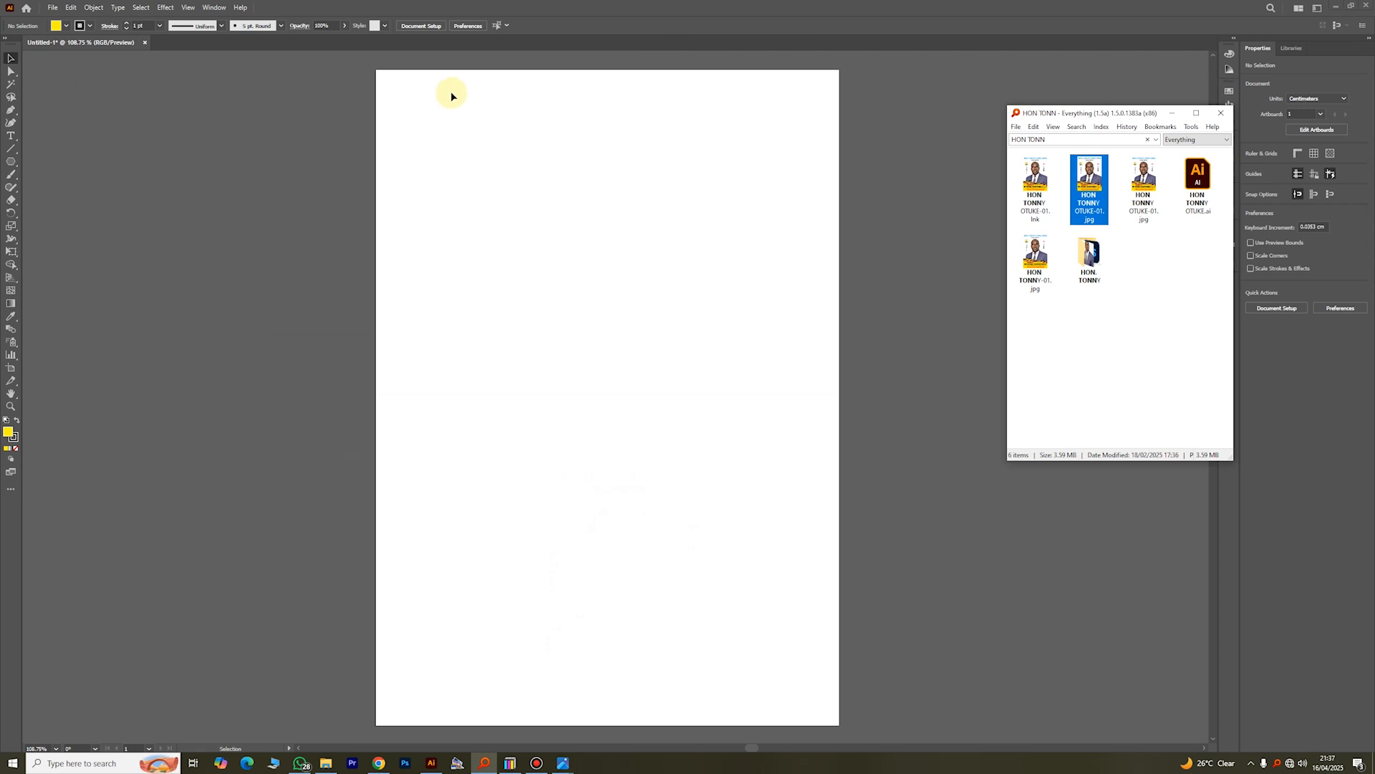
Step: Draw a yellow rounded rectangle about 16.6 by 7.1 cm across the upper page and stretch its lower edge down
click(10, 162)
drag(10, 162, 79, 174)
drag(427, 137, 794, 292)
click(10, 58)
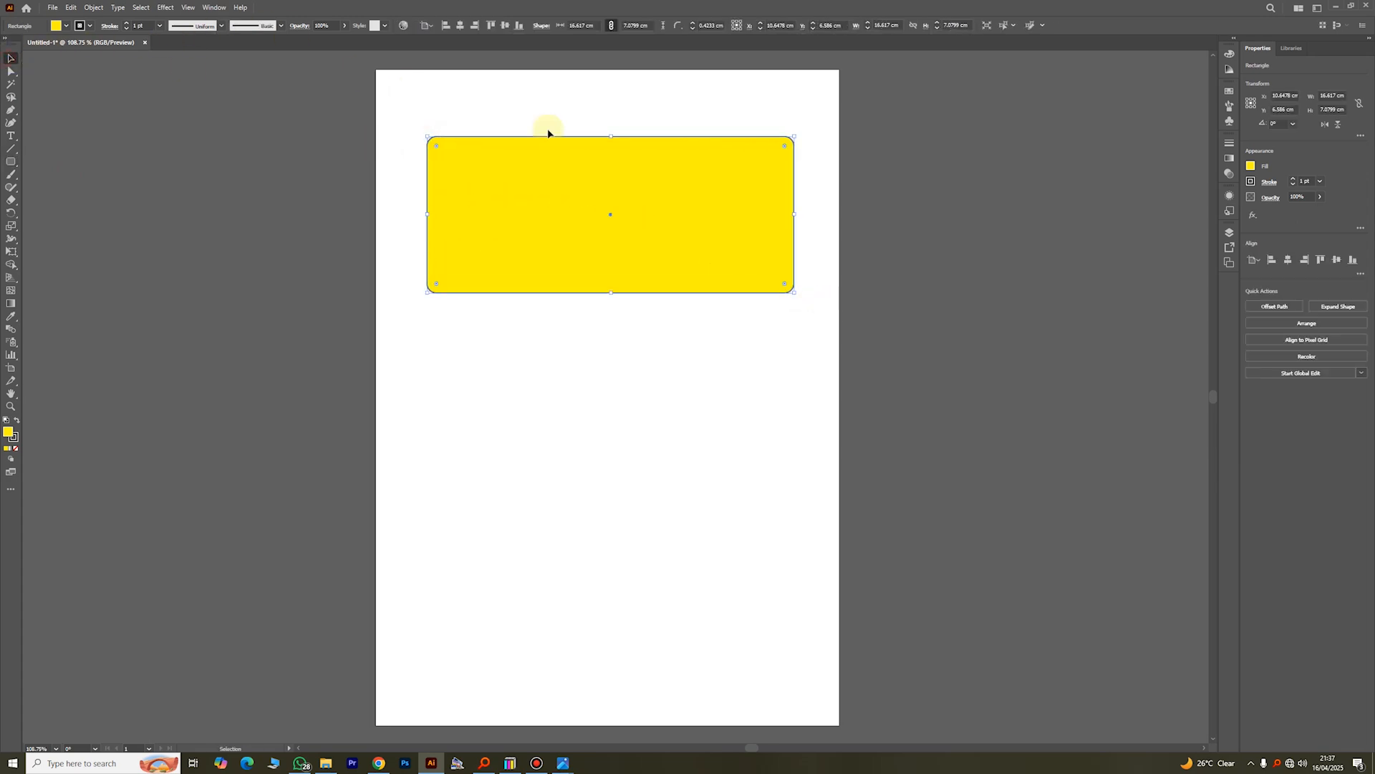
drag(611, 293, 610, 318)
click(619, 368)
Step: Revisit the Rounded Rectangle tool and extend the yellow shape's height slightly further down the page
click(12, 163)
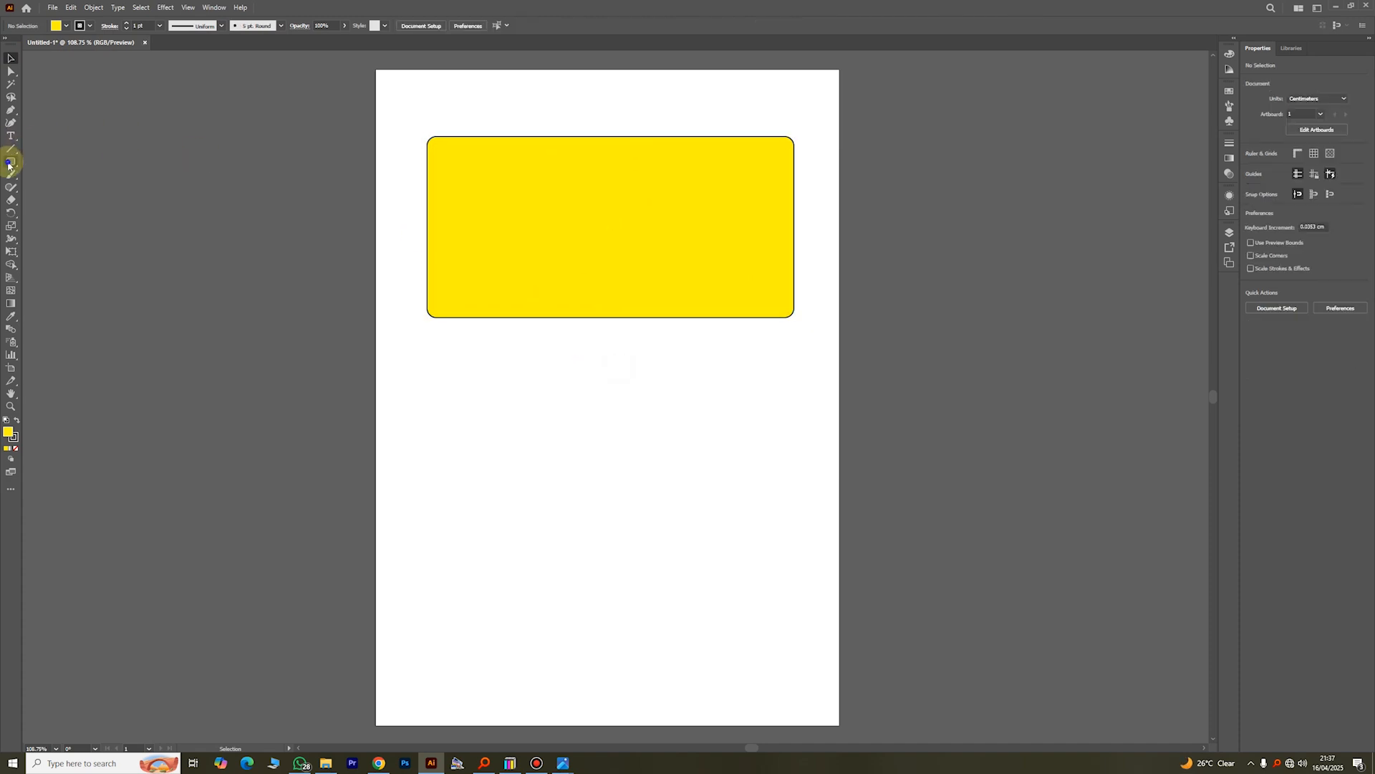
click(15, 165)
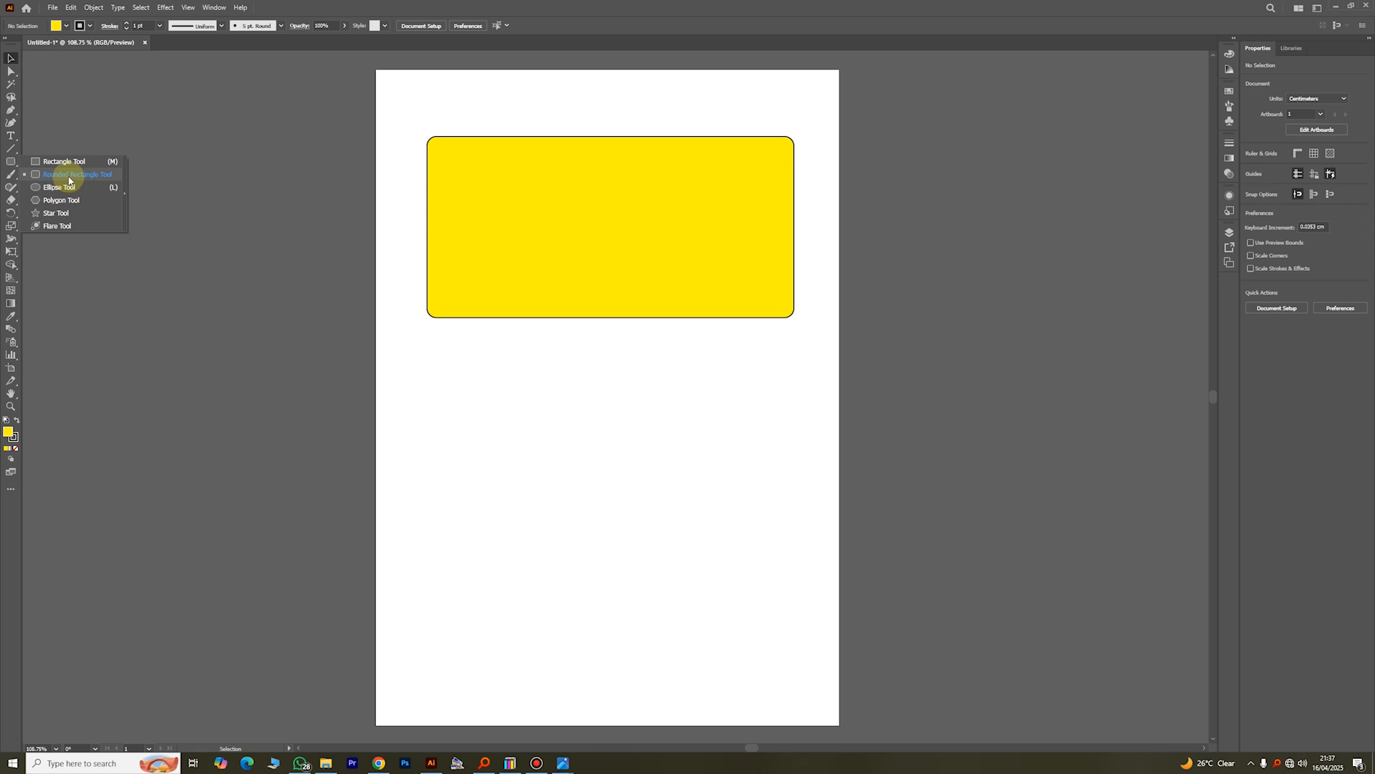
click(69, 175)
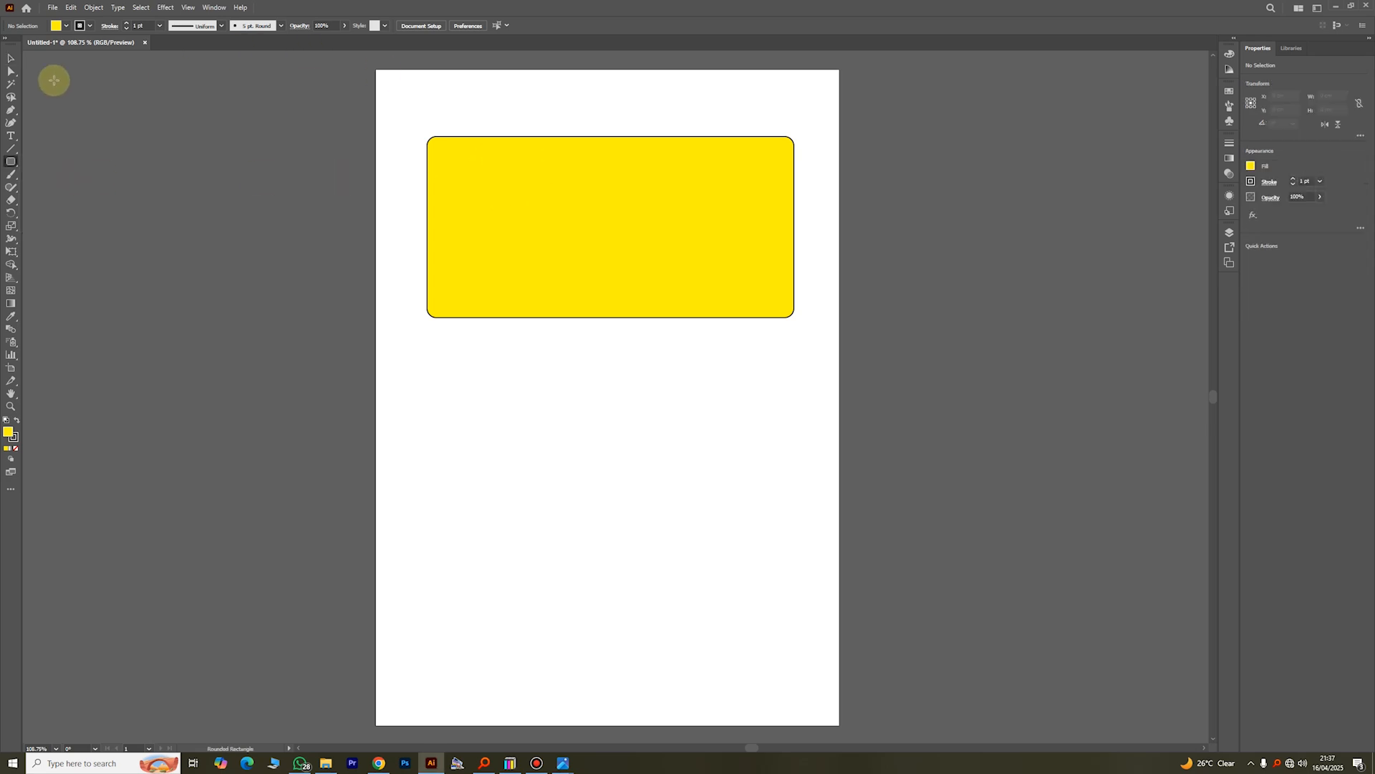
click(10, 59)
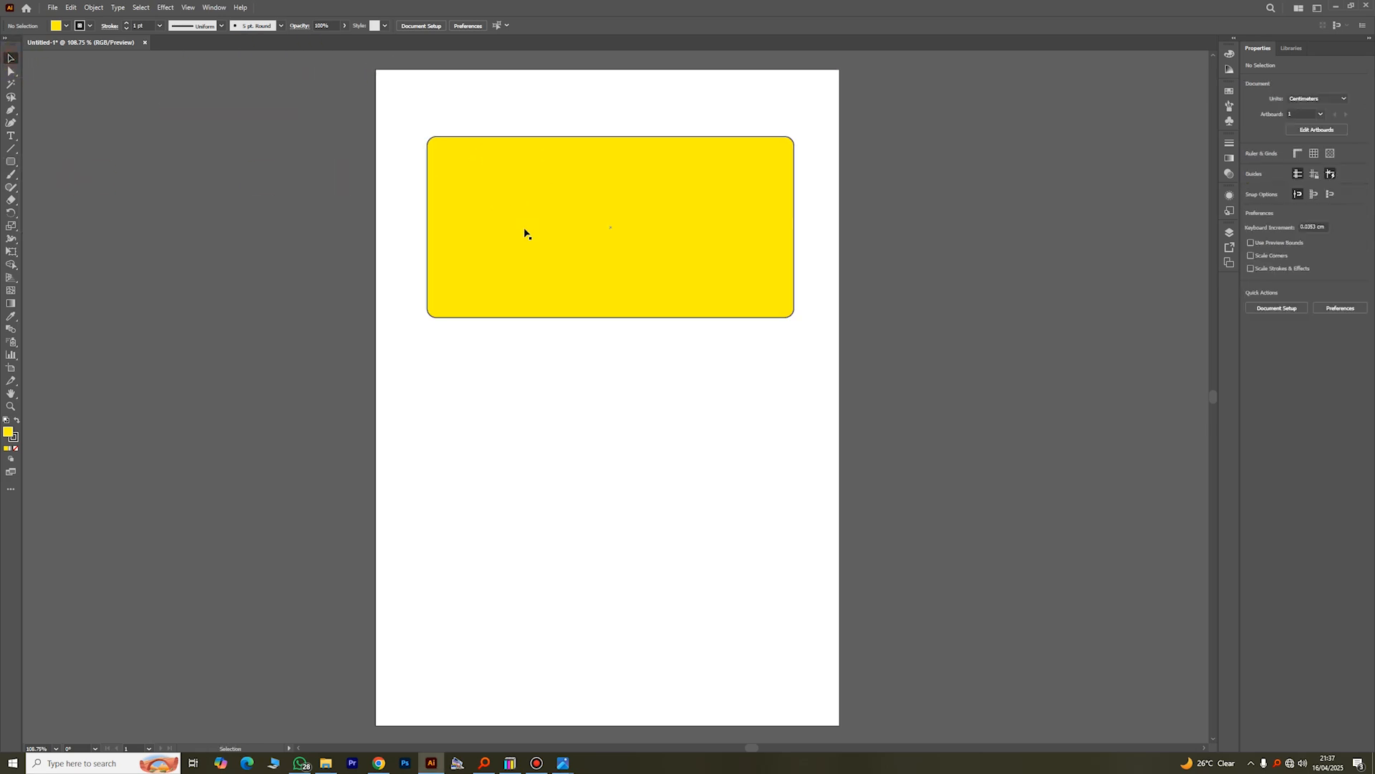
click(530, 261)
drag(612, 318, 611, 325)
click(566, 407)
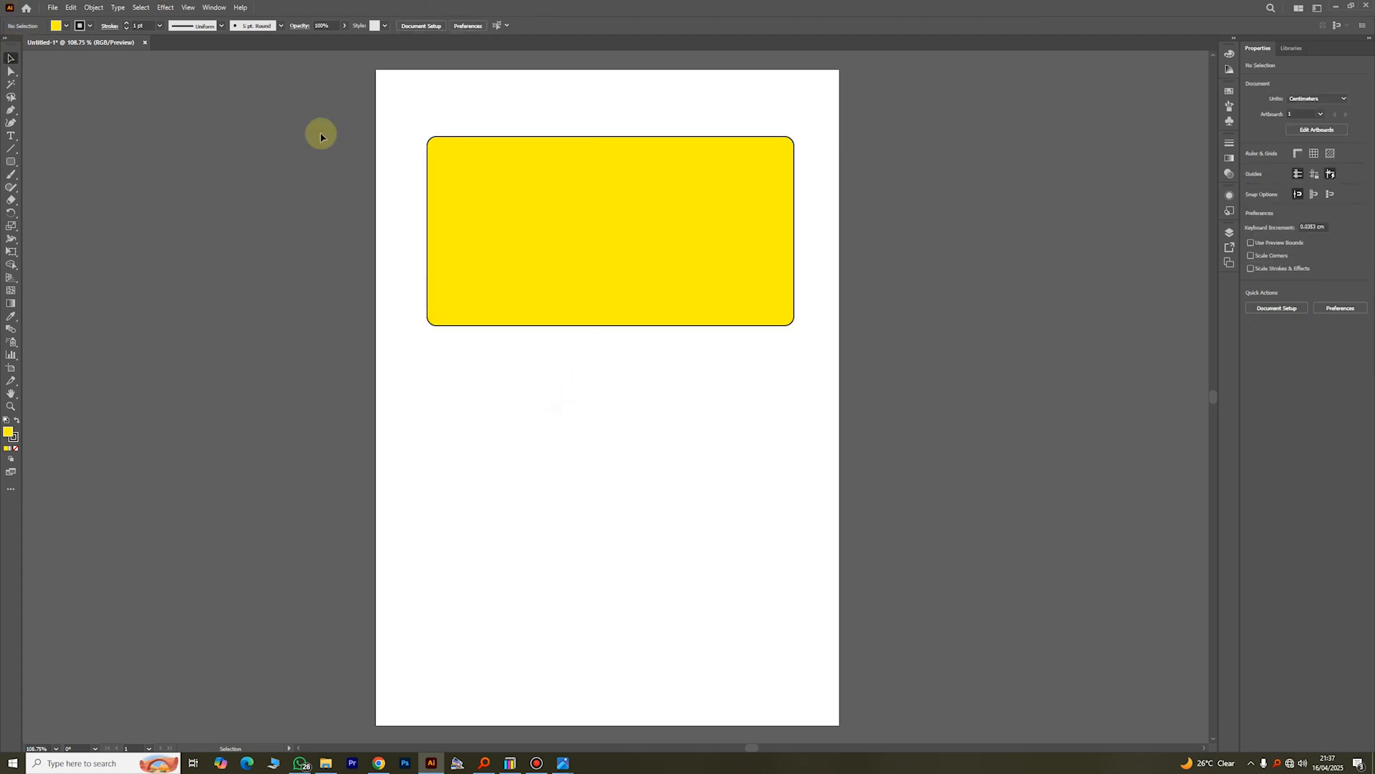
Step: Add point text with a person's full name in capitals inside the yellow rectangle's upper-left area
click(11, 135)
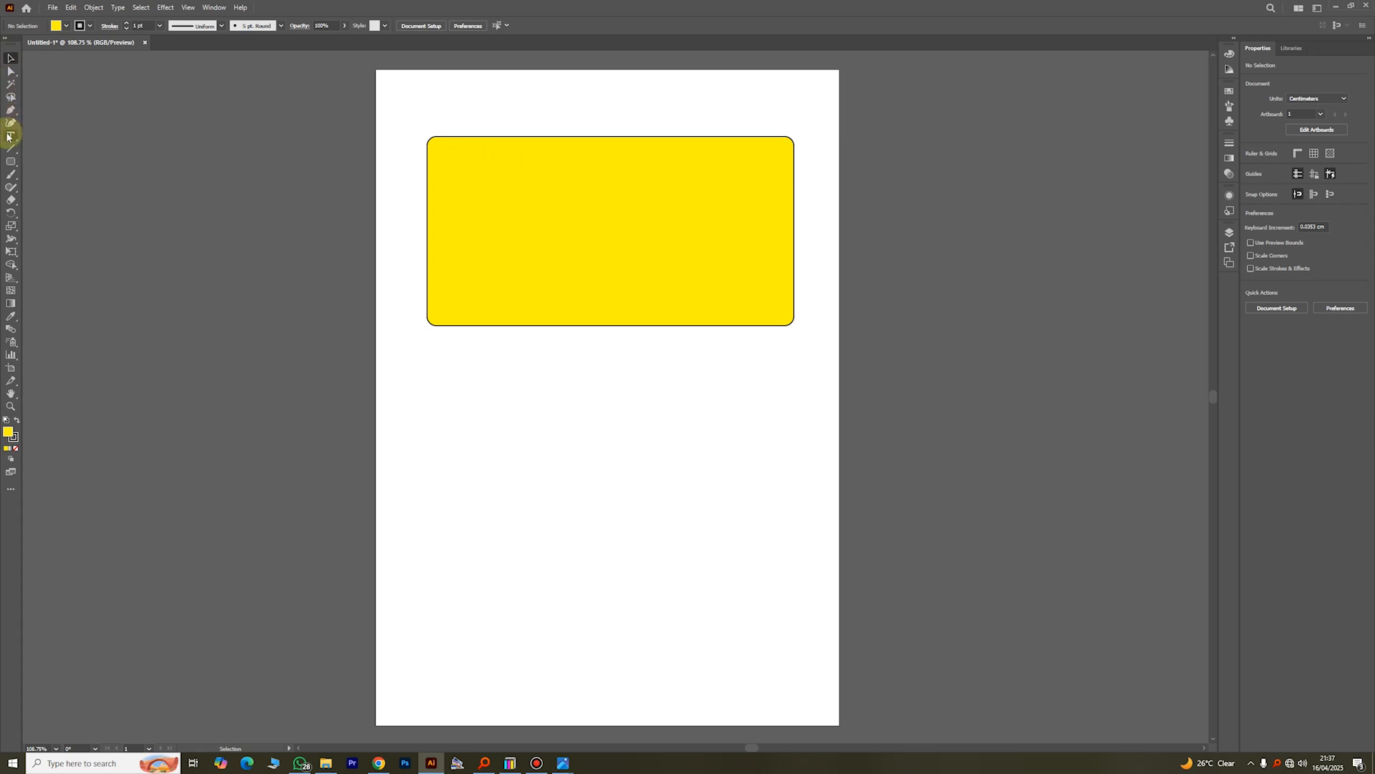
click(467, 168)
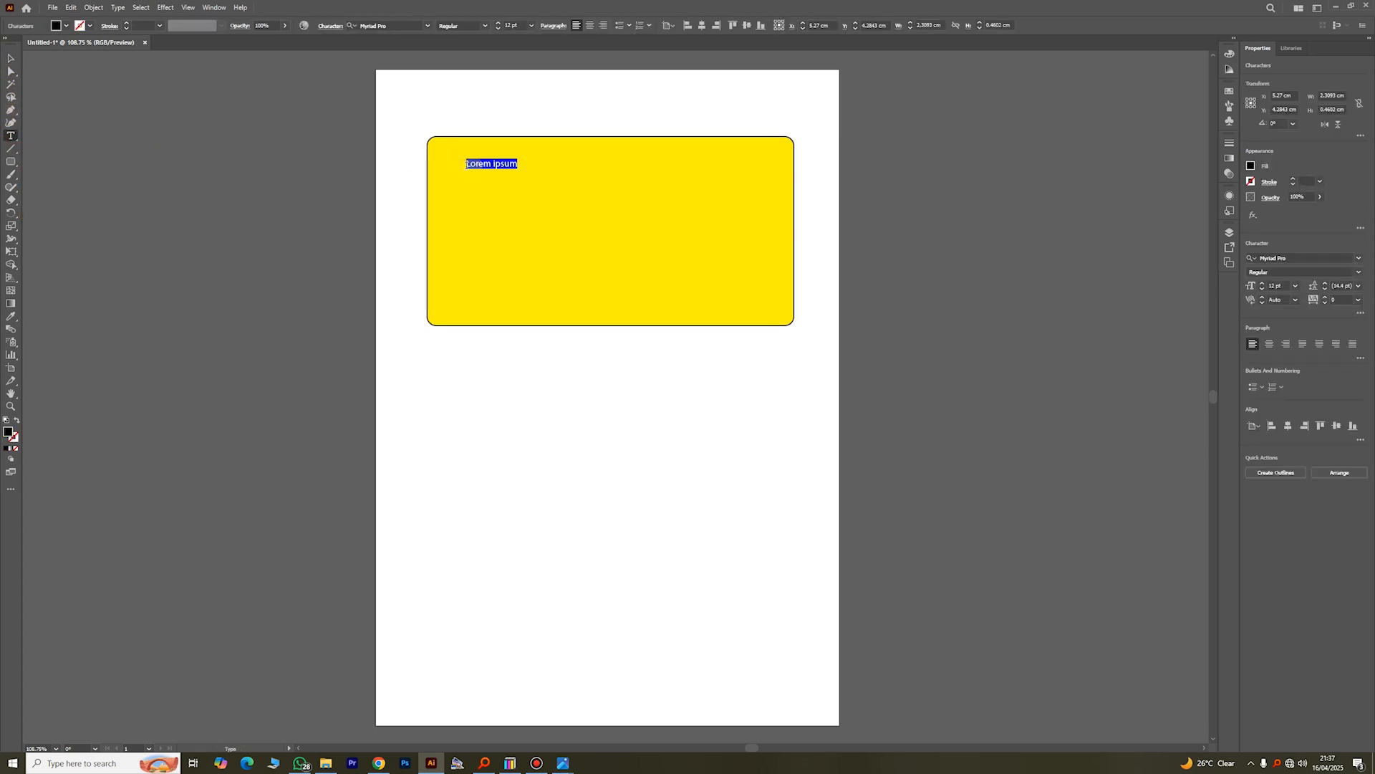
key(BackSpace)
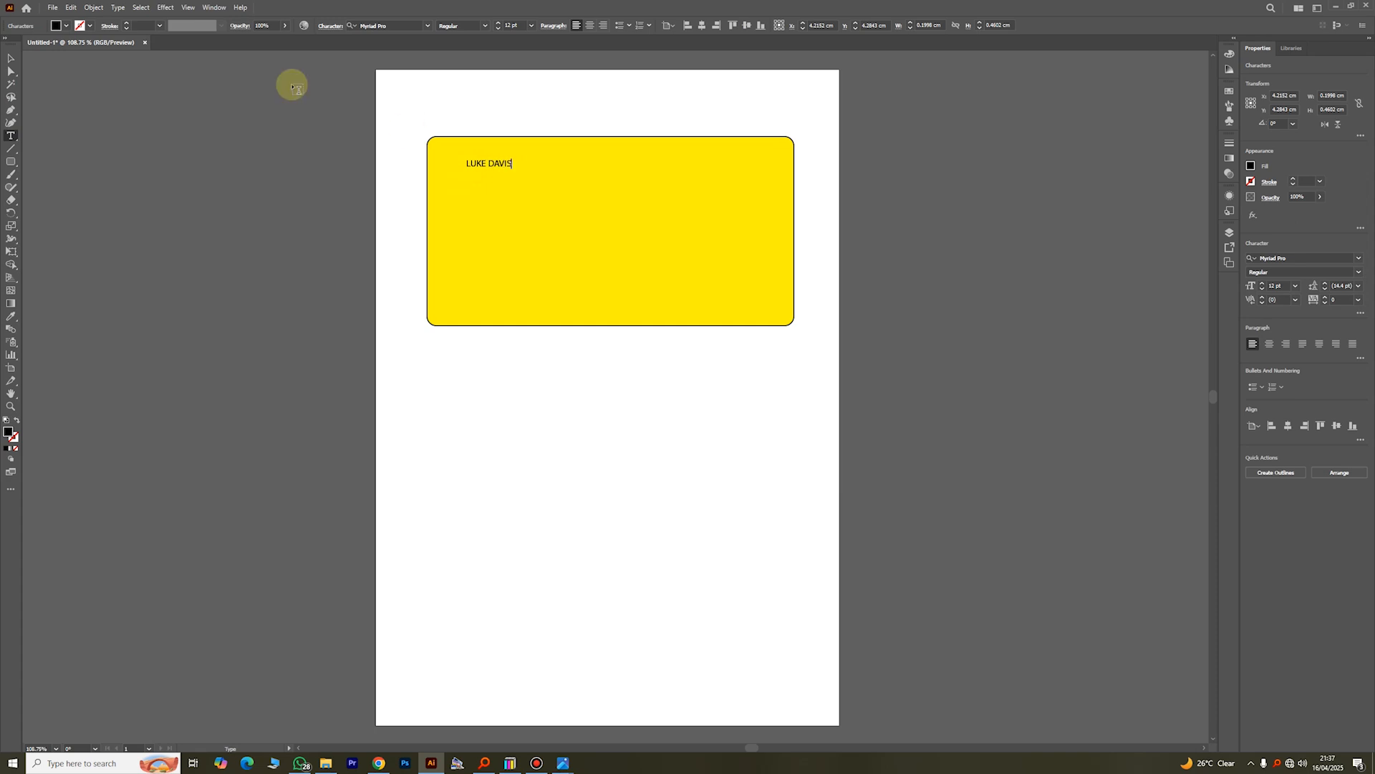
Step: Enlarge the name text to about 48.8 pt and place it in the upper middle of the yellow rectangle
click(10, 58)
drag(512, 169, 695, 185)
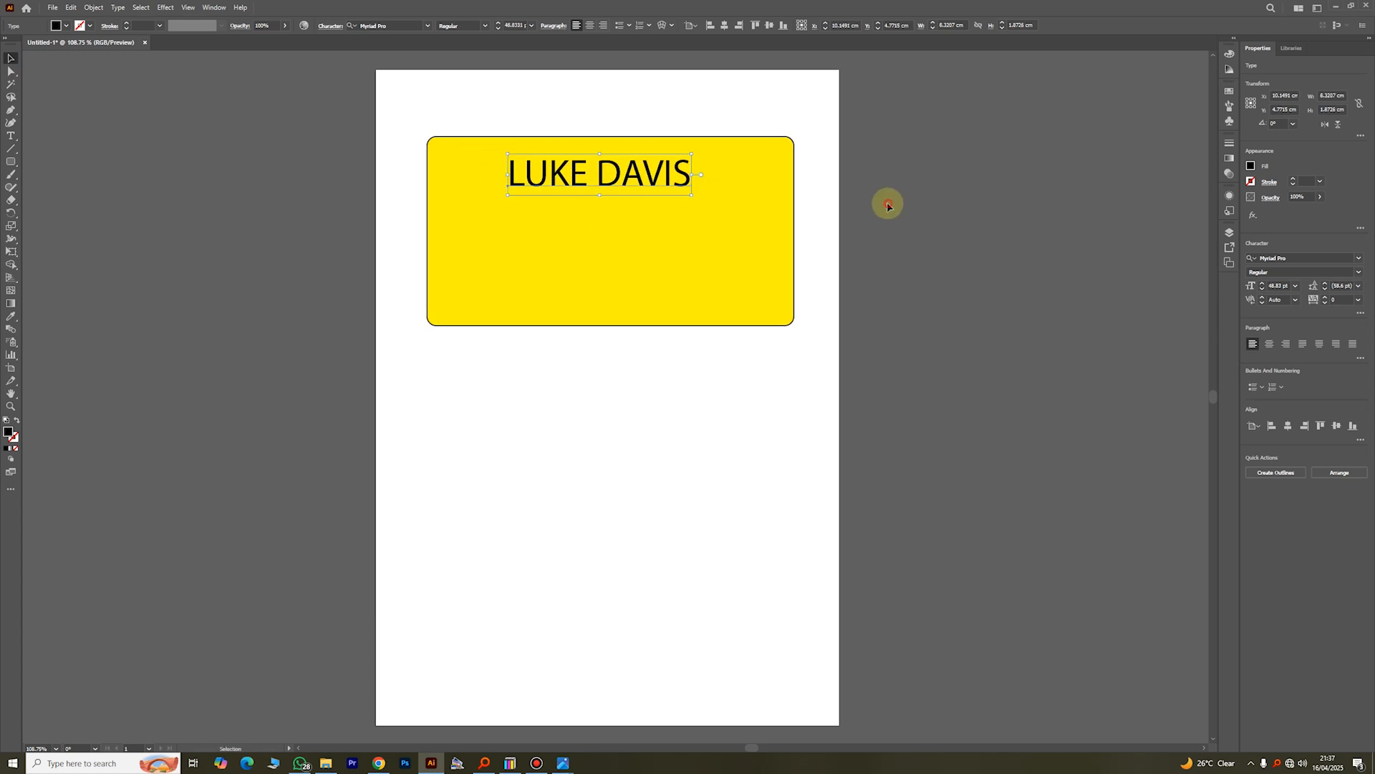
click(885, 202)
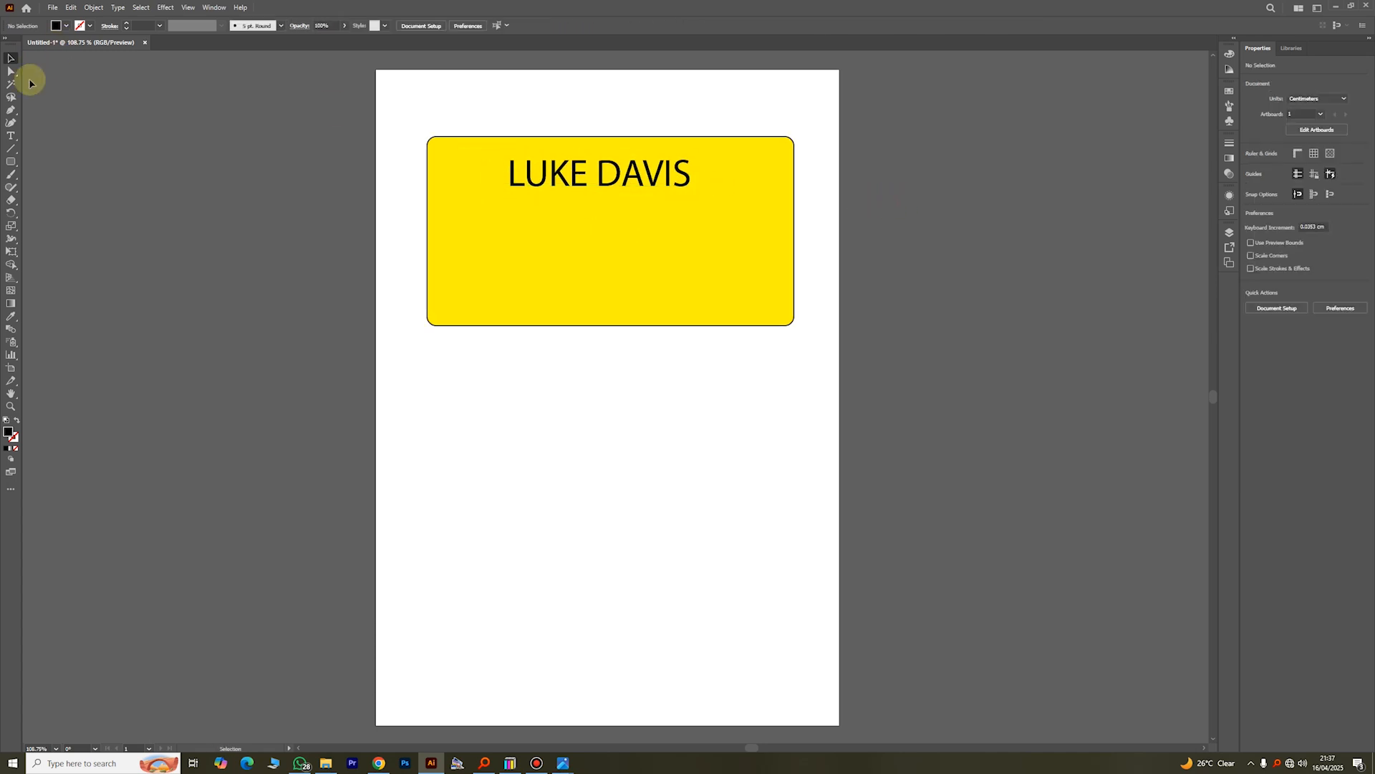
Step: Add point text reading "Paliament of Uganda" on the blank page area below the yellow rectangle
click(11, 135)
click(492, 393)
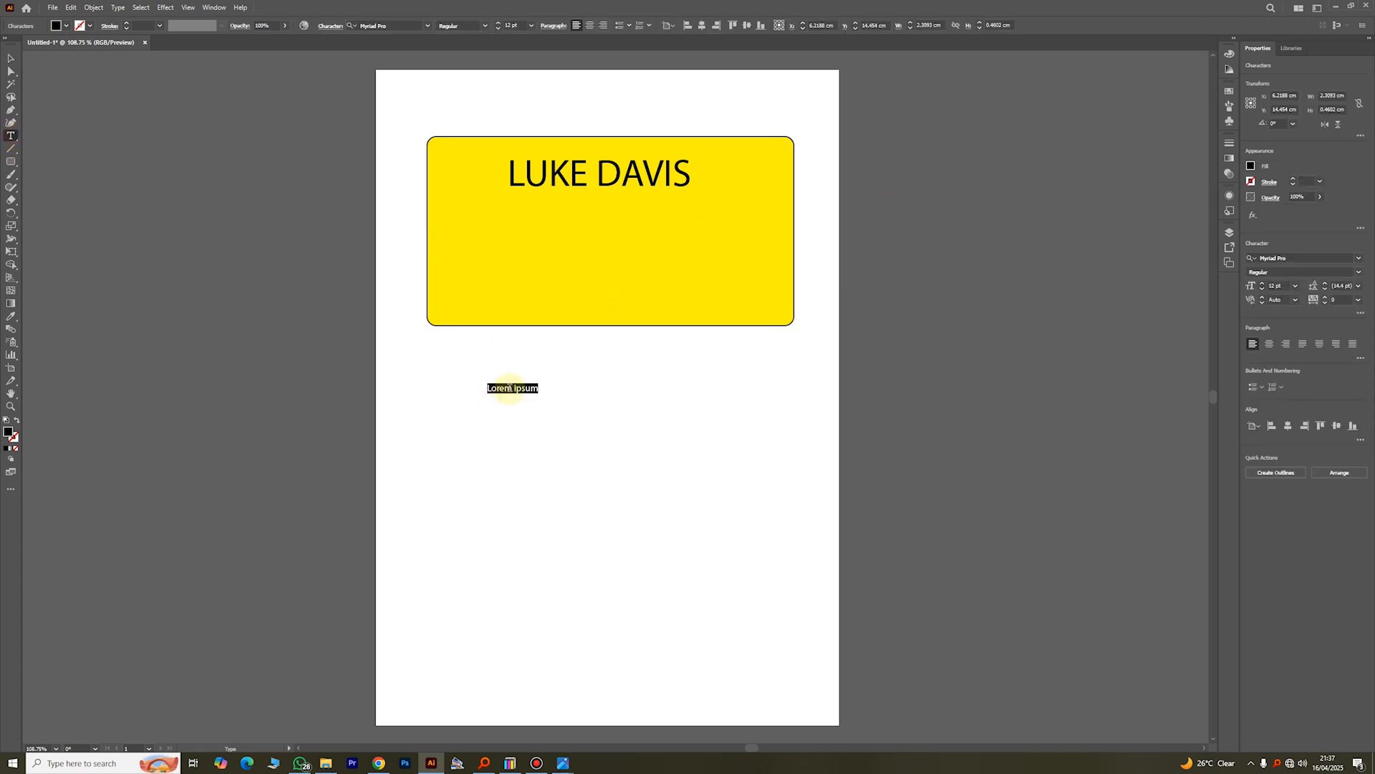
text(F)
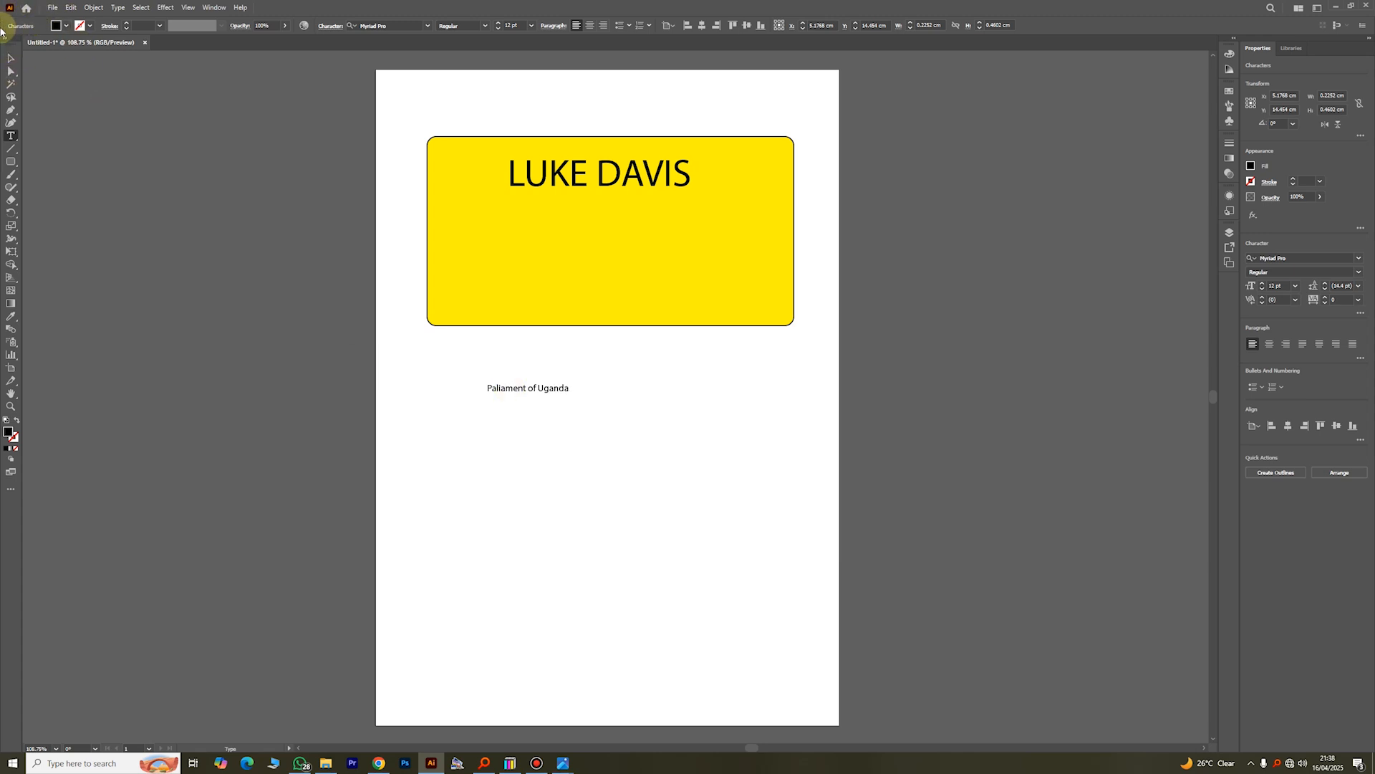
Step: Scale the "Paliament of Uganda" text to about 17 pt and place it directly beneath the name
click(11, 58)
click(611, 421)
drag(543, 389, 615, 207)
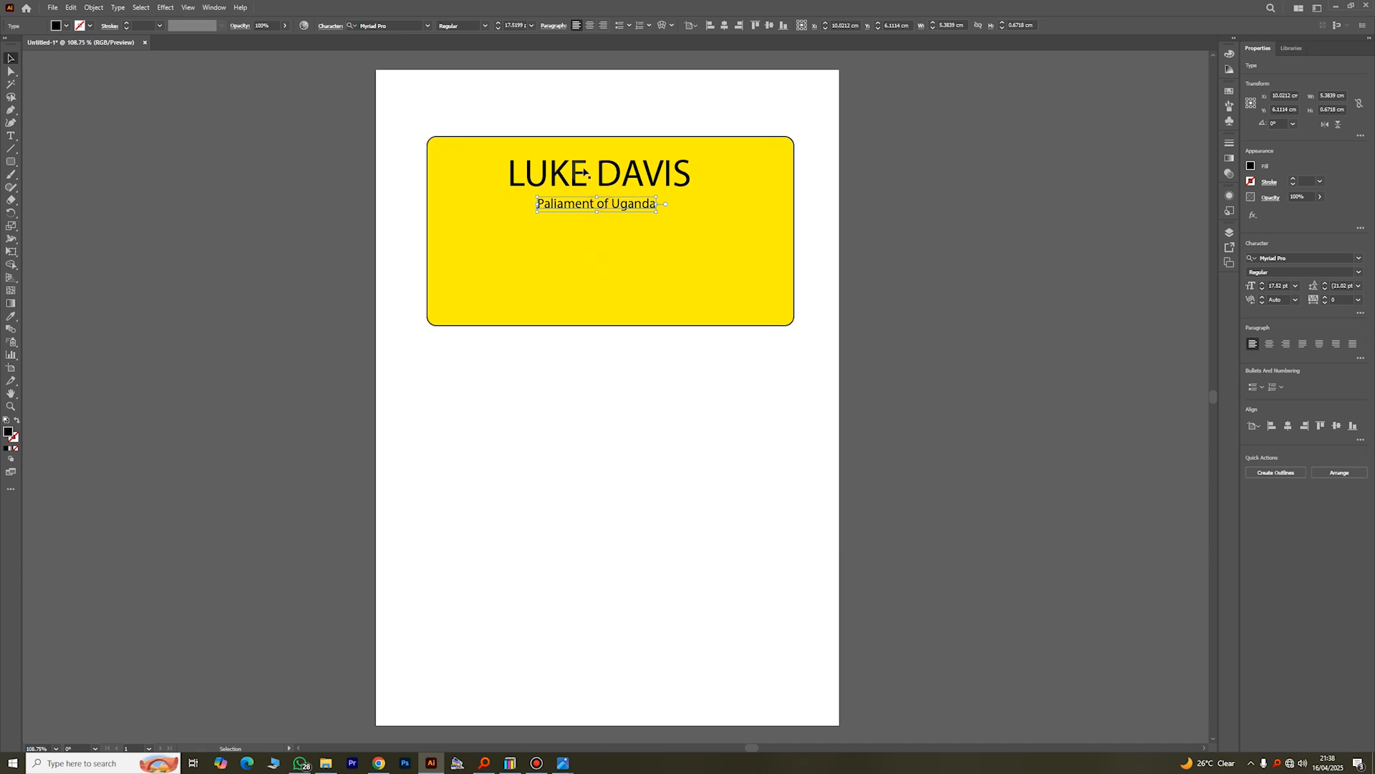
click(592, 334)
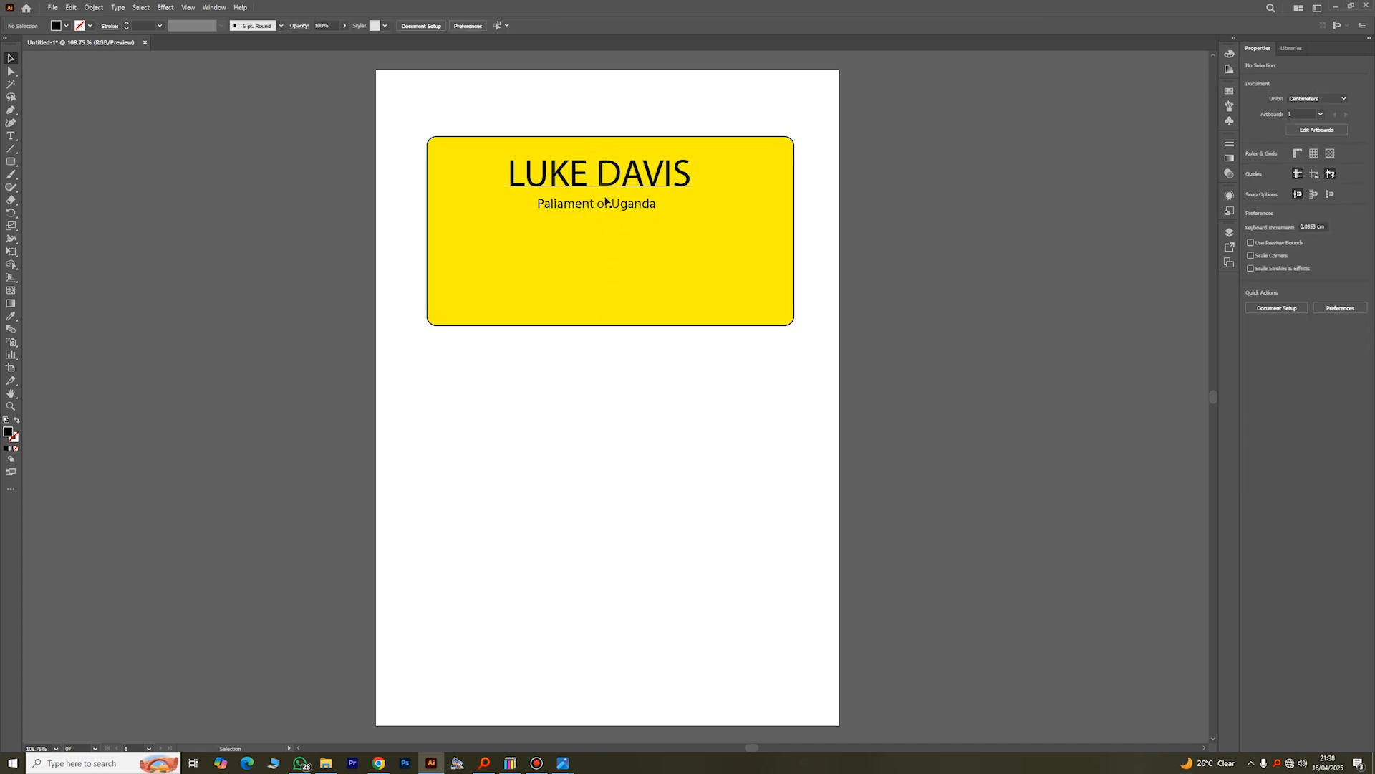
click(887, 160)
Step: Switch to Everything and search for "cort", "coar" and "arm", looking through the matching files
click(485, 763)
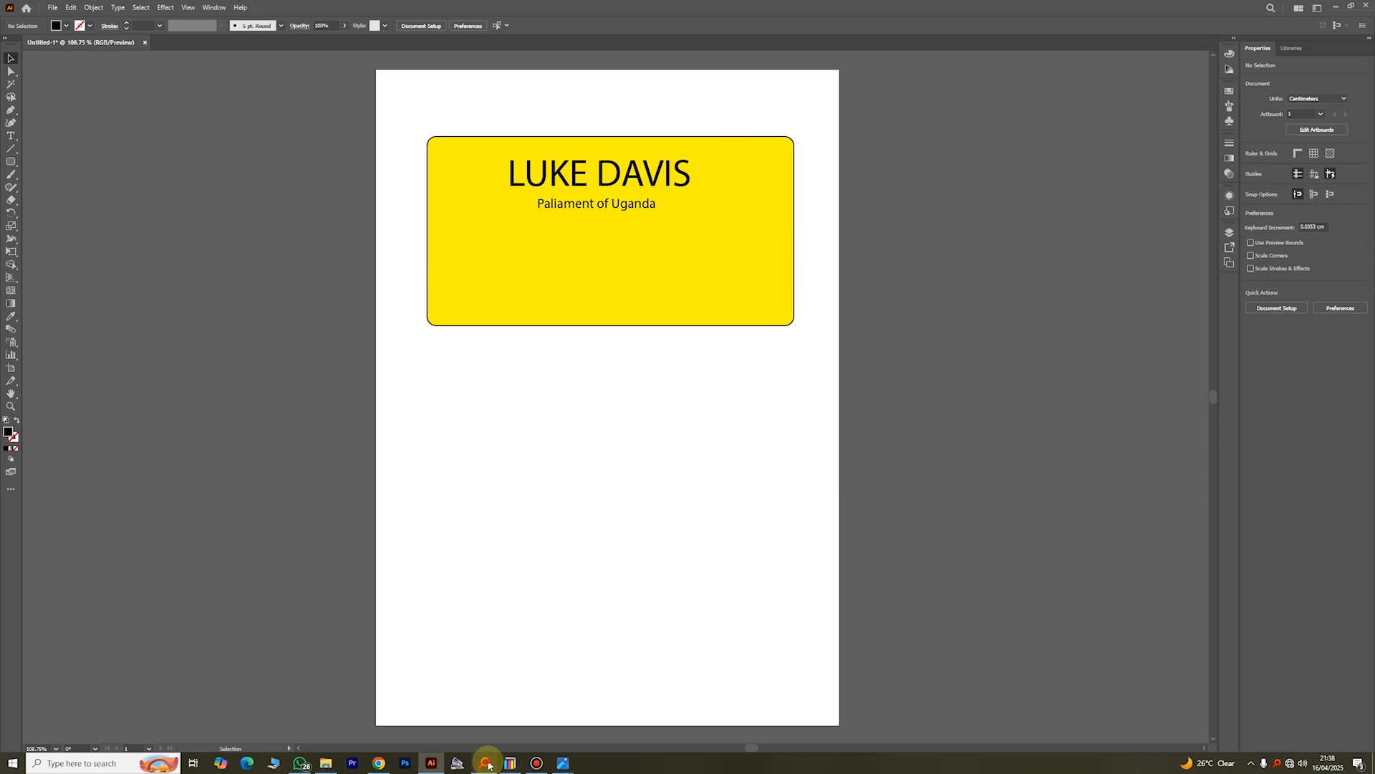
click(1039, 139)
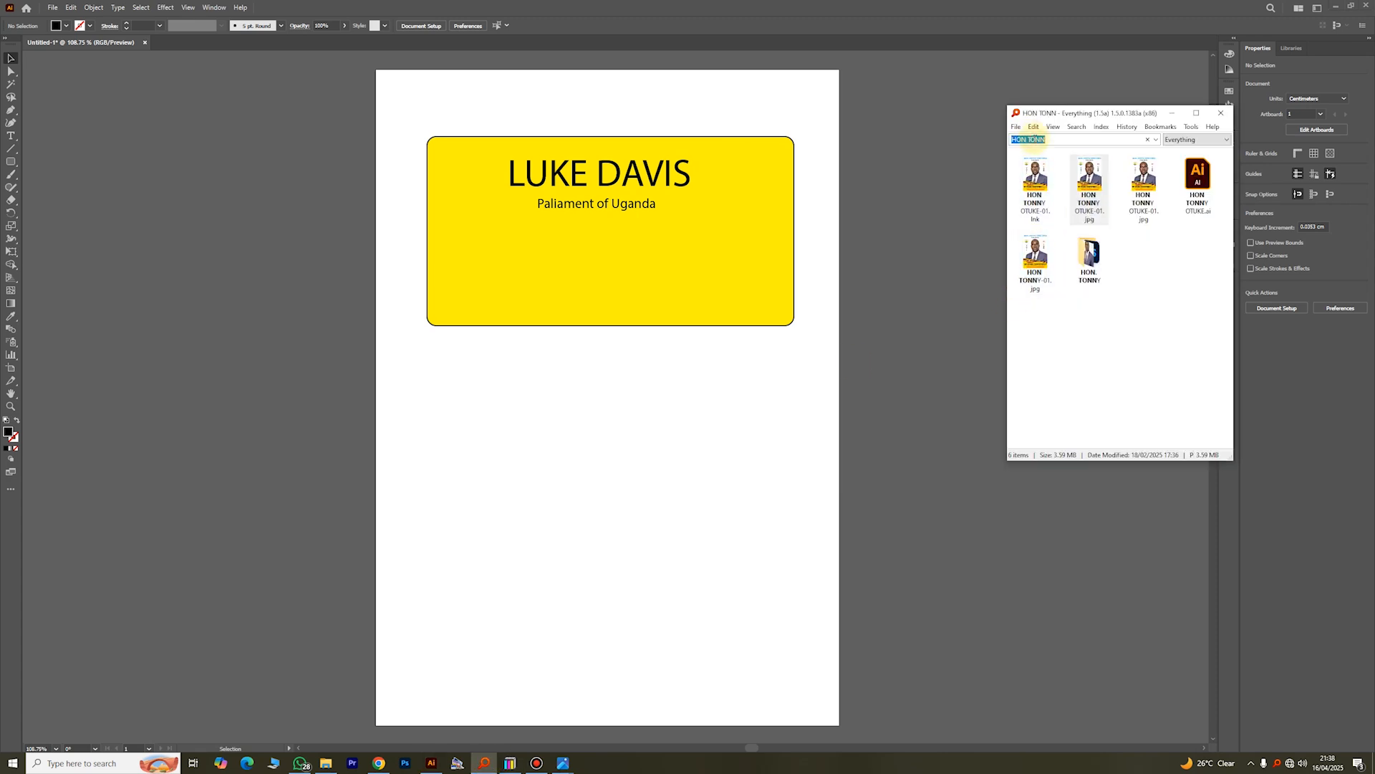
text(cort)
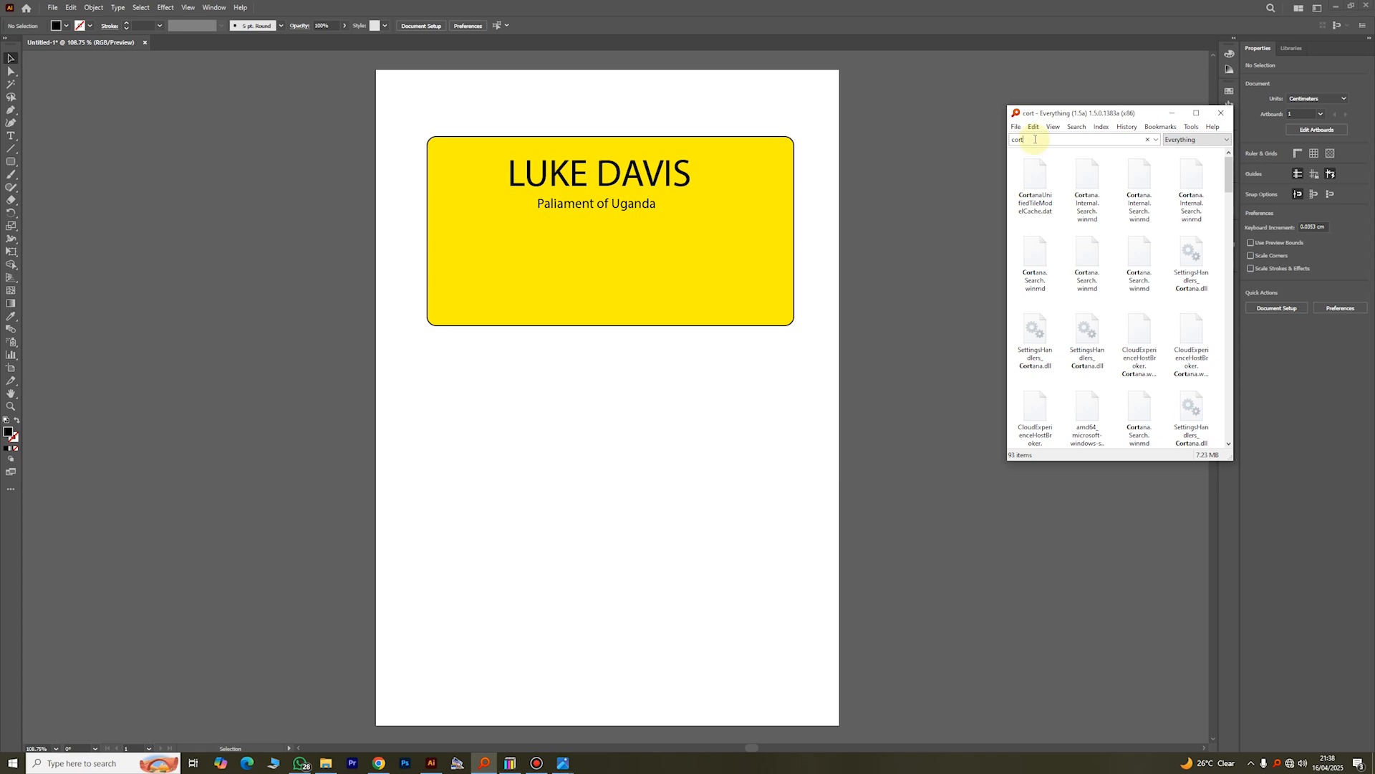
key(BackSpace)
key(BackSpace)
text(art)
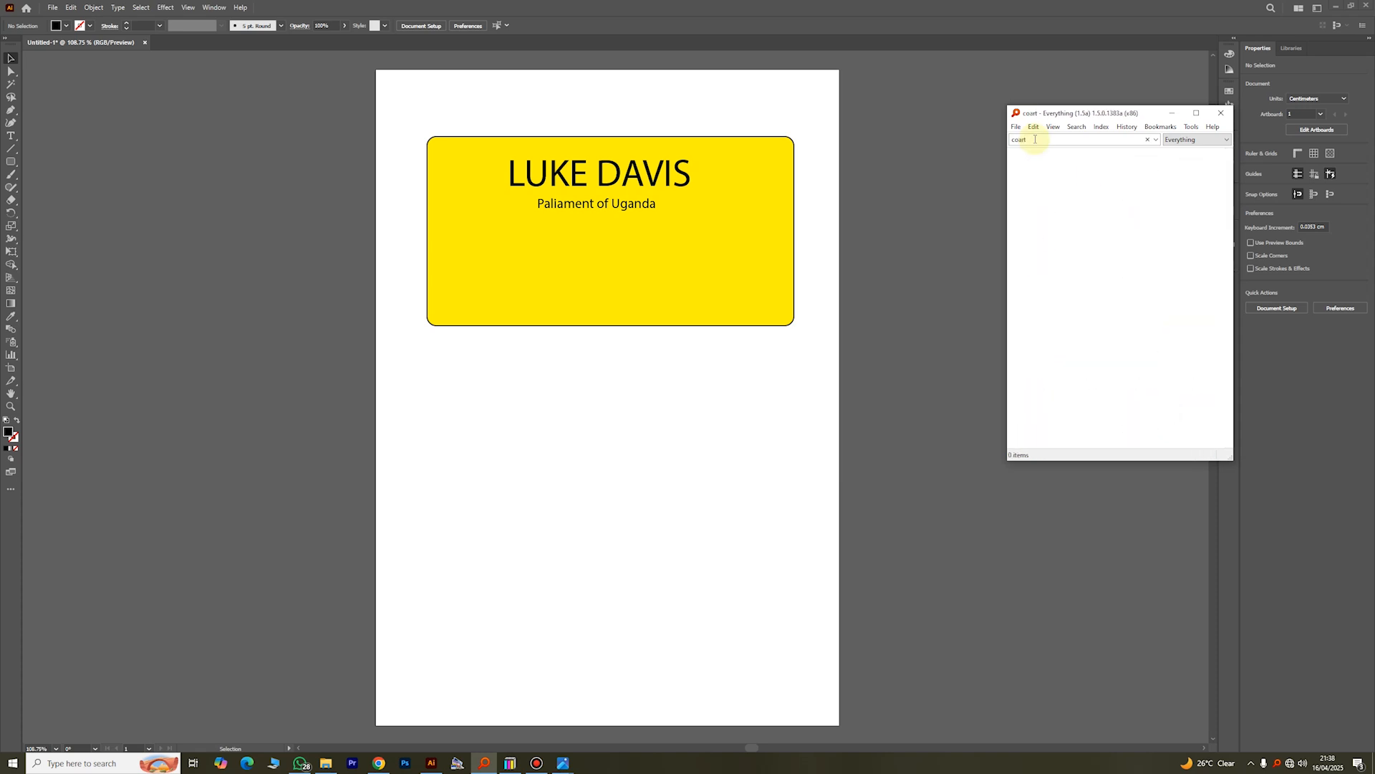
key(ctrl+a)
key(BackSpace)
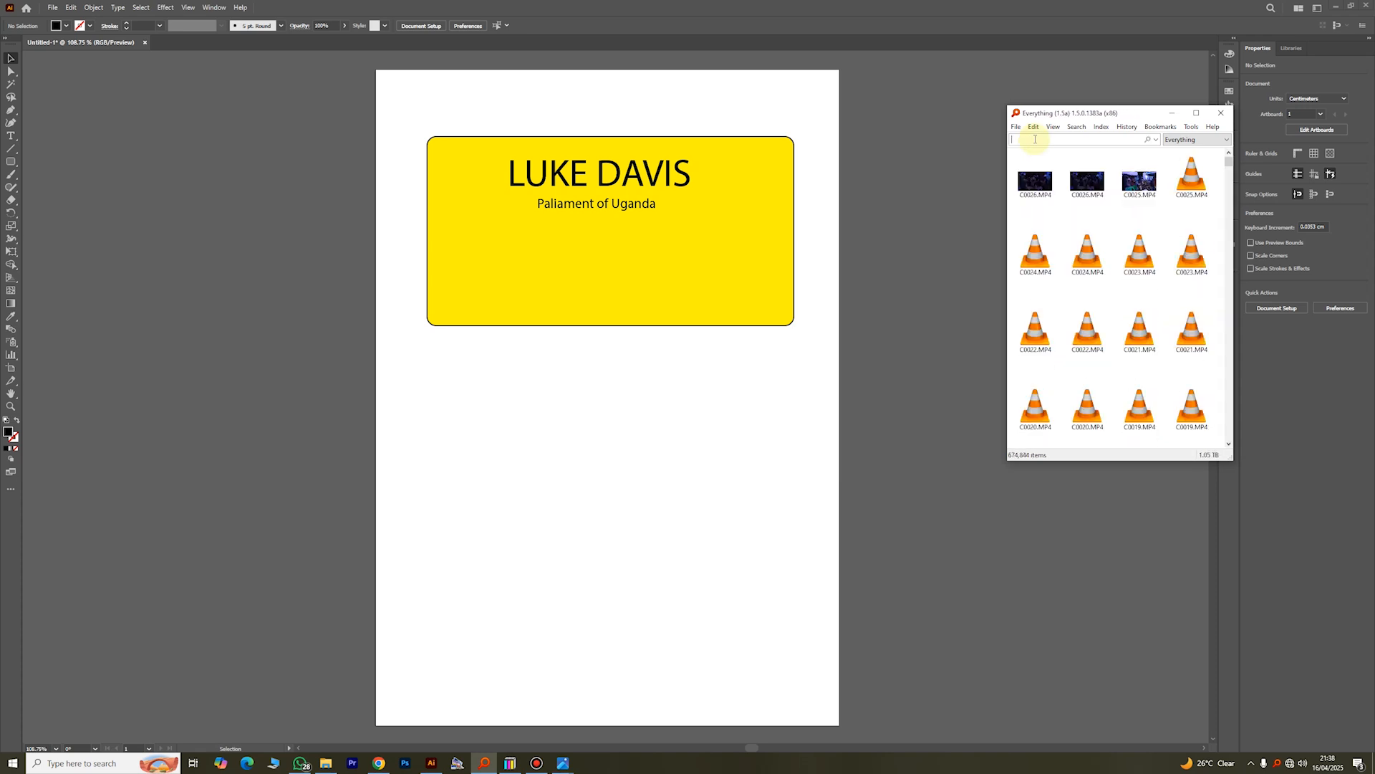
text(arm)
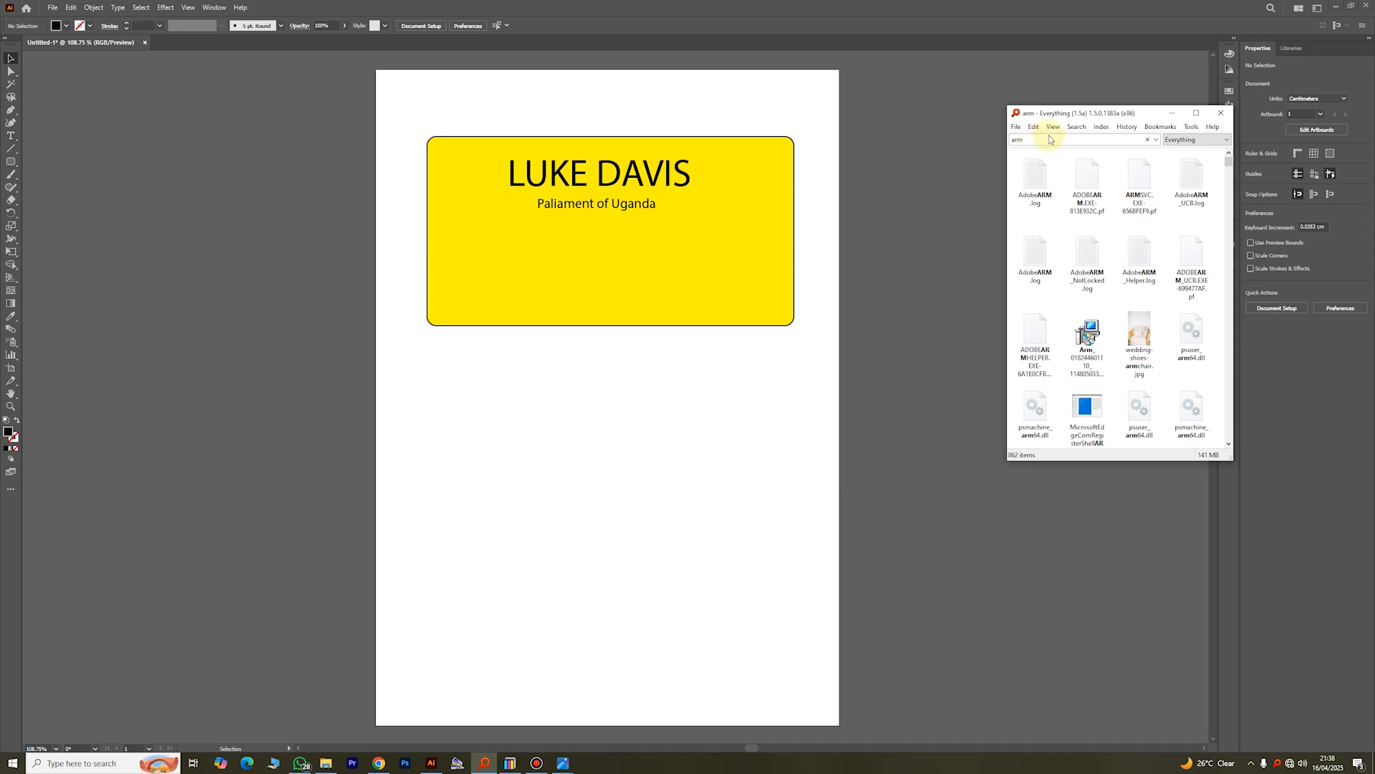
mouse_move(1228, 161)
mouse_down()
mouse_move(1229, 200)
mouse_move(1226, 170)
mouse_up()
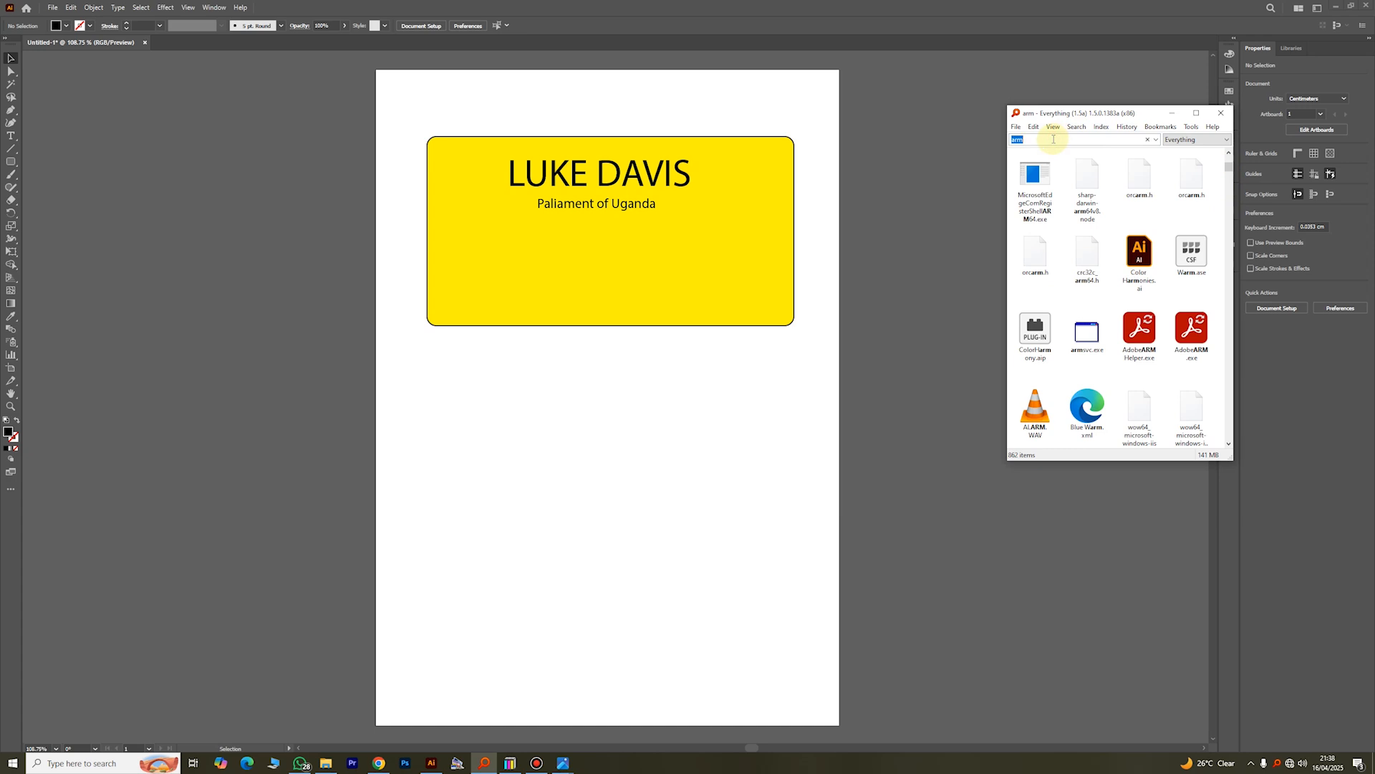
Step: Search Everything for "makere" and place the makerere at 100.png image over the yellow rectangle in the Illustrator document
text(makere)
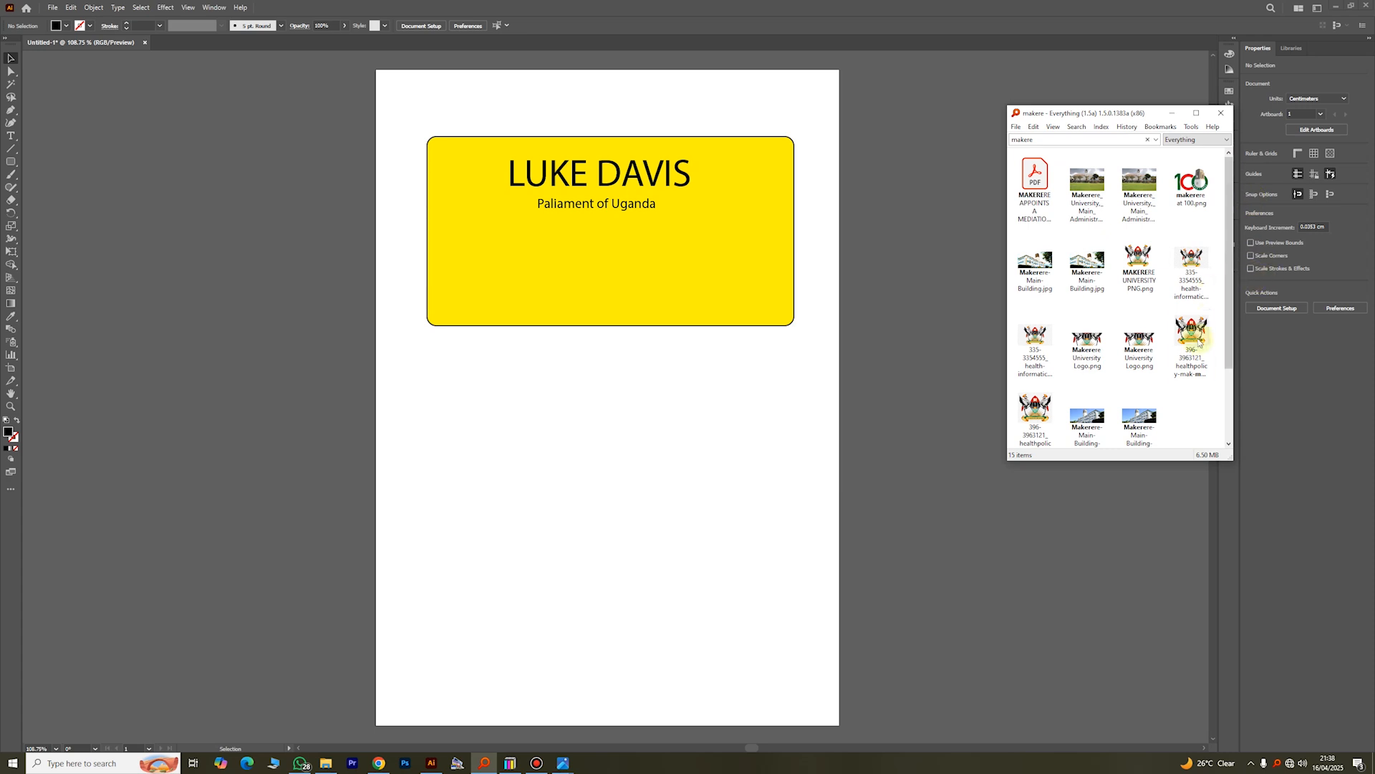
click(1191, 187)
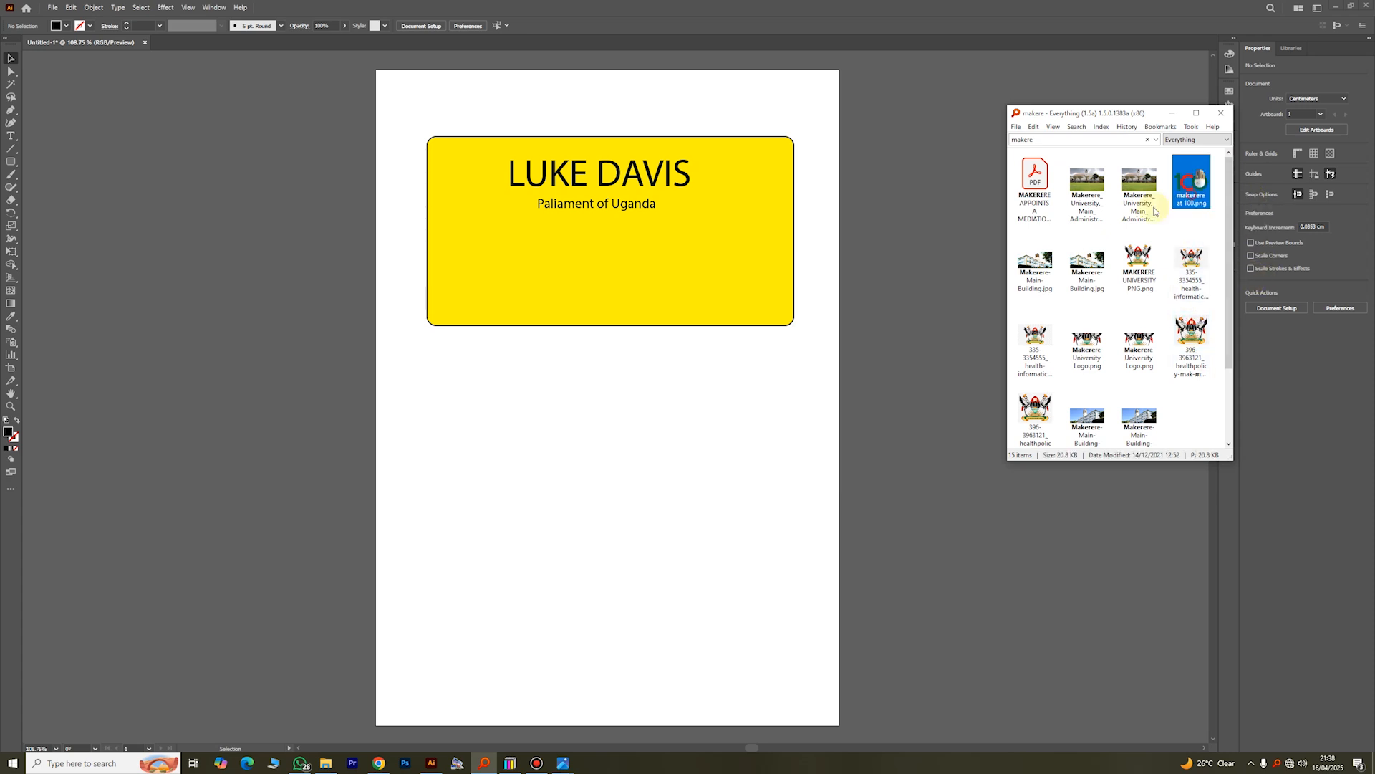
drag(1154, 211, 632, 295)
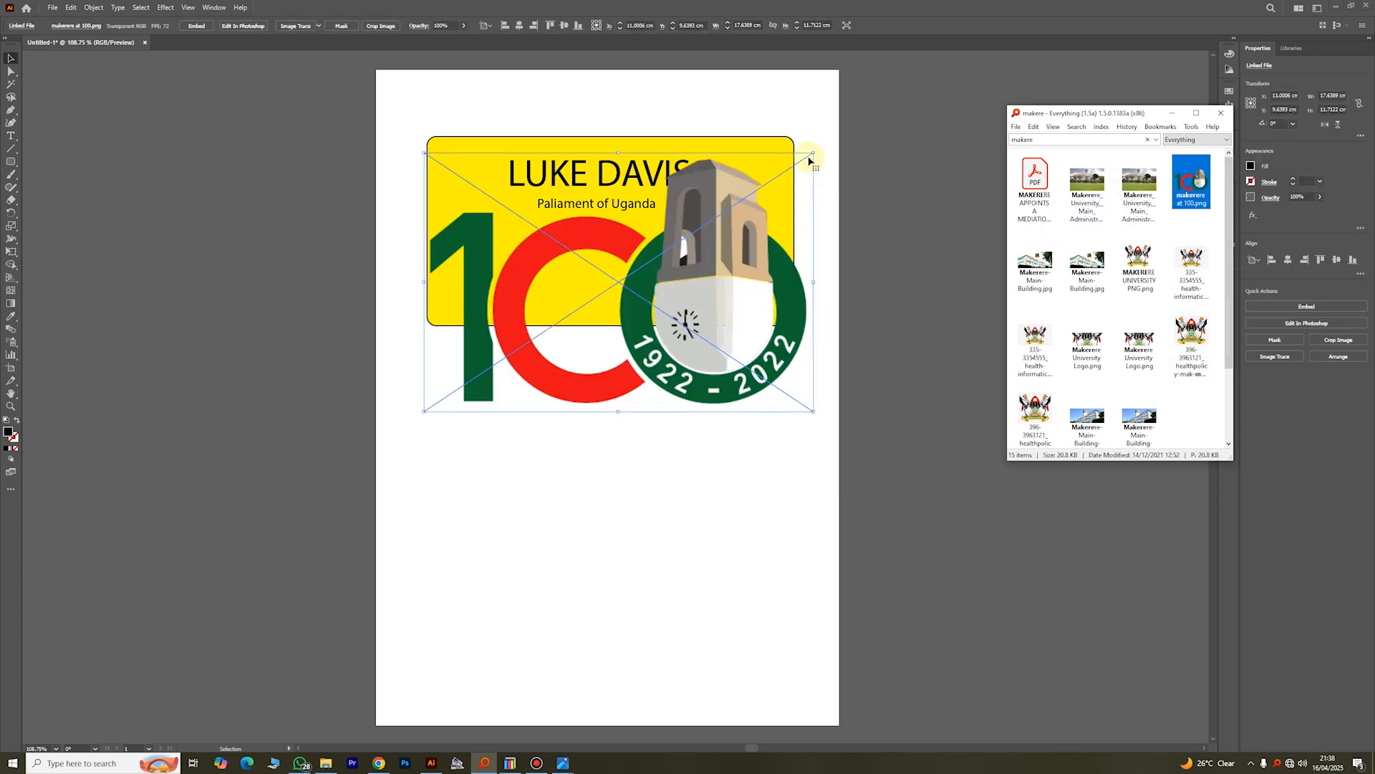
Step: Scale the logo down to about 3.9 by 2.6 cm and arrange it below the two text lines
drag(813, 153, 598, 297)
drag(555, 329, 624, 253)
mouse_move(635, 206)
mouse_down()
mouse_move(635, 186)
mouse_move(635, 216)
mouse_up()
click(878, 271)
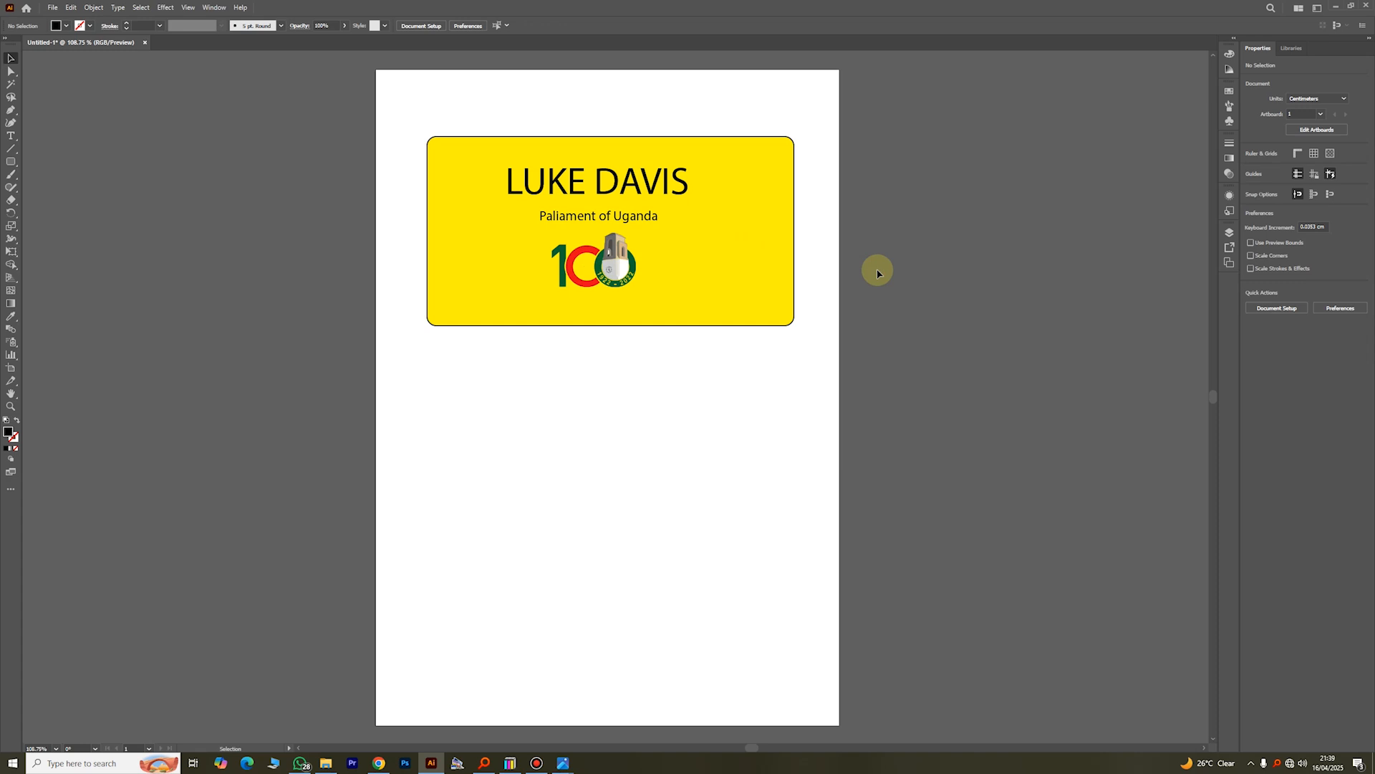
Step: Replace the "Paliament of Uganda" text with "Lecturer, Makerere University"
triple_click(598, 217)
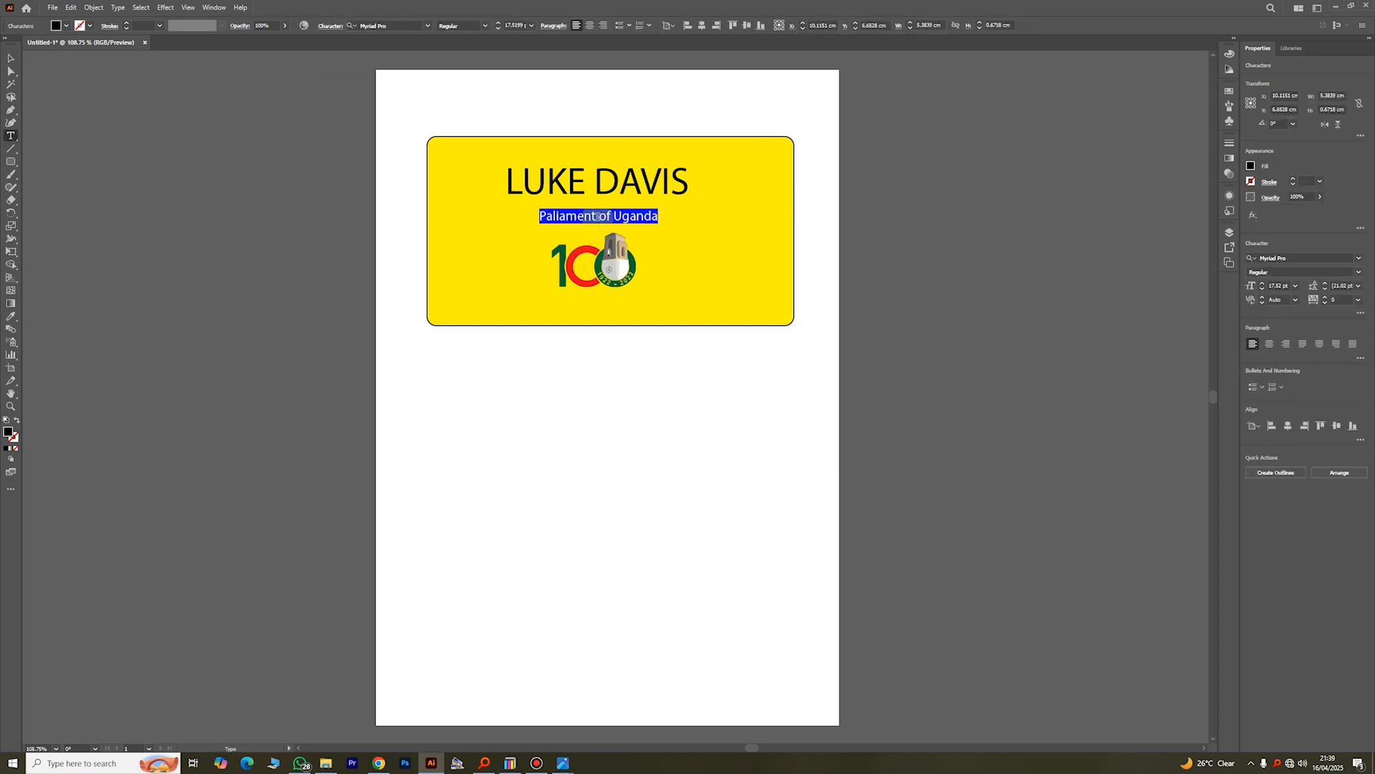
text(4)
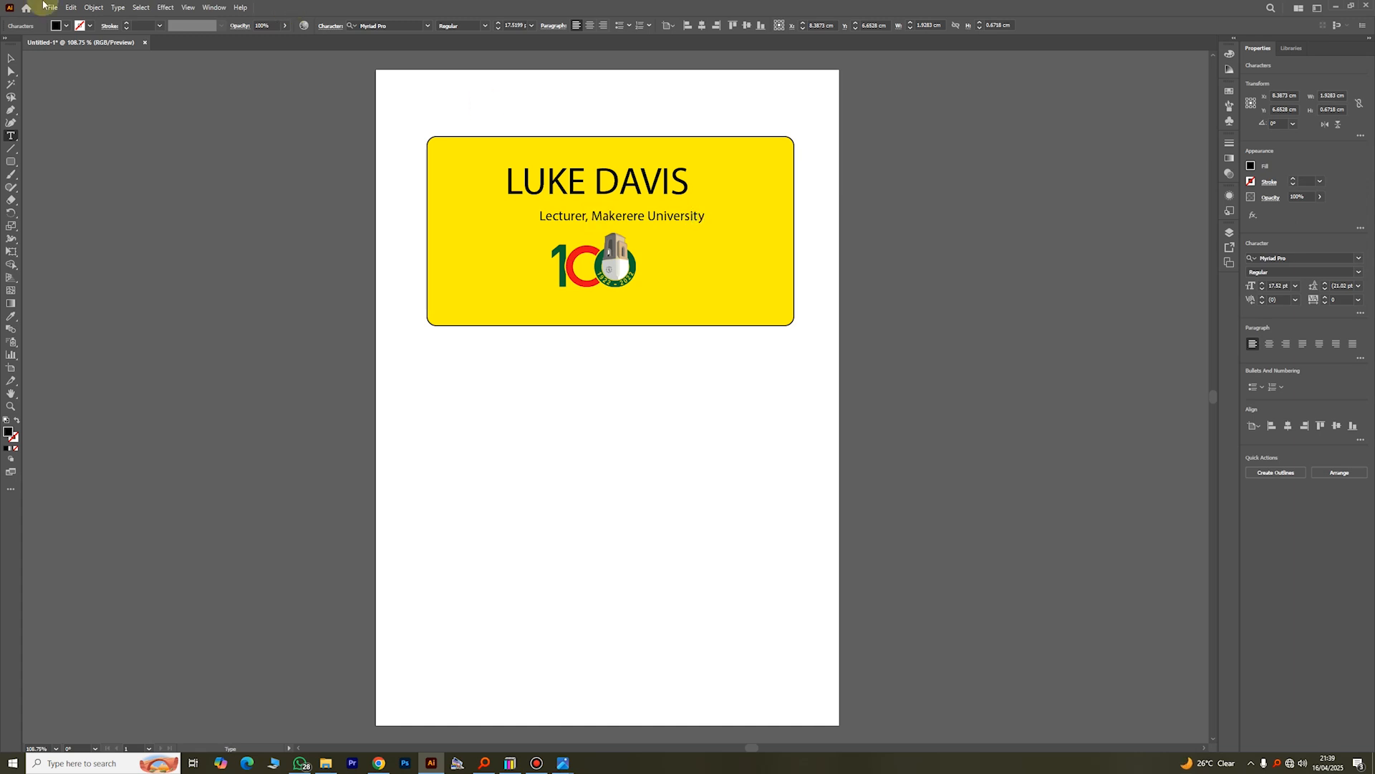
click(10, 58)
click(958, 215)
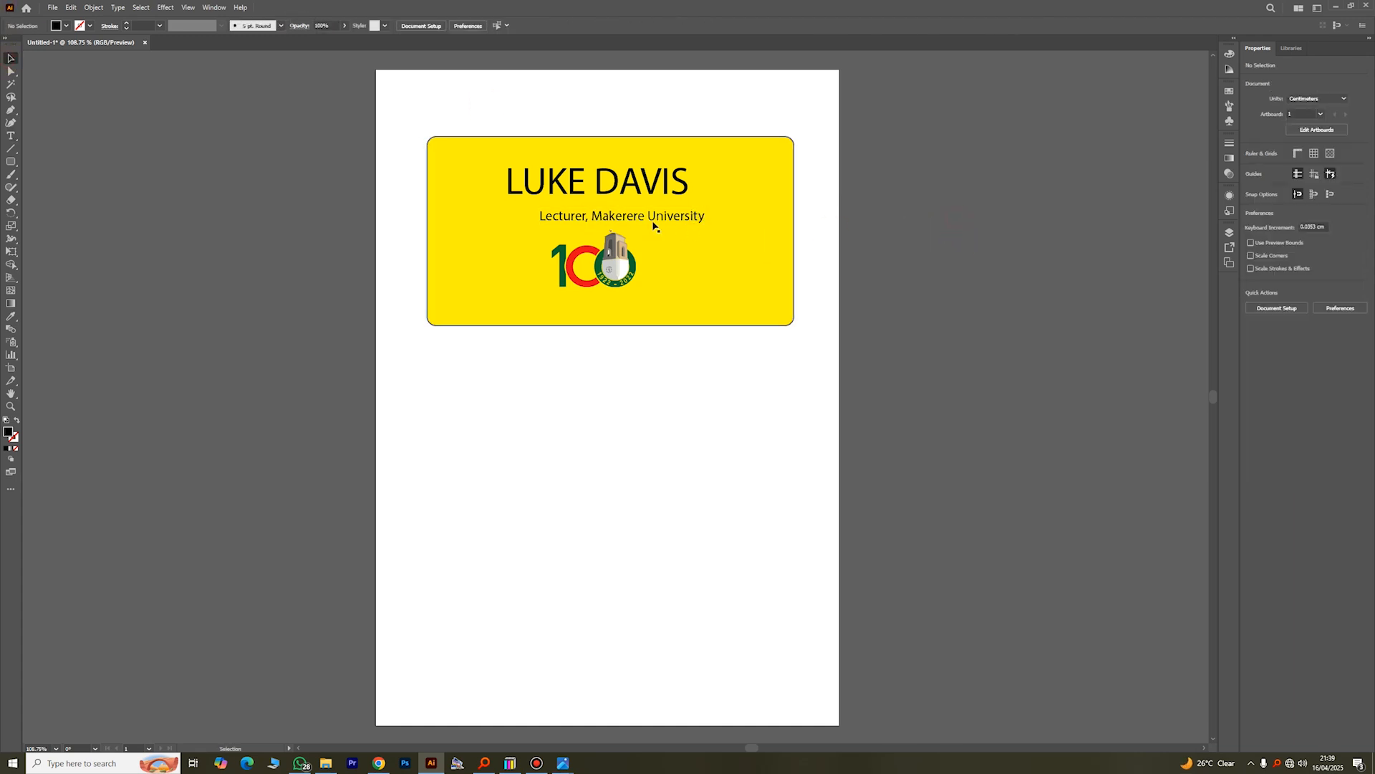
Step: Shift the lecturer line left and the name slightly right so both are centred in the yellow rectangle
click(698, 224)
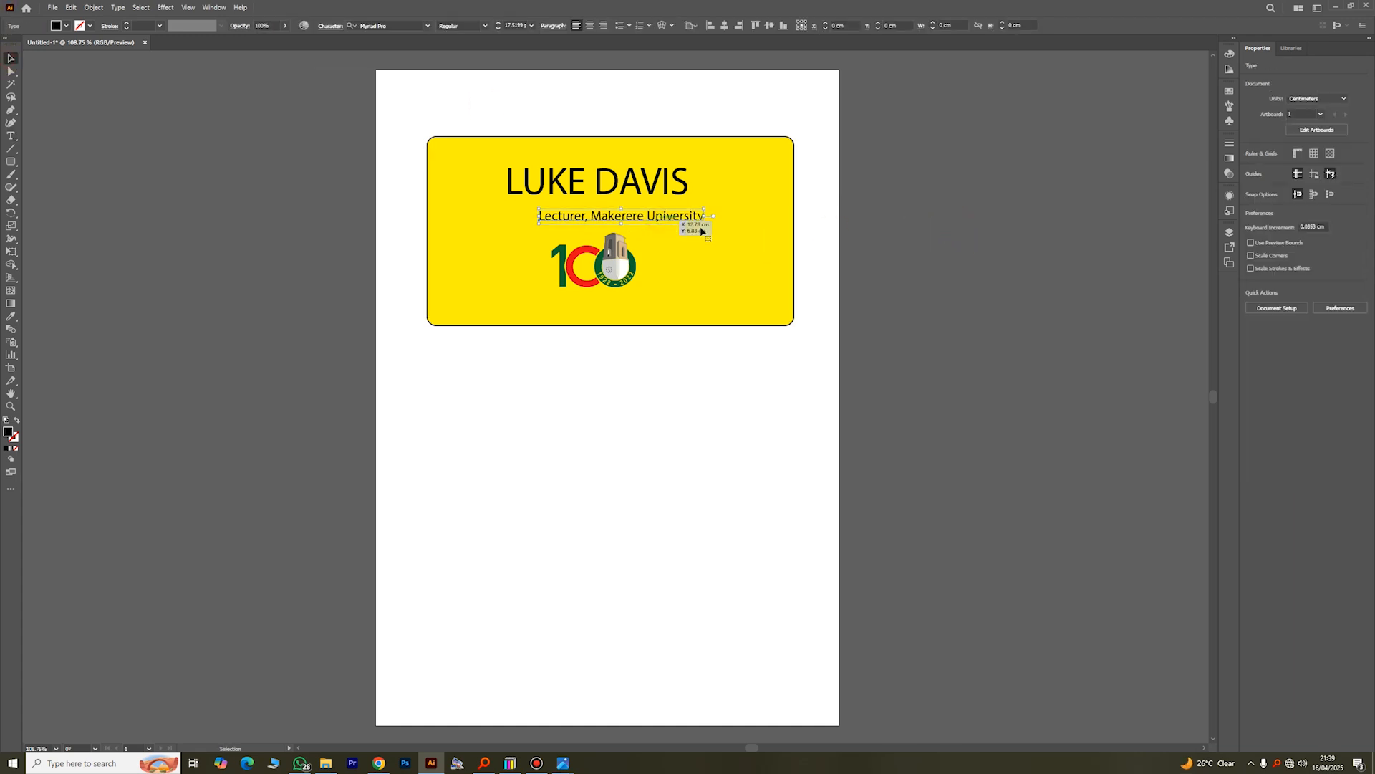
key(Left)
key(Left)
key(Left)
key(Left)
key(Left)
key(Left)
key(Left)
key(Left)
click(883, 215)
drag(646, 186, 658, 187)
click(874, 263)
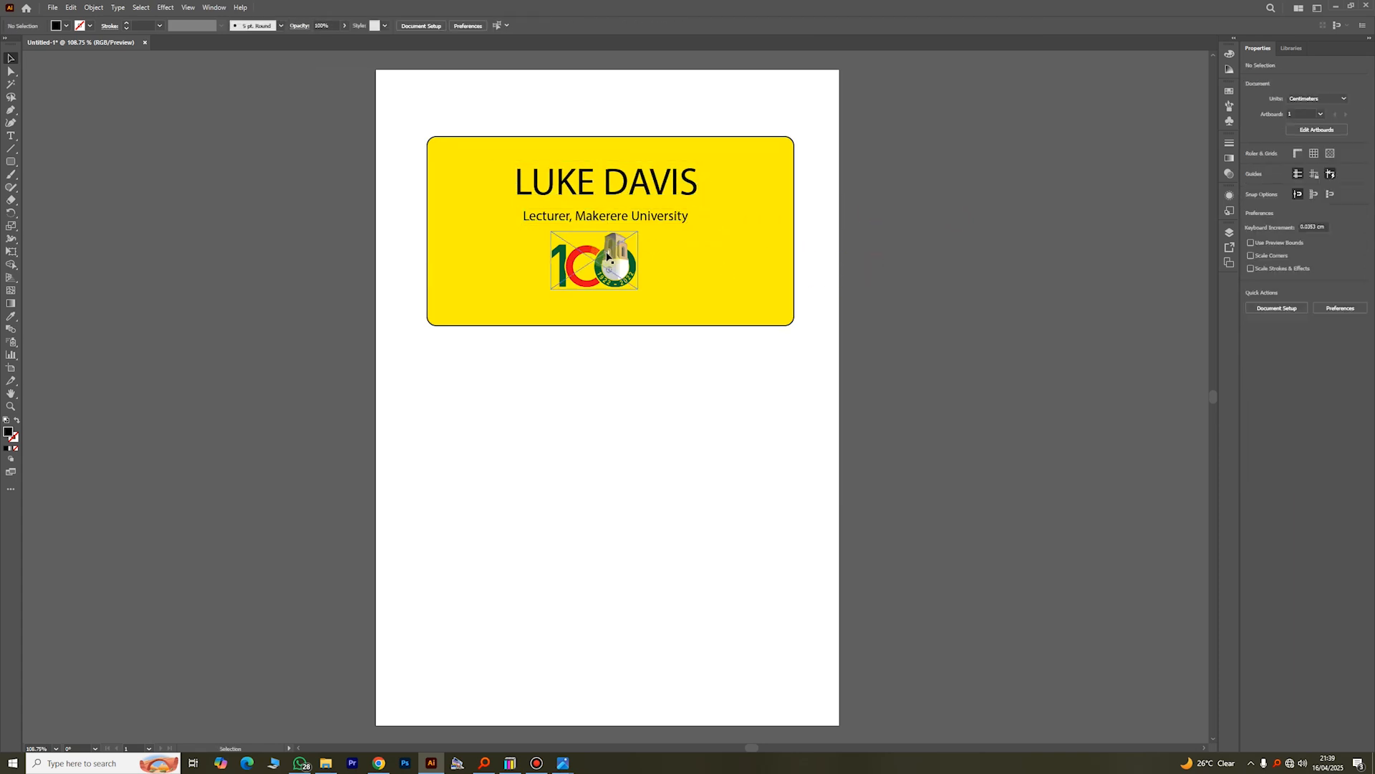
Step: Move the logo to the lower centre of the yellow rectangle and readjust the name and lecturer line above it
click(889, 229)
drag(609, 270, 625, 280)
drag(646, 216, 649, 197)
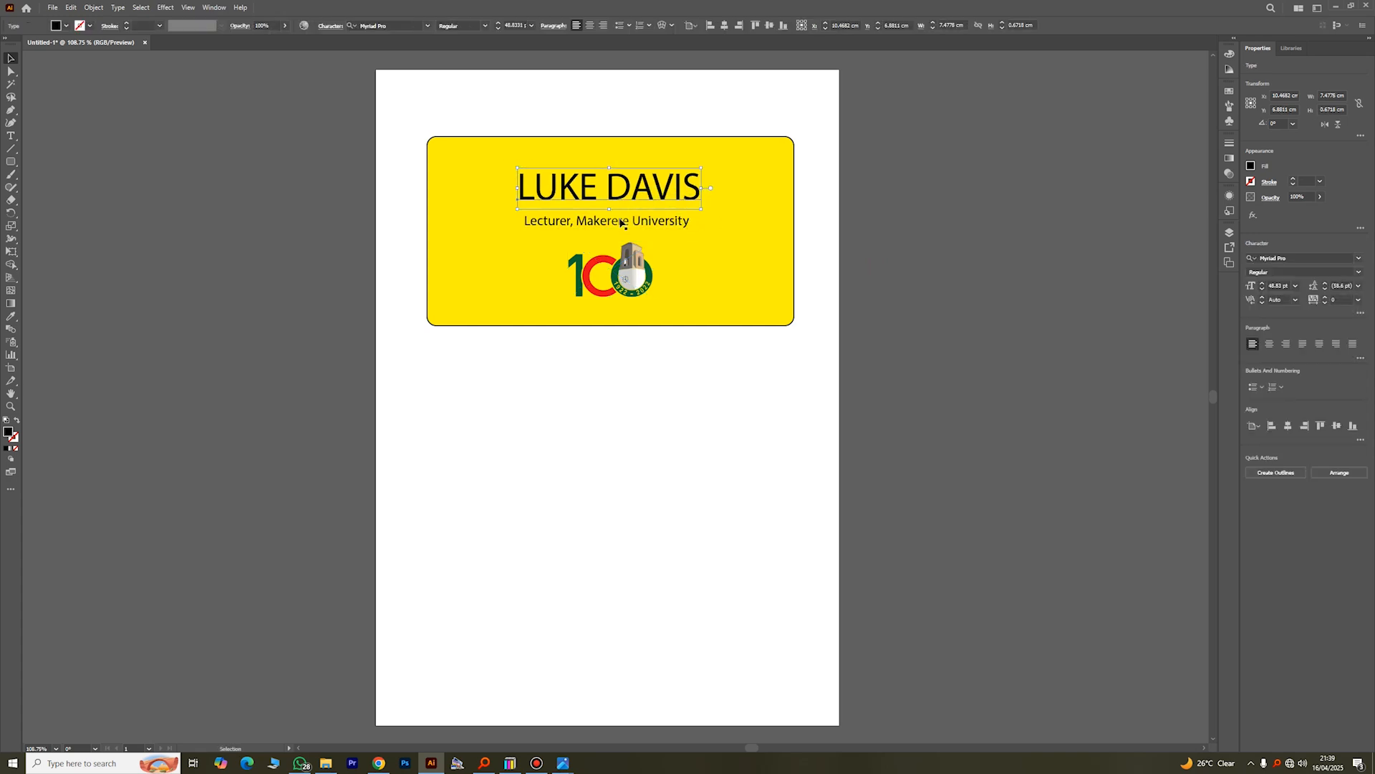
drag(757, 179, 699, 176)
drag(675, 221, 680, 212)
Step: Move the logo to the yellow rectangle's lower-left area and the name and lecturer line to its lower-right area
drag(648, 271, 540, 283)
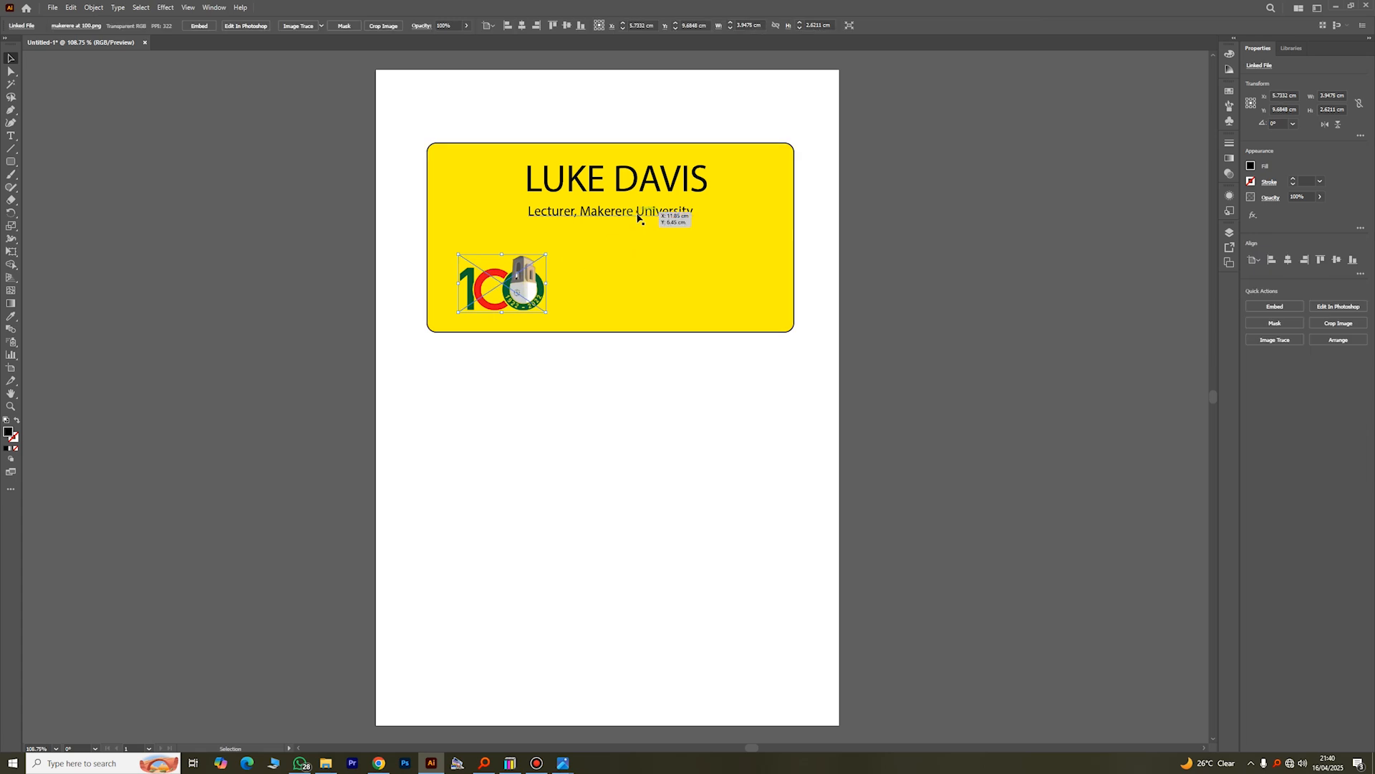
drag(642, 223, 706, 316)
drag(646, 183, 696, 305)
click(872, 337)
click(934, 313)
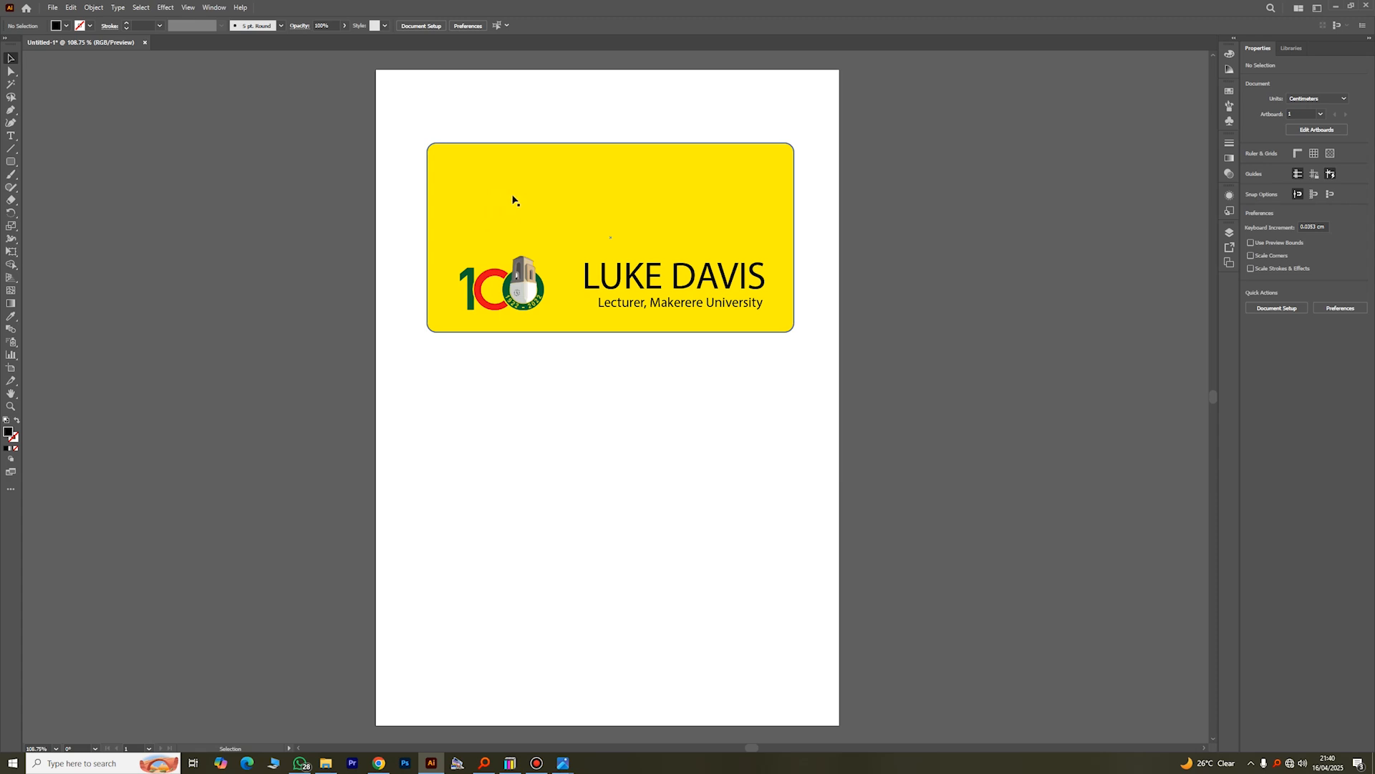
Step: Copy the name text and paste a duplicate onto the page below the yellow rectangle
click(636, 281)
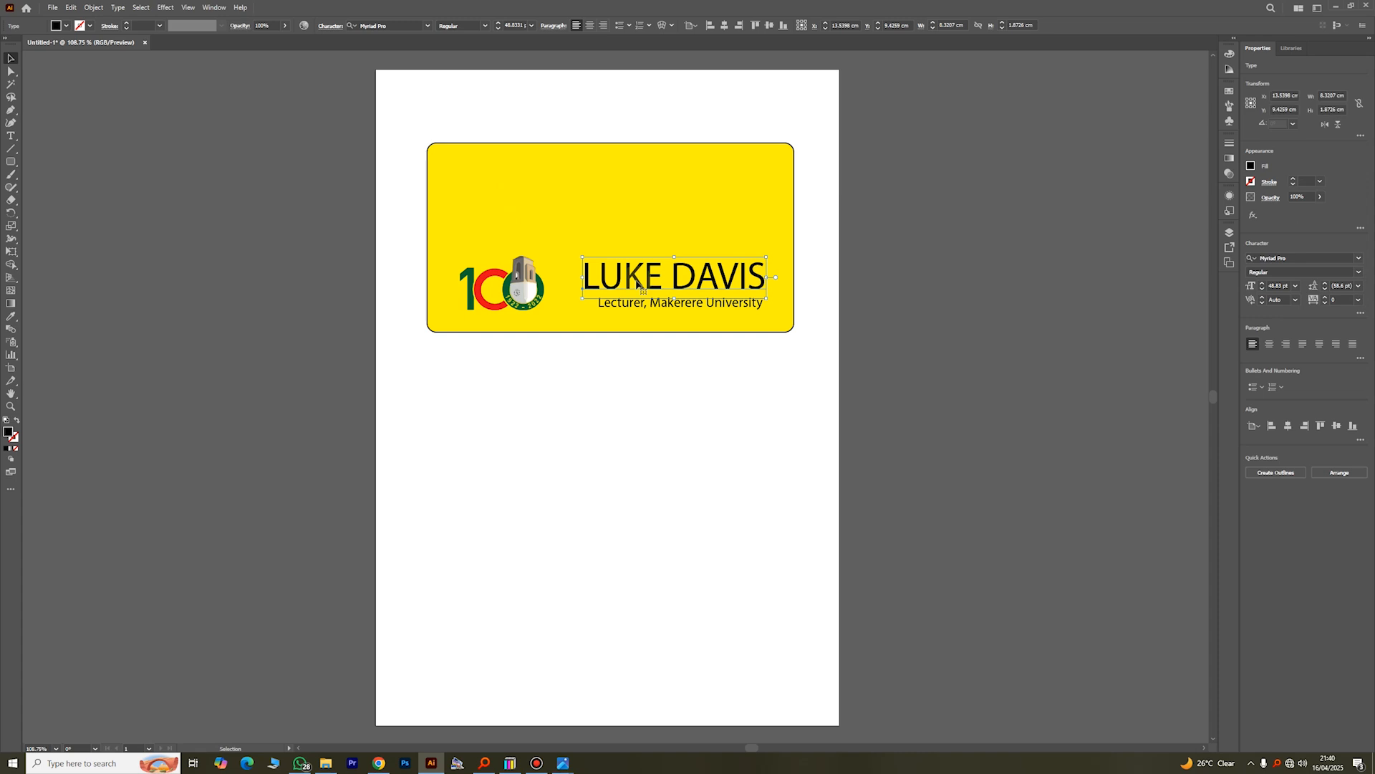
right_click(637, 283)
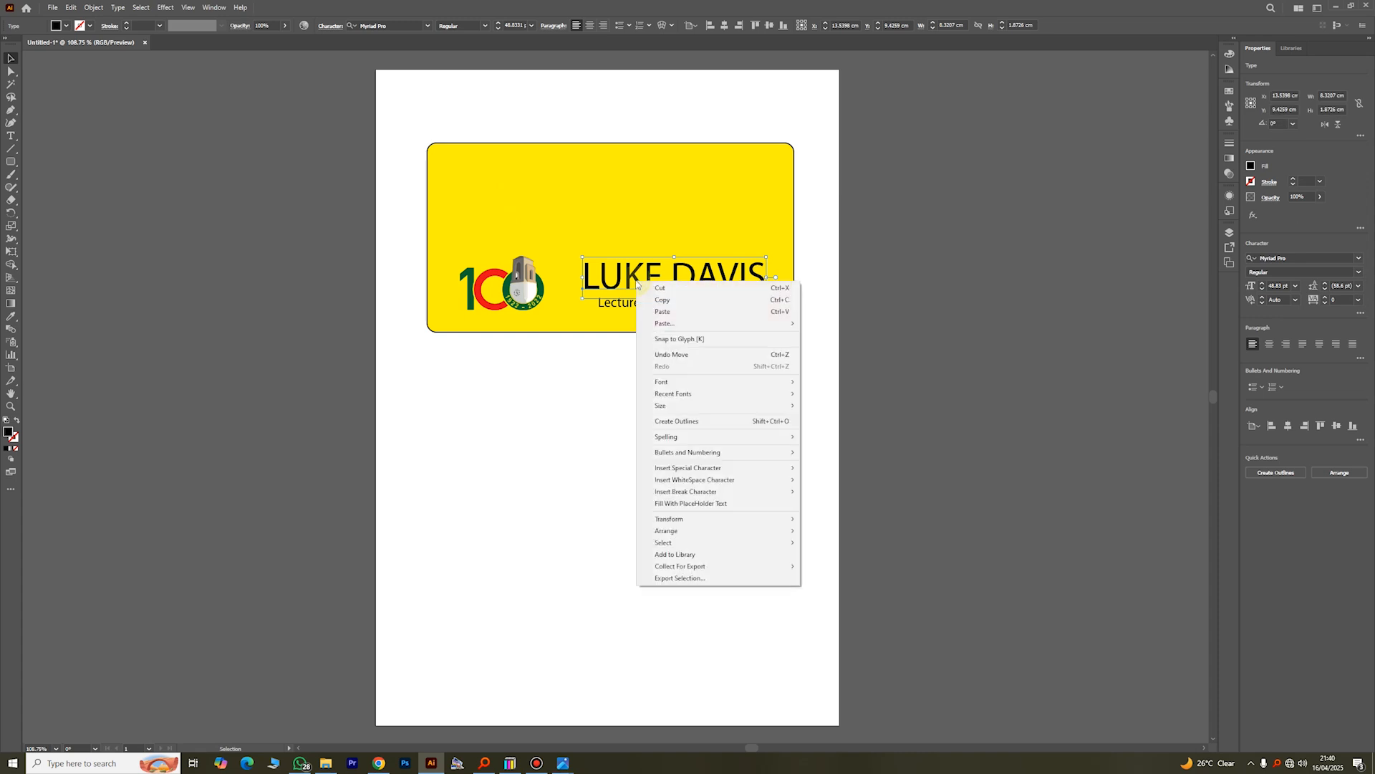
click(670, 302)
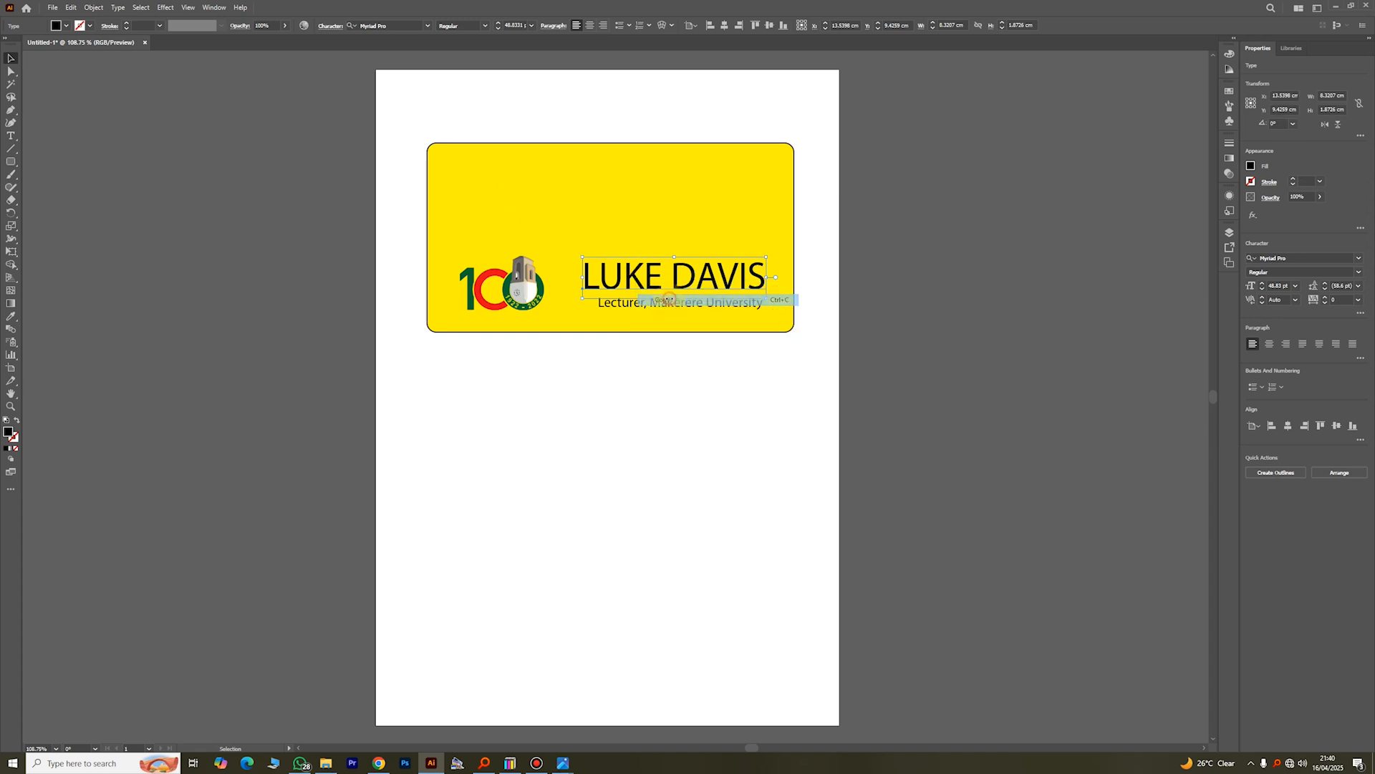
click(594, 393)
right_click(595, 397)
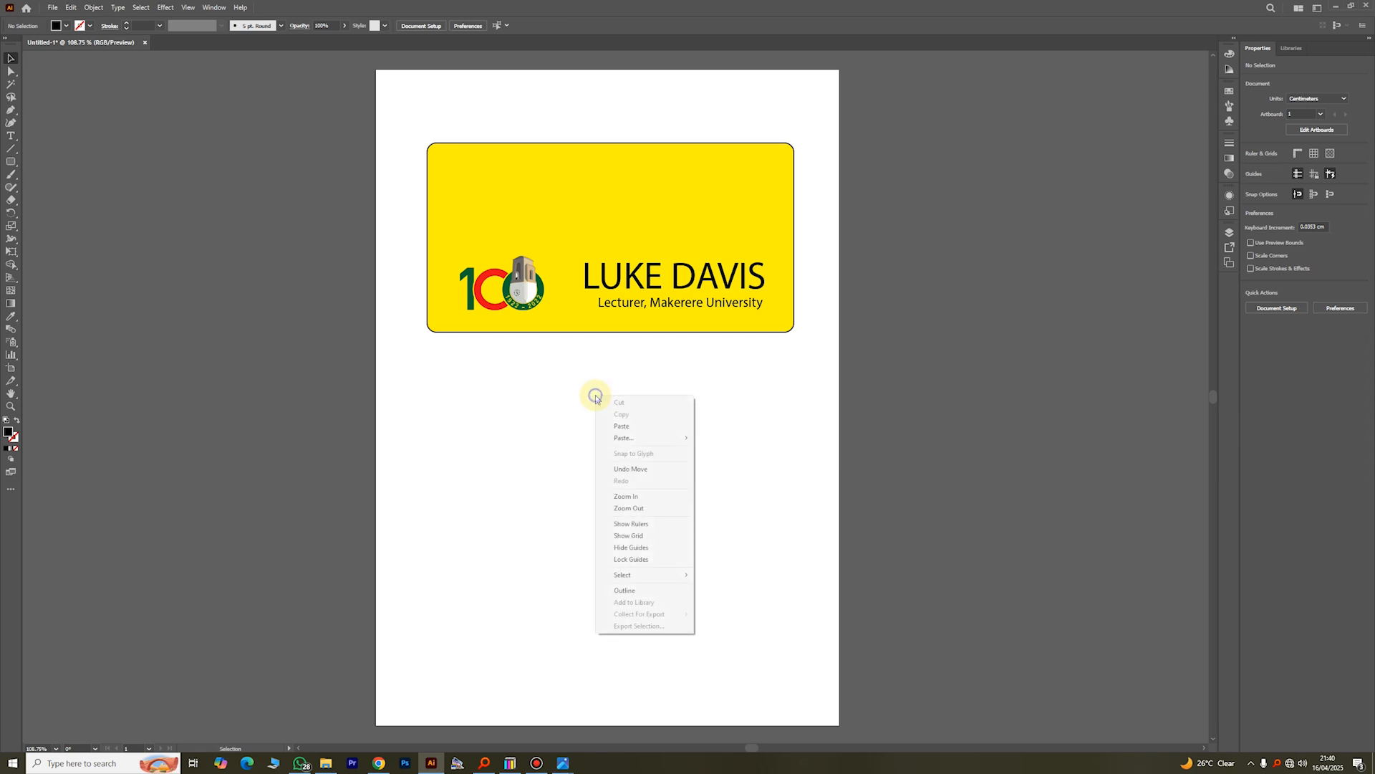
click(637, 426)
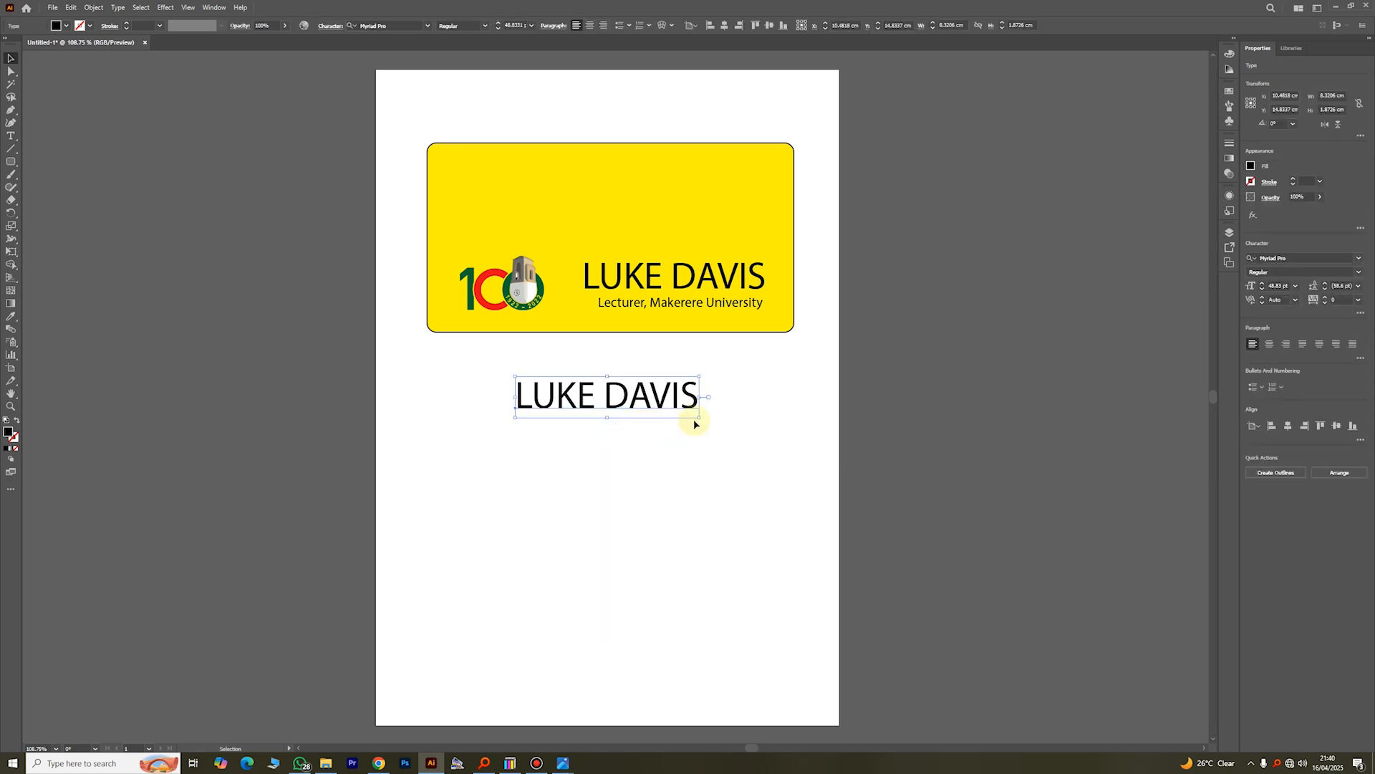
click(765, 414)
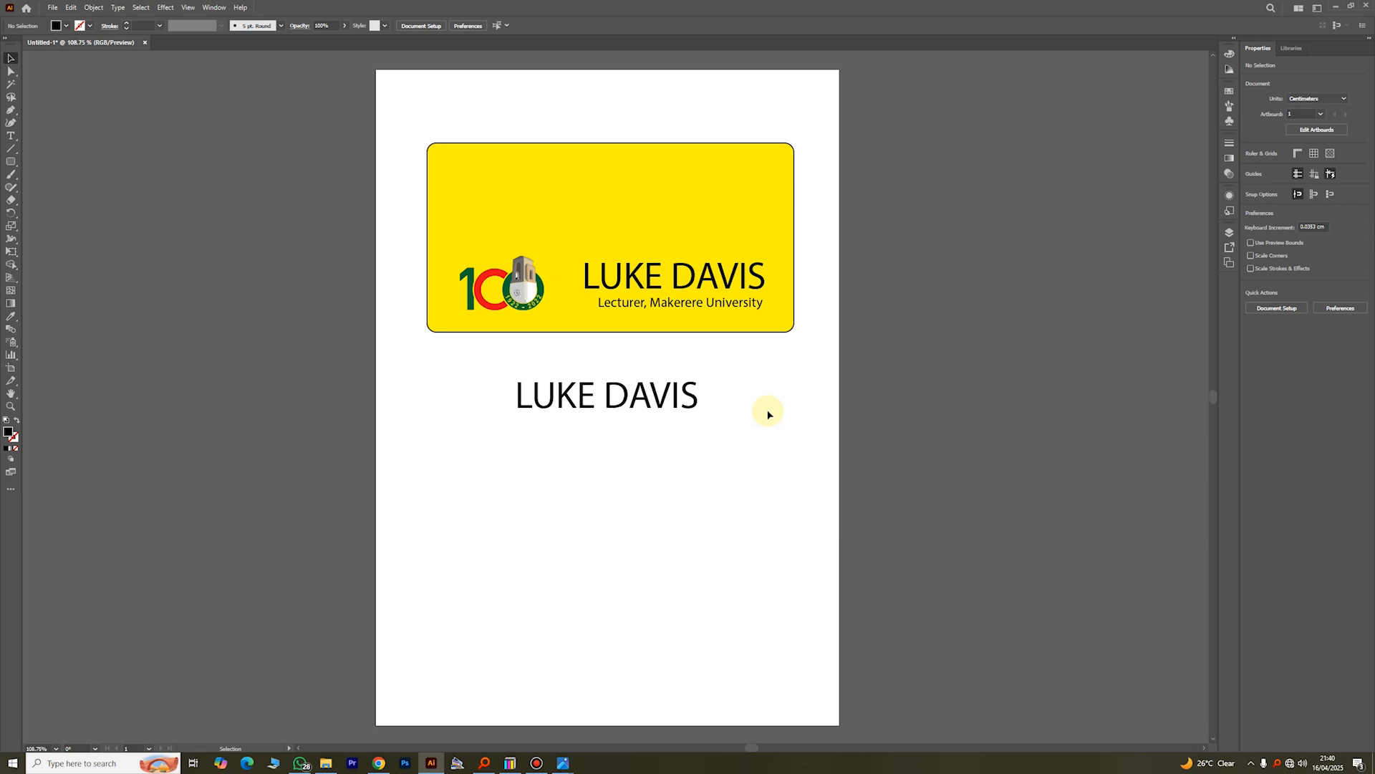
Step: Shift the duplicated name slightly to the right, delete it and select the original name text
click(639, 284)
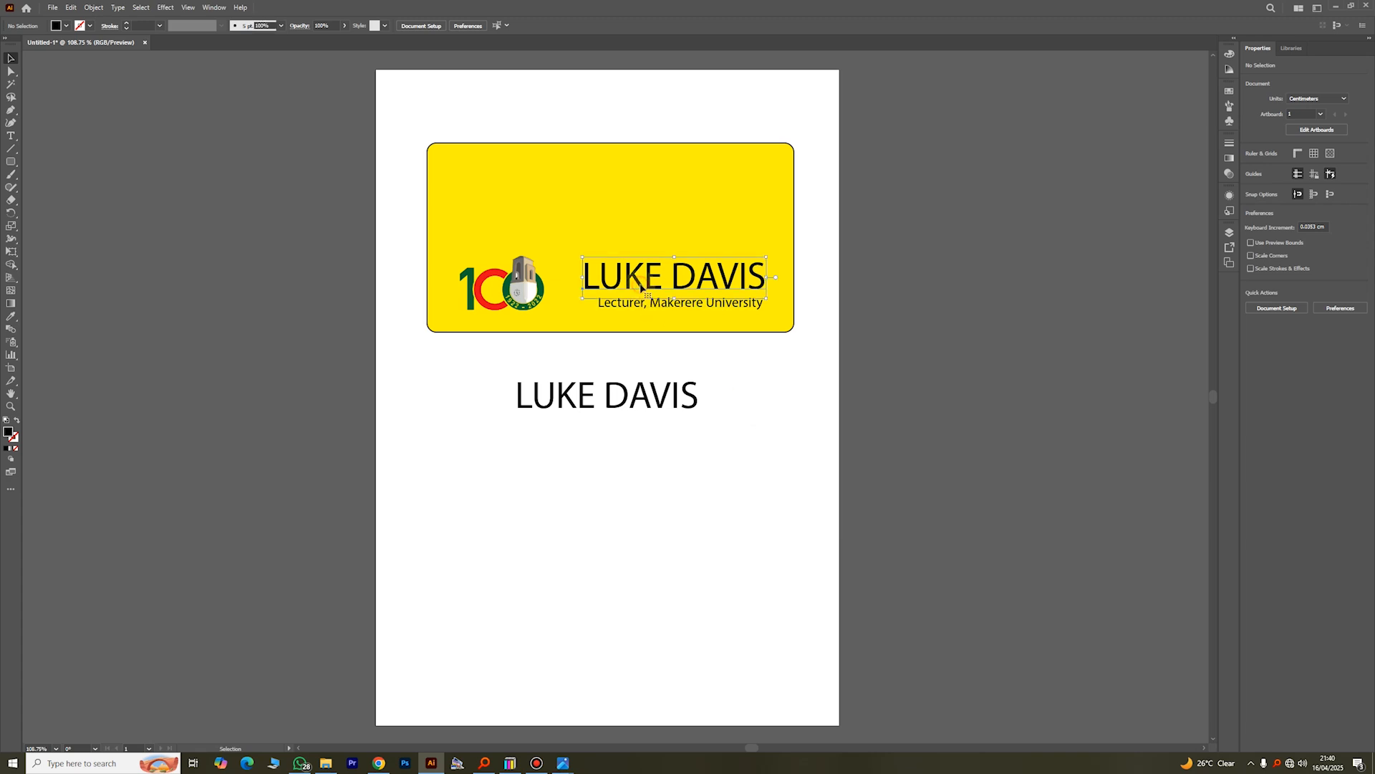
drag(649, 399, 670, 400)
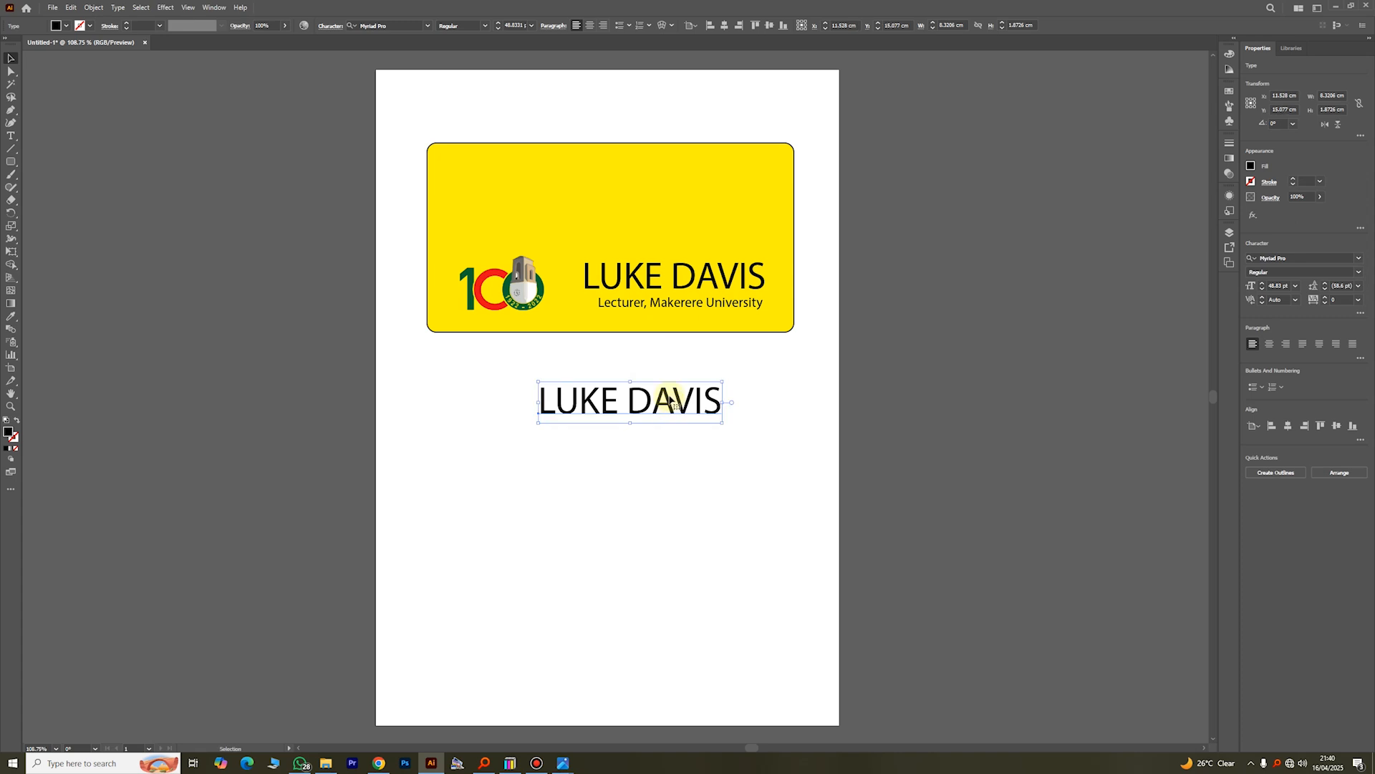
key(Delete)
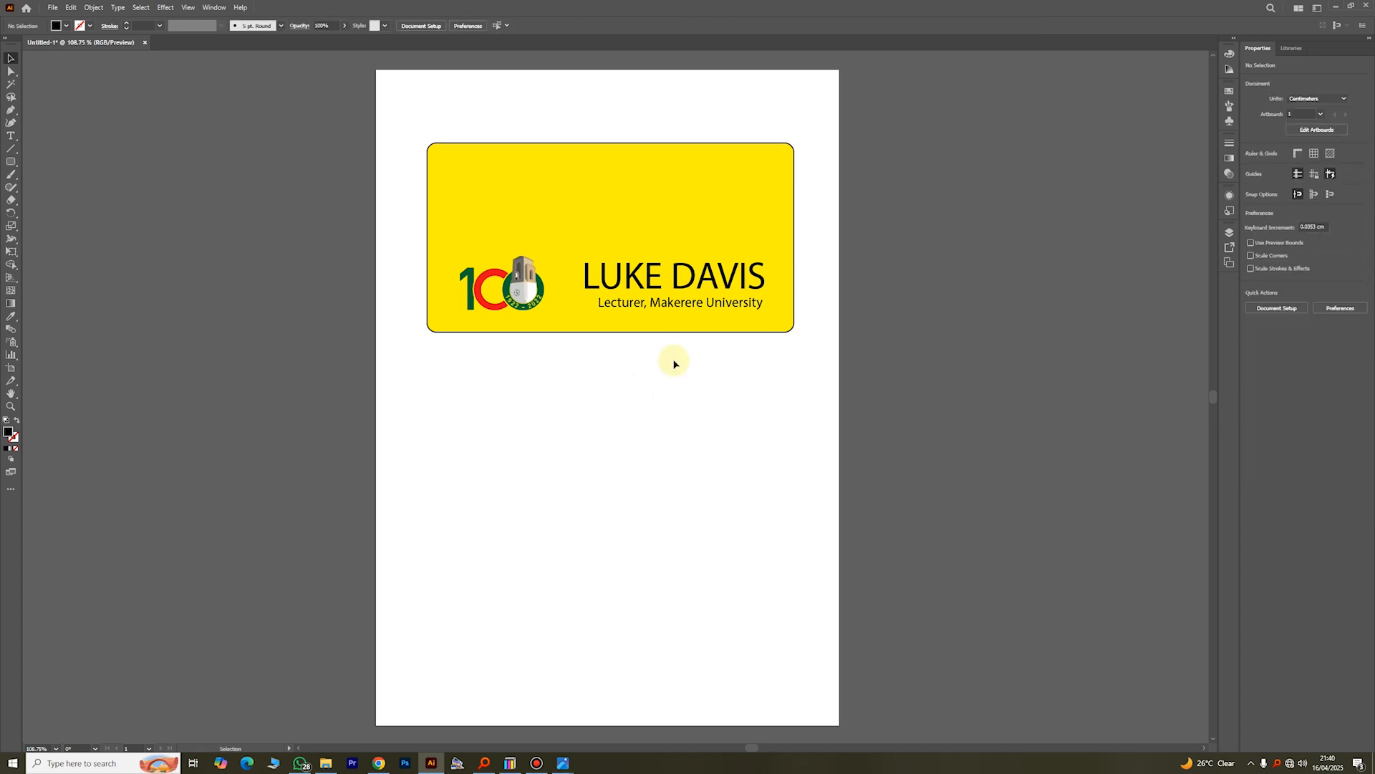
click(674, 289)
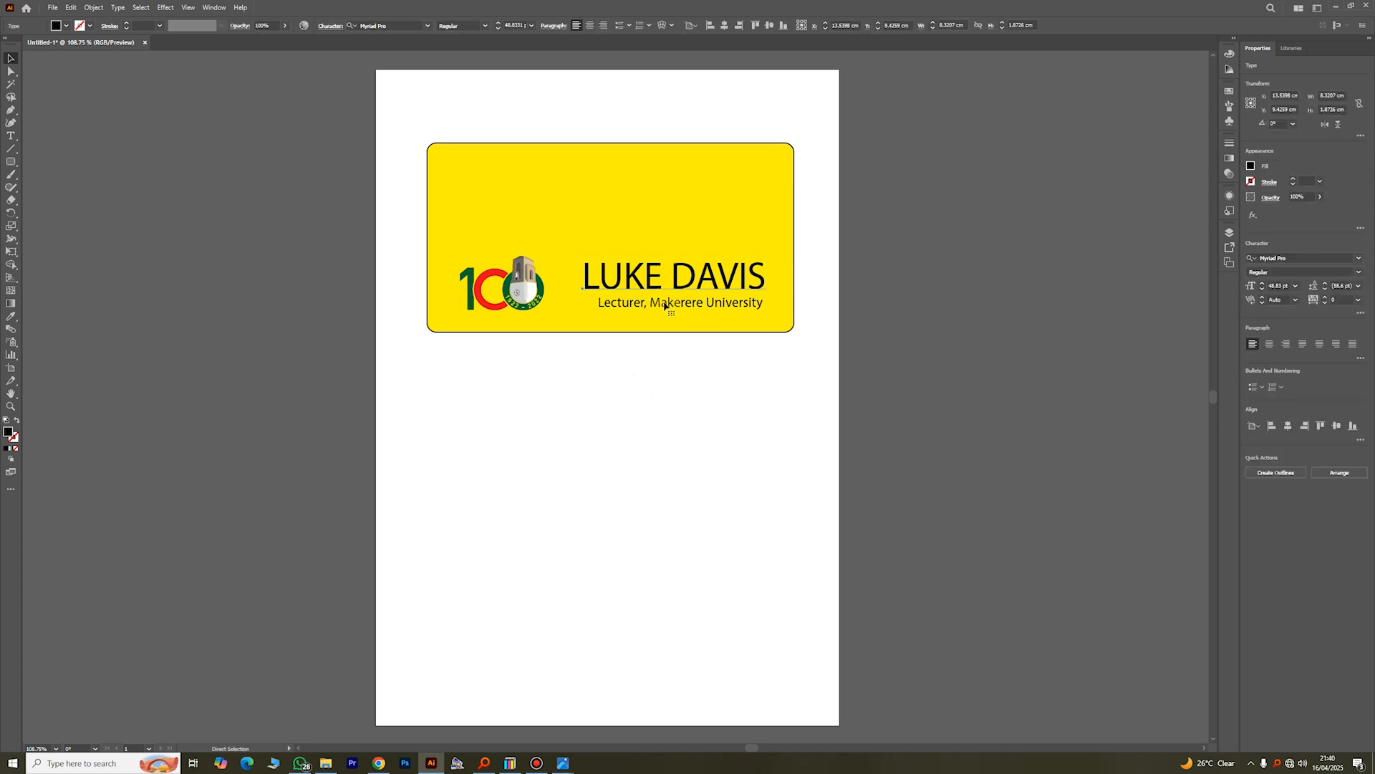
Step: Paste a duplicate of the copied name text onto the page below the yellow rectangle and select it
click(636, 406)
key(a)
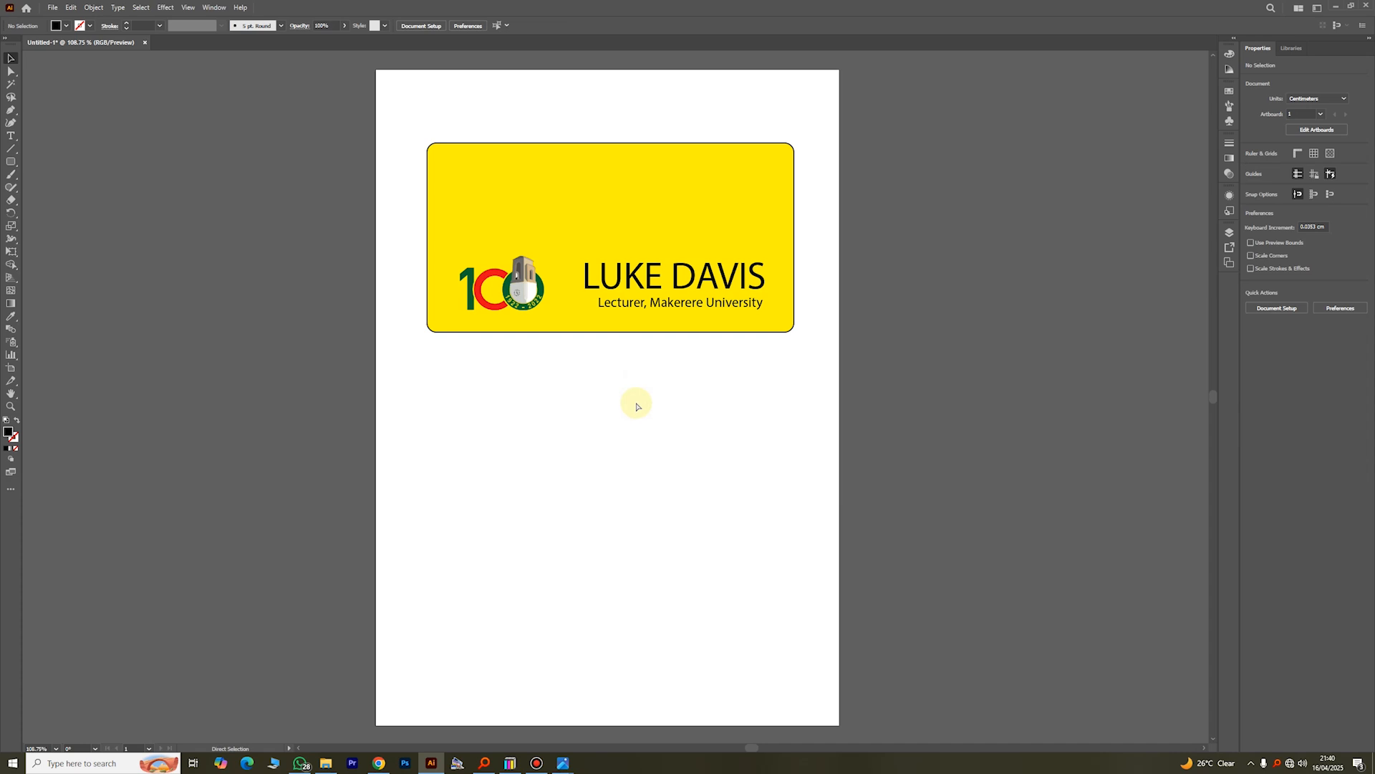
key(ctrl+v)
click(733, 437)
key(v)
click(663, 398)
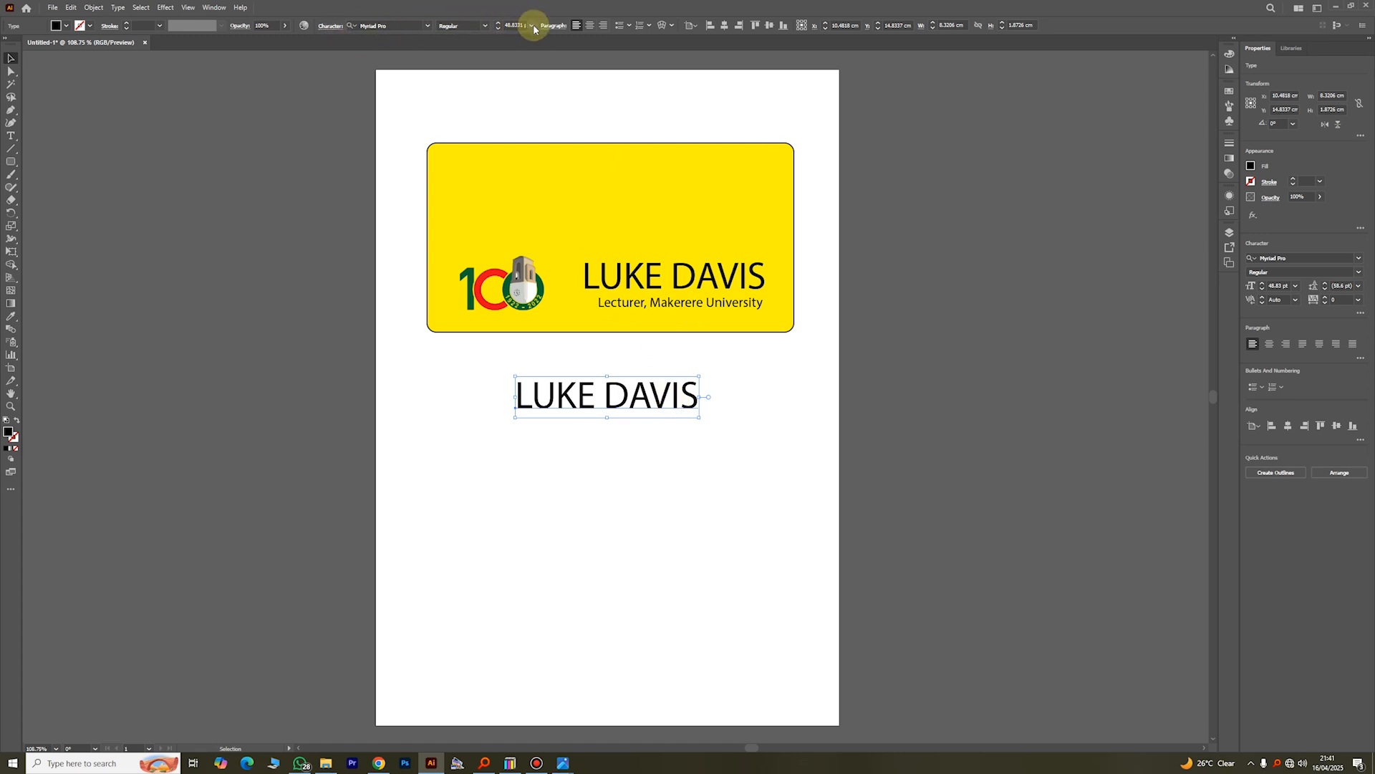
Step: Increase the duplicated name's font size to 70 pt and scale it up slightly from its lower-left corner
click(497, 24)
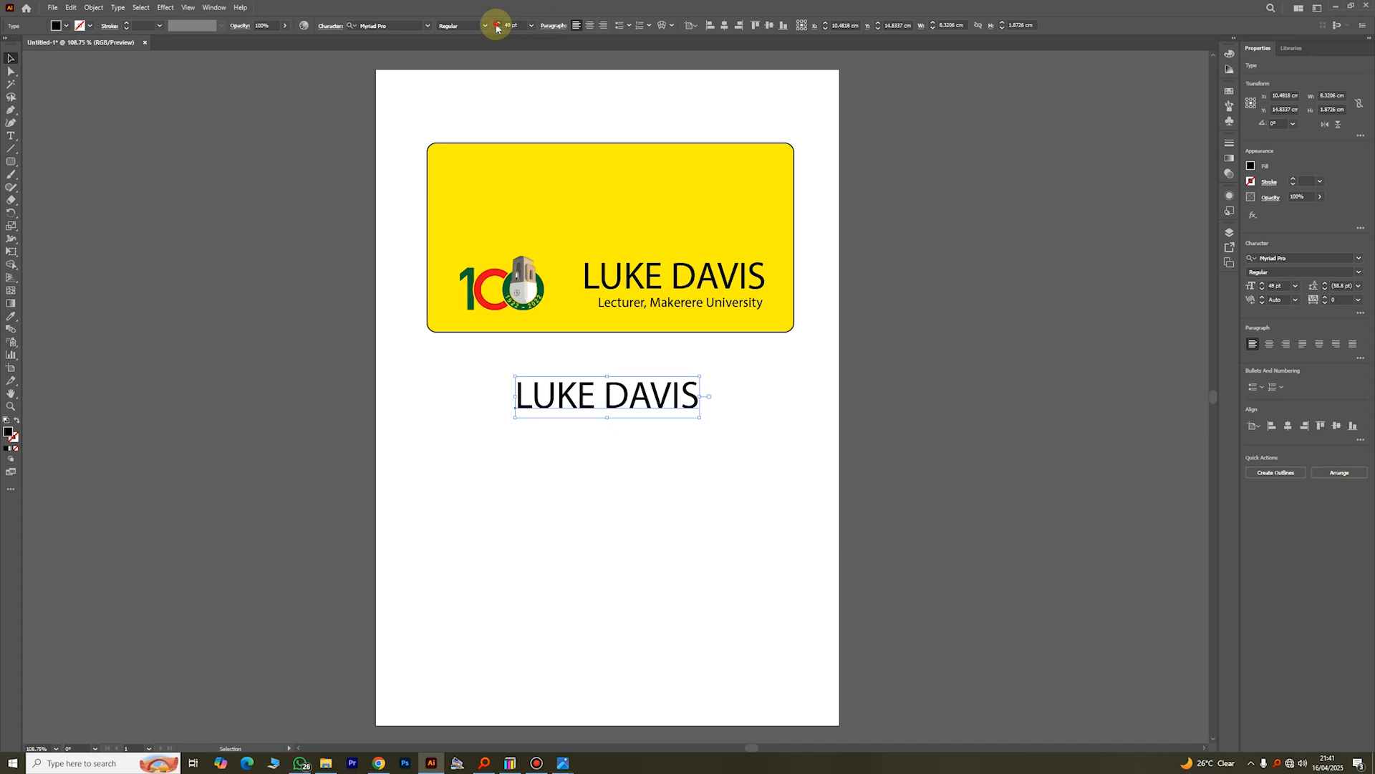
click(498, 24)
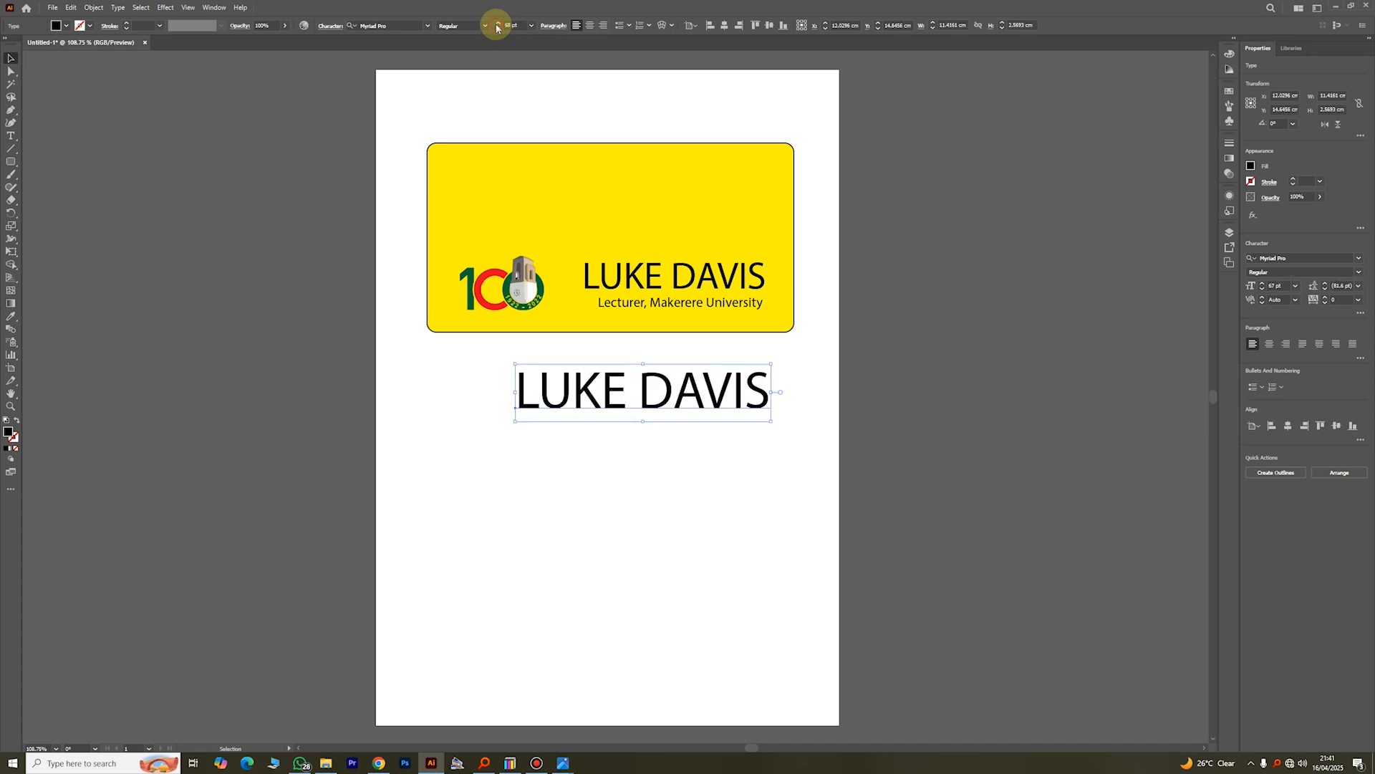
click(497, 24)
click(497, 23)
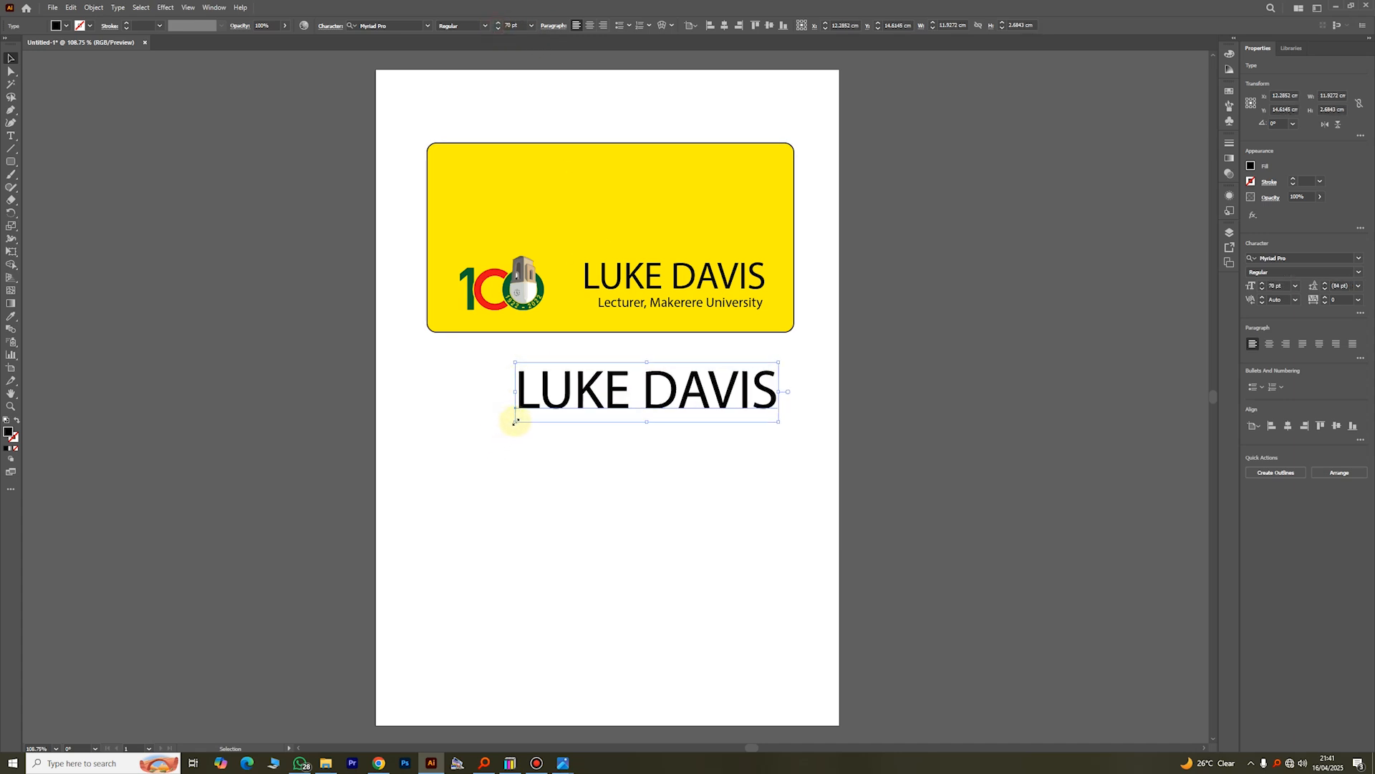
drag(514, 421, 510, 425)
click(569, 455)
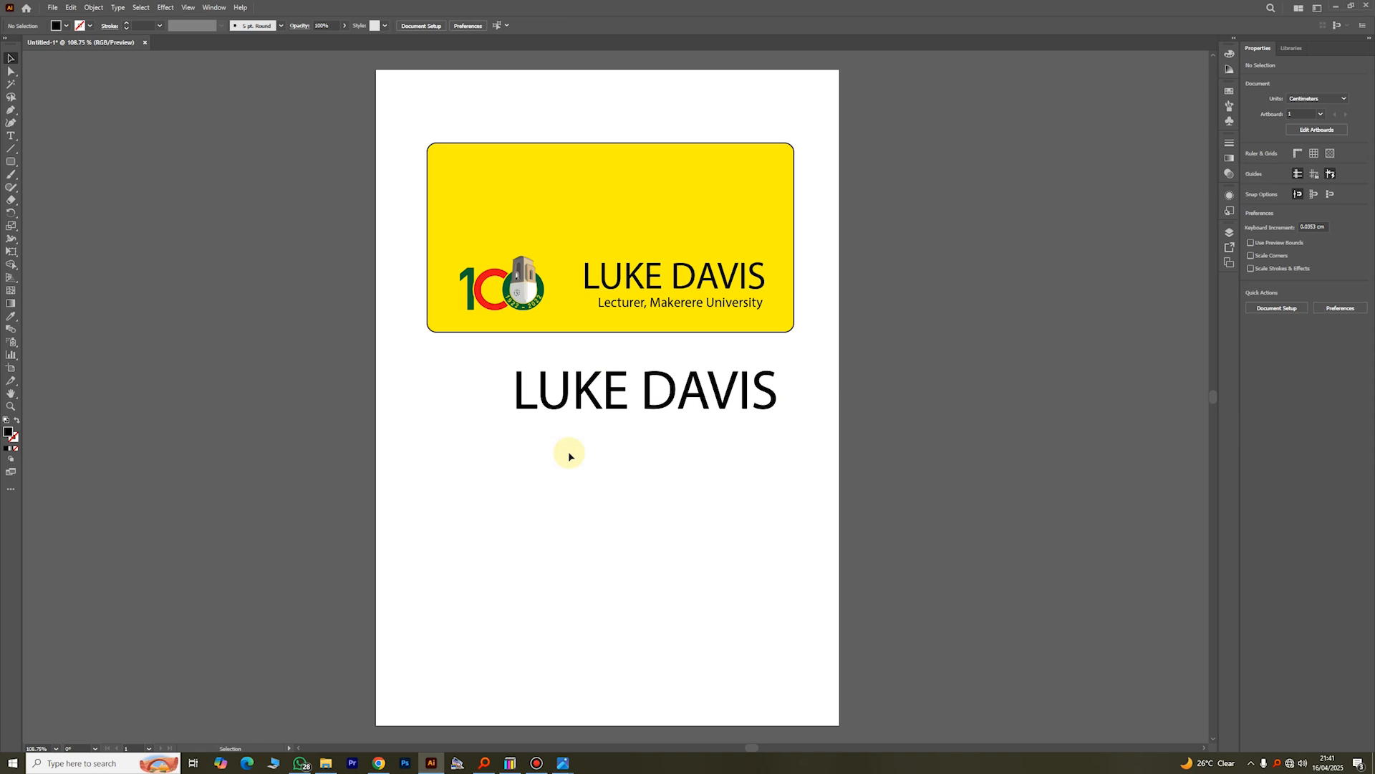
Step: Stretch the duplicated name out of proportion, first taller and then much wider, and shift it across the page
click(565, 403)
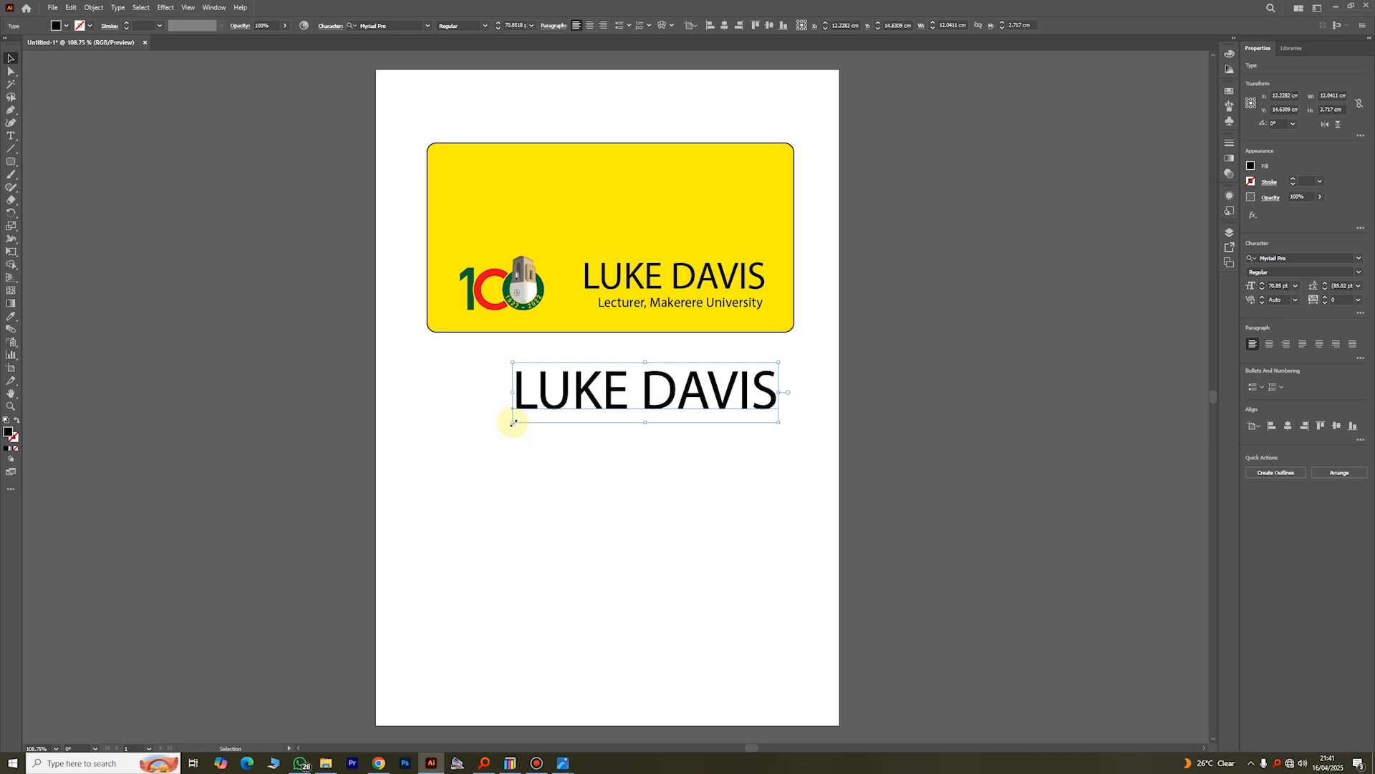
drag(513, 423, 485, 623)
click(398, 477)
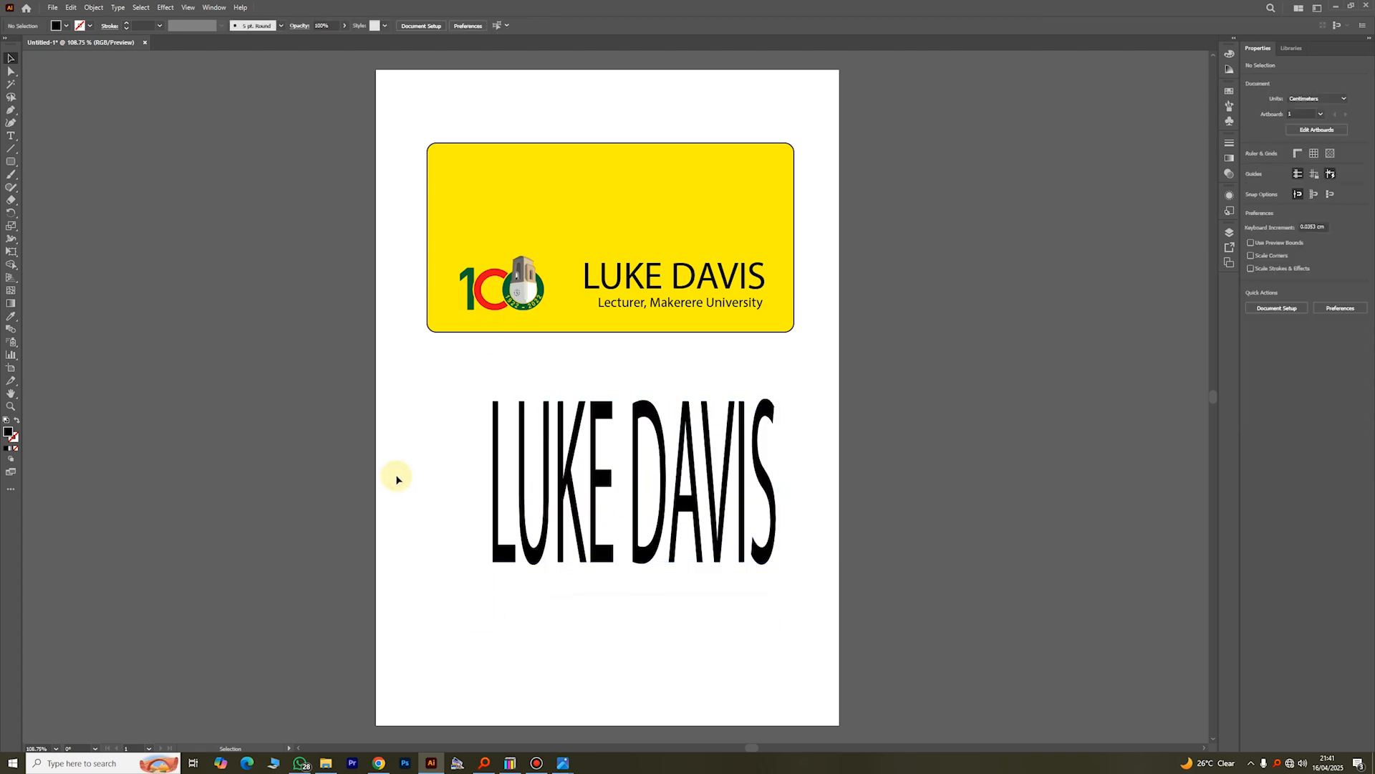
click(493, 514)
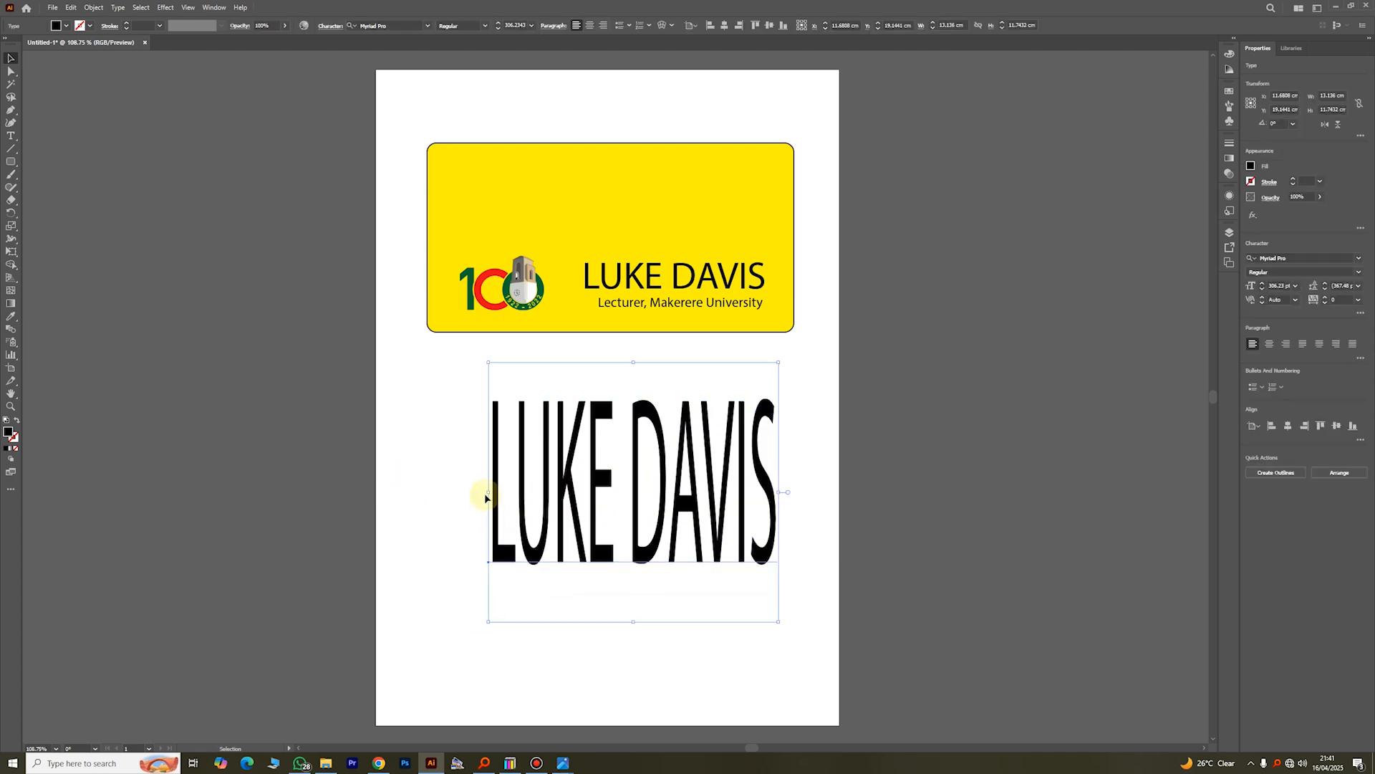
drag(486, 497, 73, 462)
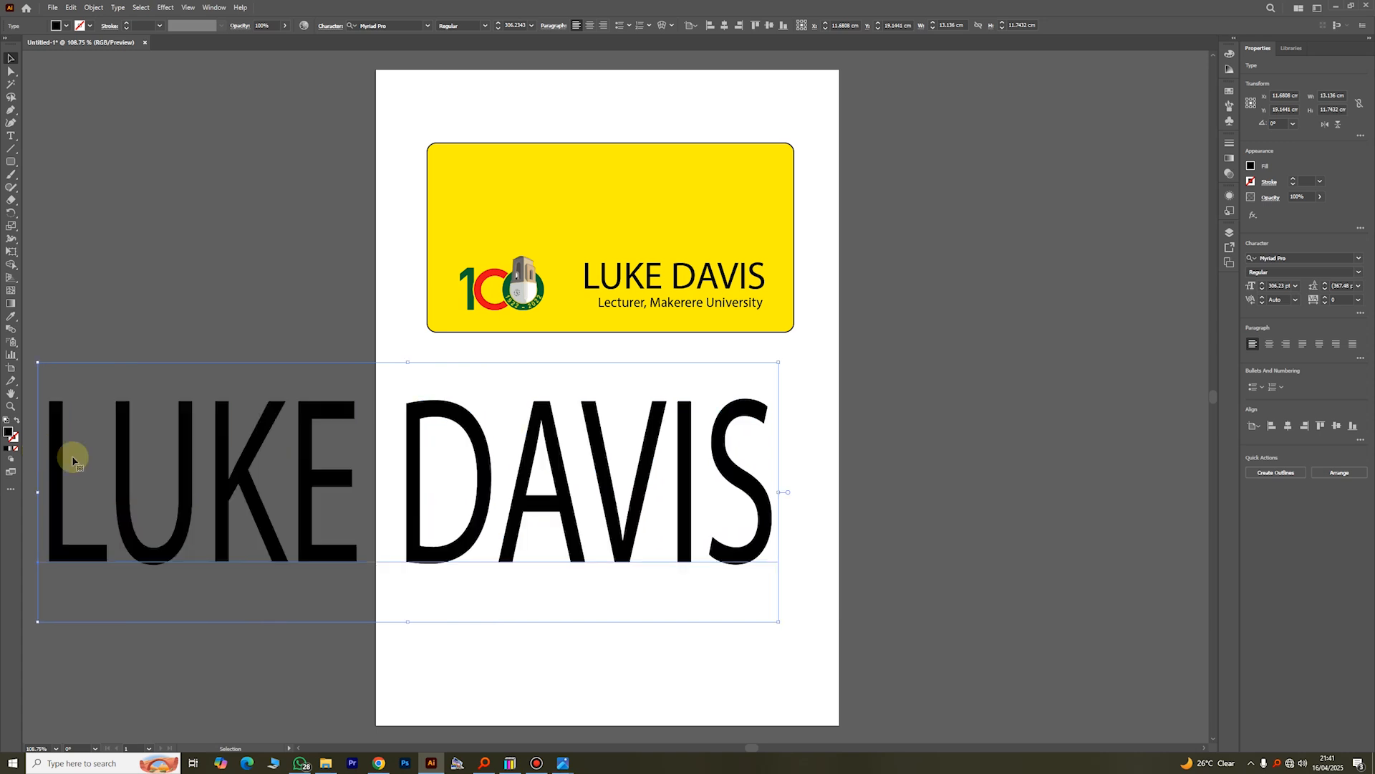
drag(255, 483, 412, 484)
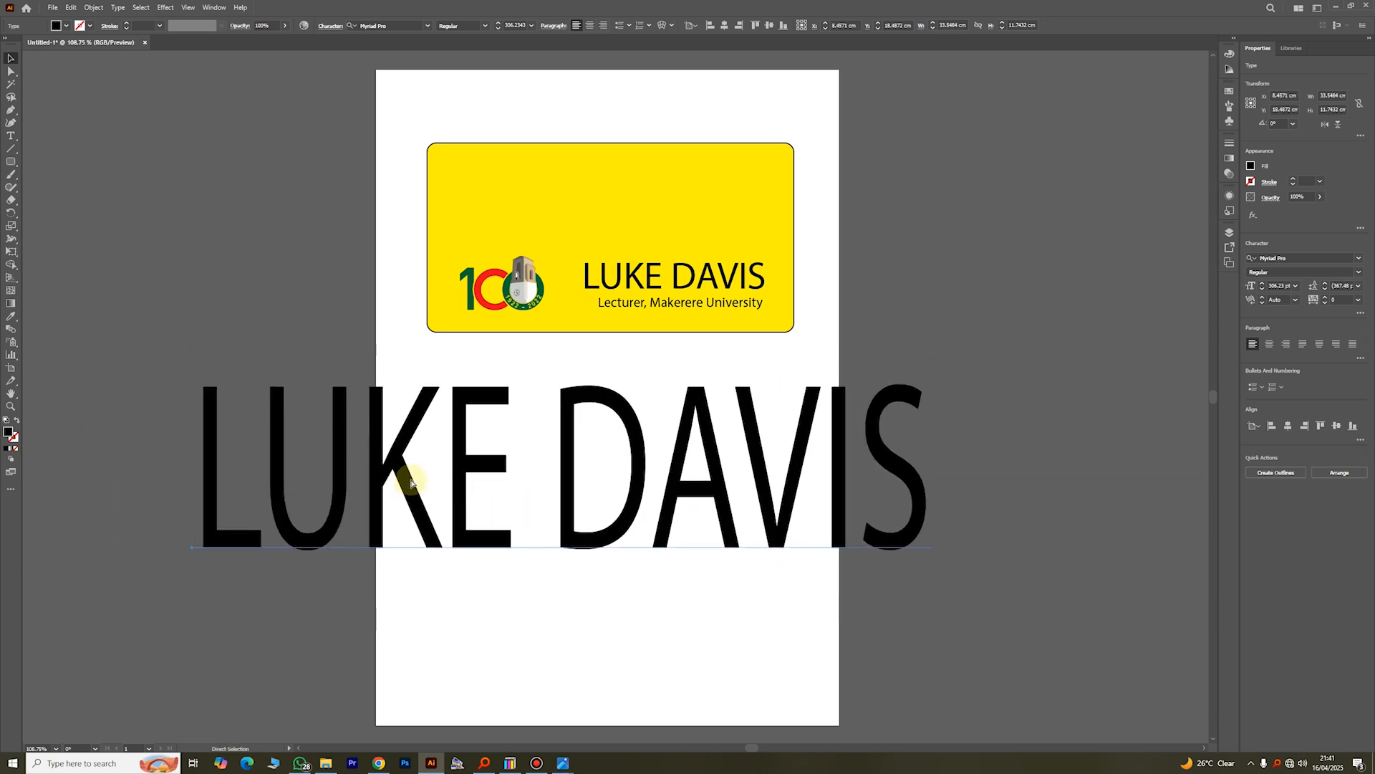
Step: Undo the move and both stretches of the duplicated name
key(ctrl+z)
key(ctrl+z)
key(ctrl+z)
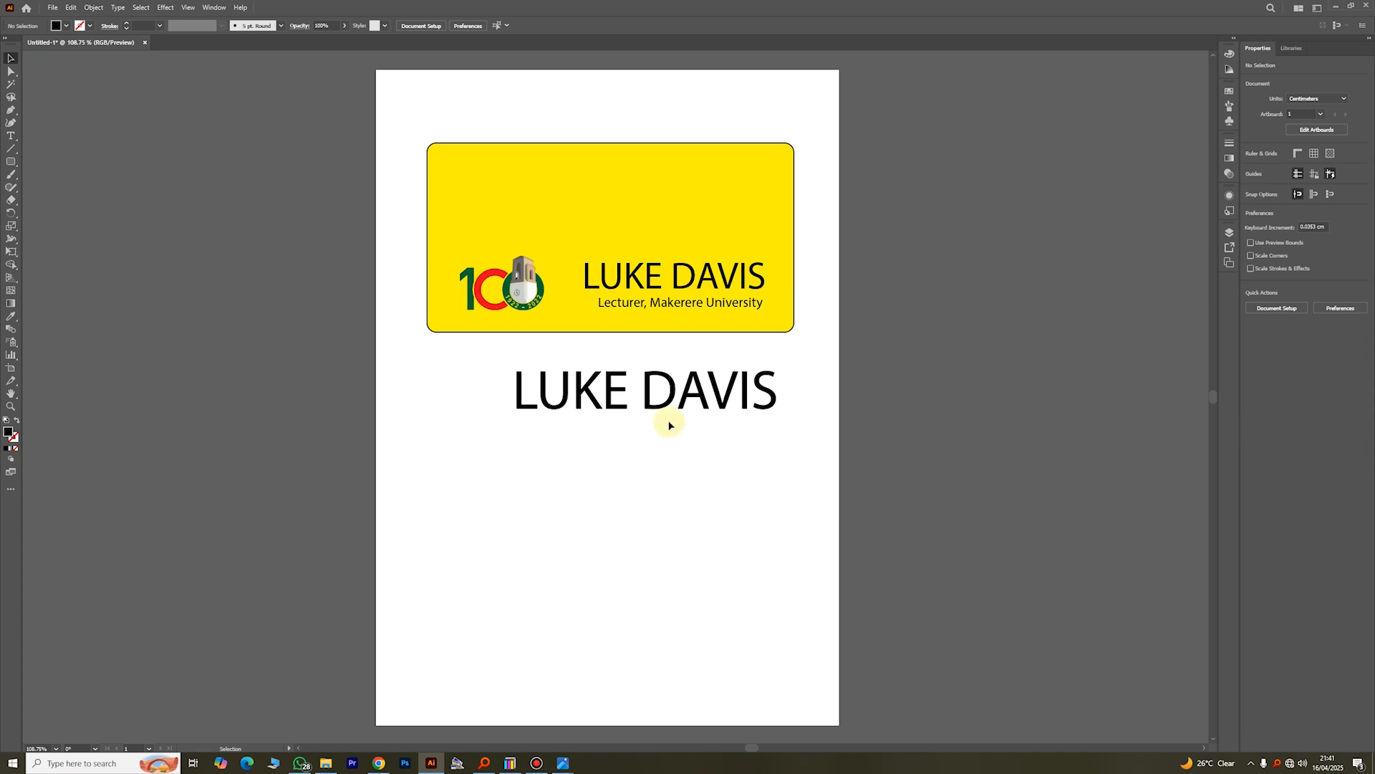
Step: Scale the duplicated name proportionally to about 16.2 cm wide and move it into the upper part of the yellow rectangle
click(664, 404)
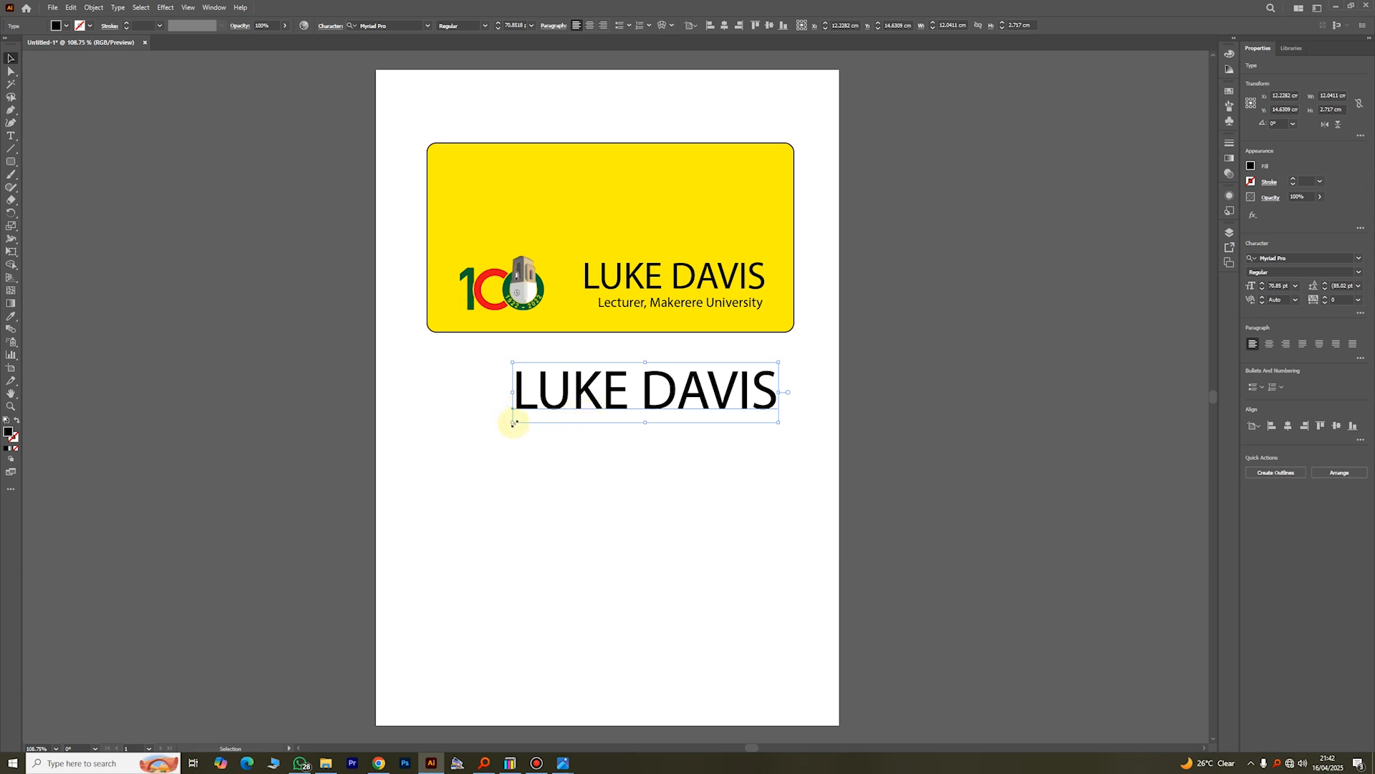
drag(513, 423, 404, 444)
drag(603, 396, 573, 207)
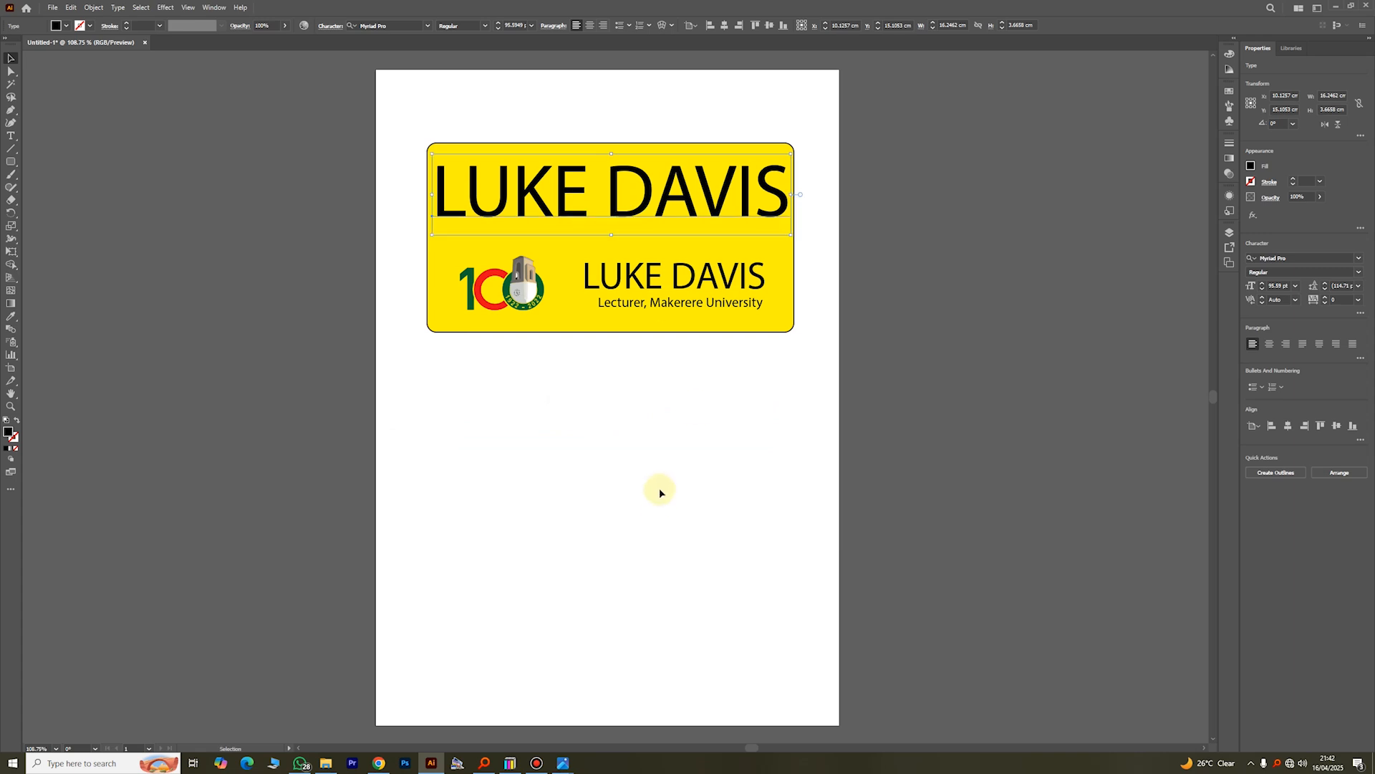
click(661, 493)
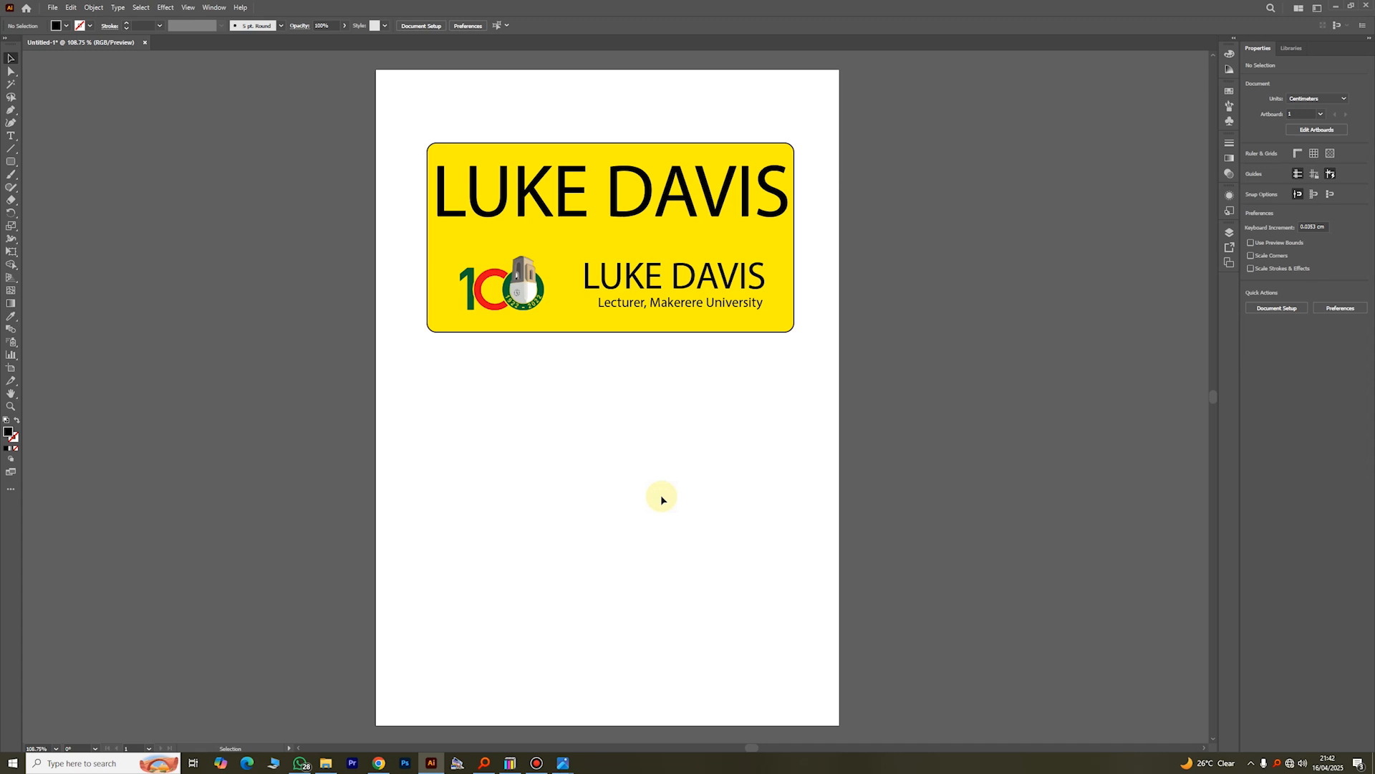
Step: Copy the logo, paste it in front, move the duplicate below the yellow rectangle and delete it
click(516, 306)
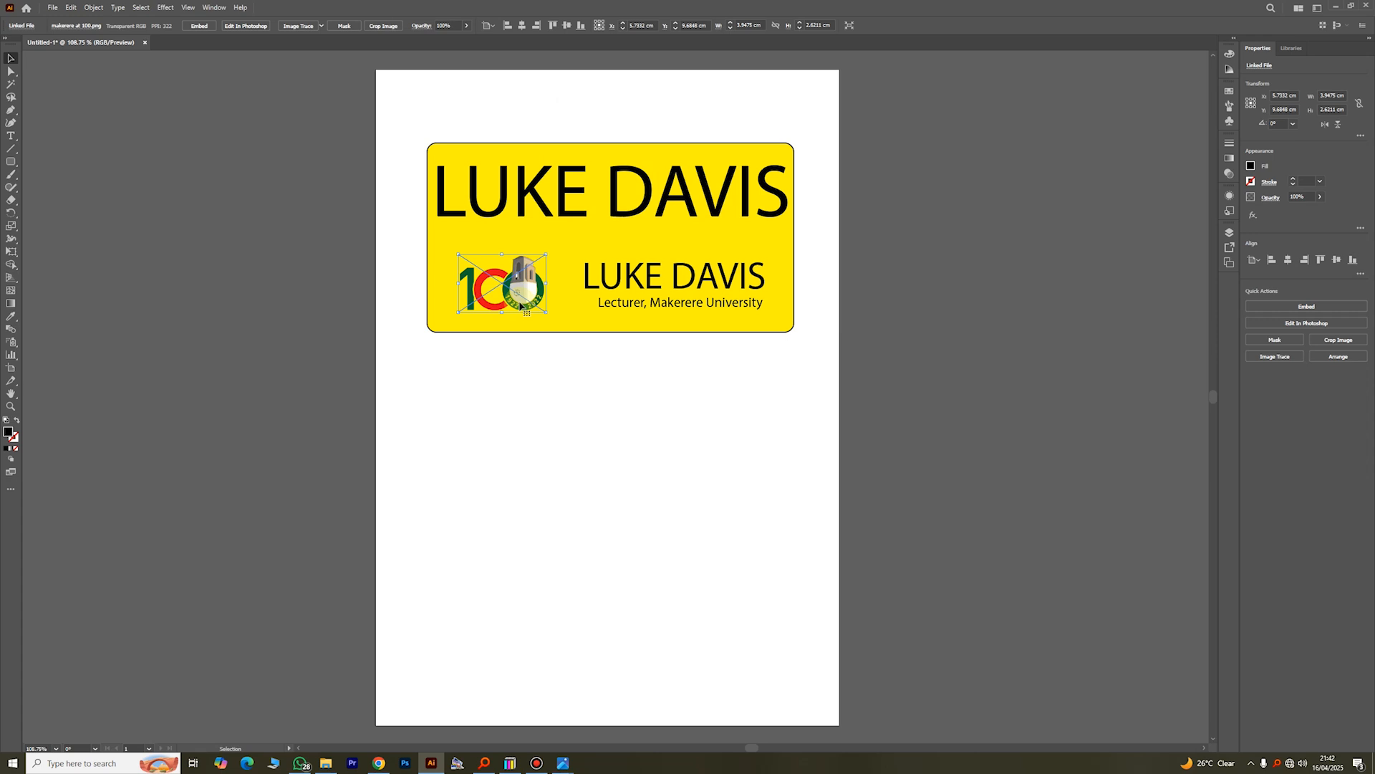
right_click(521, 306)
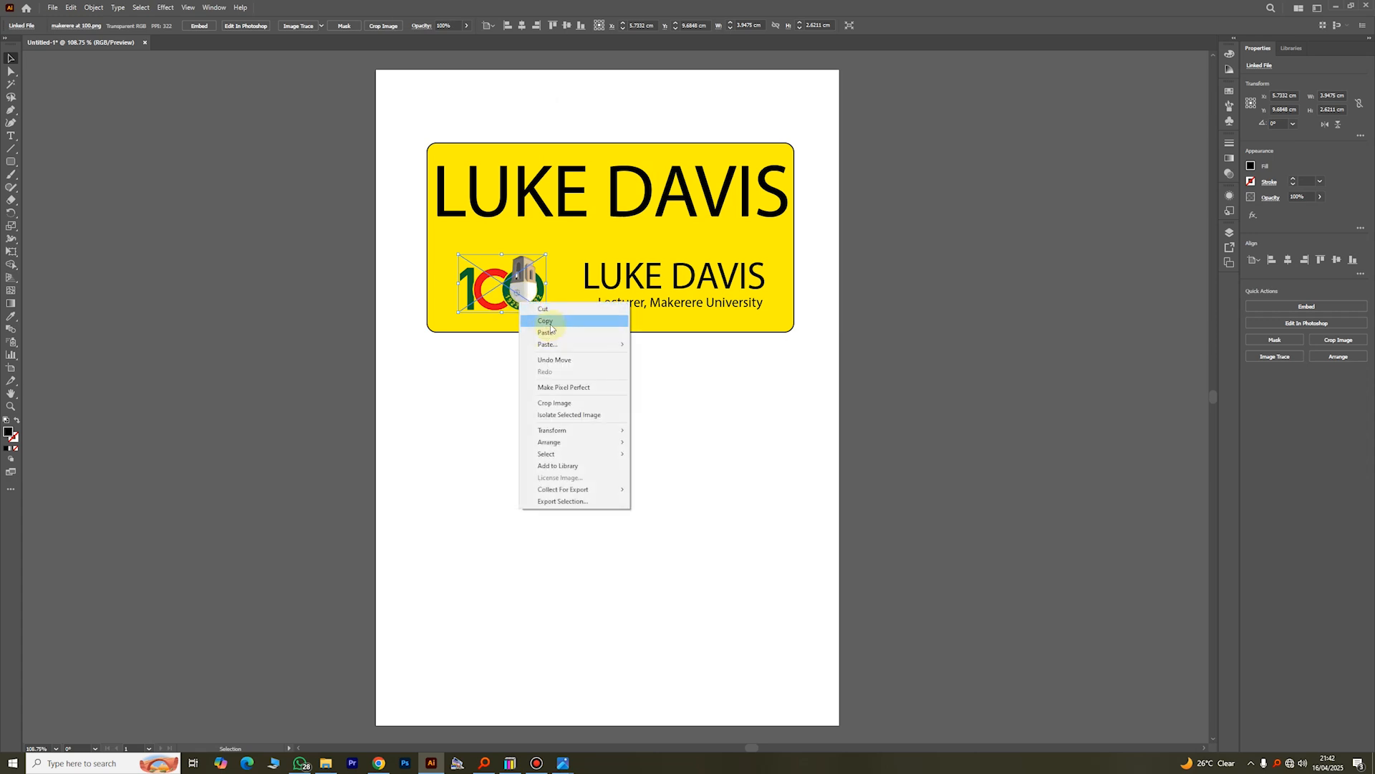
click(538, 381)
right_click(538, 382)
mouse_move(604, 425)
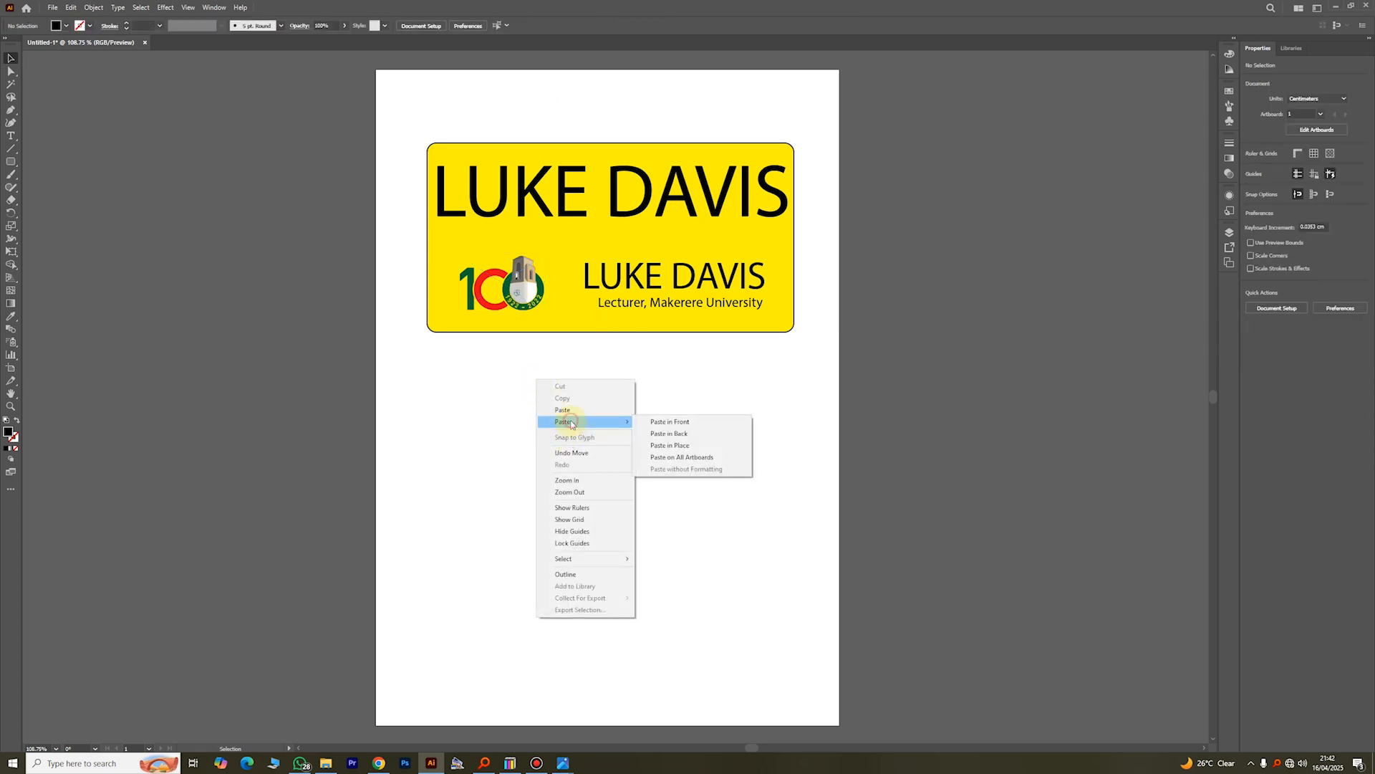
click(666, 422)
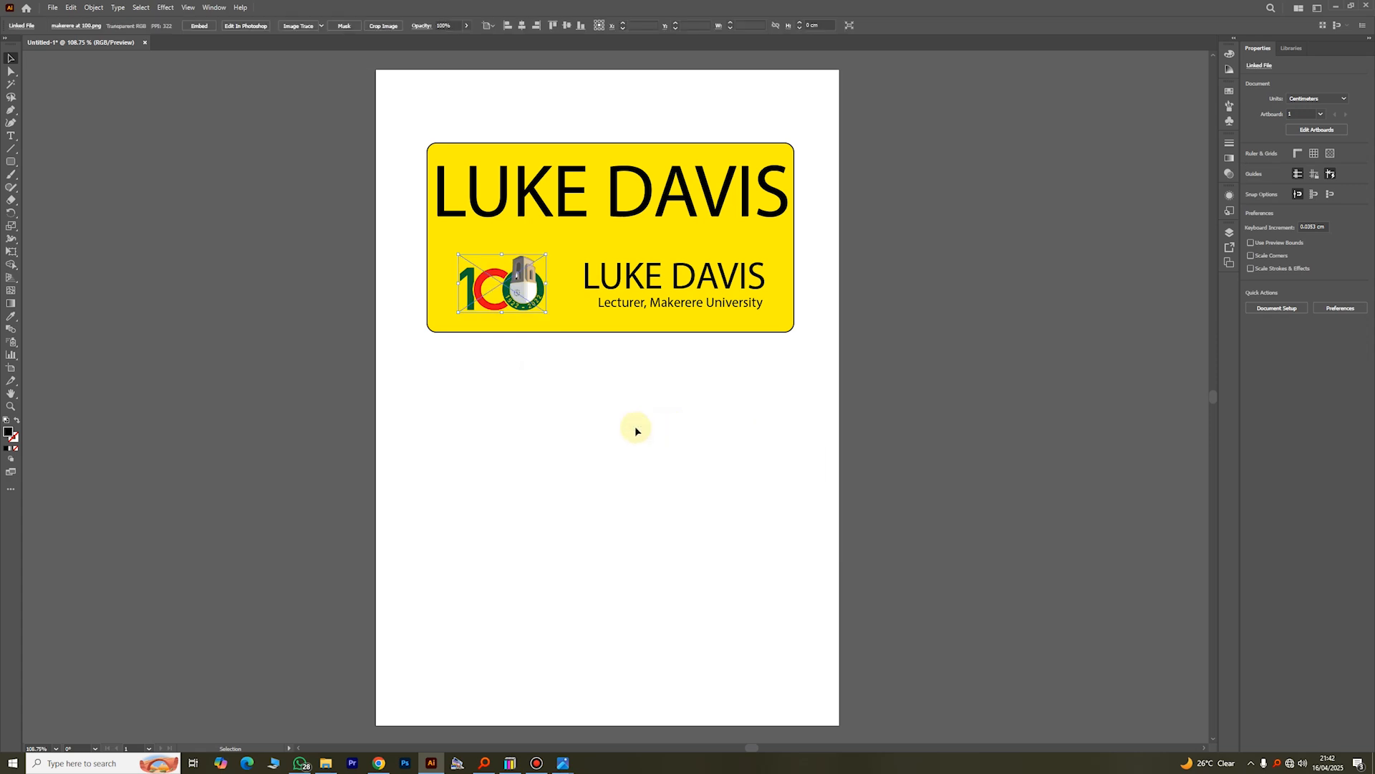
drag(528, 299, 546, 429)
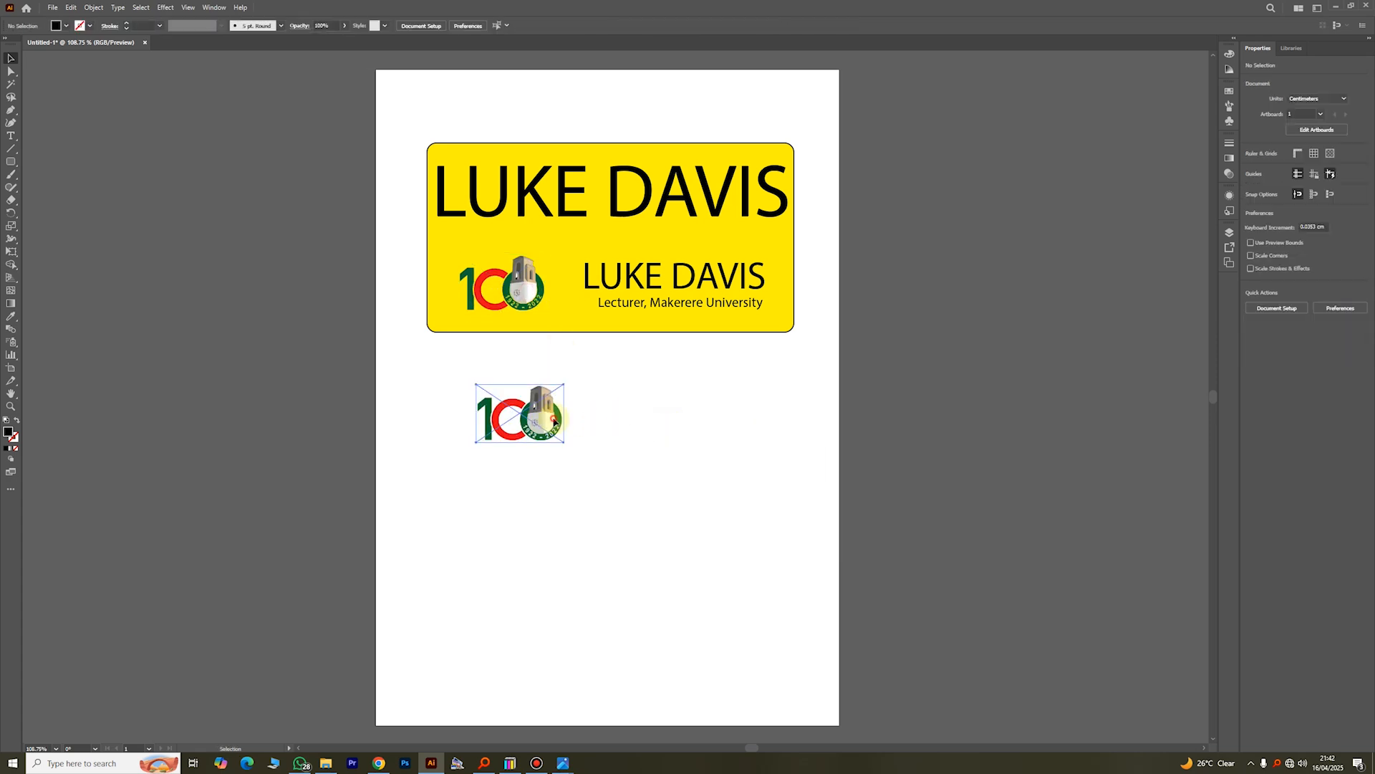
key(Delete)
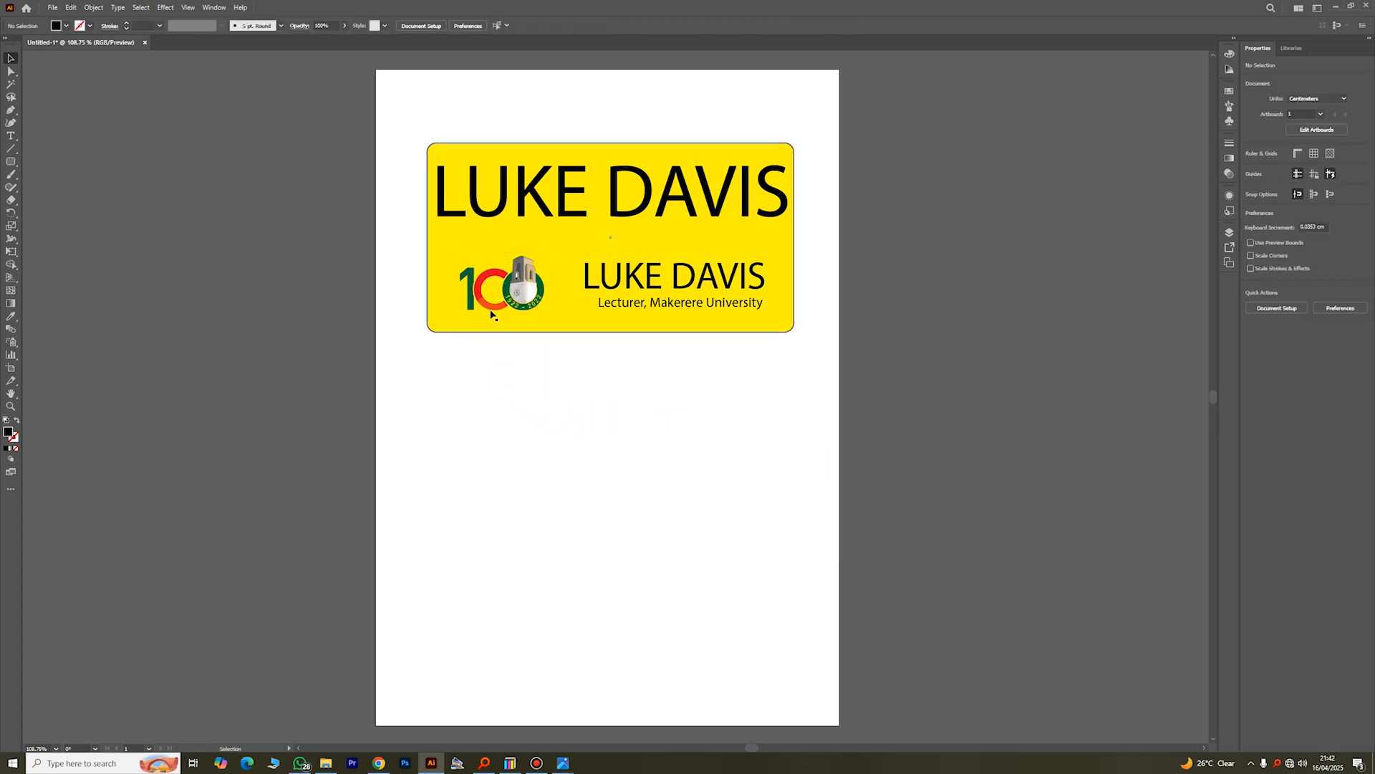
Step: Pull a duplicate directly off the original logo onto the page below the yellow rectangle and delete that copy
click(516, 301)
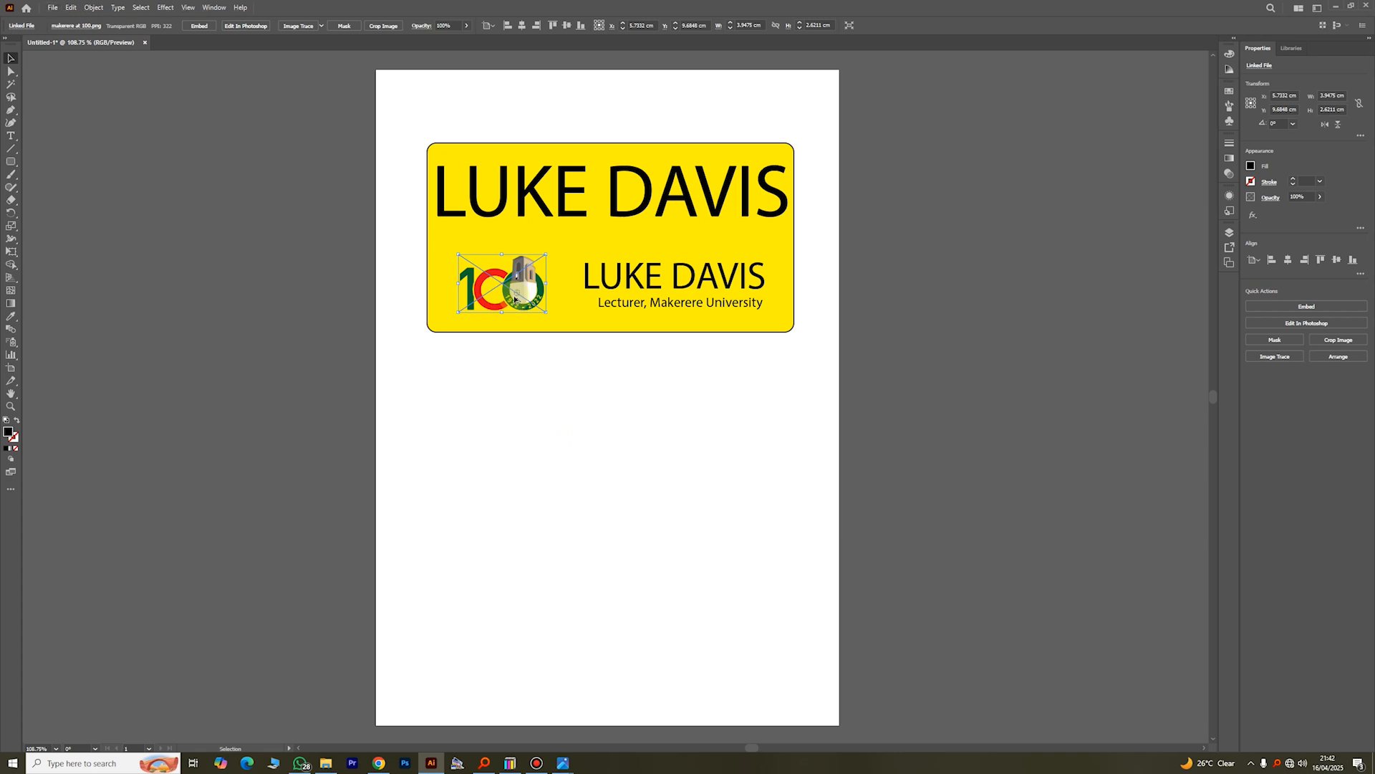
drag(537, 322, 707, 419)
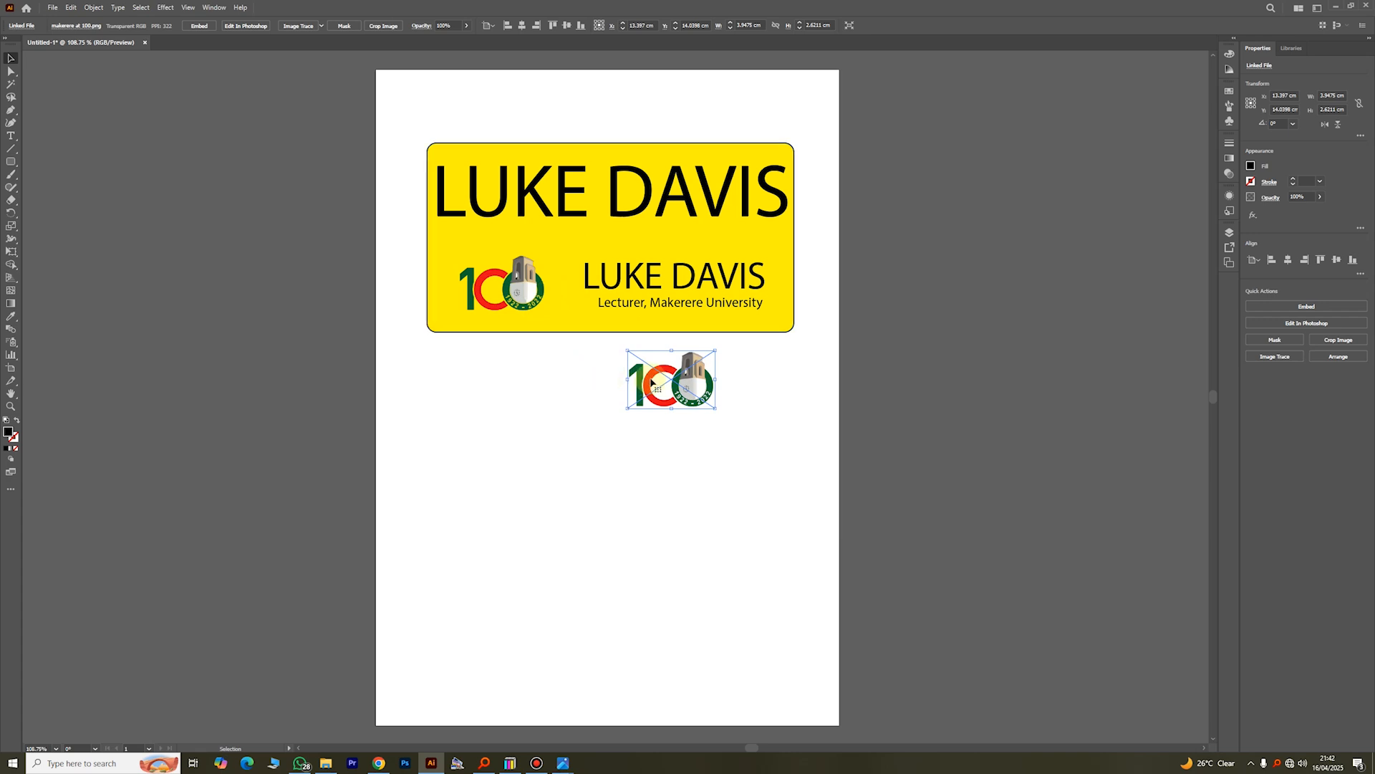
key(Delete)
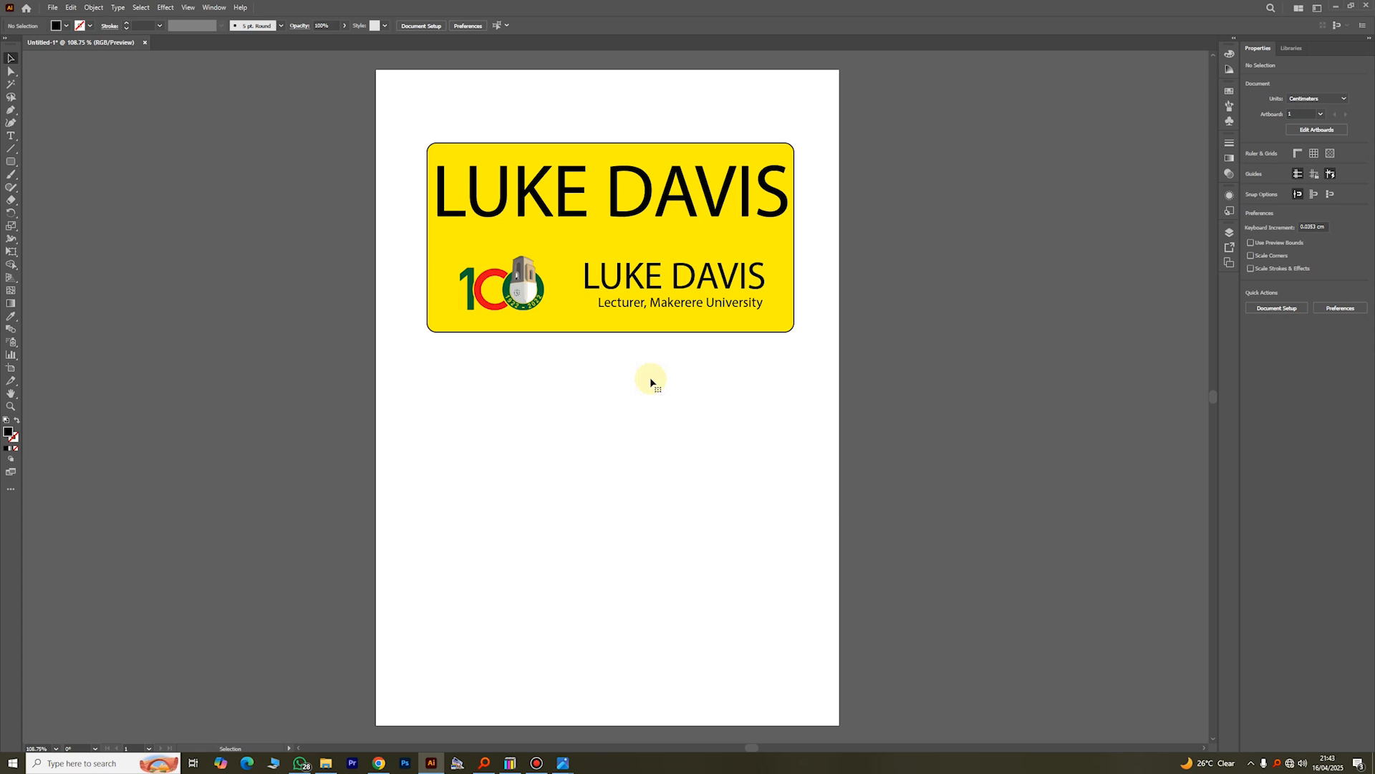
click(11, 57)
click(595, 378)
click(510, 283)
click(623, 466)
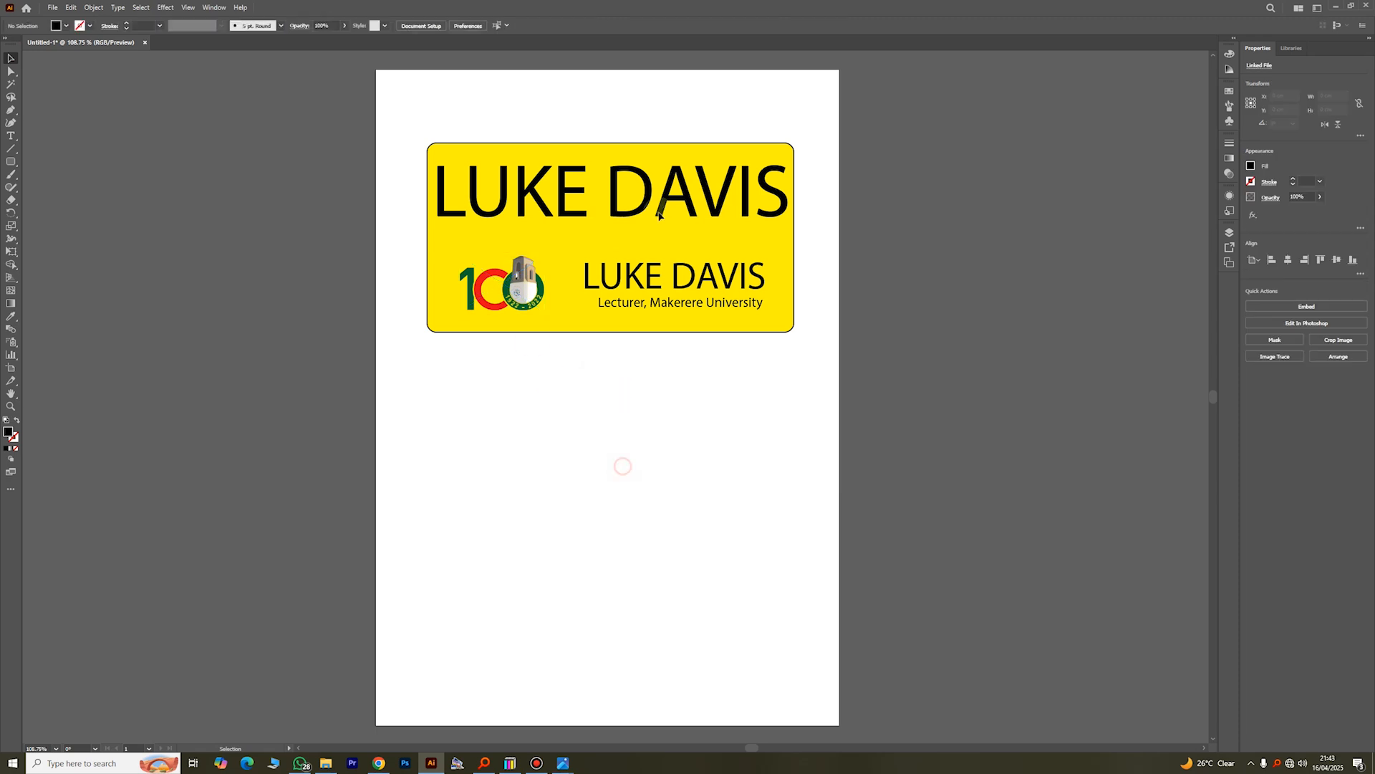
Step: Place Makerere-Main-Building.jpg from the Everything search window and move the photo over the right part of the yellow rectangle
click(485, 762)
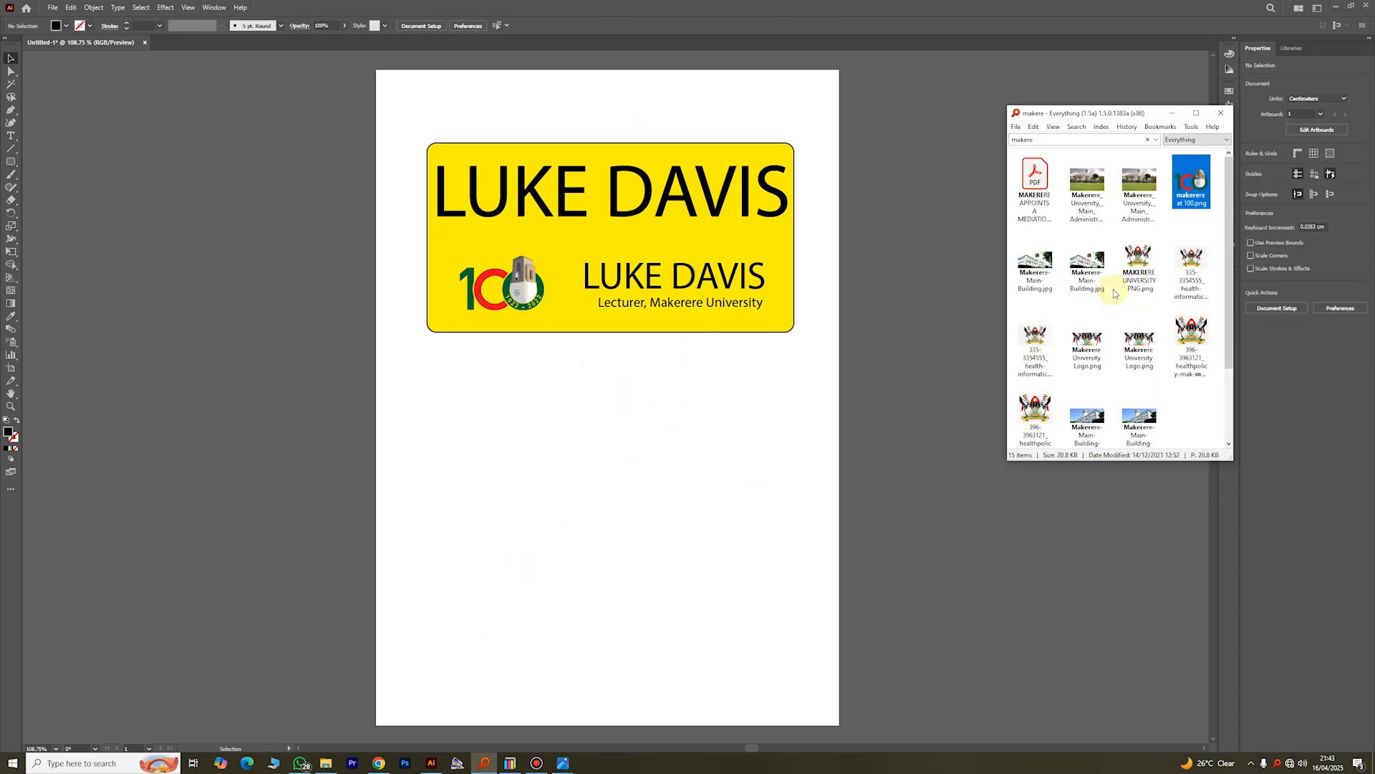
drag(1086, 264, 671, 534)
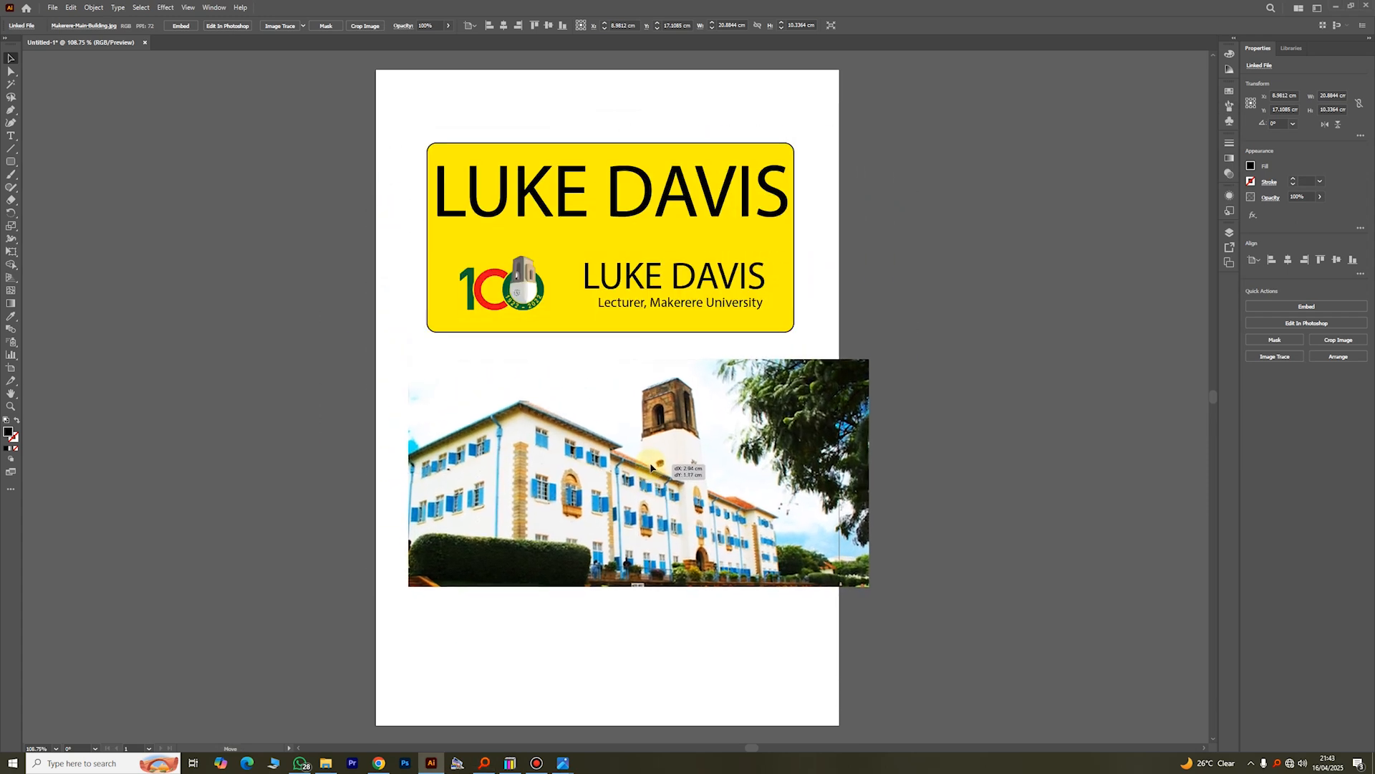
drag(691, 457, 926, 240)
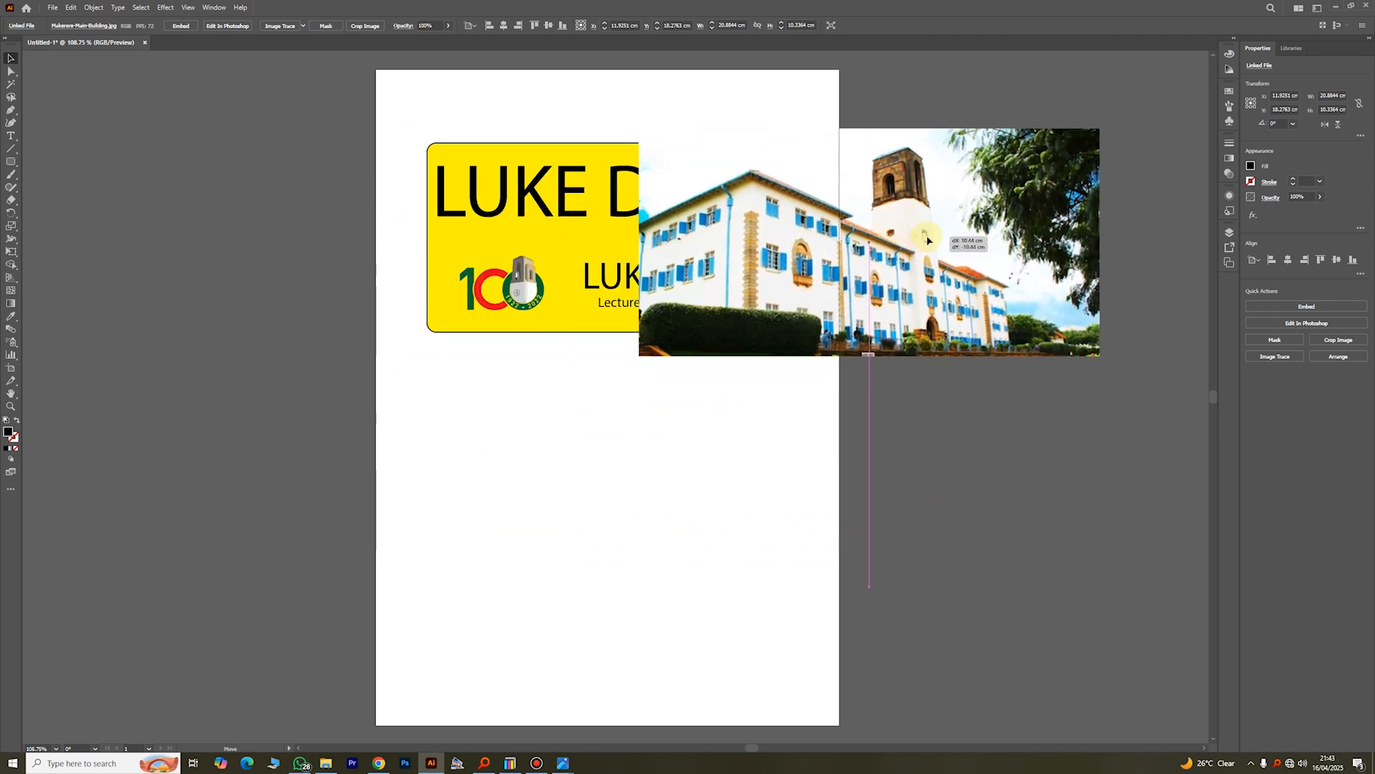
Step: Send the building photo behind the yellow rectangle and its contents and shift it slightly up and left
right_click(914, 293)
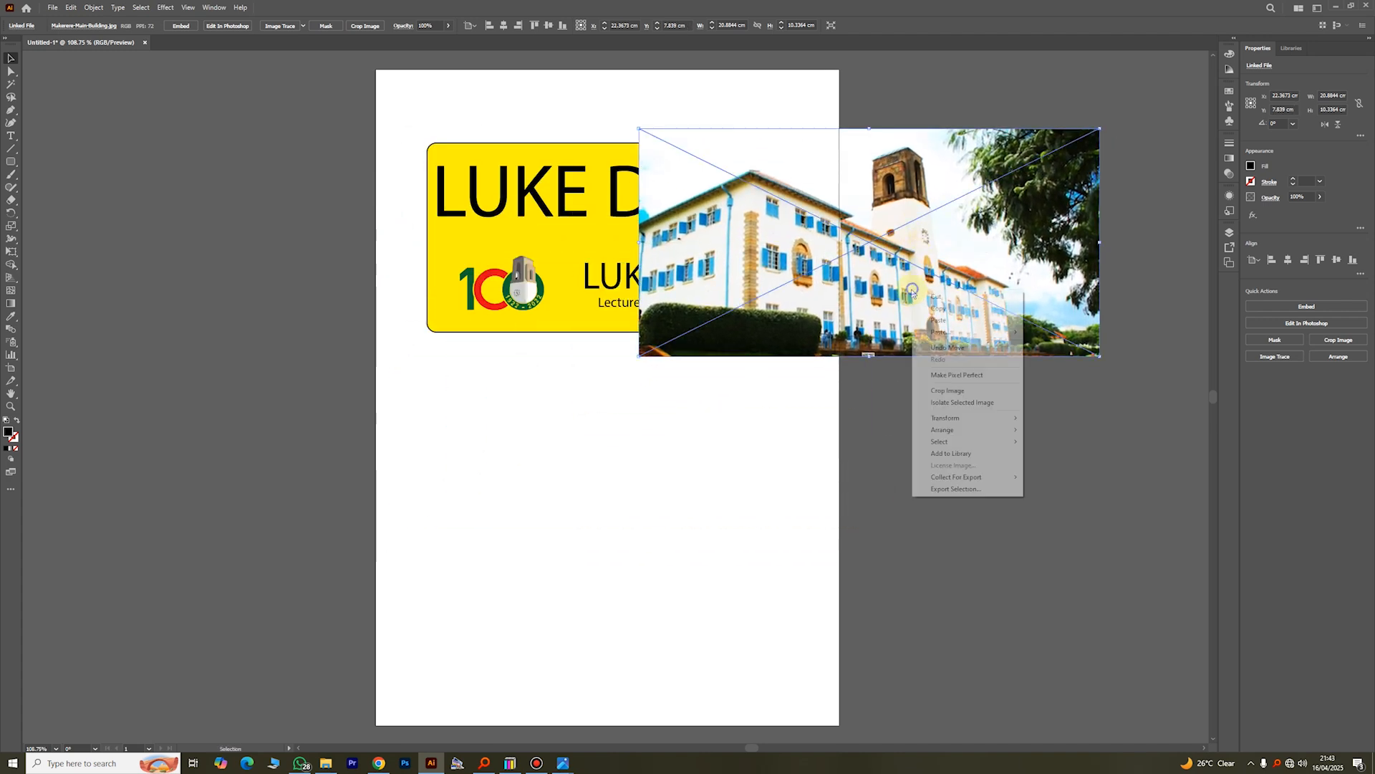
mouse_move(981, 440)
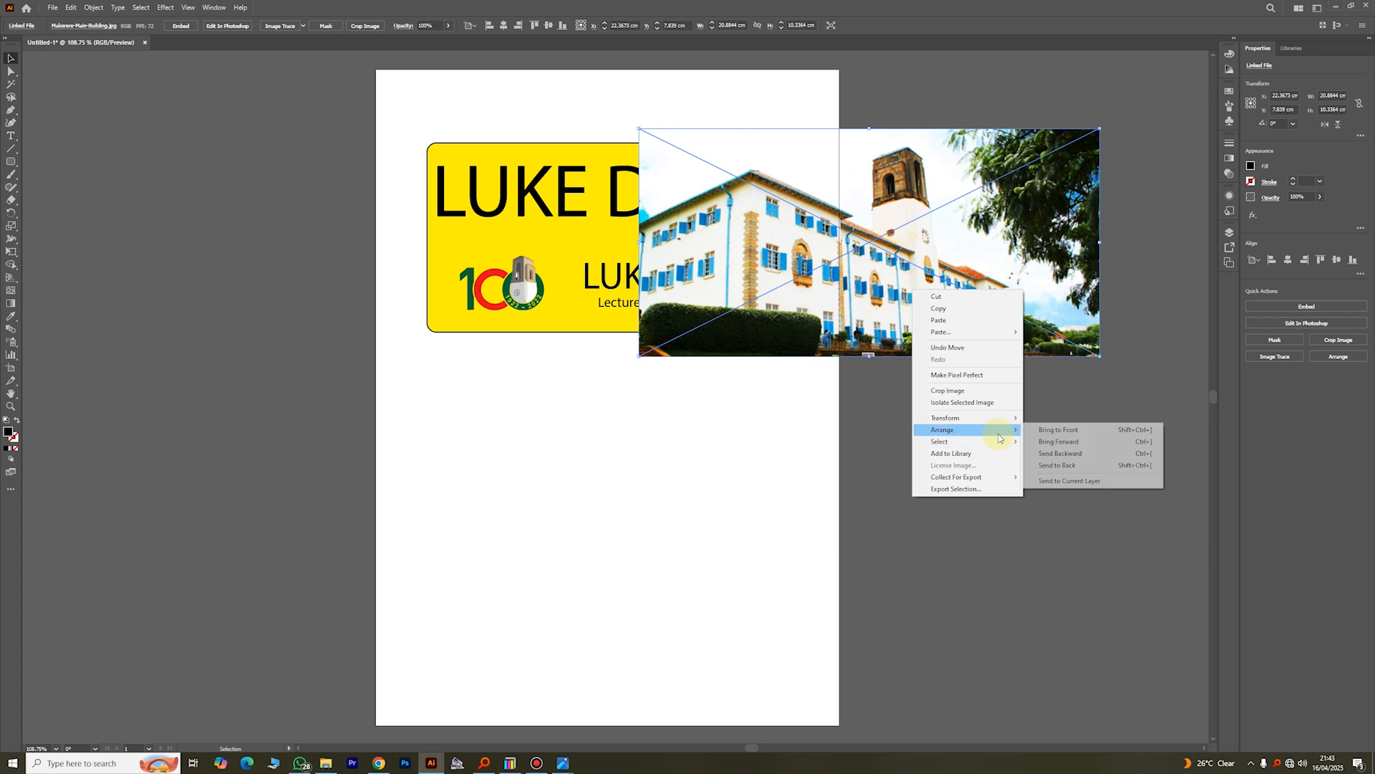
click(1071, 456)
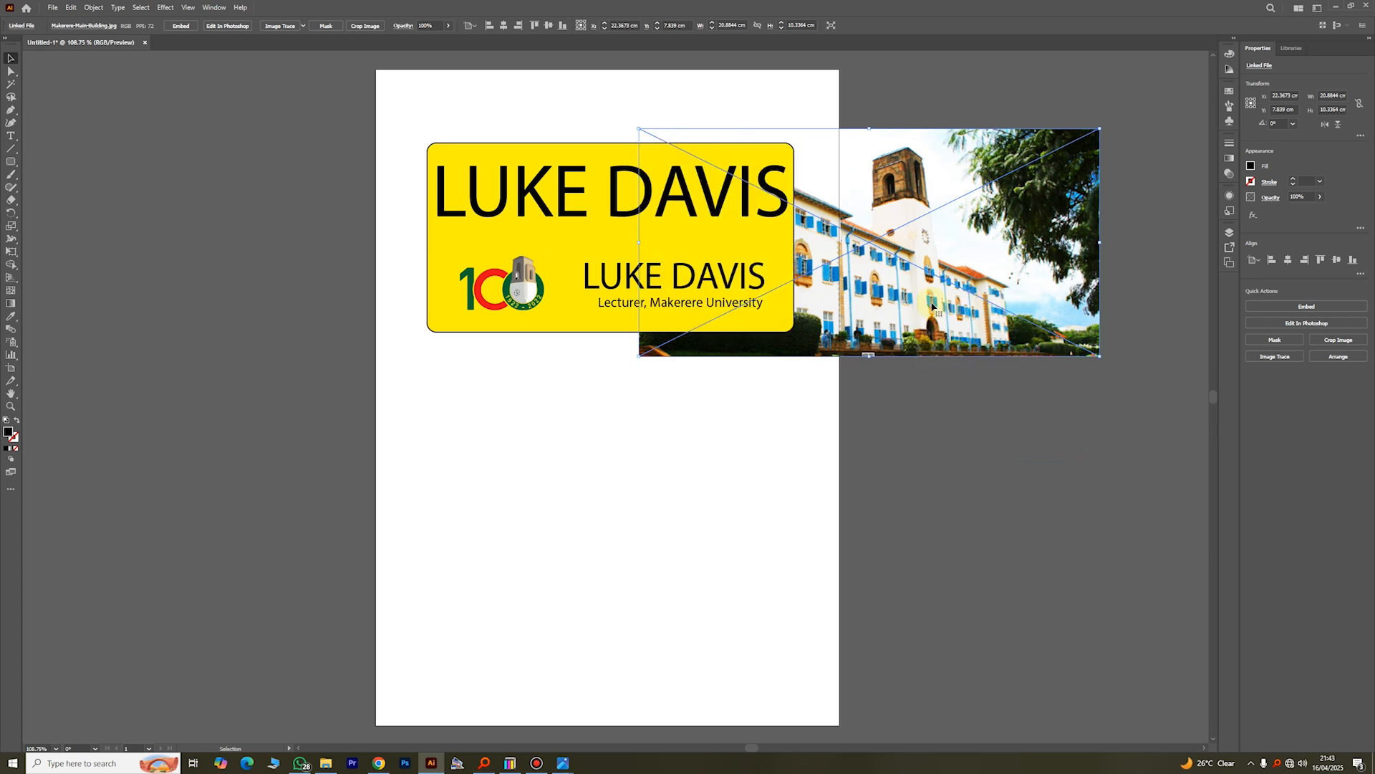
drag(926, 301, 916, 294)
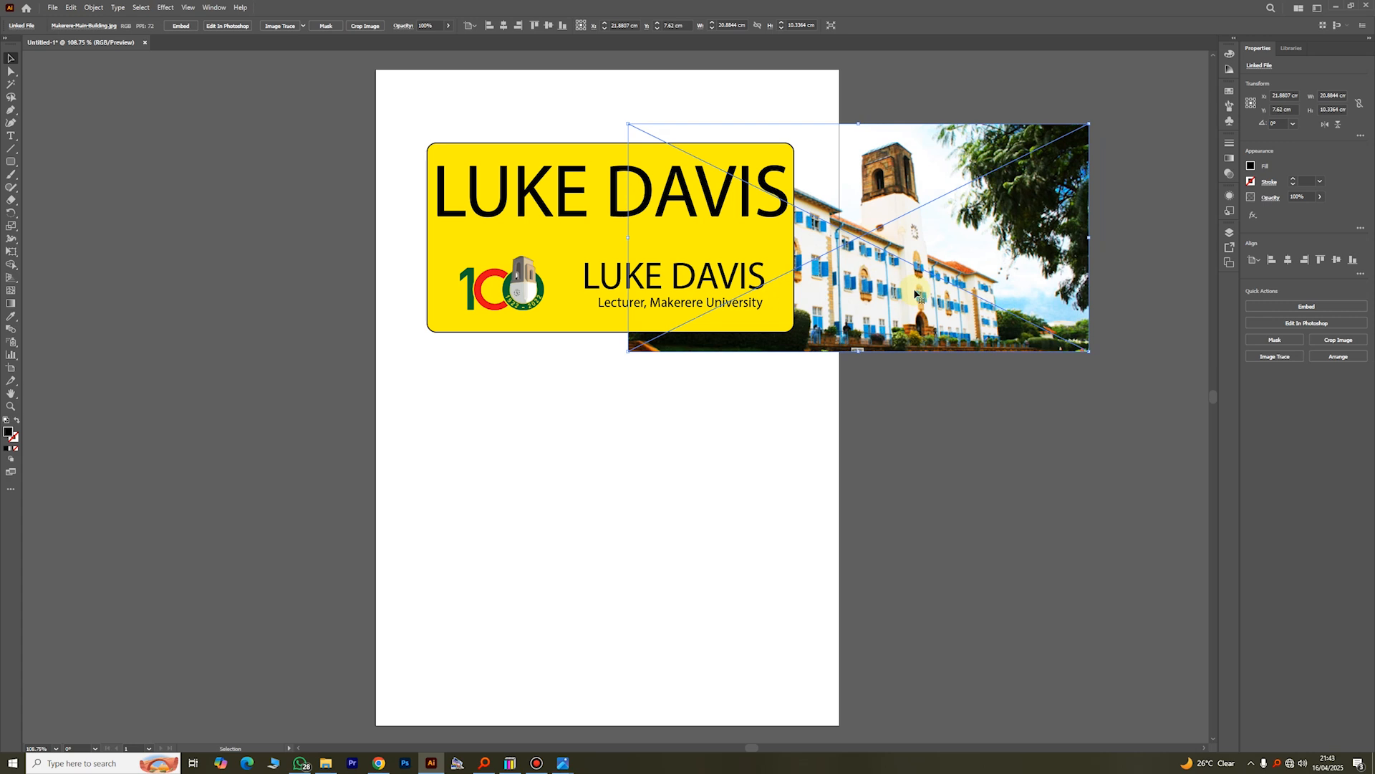
Step: Arrange the building photo between the yellow rectangle and its text and logo, and move it left to cover the rectangle
right_click(870, 236)
mouse_move(926, 380)
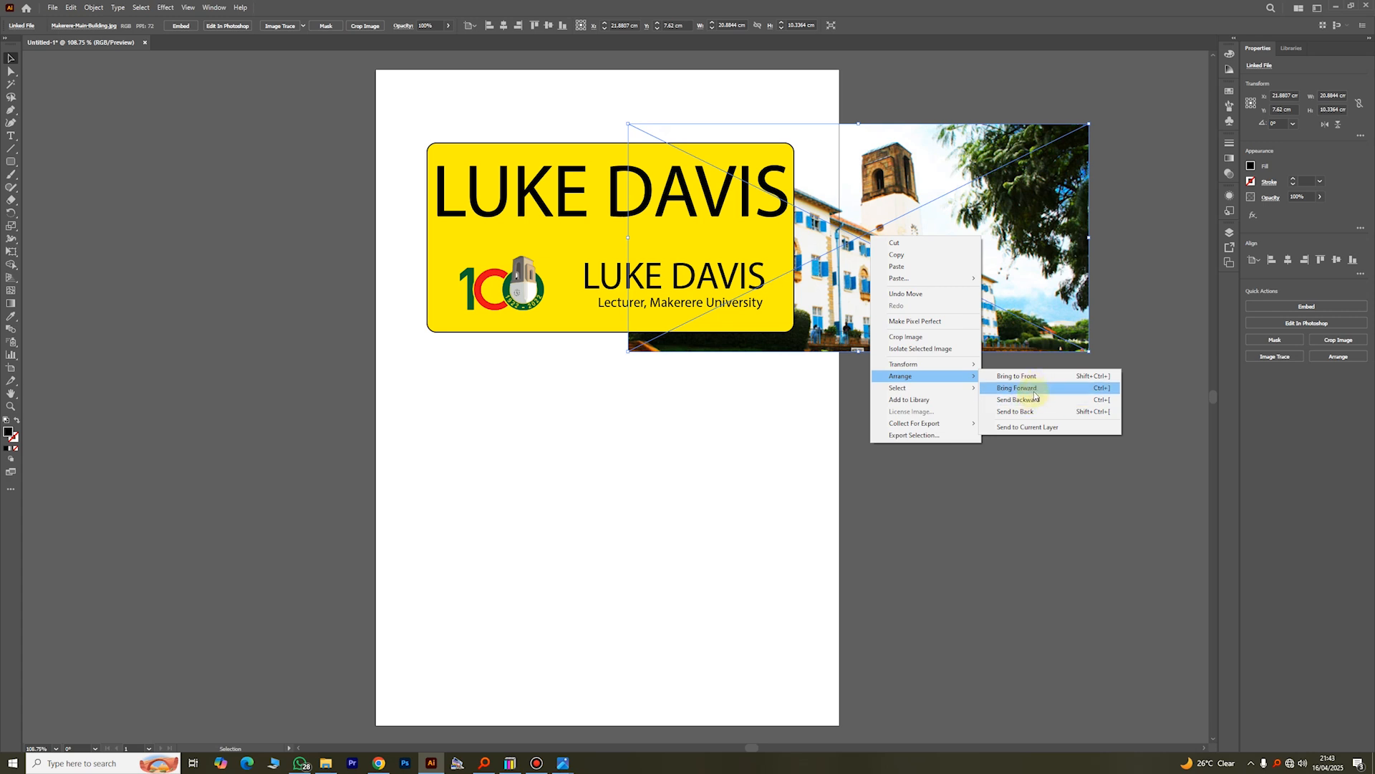
click(1030, 399)
drag(929, 338, 702, 323)
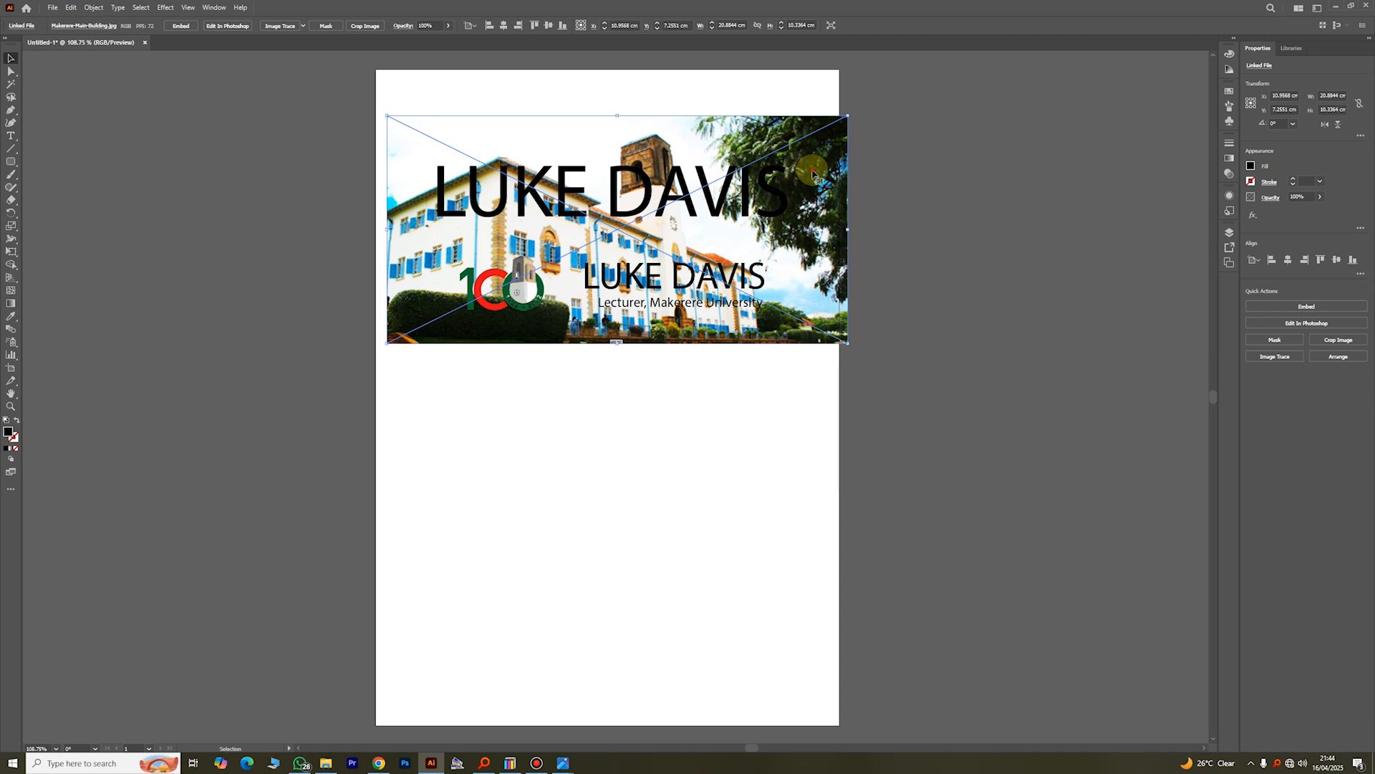
Step: Shift the building photo over the yellow rectangle and lower its opacity to about 26%
drag(798, 172, 897, 301)
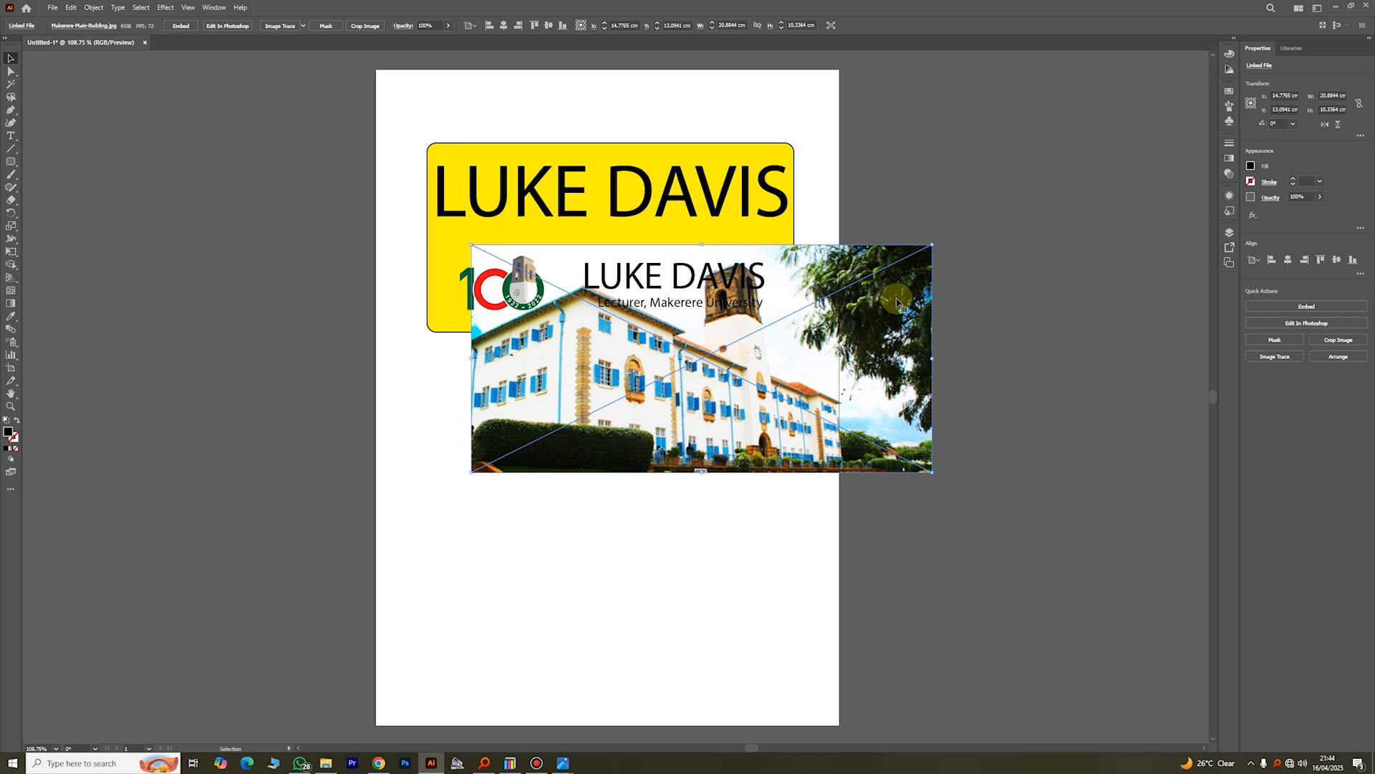
drag(893, 393, 868, 286)
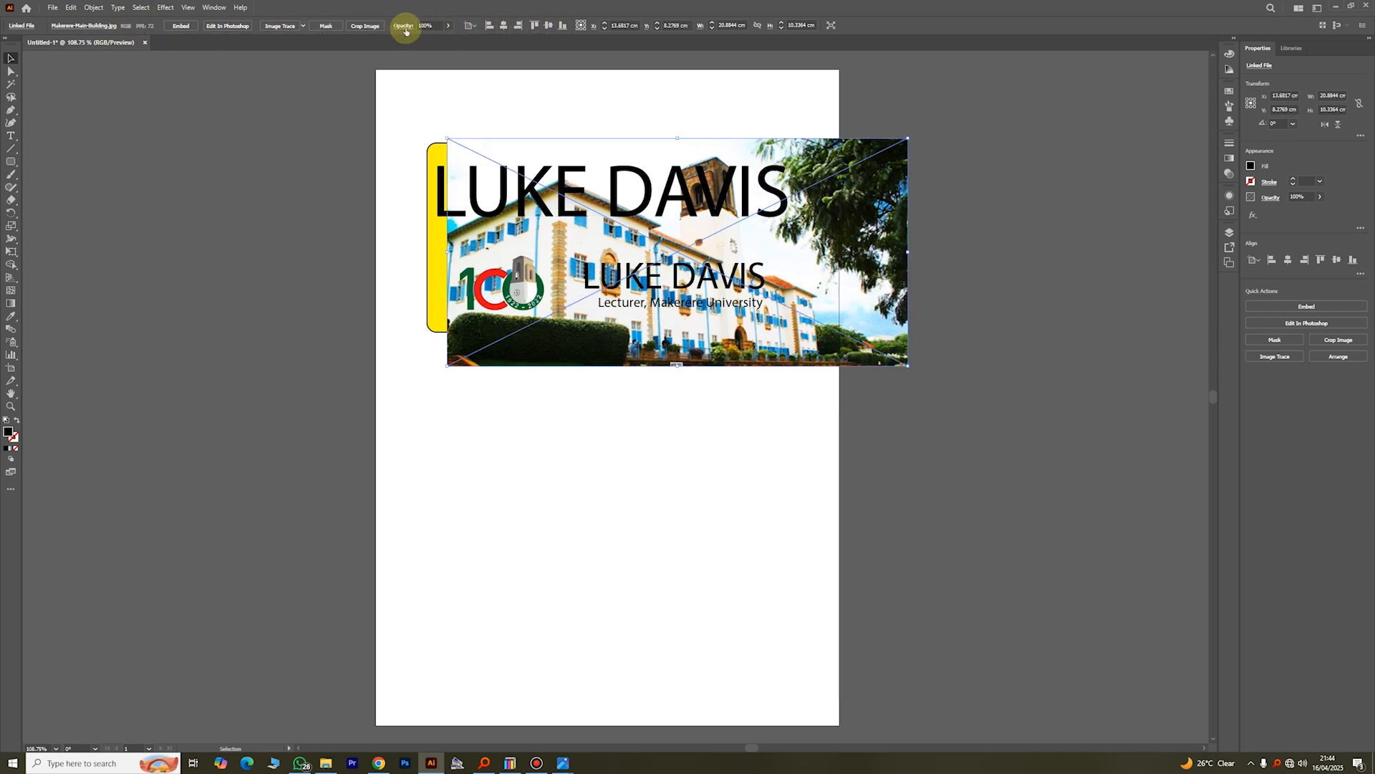
click(449, 27)
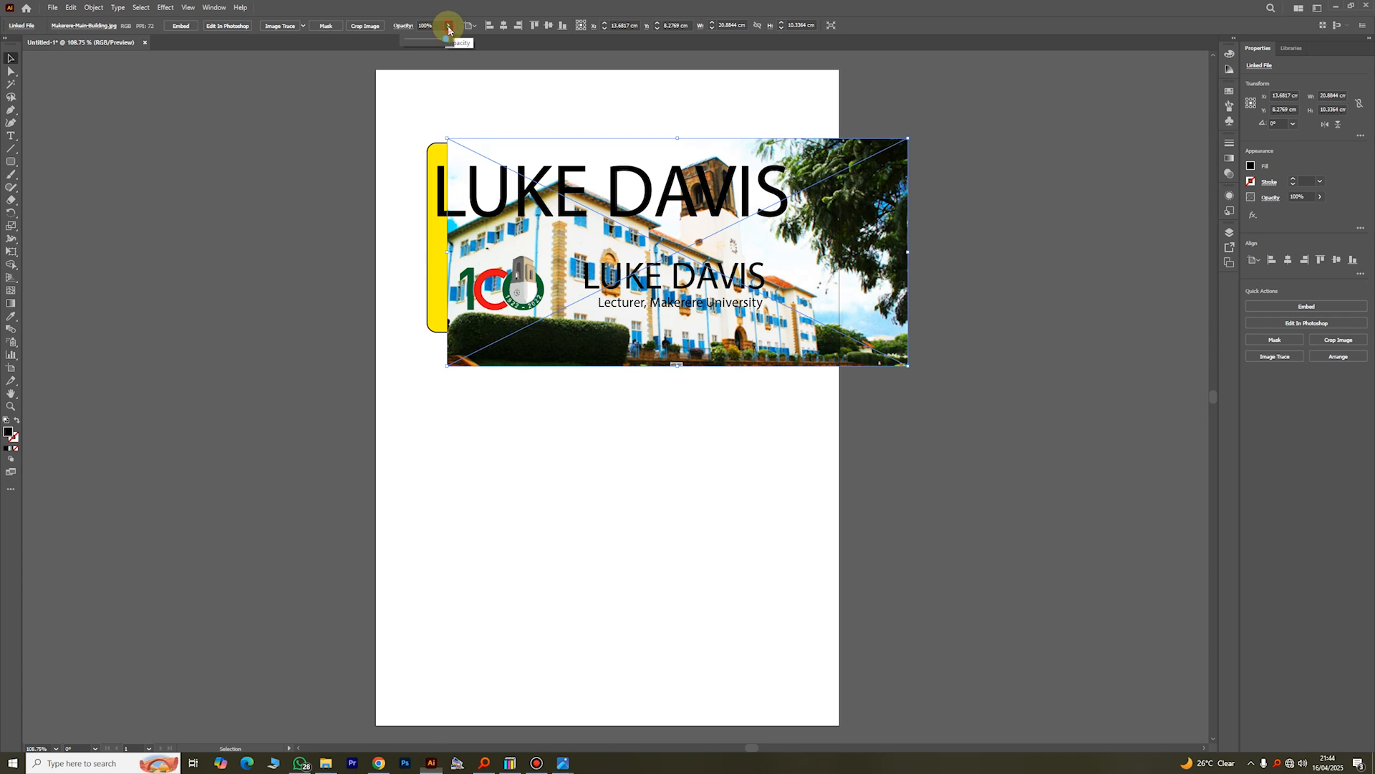
drag(445, 38, 421, 42)
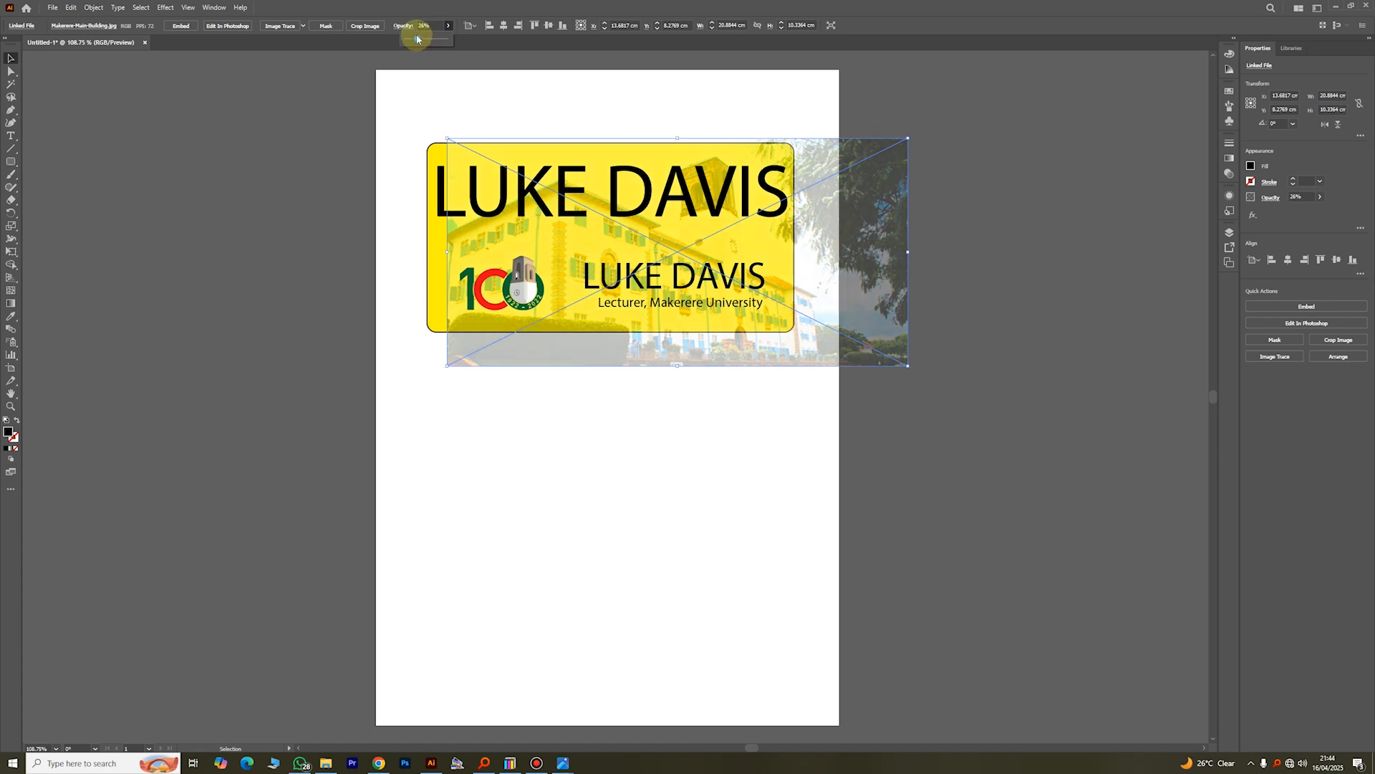
click(1017, 176)
Step: Reposition the faded building photo so it covers the yellow rectangle and extends past it on all sides
drag(895, 305, 874, 291)
click(944, 192)
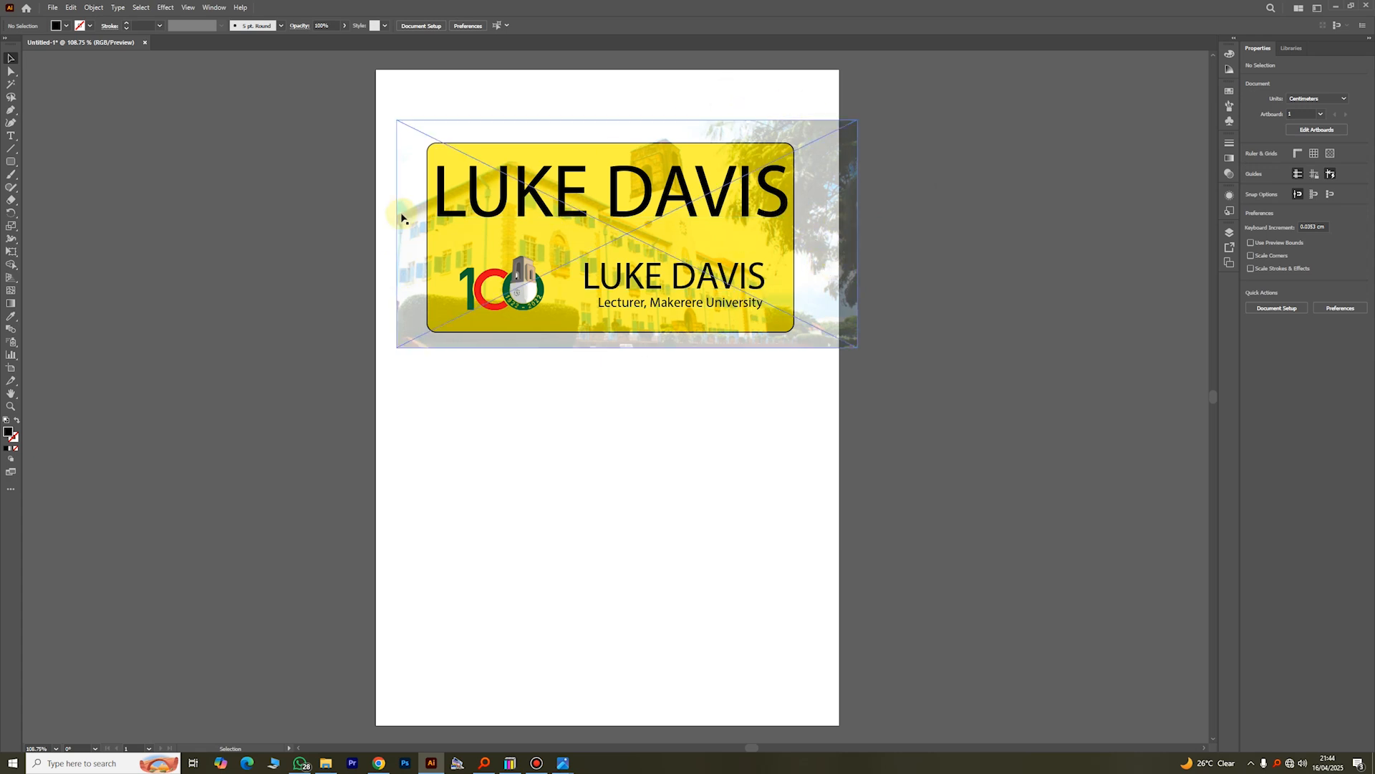
click(852, 132)
click(895, 132)
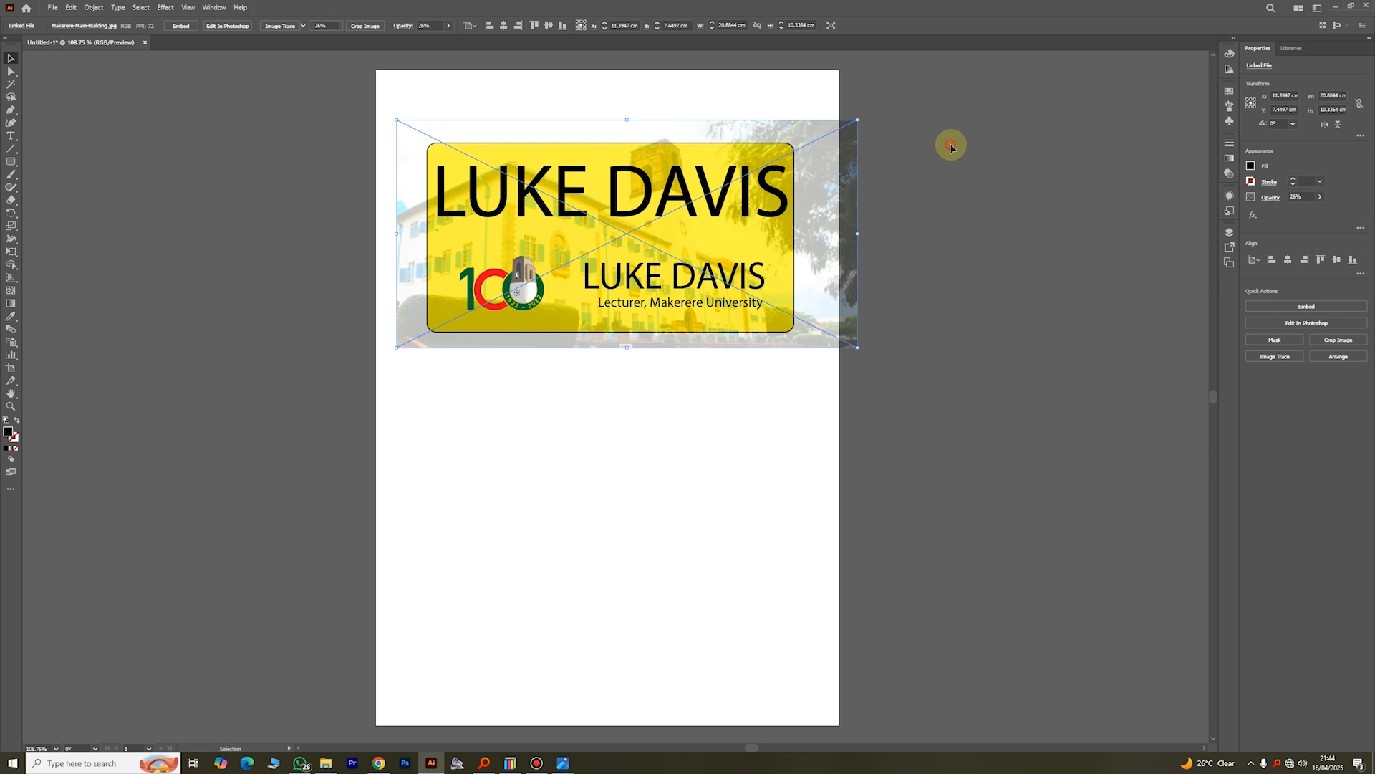
mouse_move(810, 239)
mouse_down()
mouse_move(823, 402)
mouse_move(778, 458)
mouse_move(811, 454)
mouse_move(815, 220)
mouse_up()
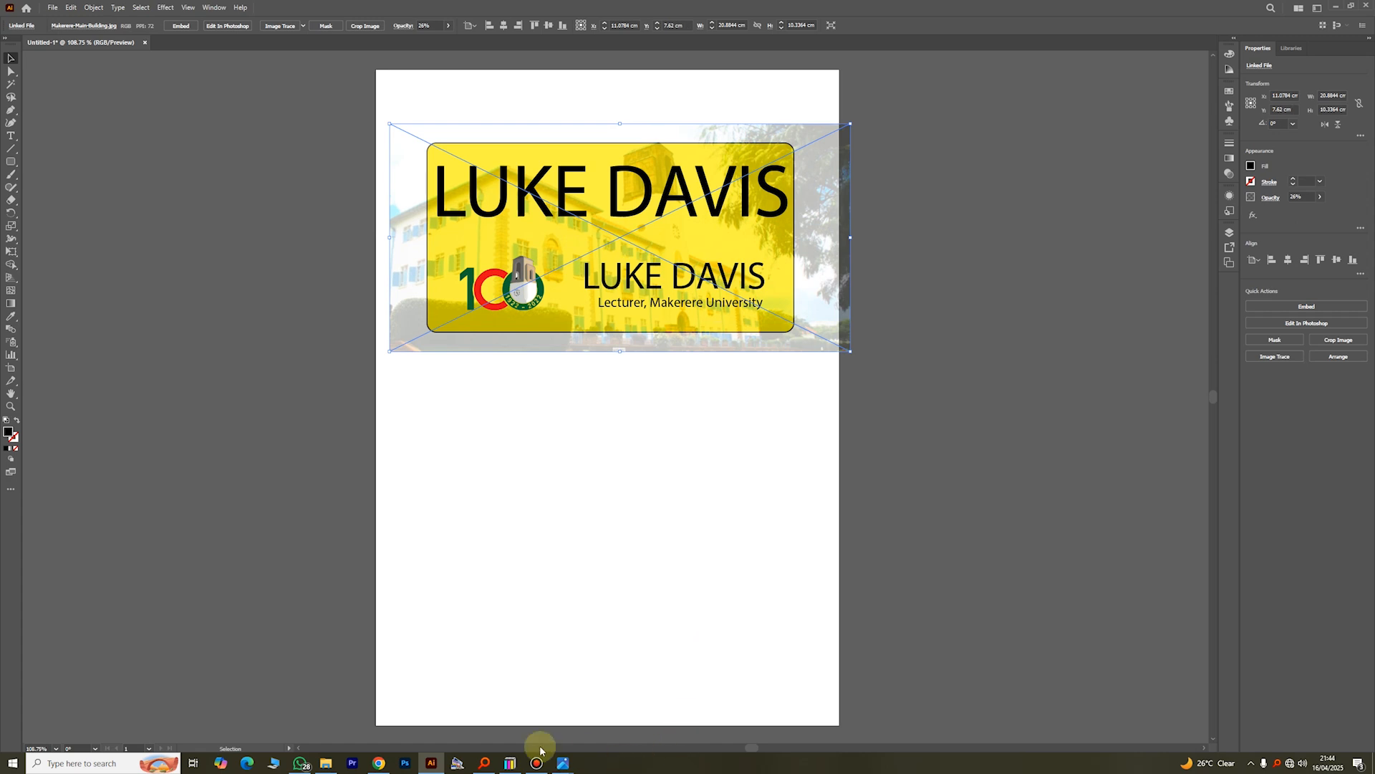
Step: Place the Makerere University Main Administration photo from the Everything search window and squeeze it out of proportion to about 6.4 × 14.4 cm
click(486, 764)
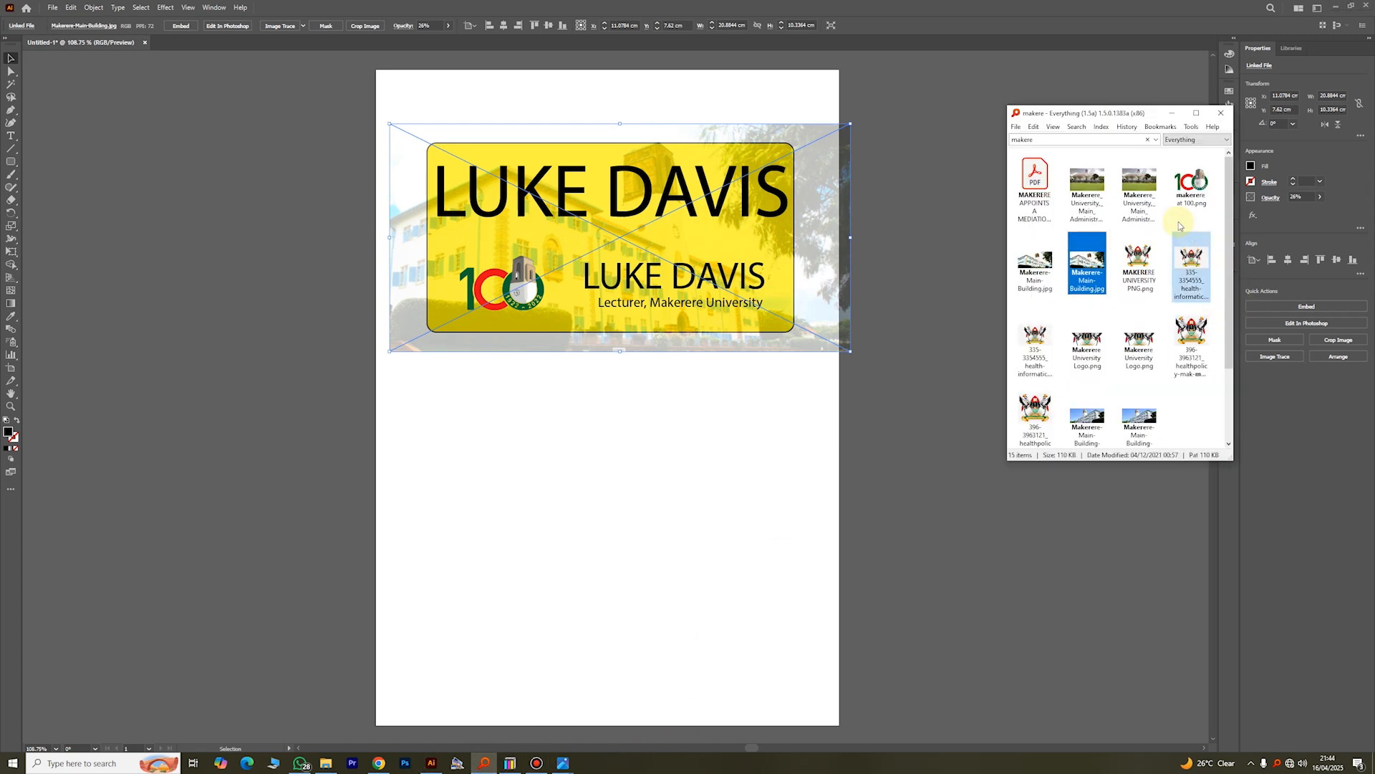
drag(1079, 184, 639, 487)
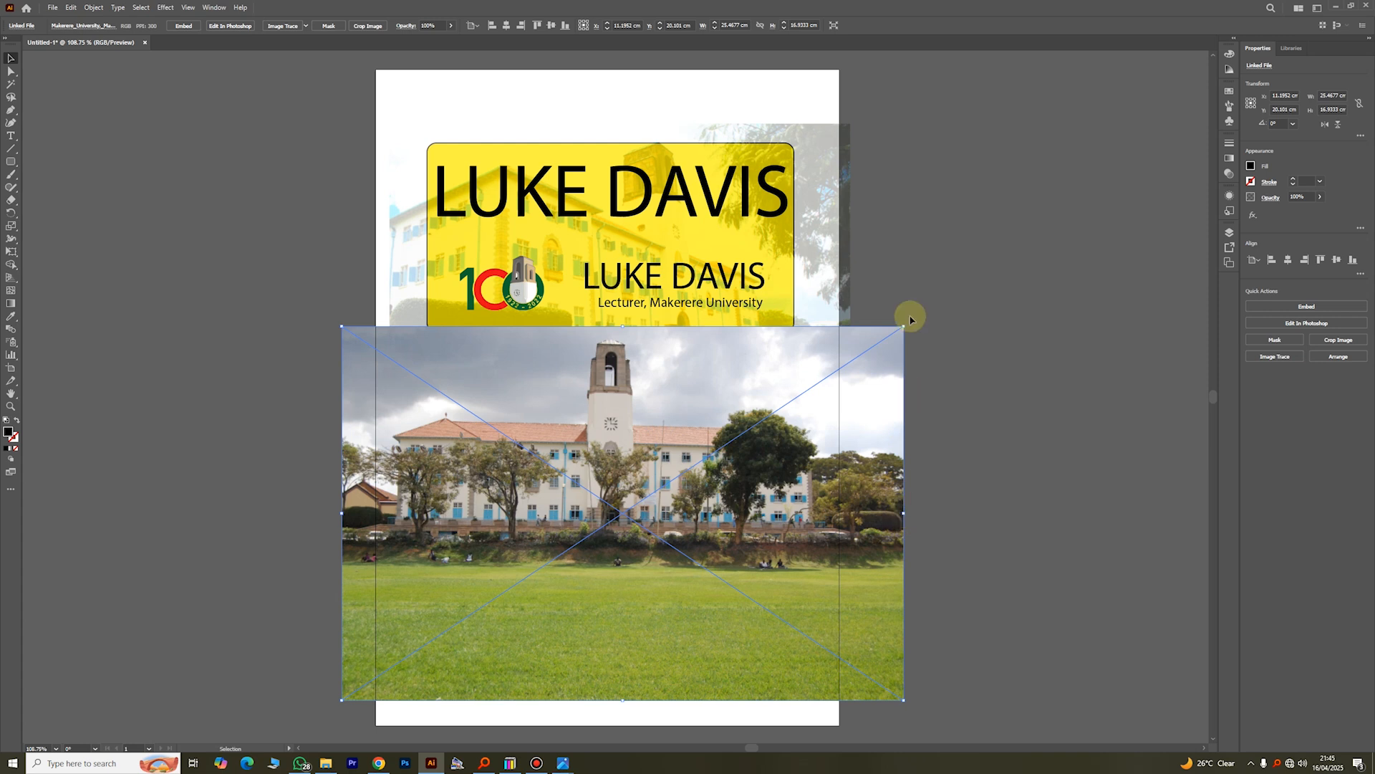
drag(904, 327, 484, 385)
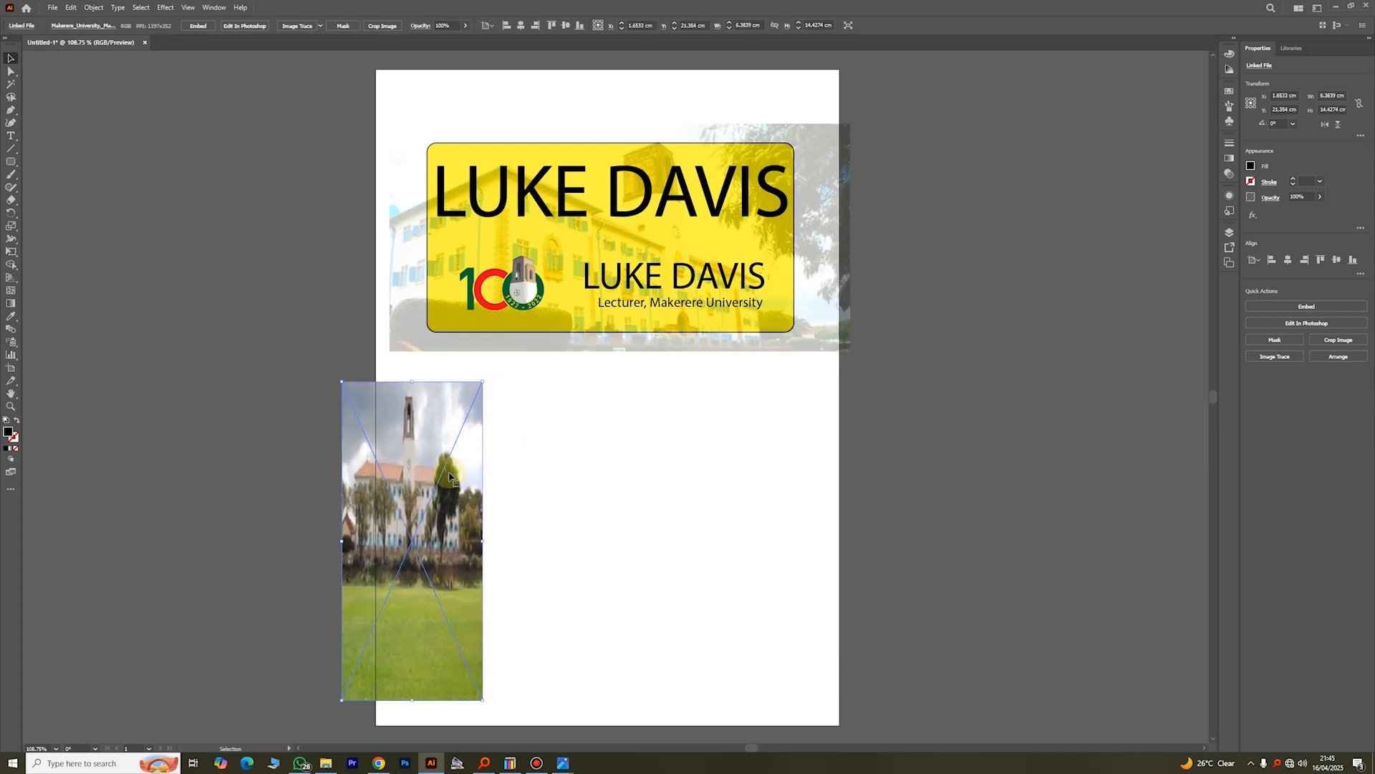
drag(448, 471, 537, 457)
click(636, 474)
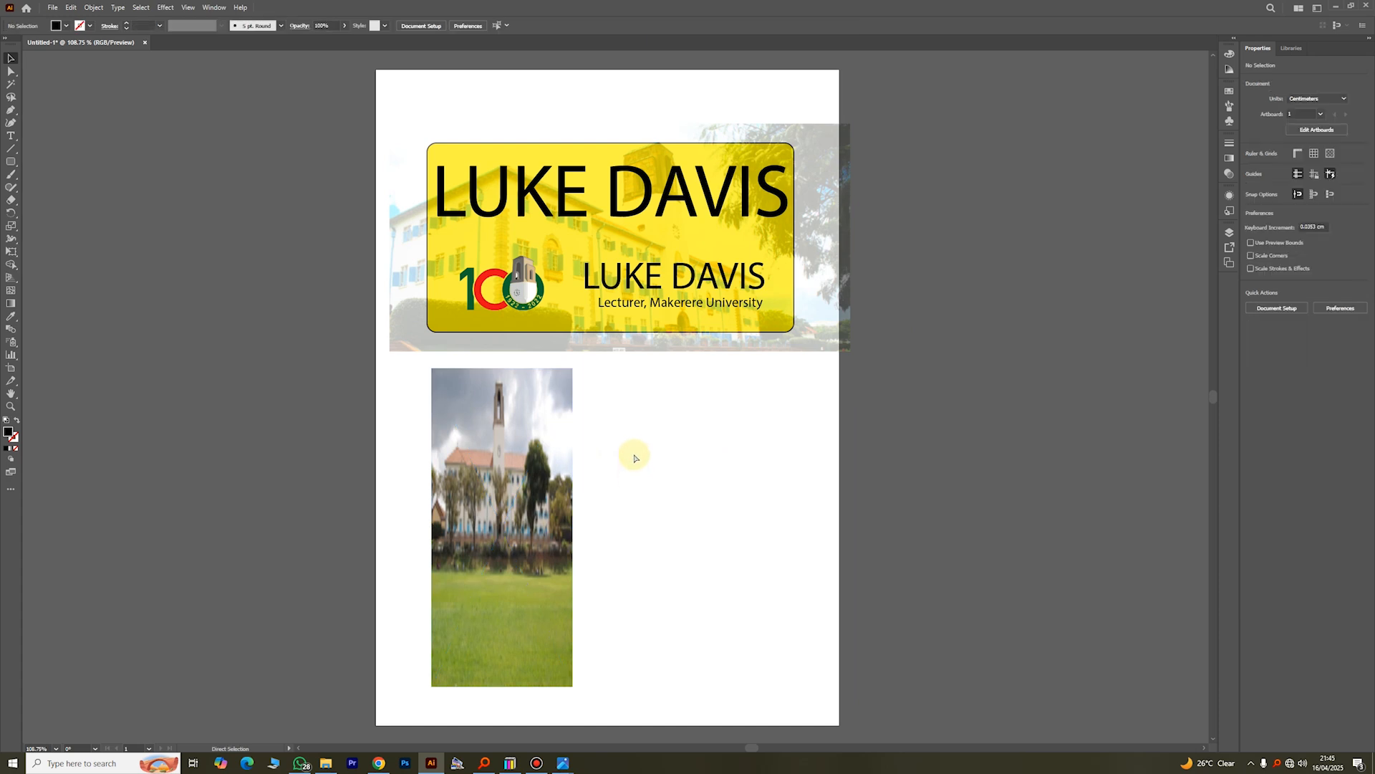
Step: Undo the distortion of the second photo, scale it proportionally to about 11.7 × 7.8 cm and move it below the yellow rectangle
key(ctrl+z)
key(ctrl+z)
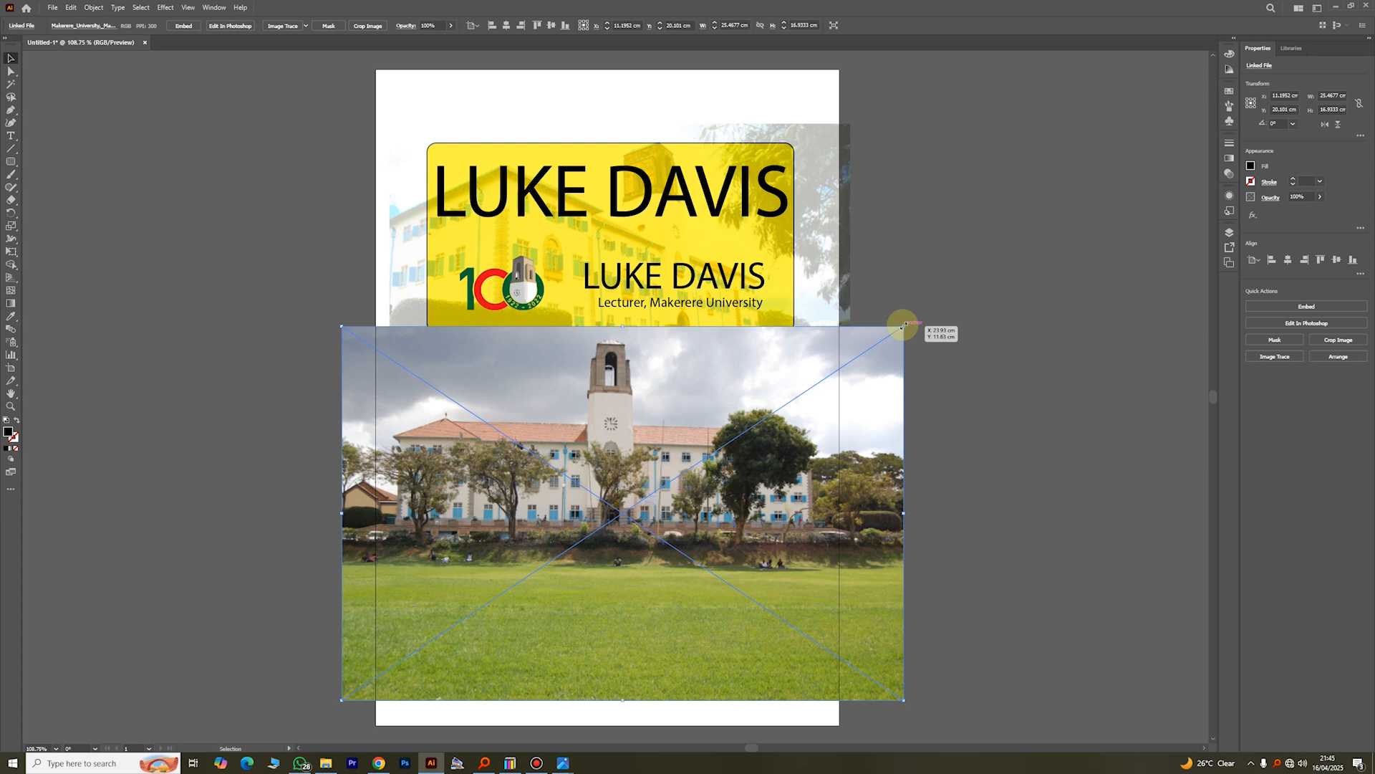
drag(903, 326, 904, 326)
drag(903, 326, 599, 485)
drag(528, 561, 643, 409)
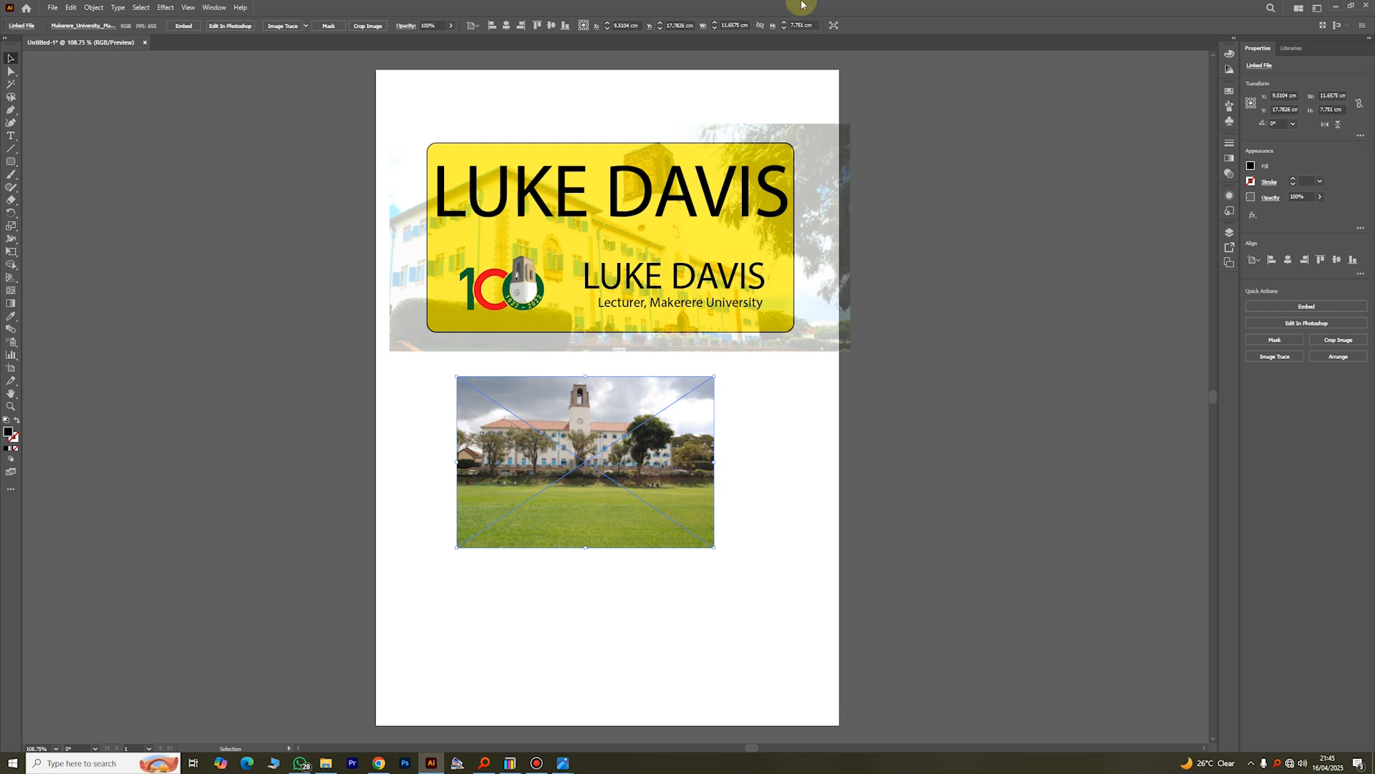
Step: Constrain the second photo's width and height proportions, try stretching it sideways to about 13.2 cm wide, and undo the stretch
click(762, 26)
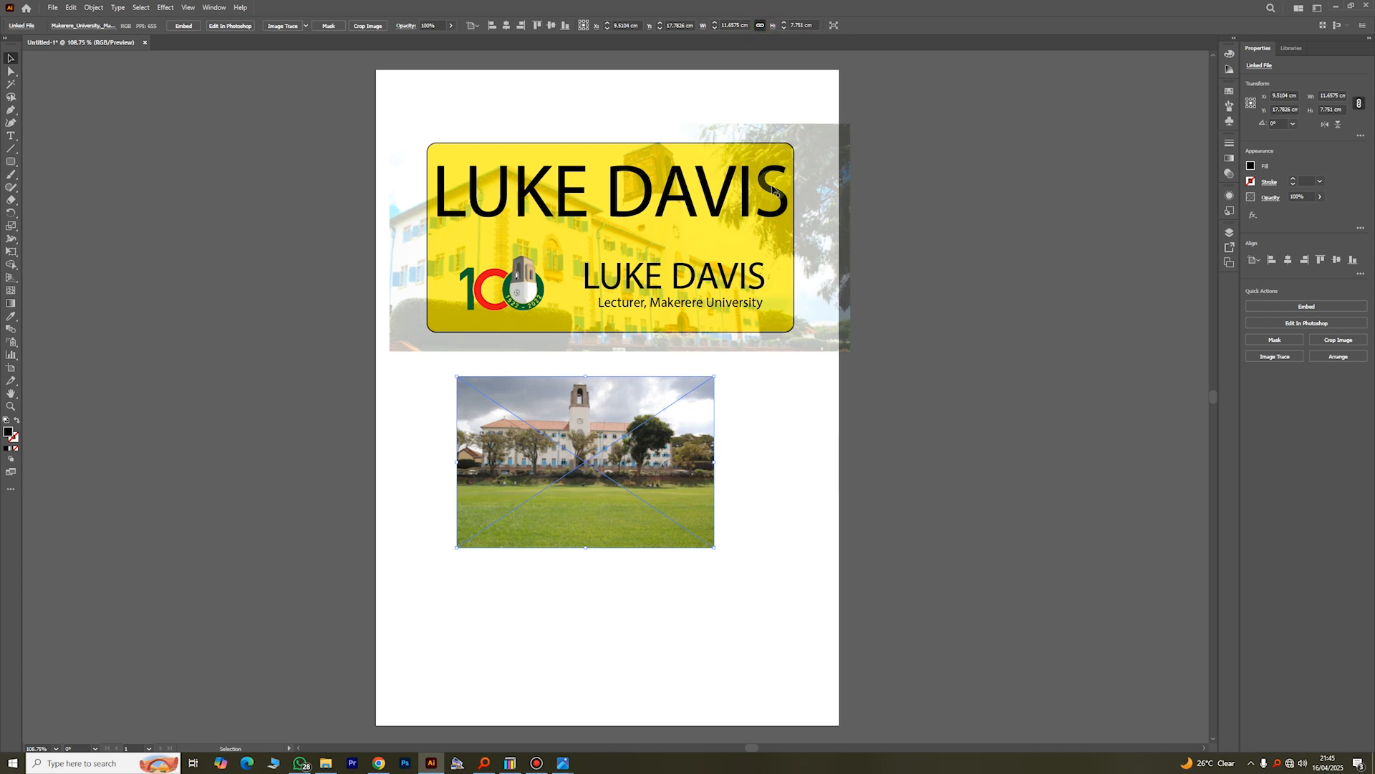
drag(716, 463, 751, 461)
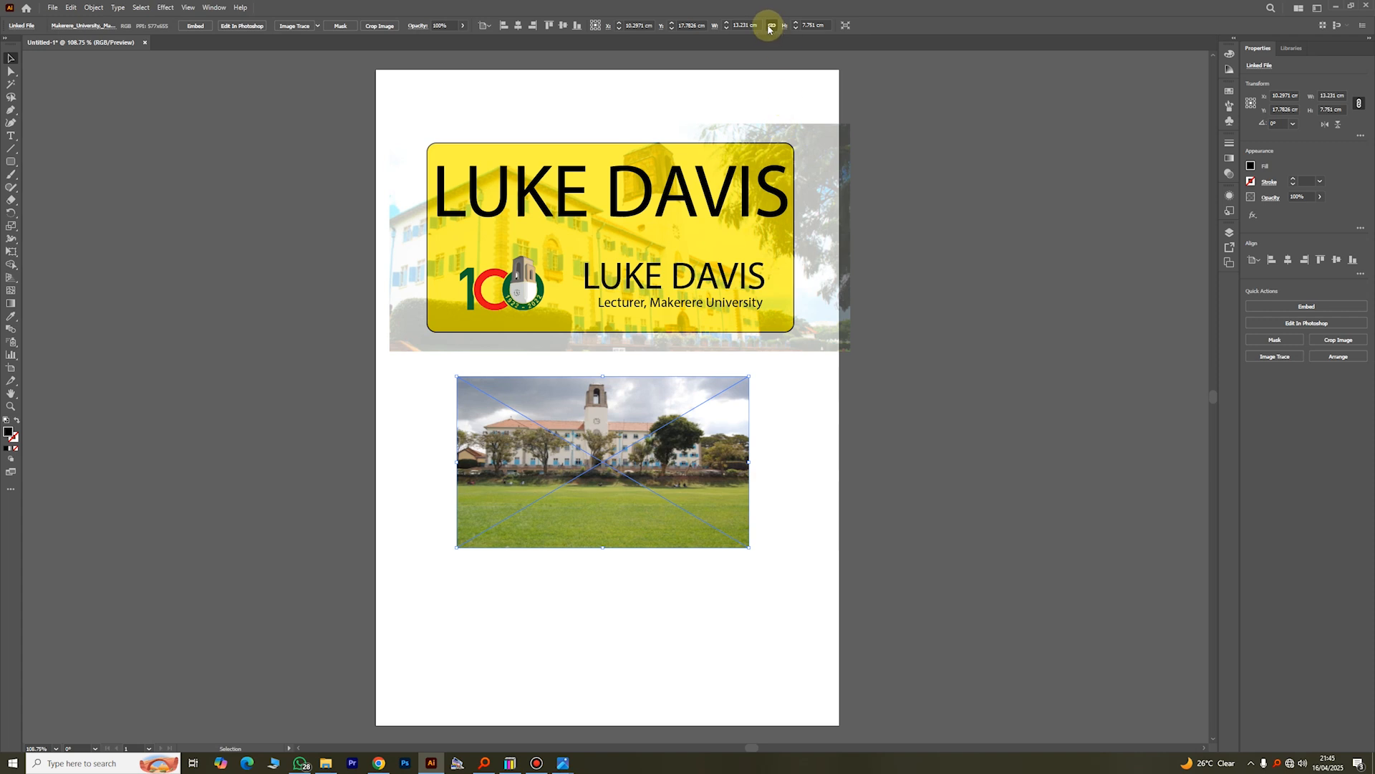
key(ctrl+z)
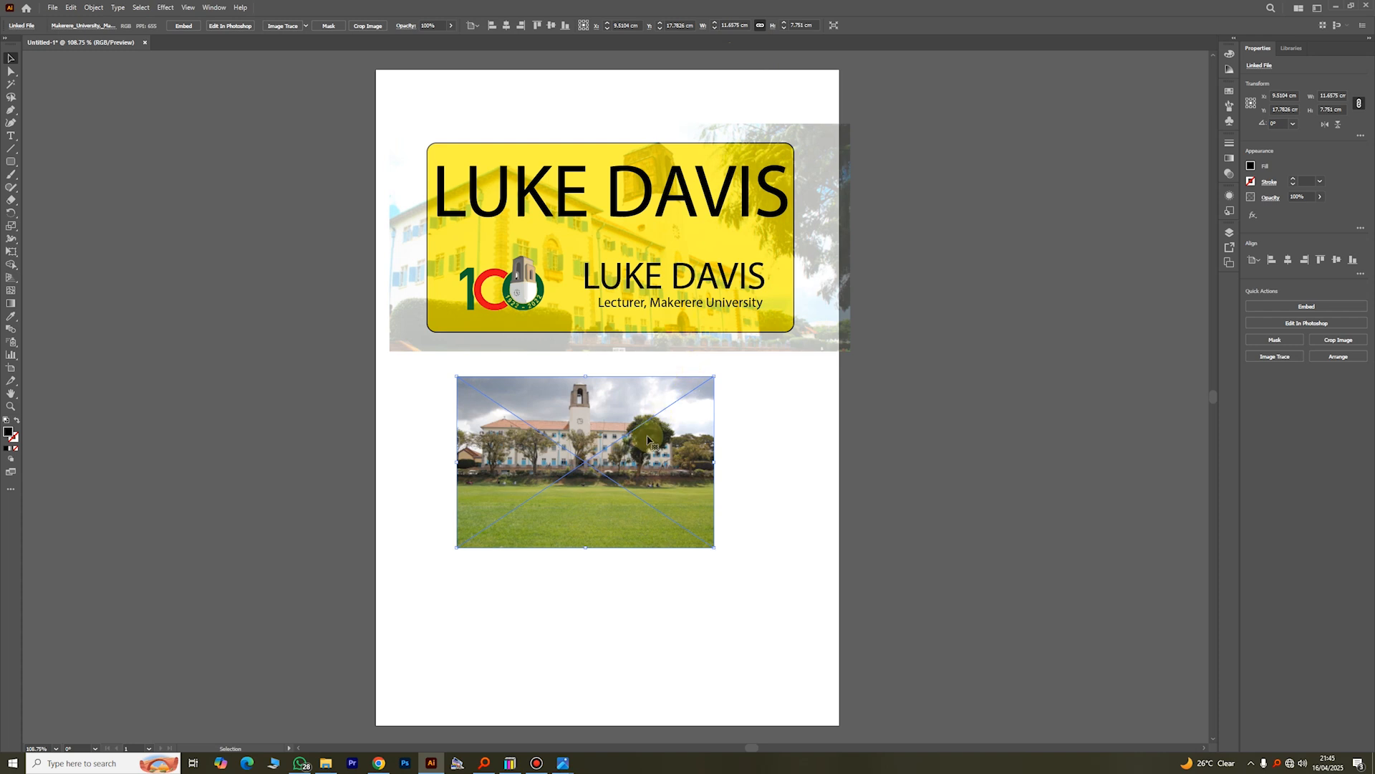
Step: Set the second photo's width to 15 cm with its proportions constrained
click(728, 25)
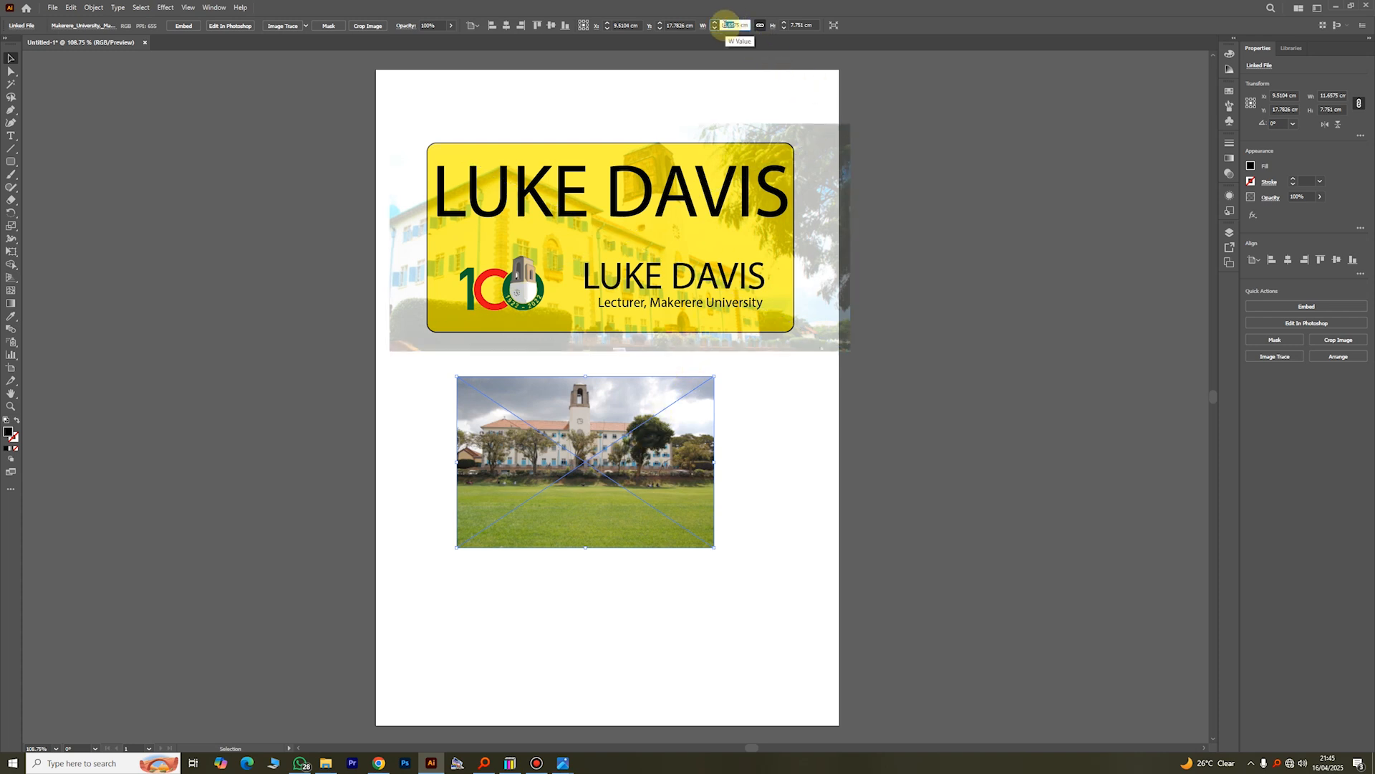
drag(723, 25, 745, 27)
text(11)
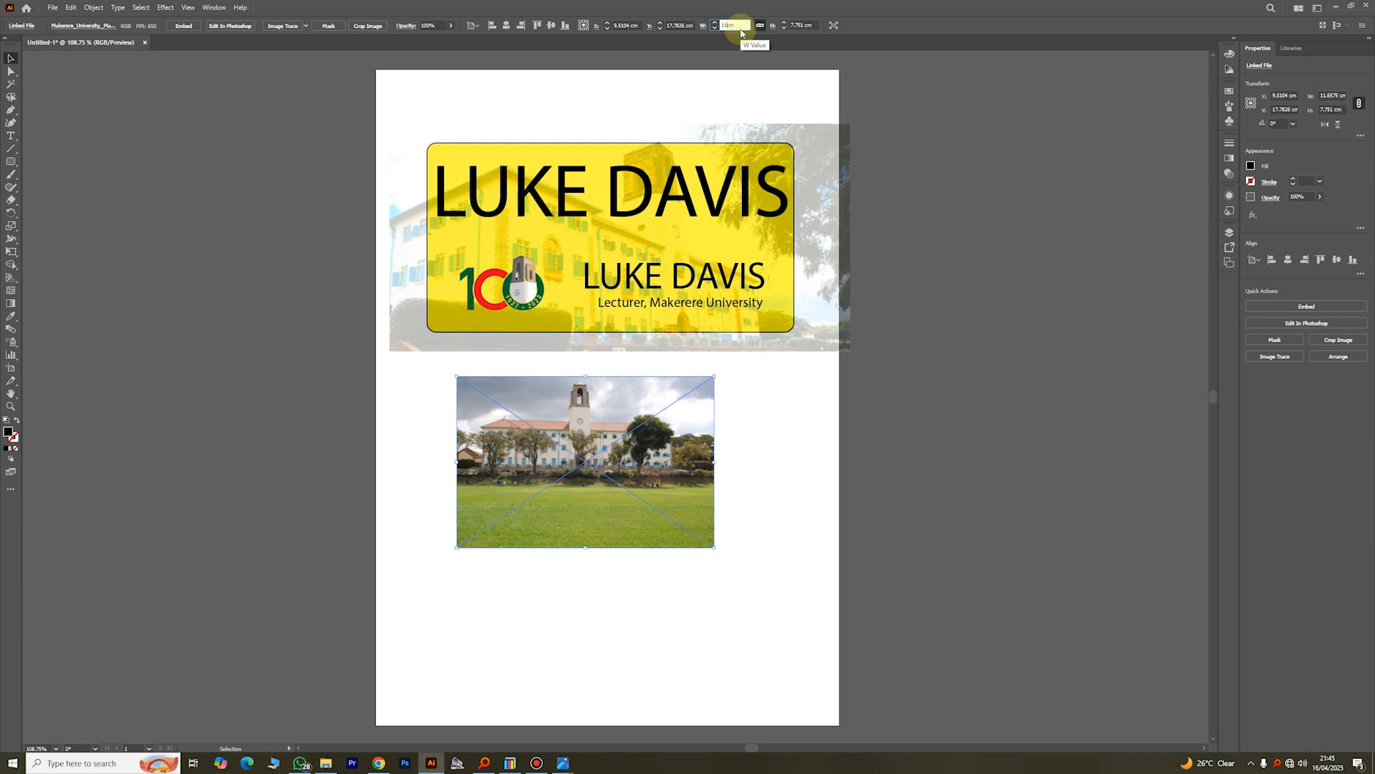
key(BackSpace)
text(5)
key(Return)
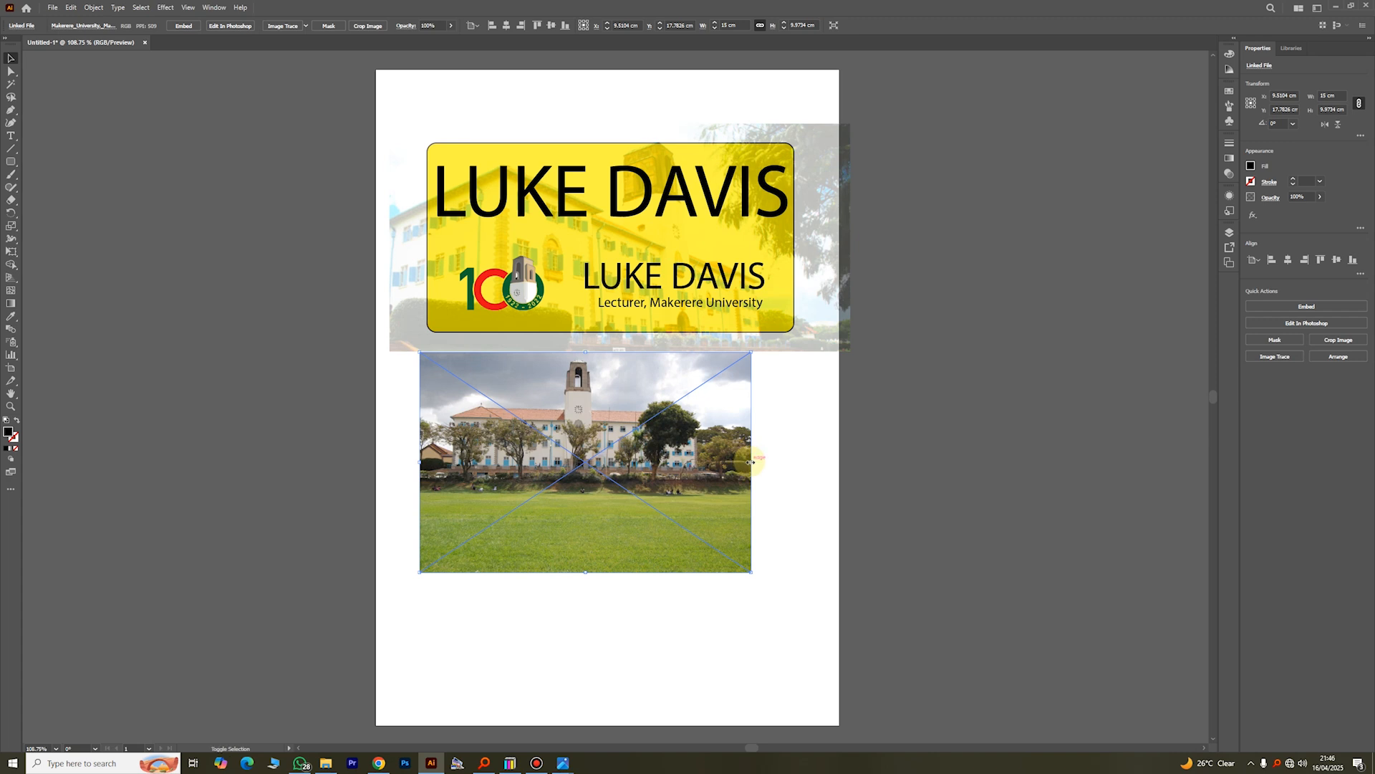
Step: Enlarge the second photo to about 16.8 cm wide, shift it down and delete it from the page
drag(750, 461, 792, 466)
drag(734, 462, 733, 484)
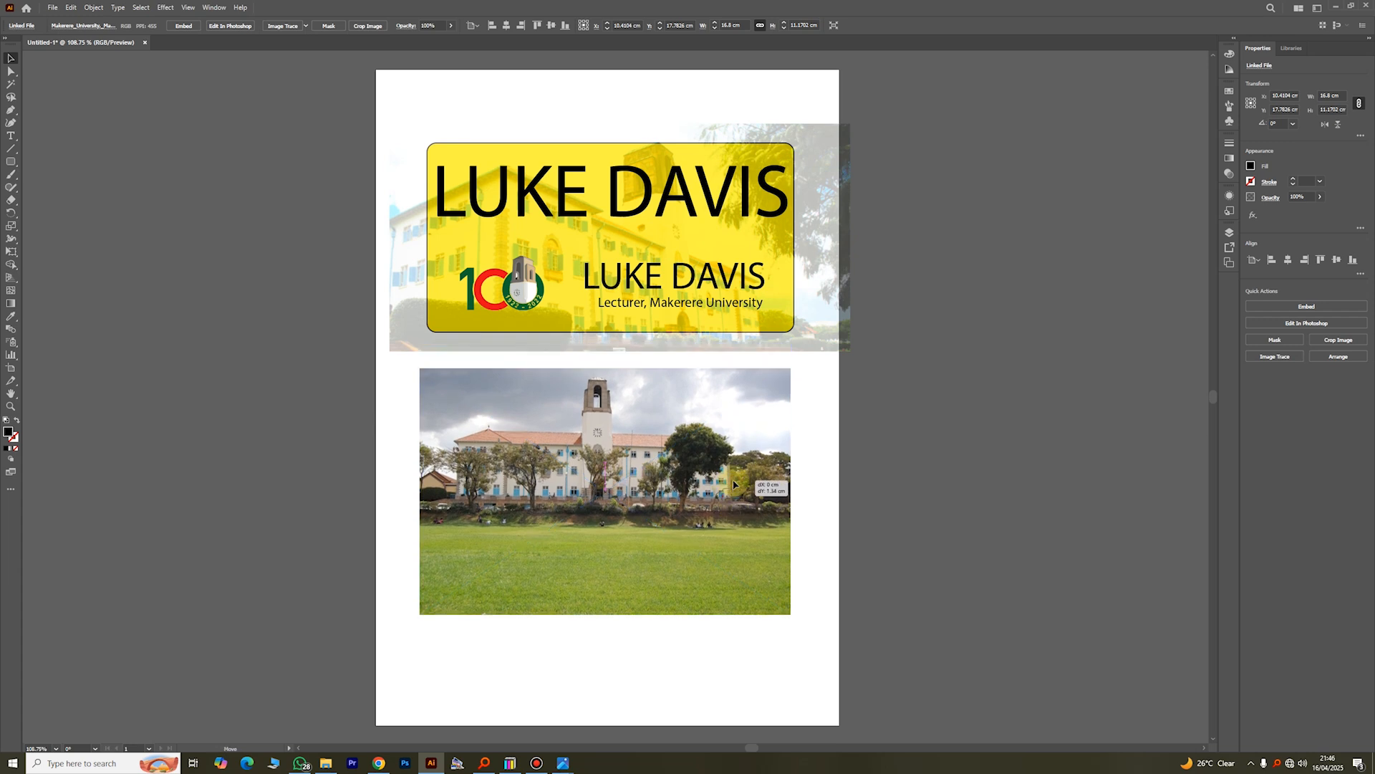
key(Delete)
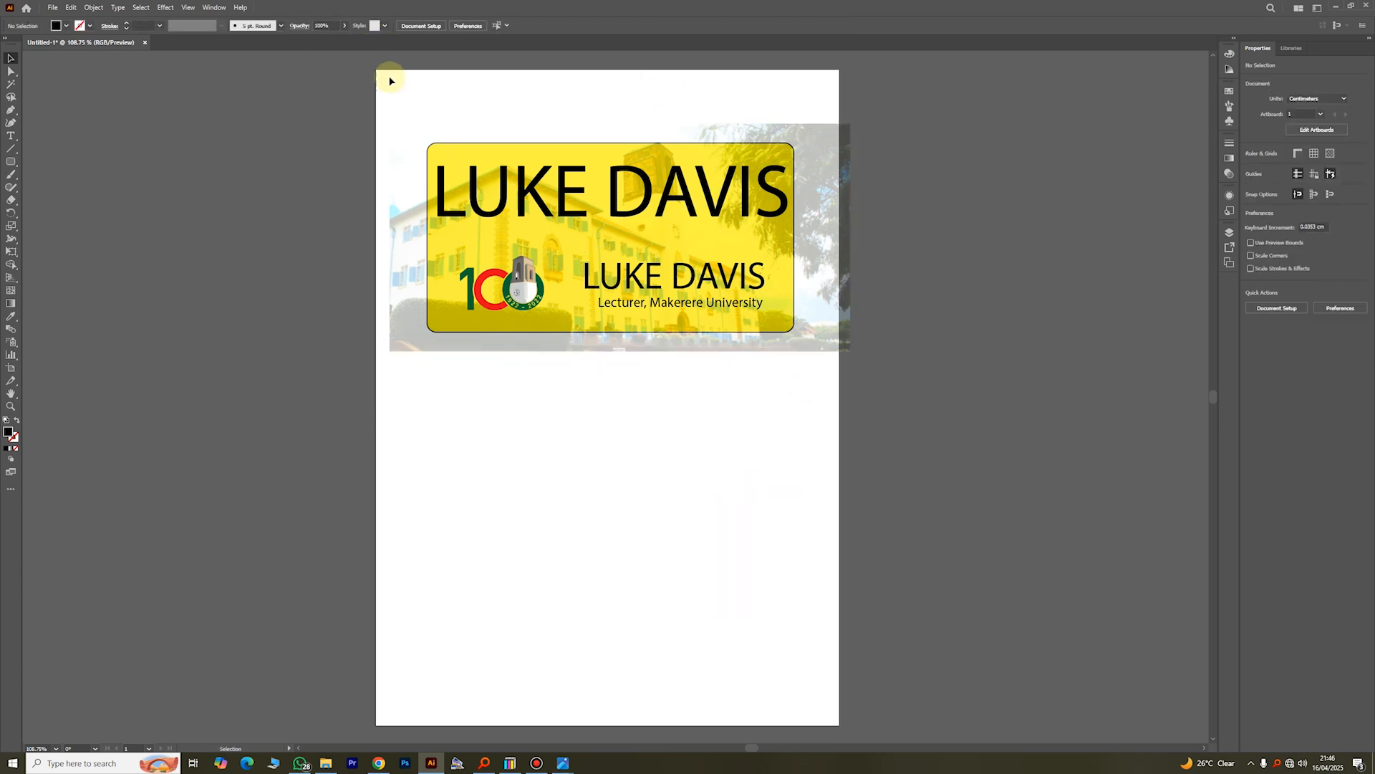
Step: Change the font of the large name text to BadaBoom BB and centre the text in the upper part of the yellow rectangle
click(589, 200)
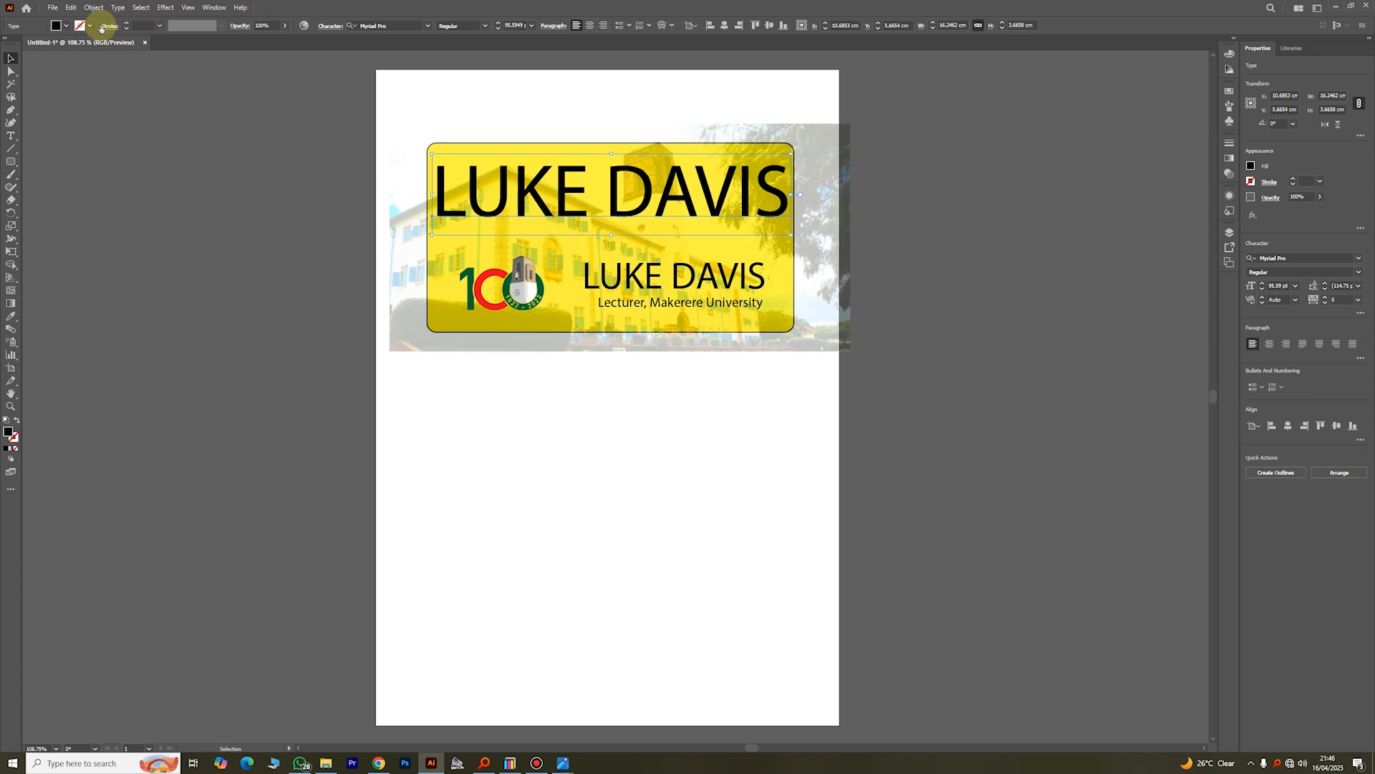
click(284, 26)
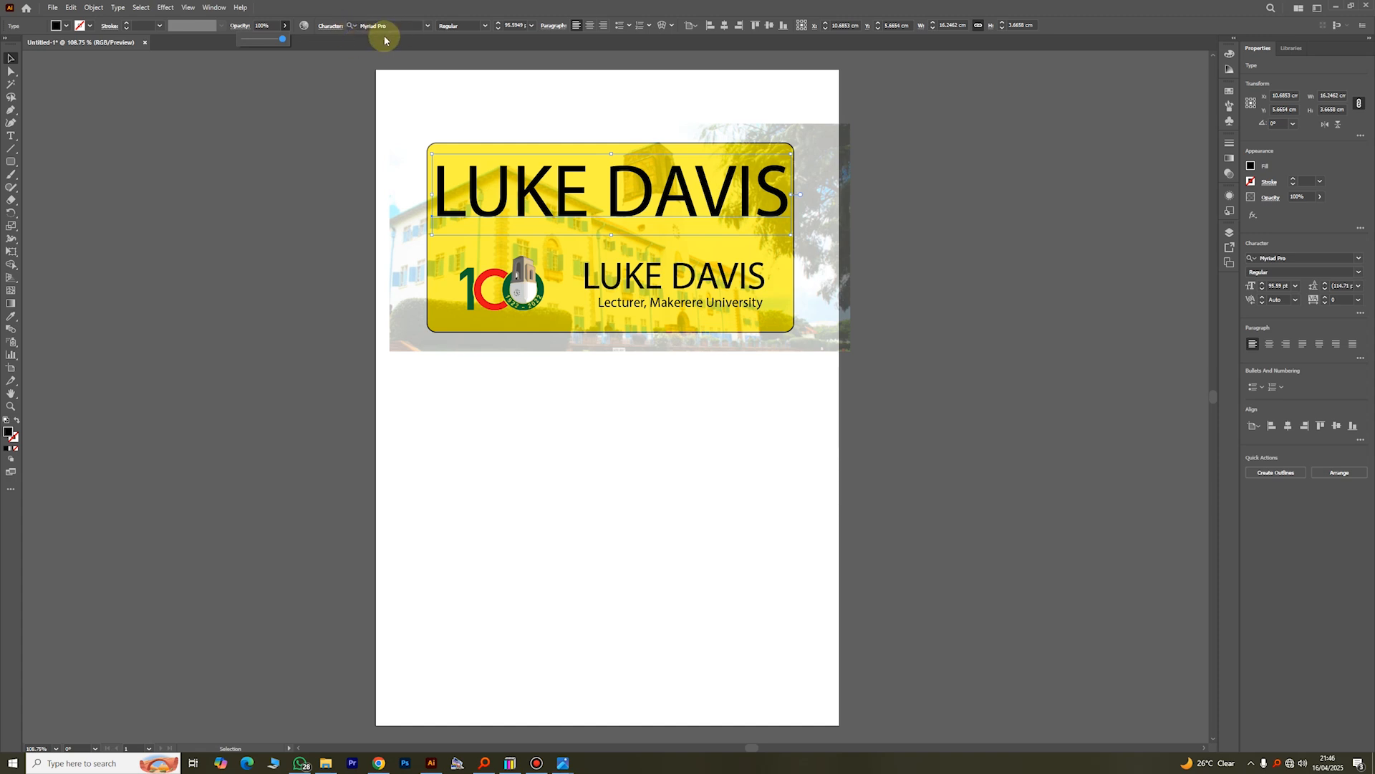
click(430, 27)
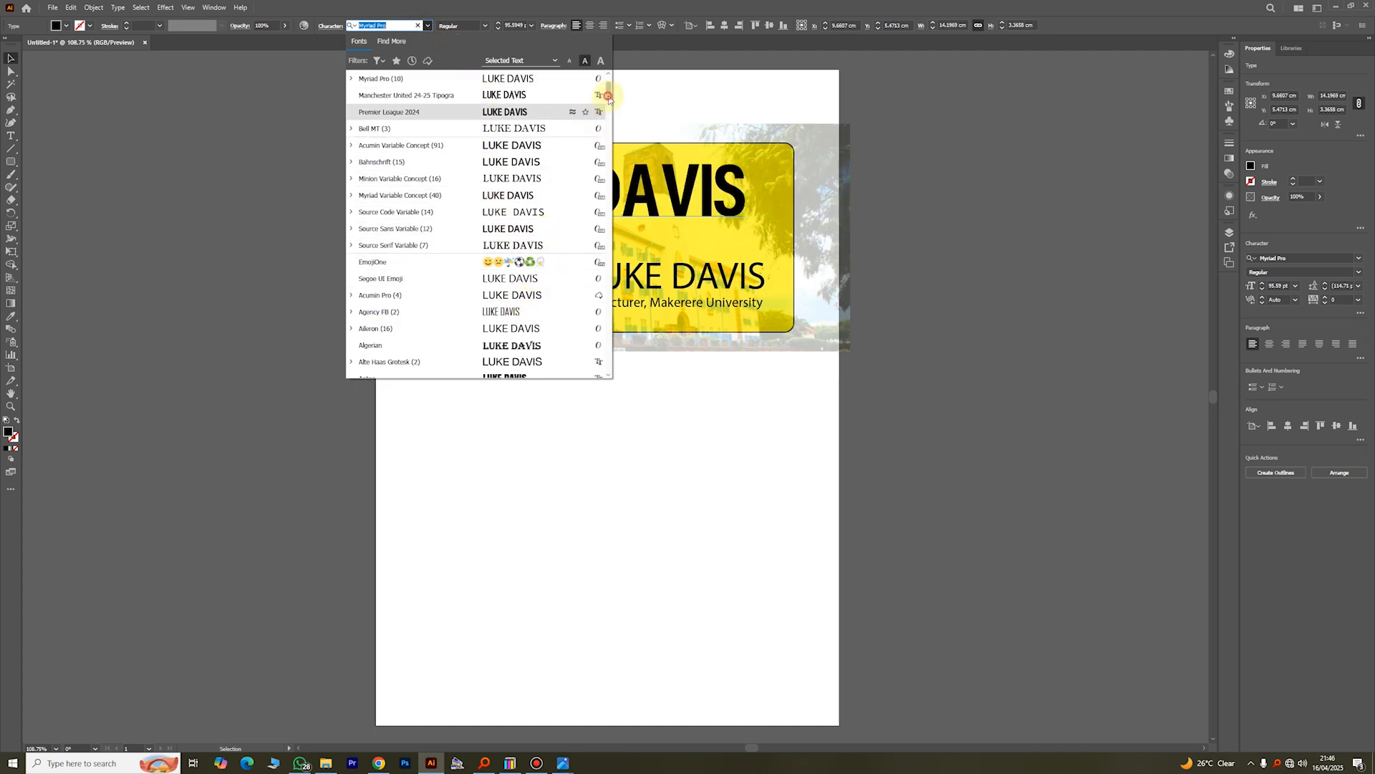
drag(608, 96, 608, 112)
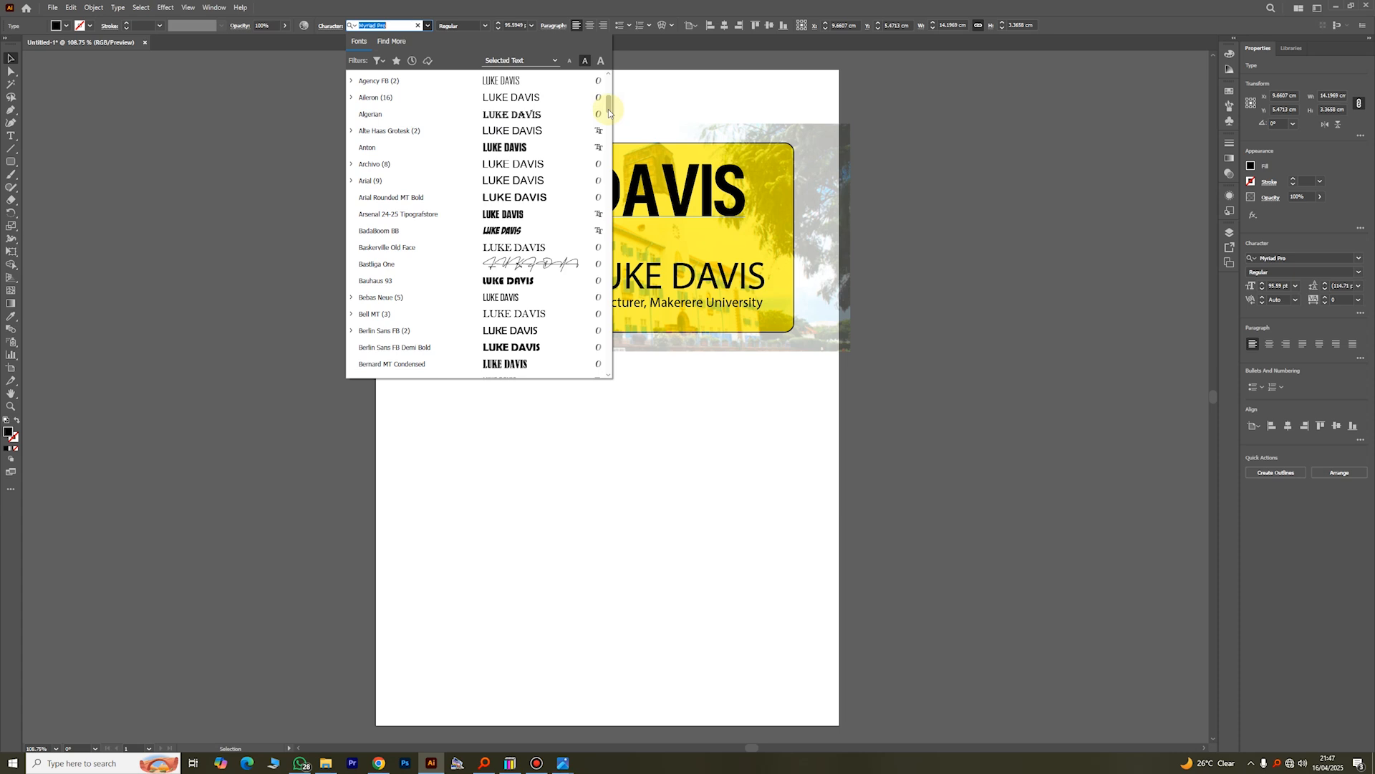
click(497, 239)
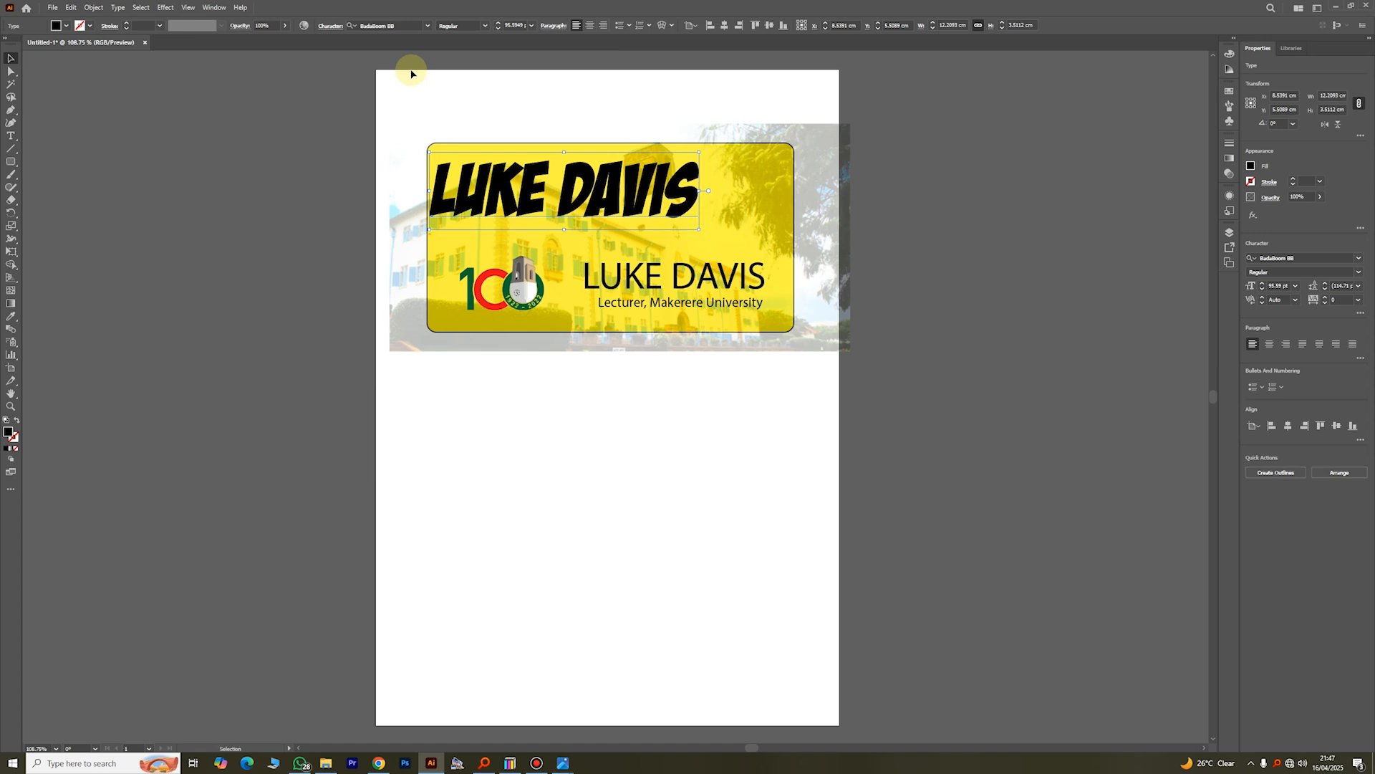
drag(658, 197, 699, 208)
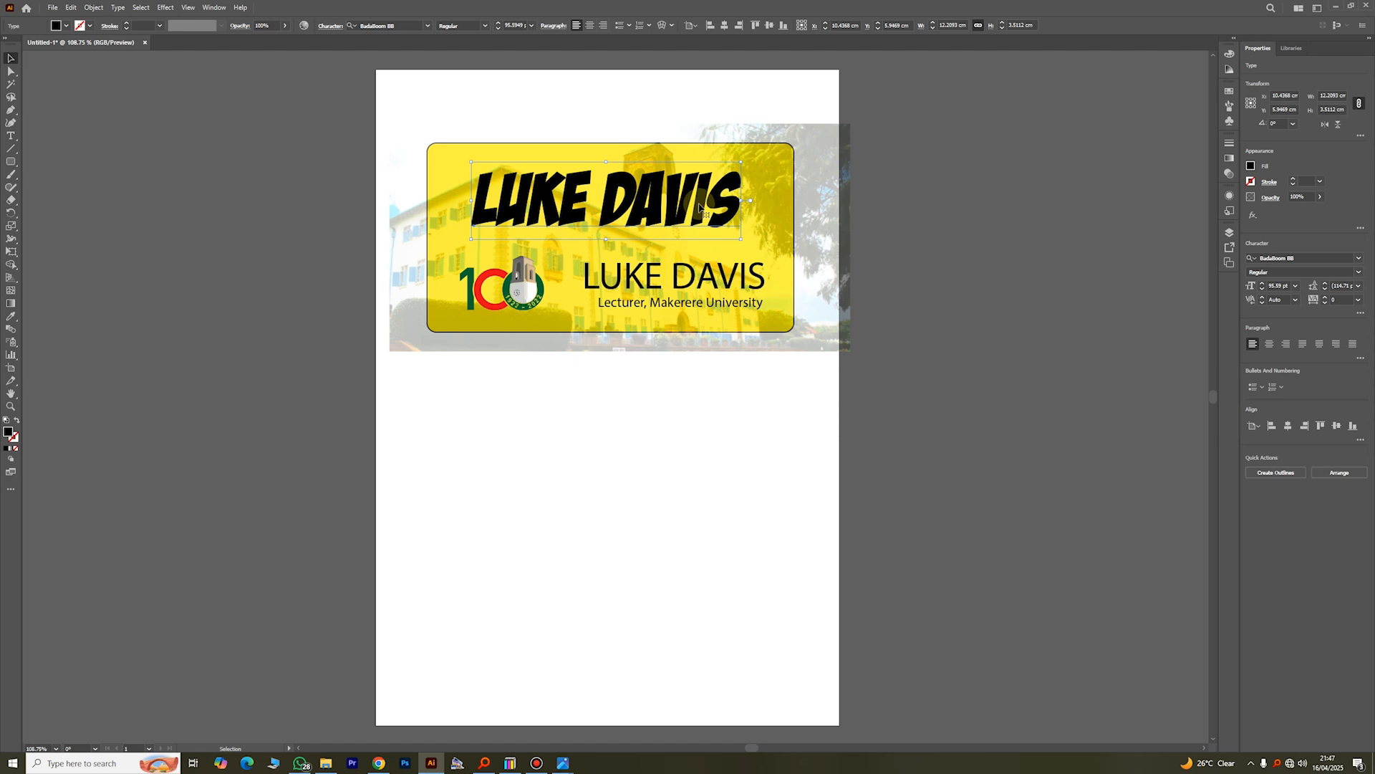
Step: Check the large name text's font styles, set its size to 72 pt and raise it to 96 pt
click(467, 27)
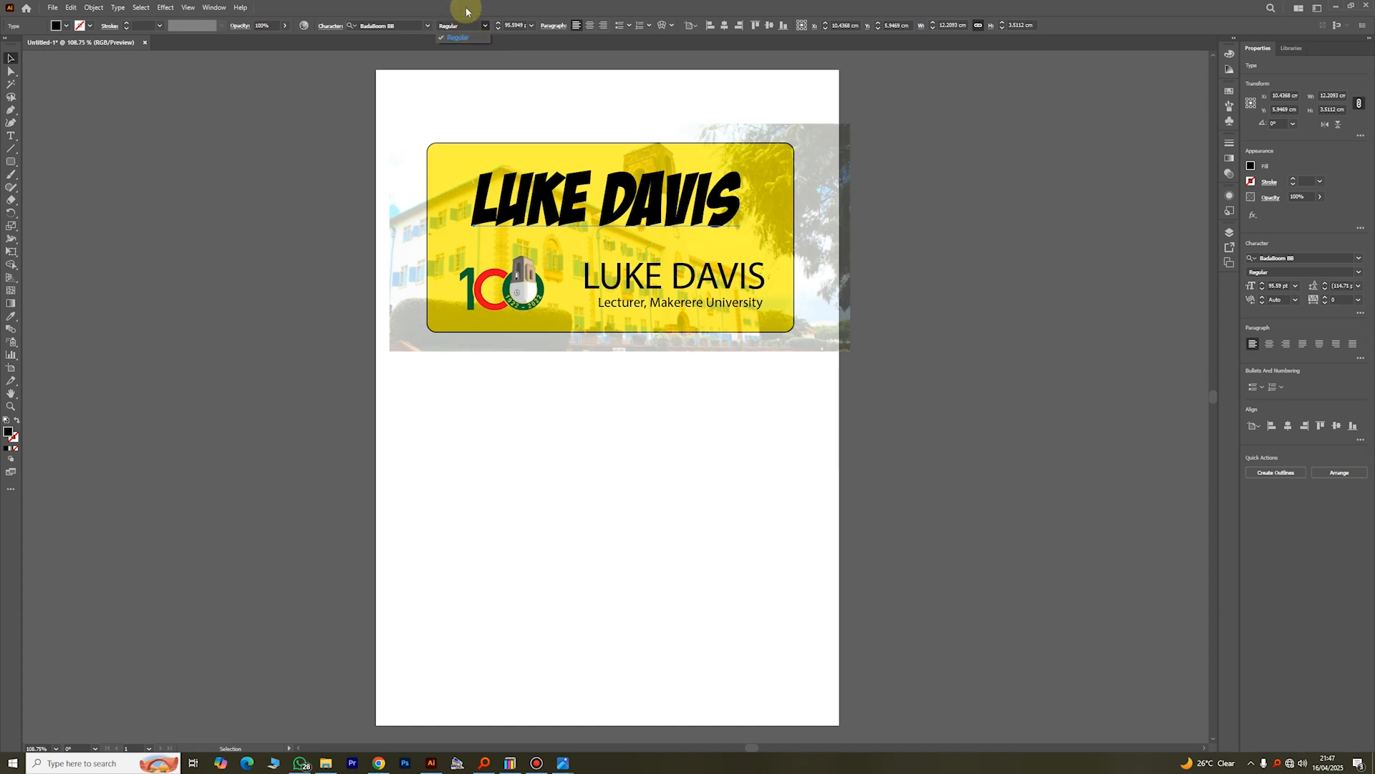
click(470, 8)
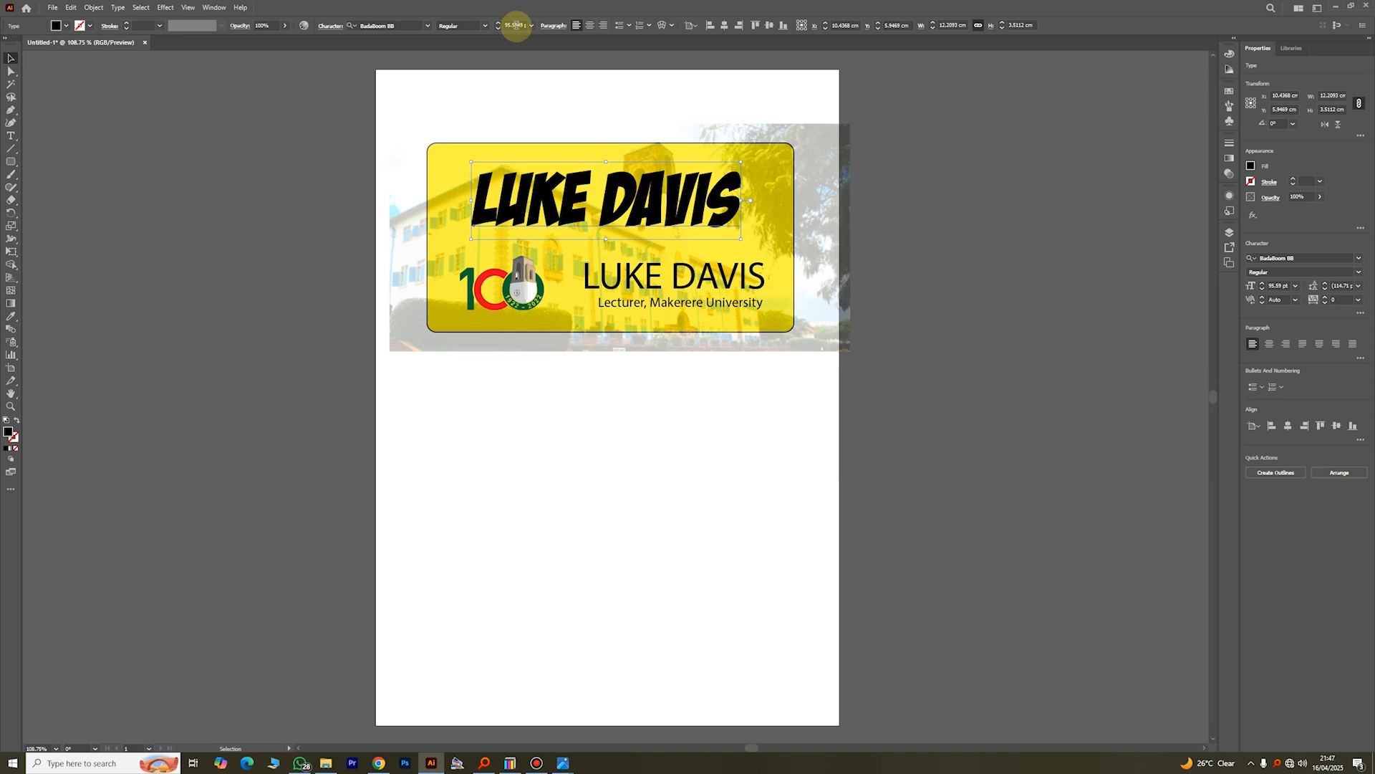
click(530, 25)
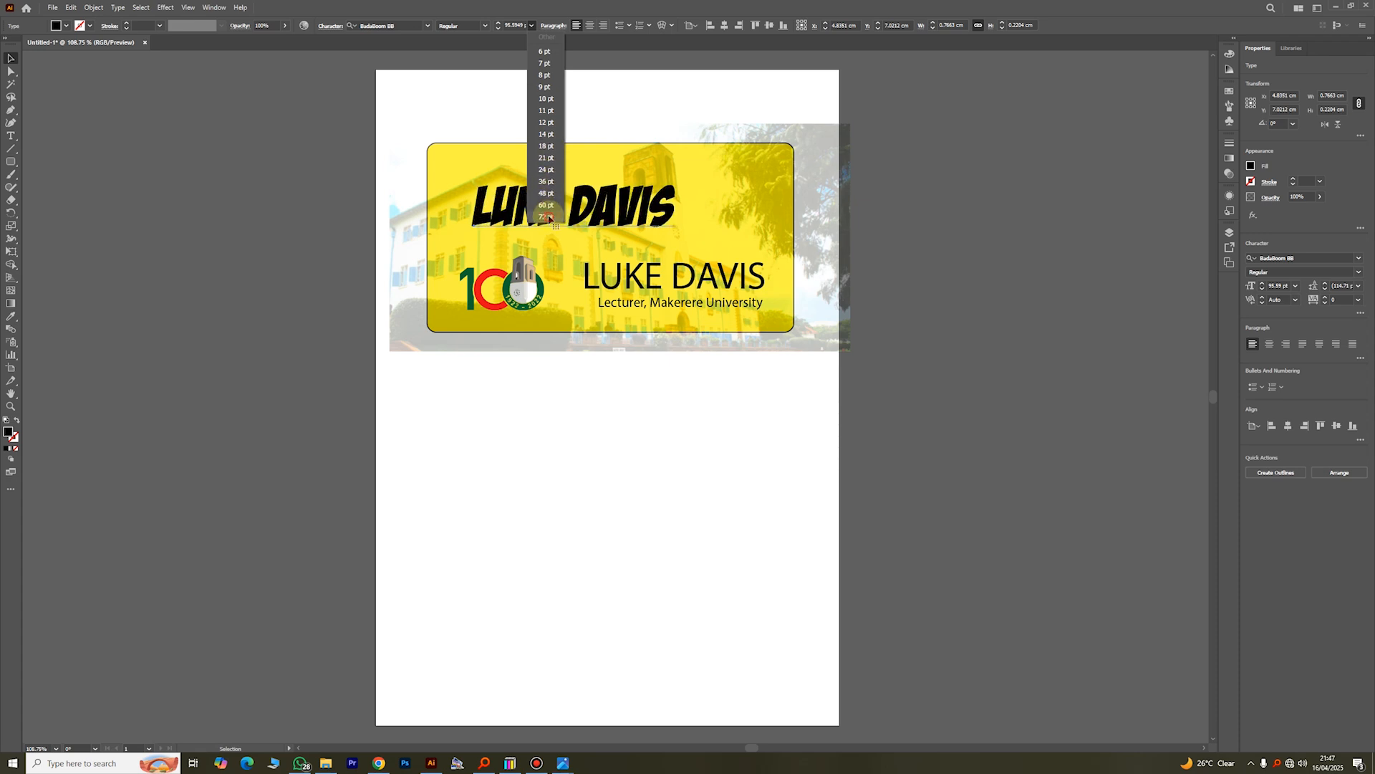
click(549, 217)
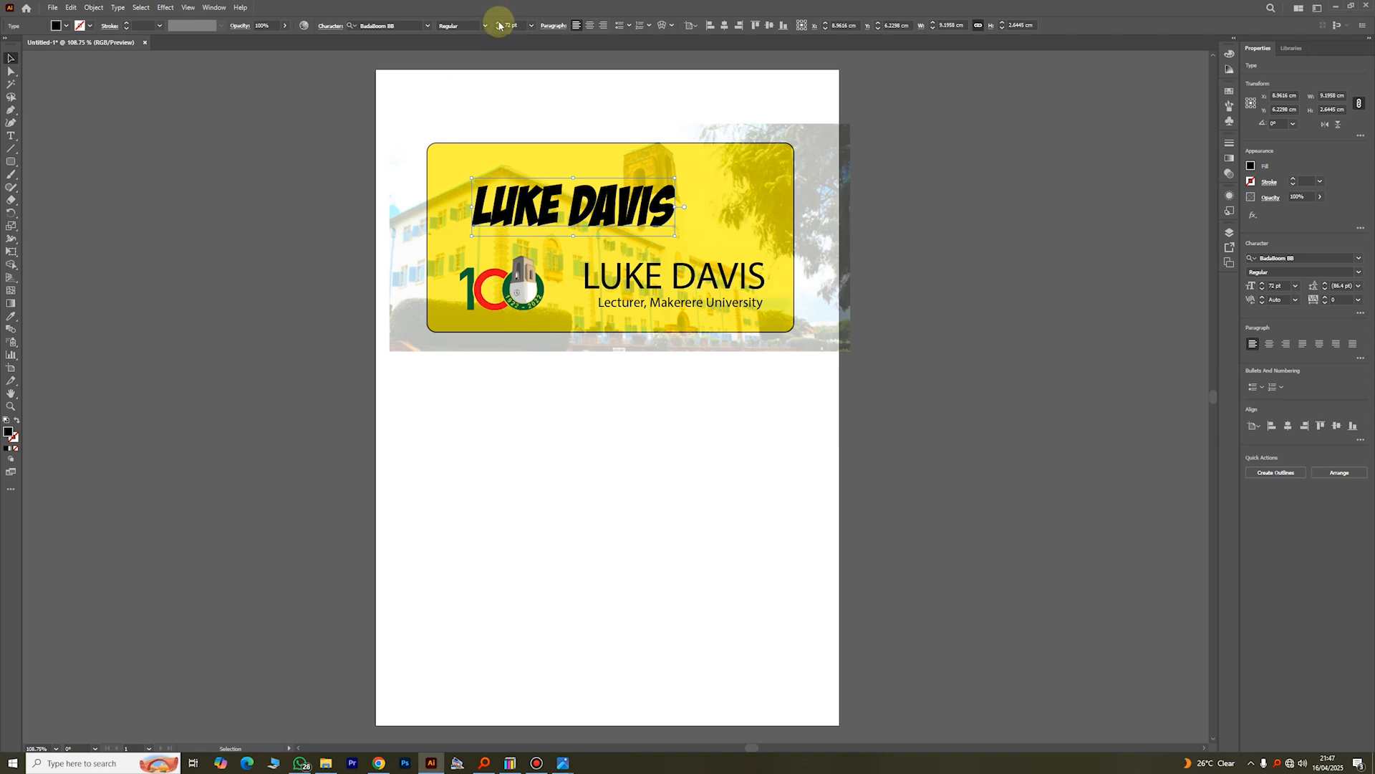
scroll(500, 26, up, 20)
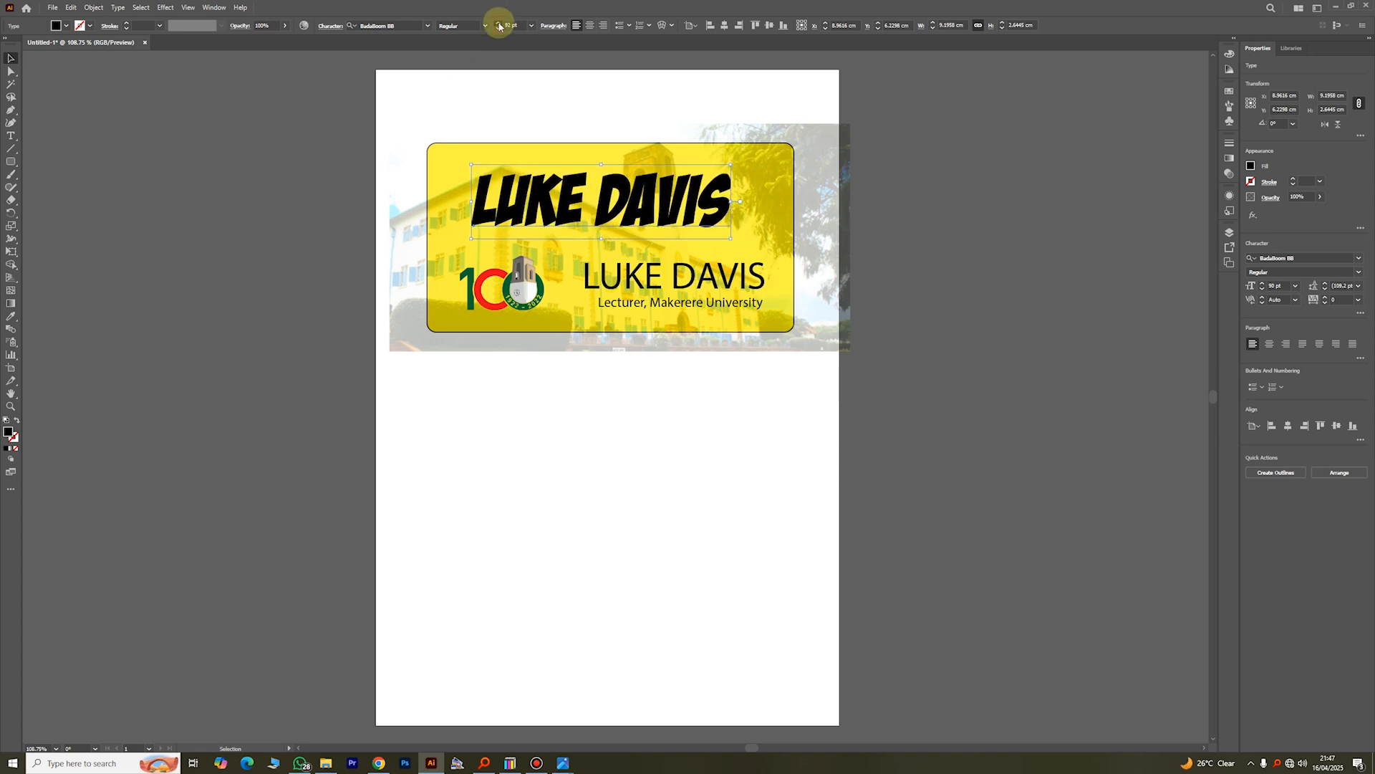
Step: Set the large name text to 200 pt, scale it down to about 100 pt and place it above the logo on the yellow rectangle
click(508, 26)
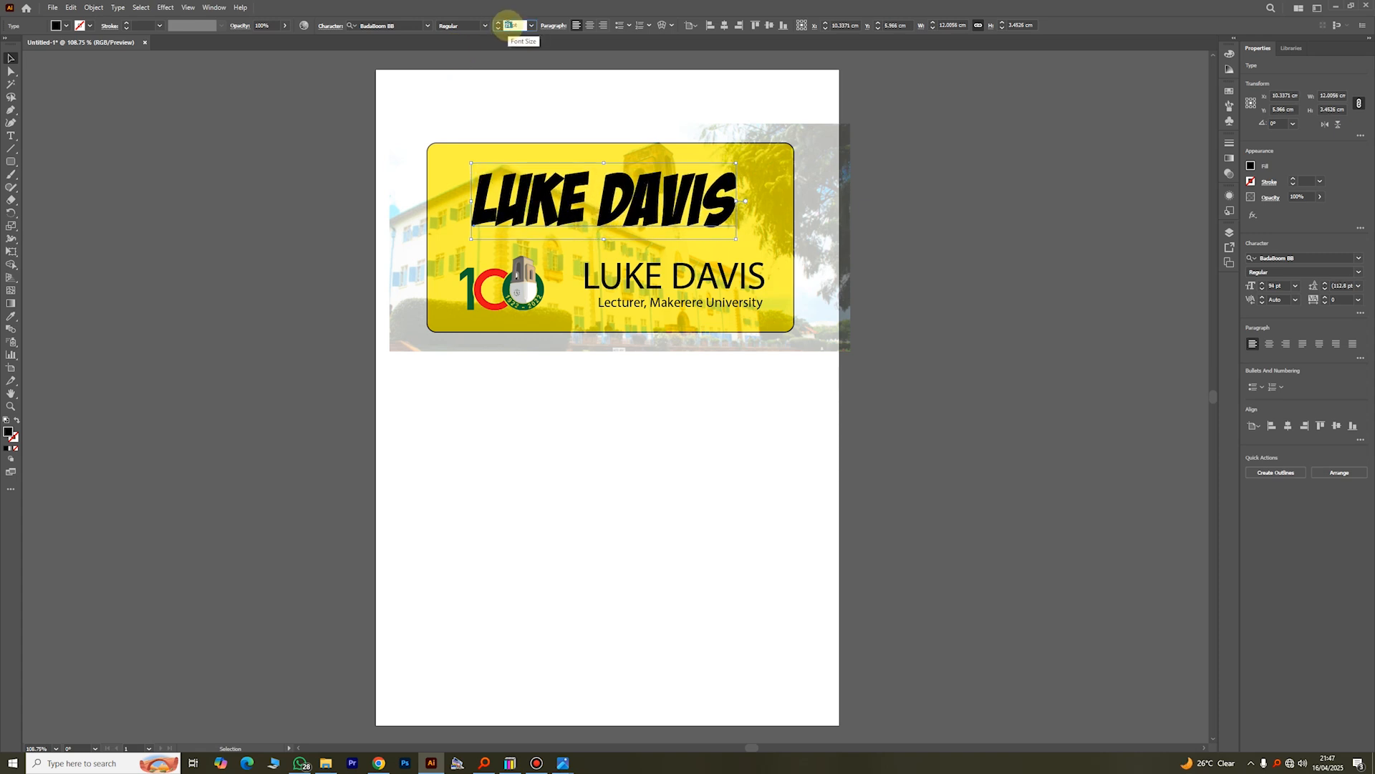
text(200pt)
key(Return)
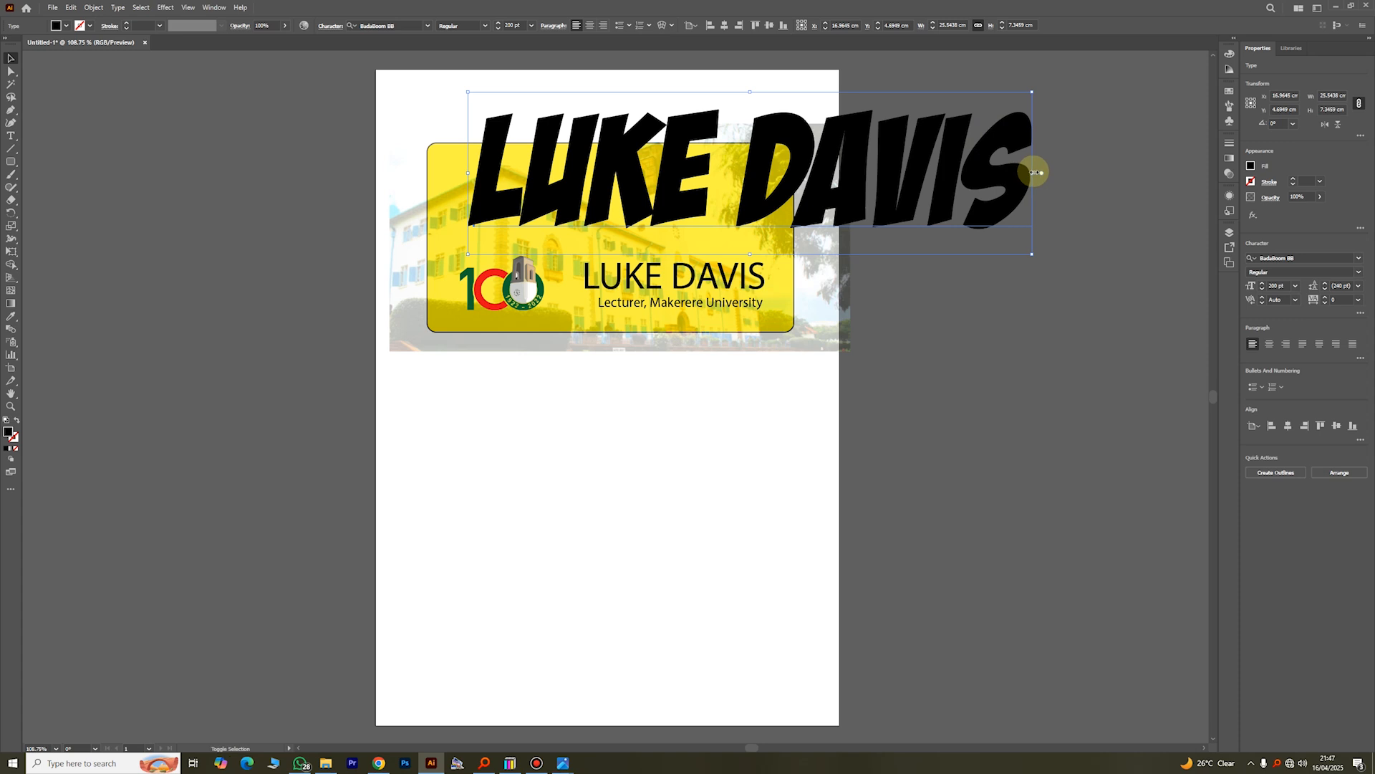
drag(1034, 172, 702, 210)
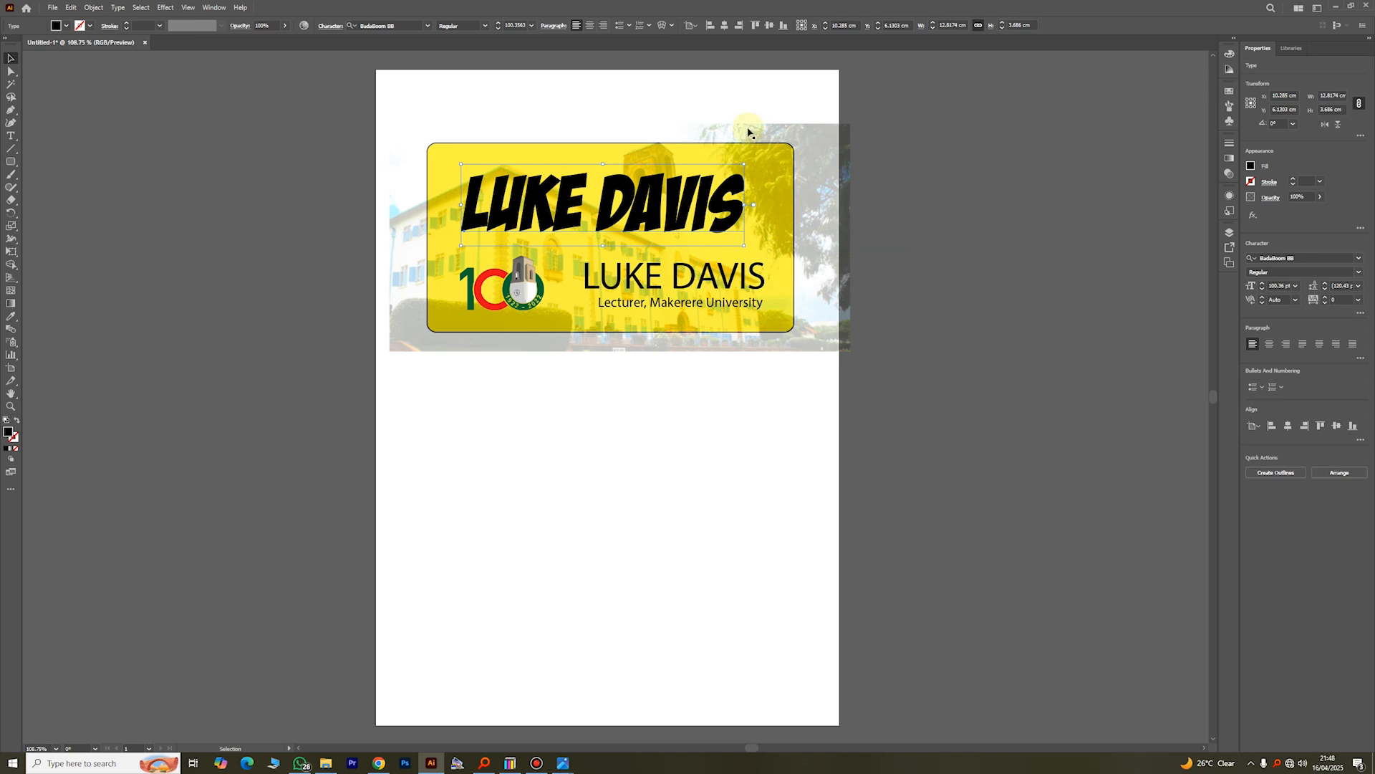
Step: Move the faded building photo off the yellow rectangle onto the canvas beside the lower part of the page
click(605, 83)
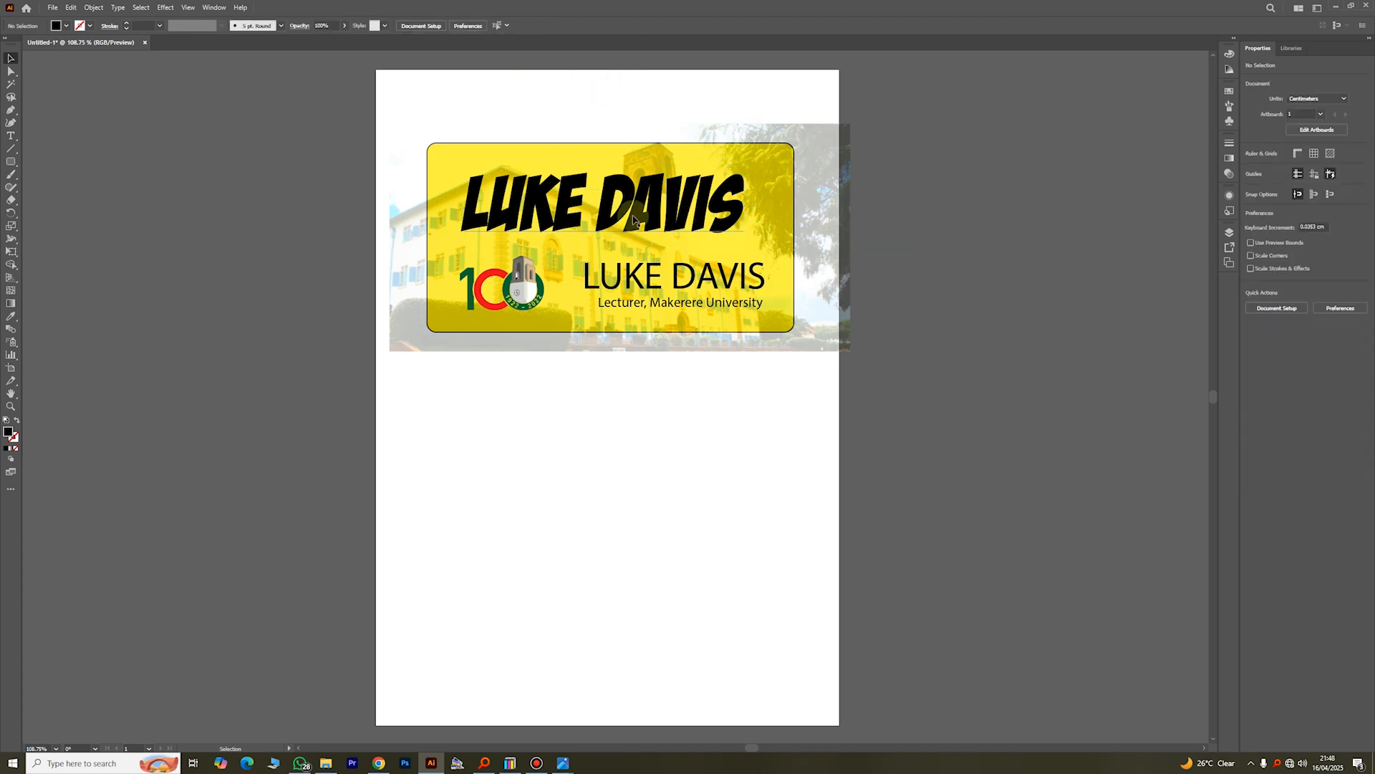
click(660, 192)
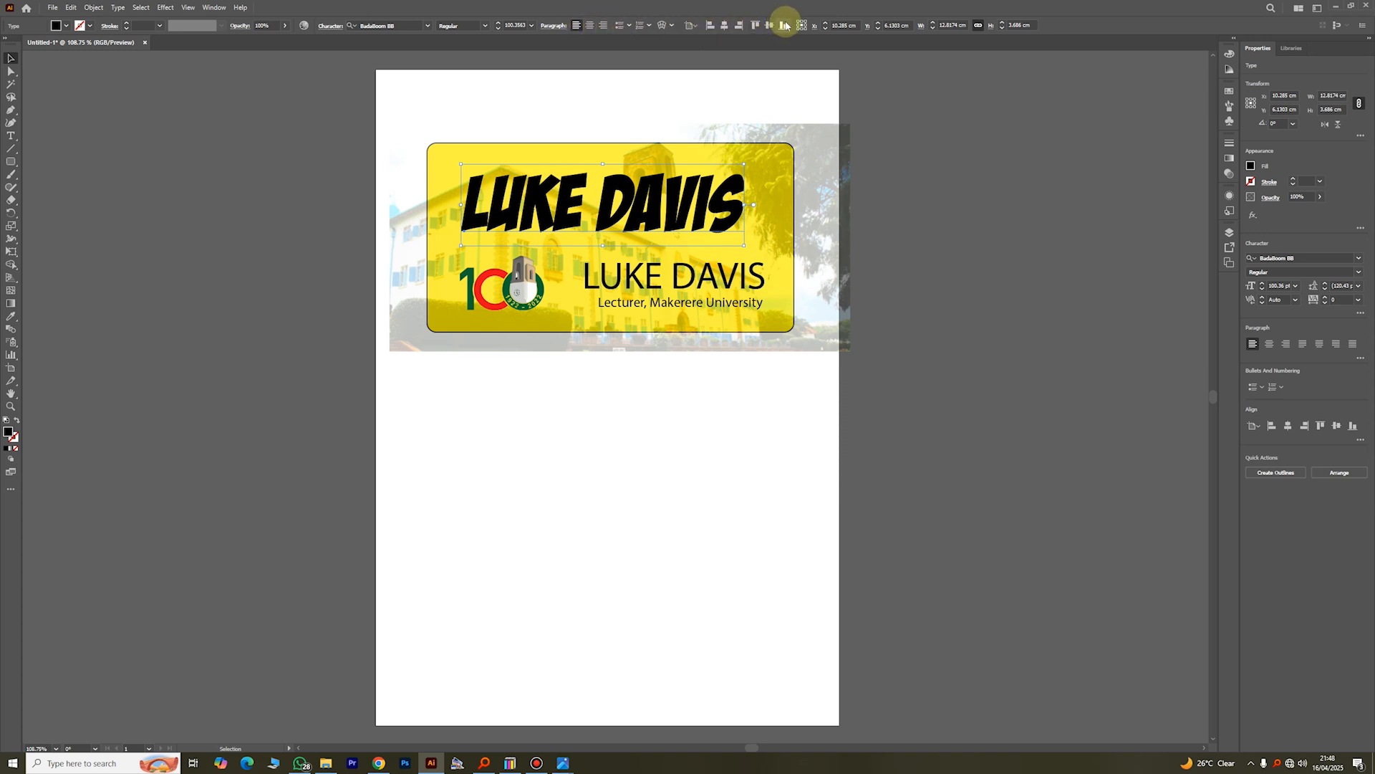
drag(816, 204, 998, 497)
click(915, 222)
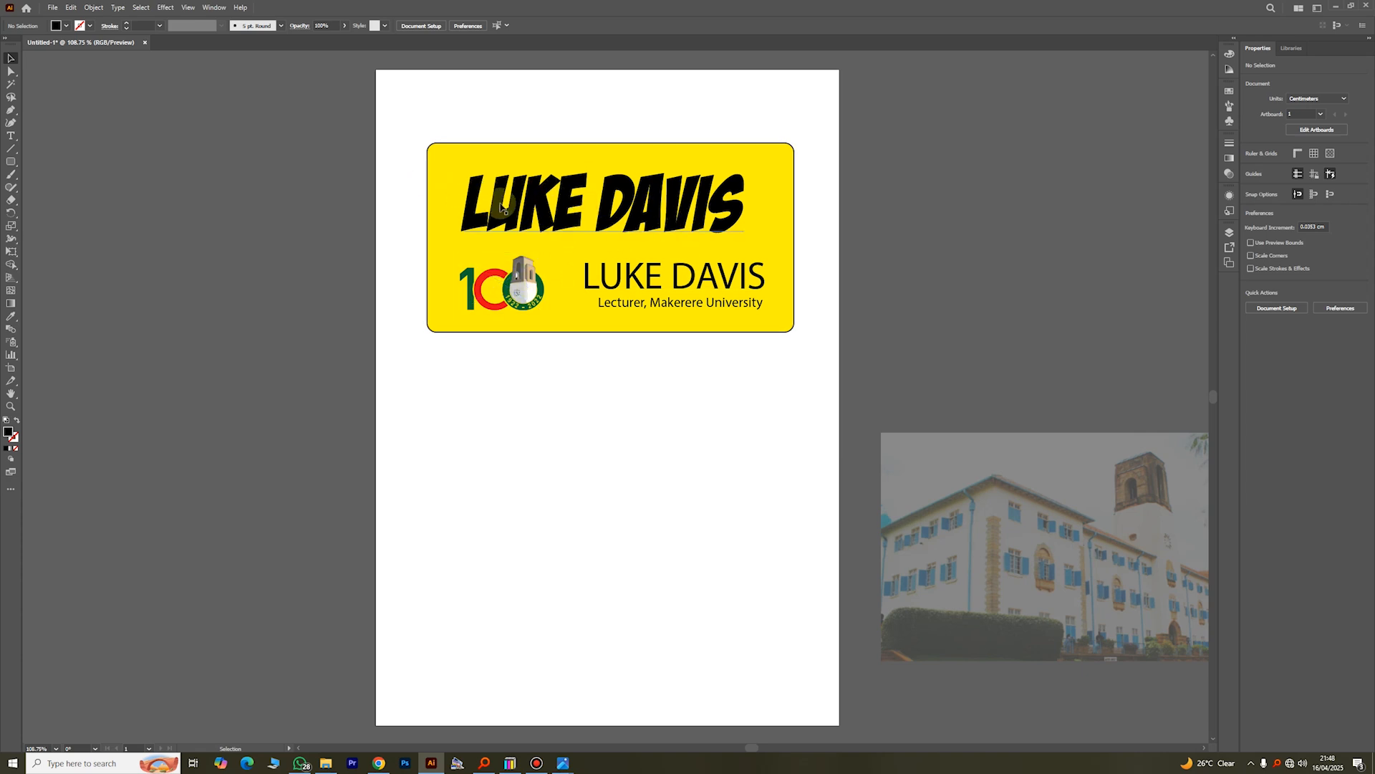
Step: Select the large name text together with the yellow rectangle and align their centres horizontally
click(536, 209)
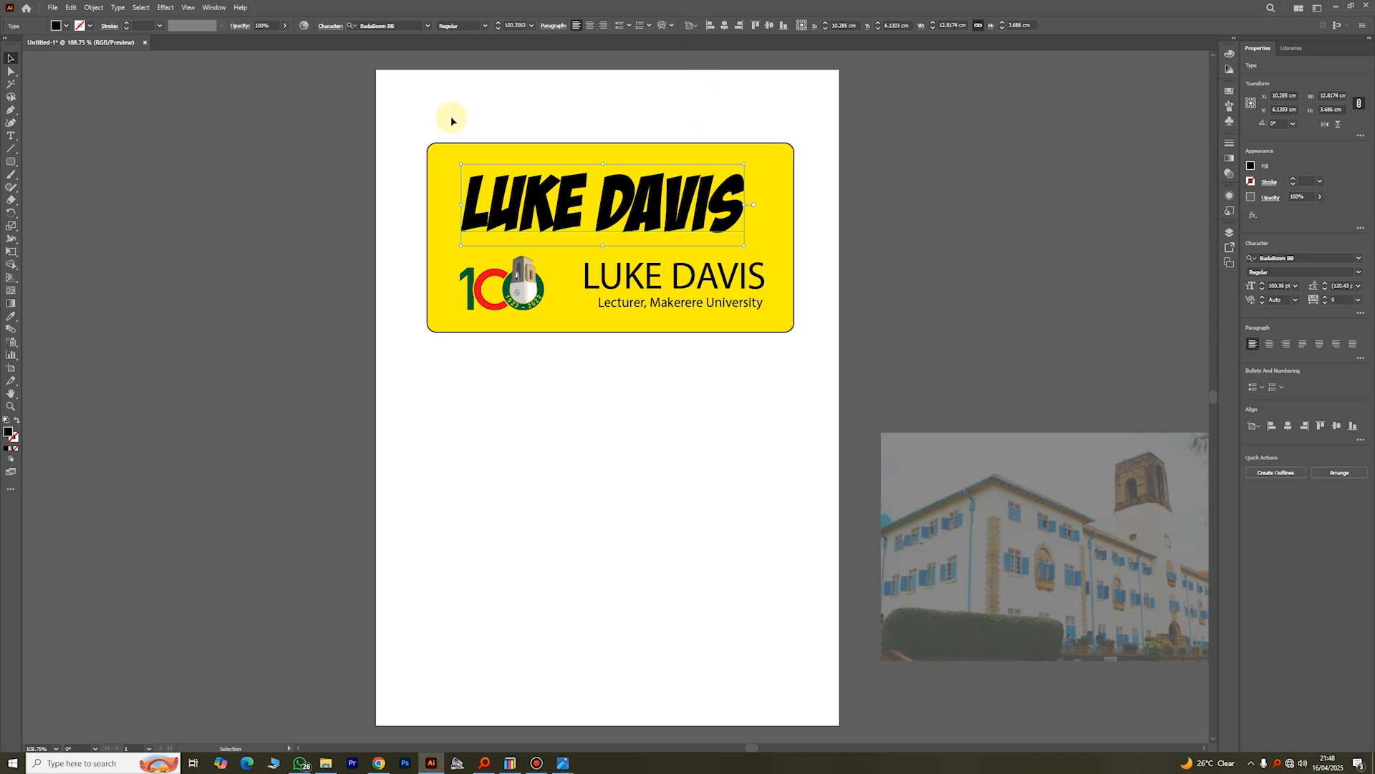
drag(435, 117, 692, 191)
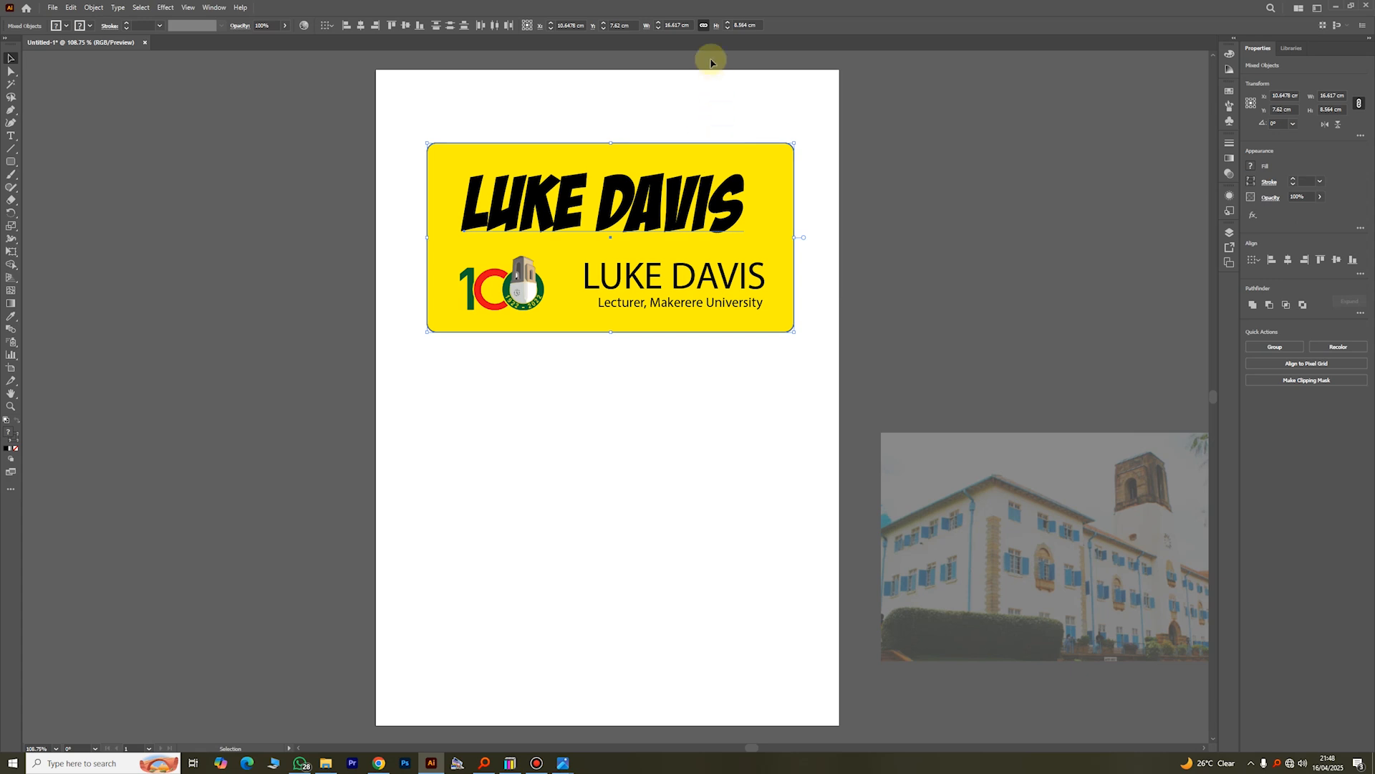
click(362, 27)
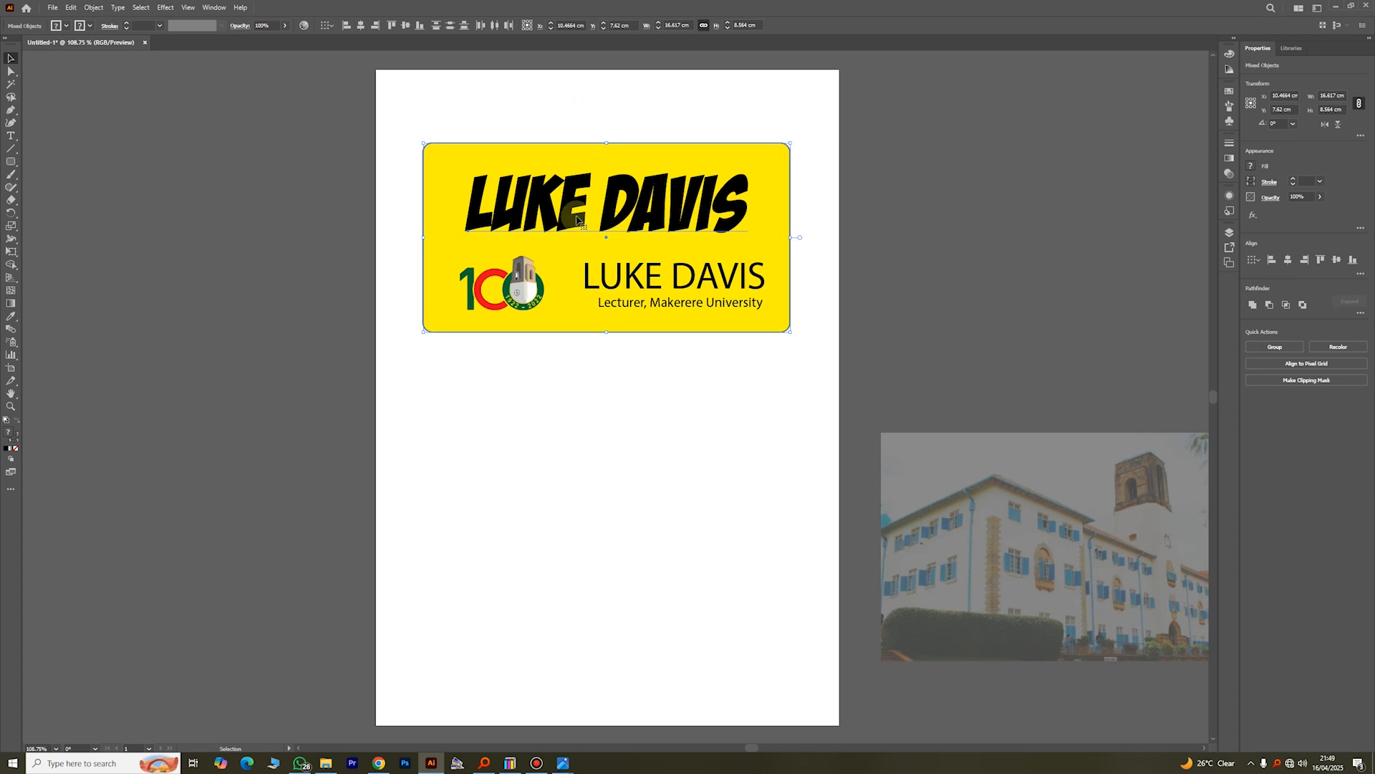
Step: Shift the large name text and yellow rectangle out of alignment, then centre them horizontally on each other again
drag(590, 223, 732, 201)
click(815, 184)
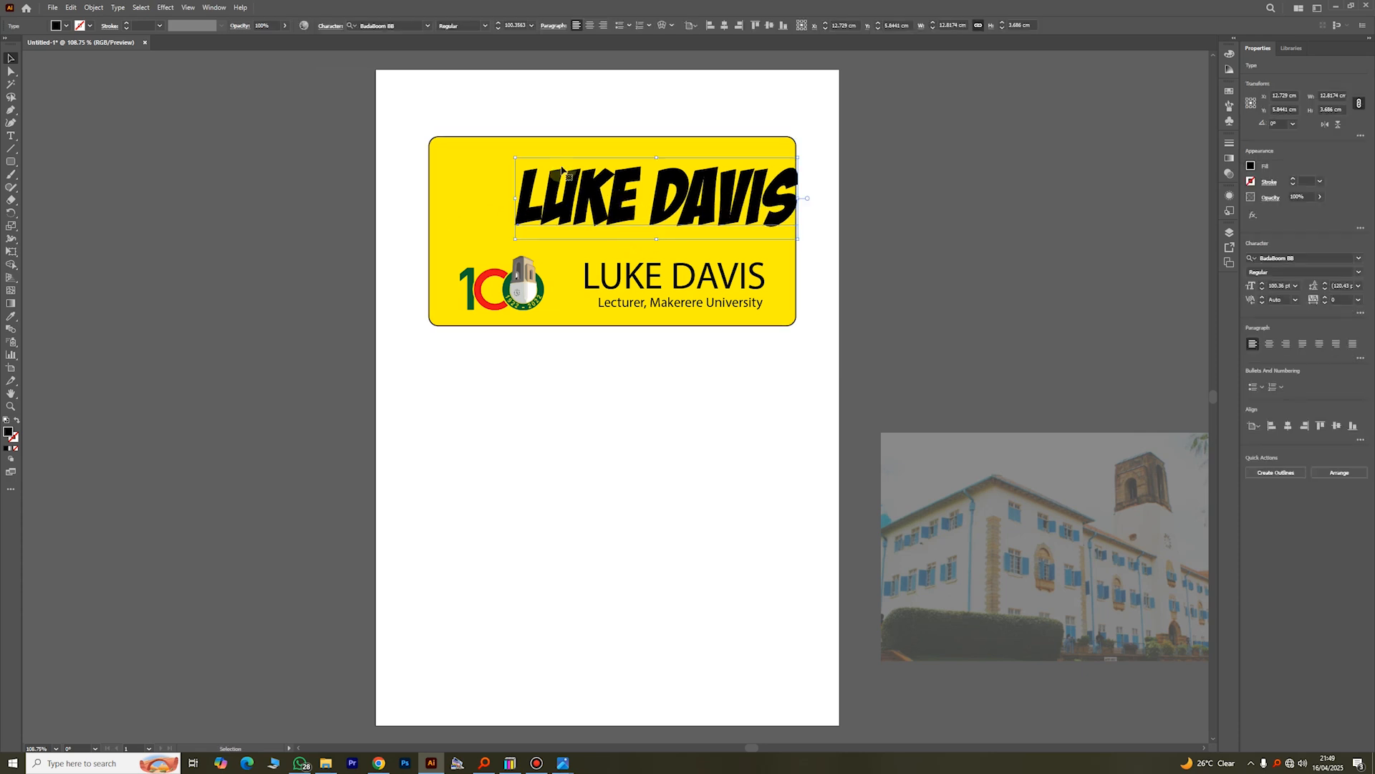
drag(437, 110, 652, 208)
click(361, 27)
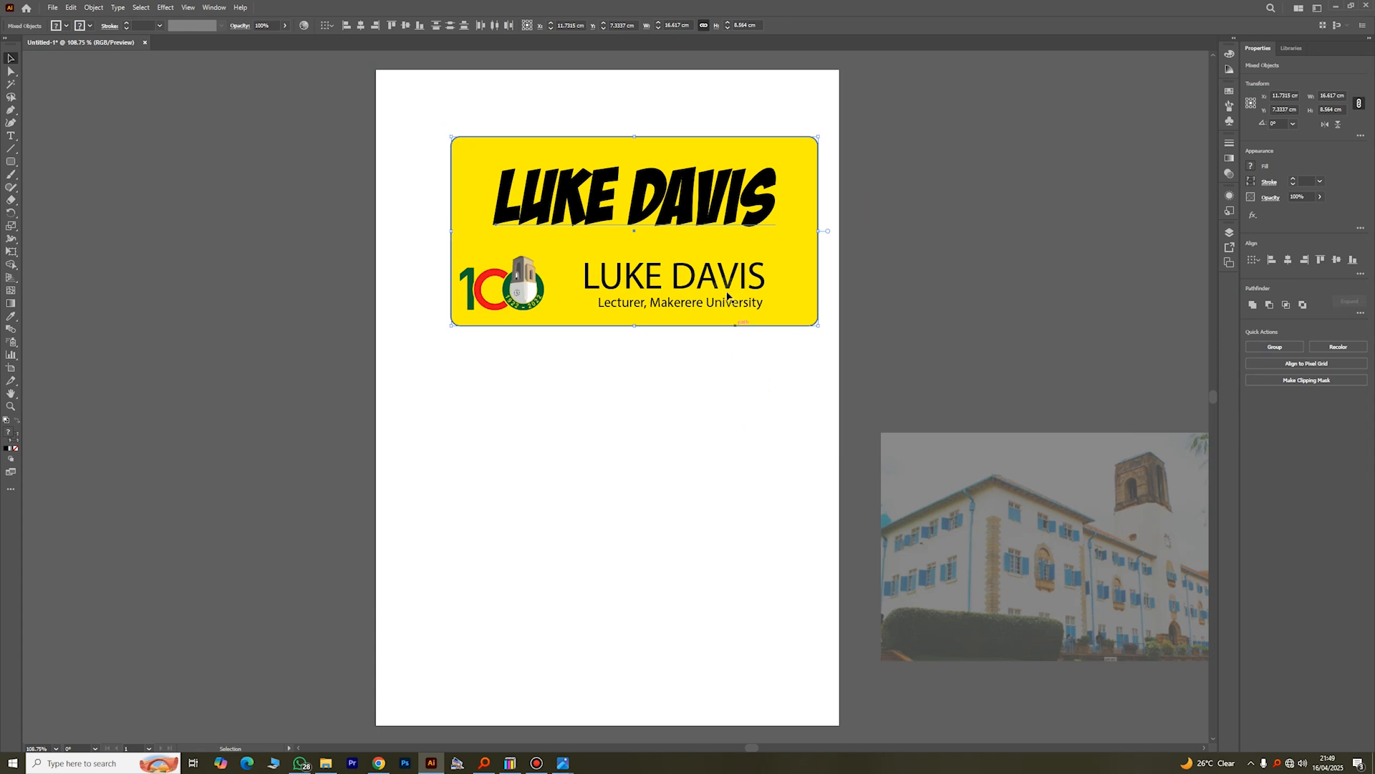
Step: Centre the smaller name text and the "Lecturer, Makerere University" line horizontally on each other
click(681, 302)
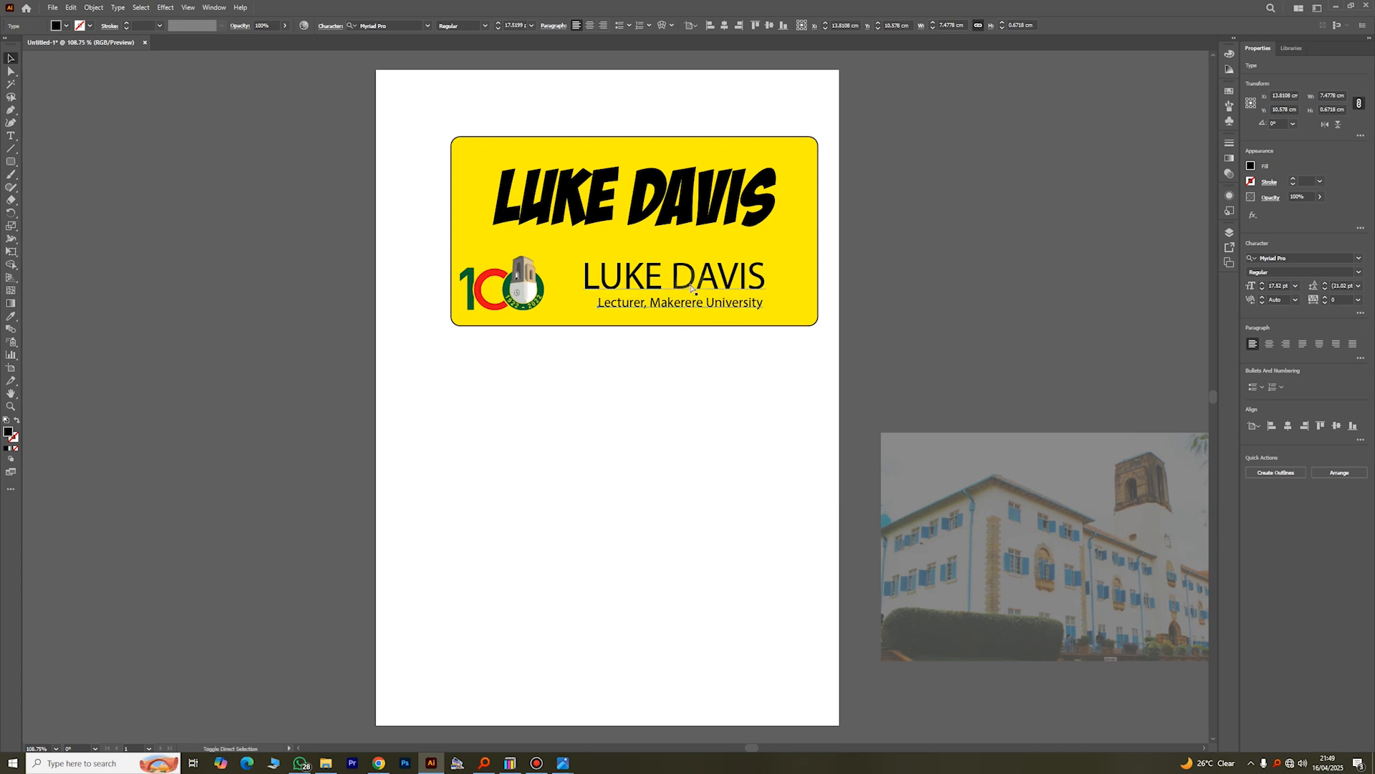
shift+click(691, 285)
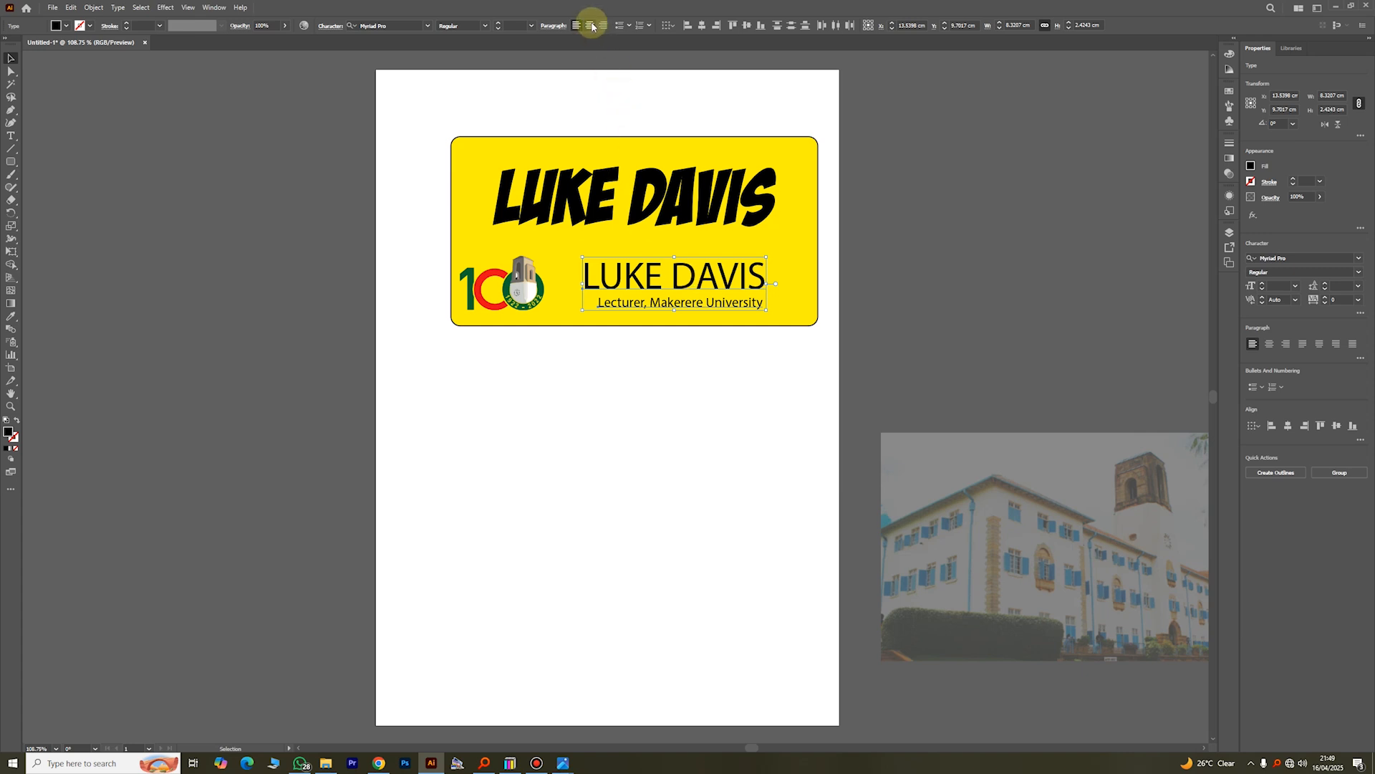
click(701, 27)
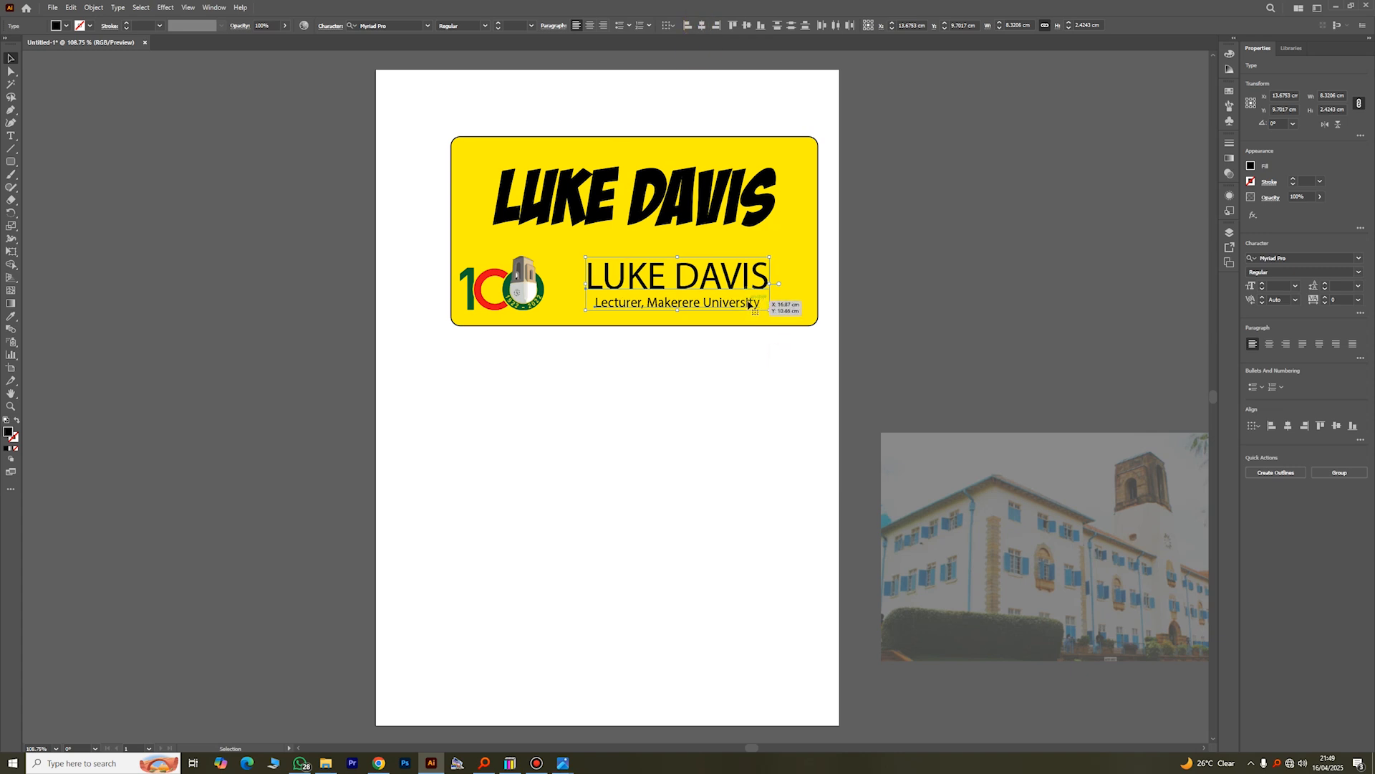
click(812, 388)
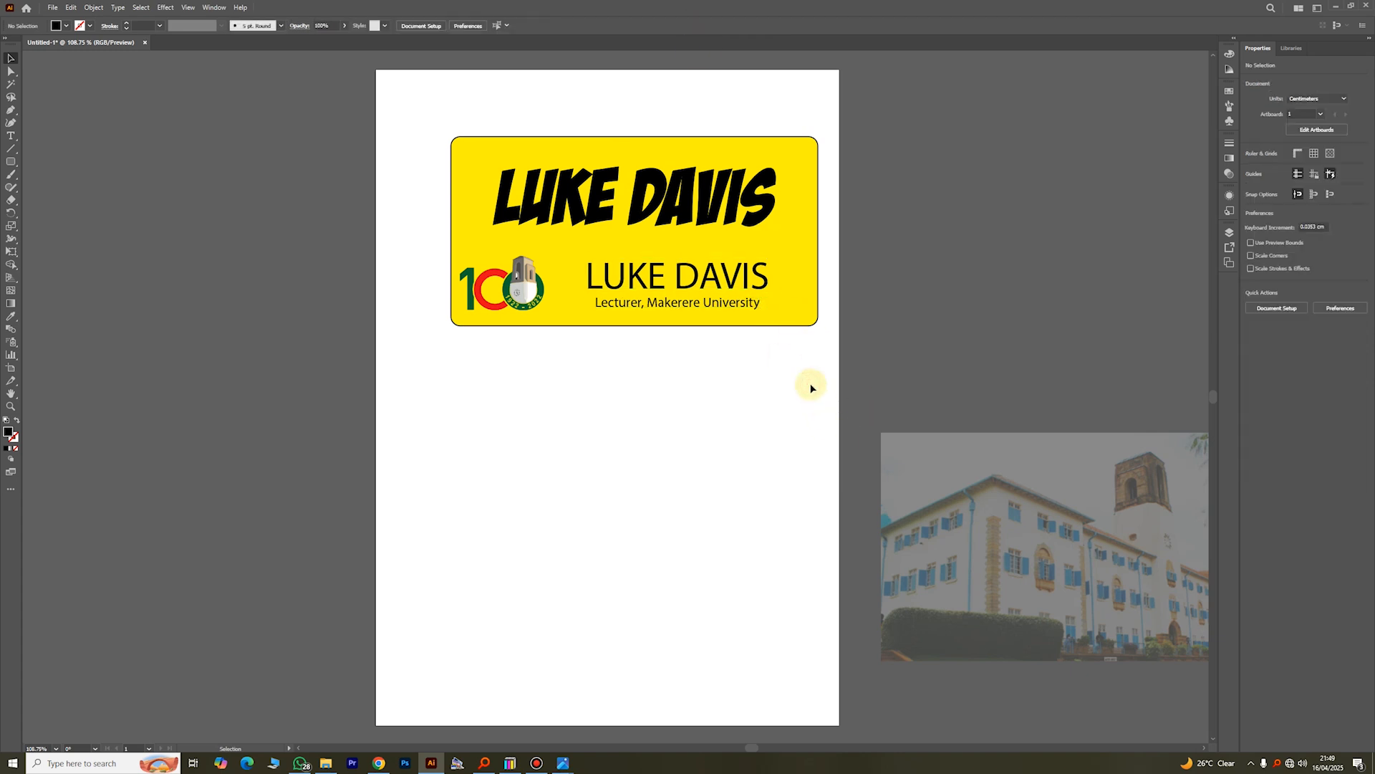
Step: Select the smaller name text, the lecturer line and the logo, and align their centres vertically
click(710, 304)
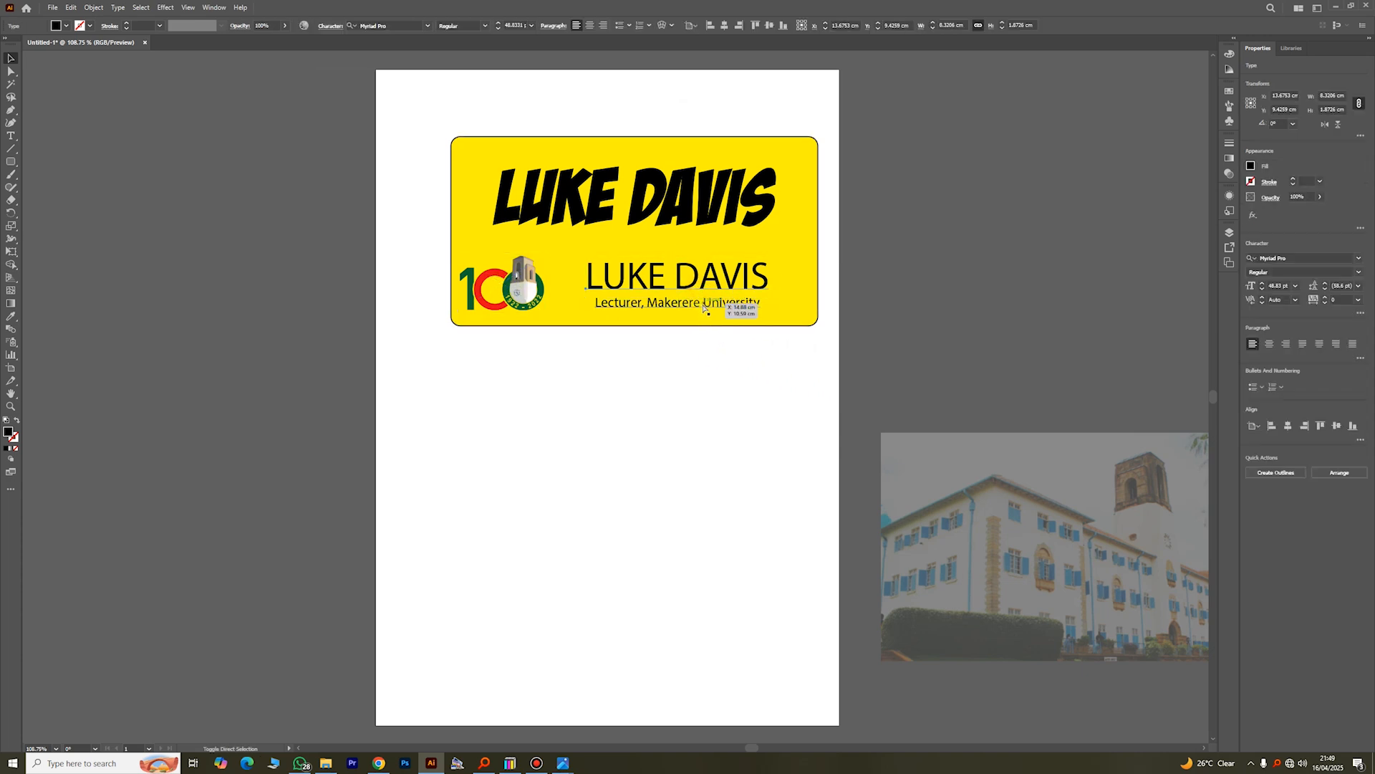
shift+click(706, 304)
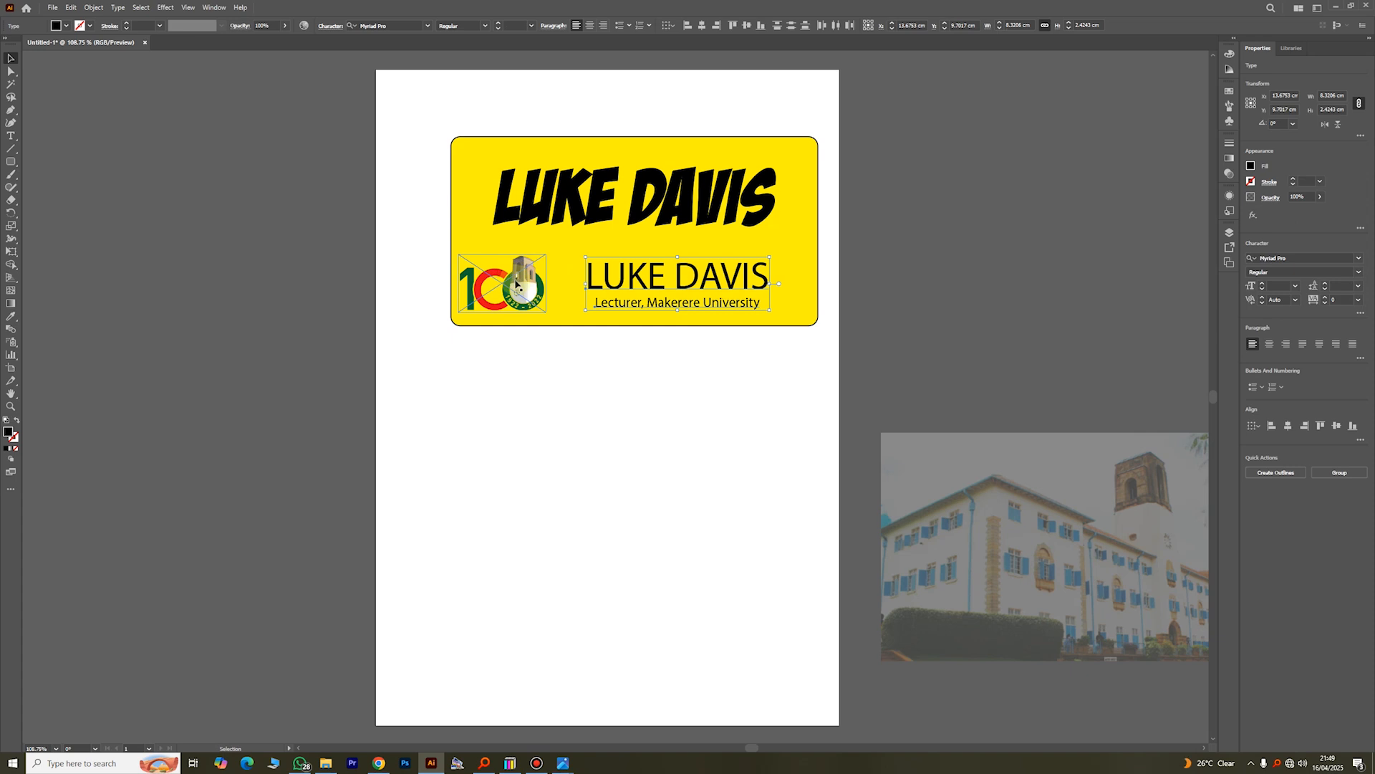
key(ctrl)
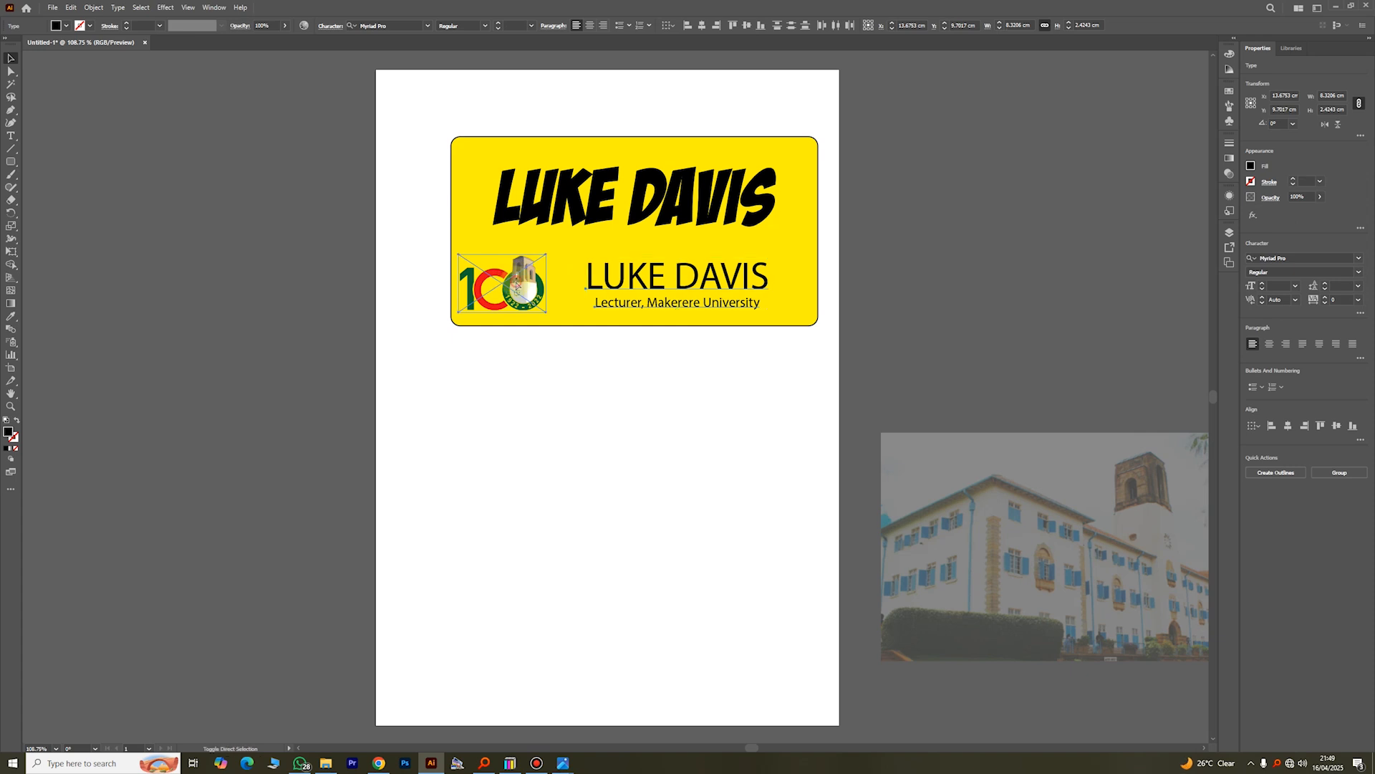
shift+click(517, 285)
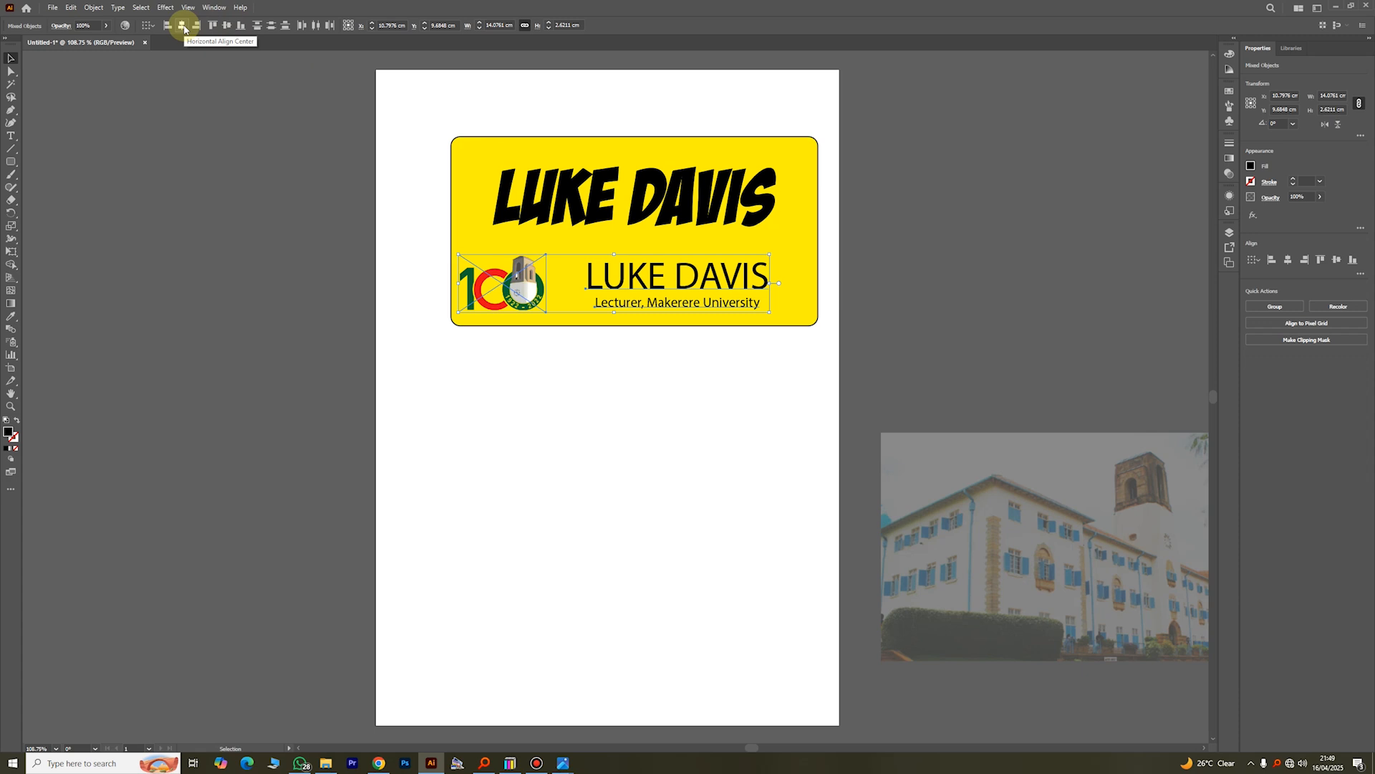
click(227, 26)
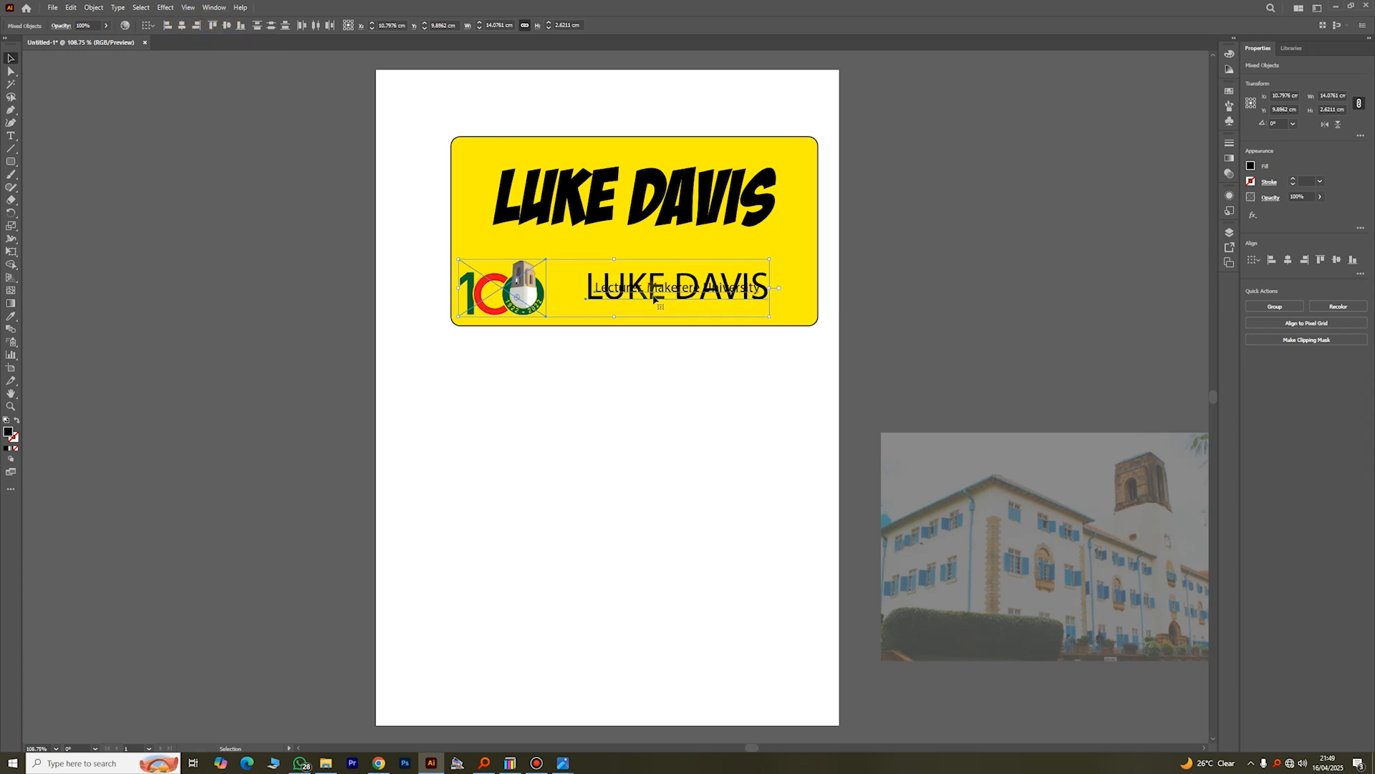
click(912, 351)
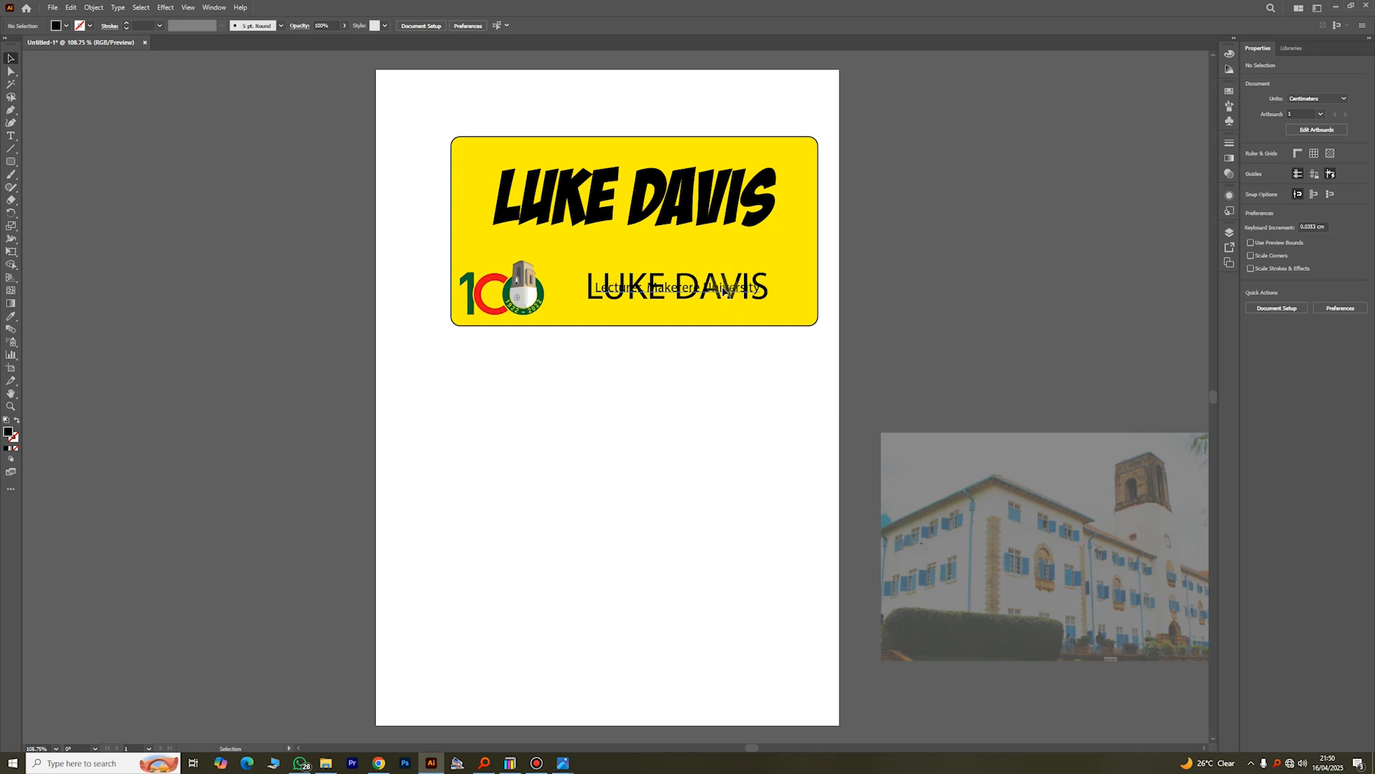
Step: Move the lecturer line down below the smaller name text and nudge the name up slightly to separate them
drag(723, 293, 722, 310)
click(783, 412)
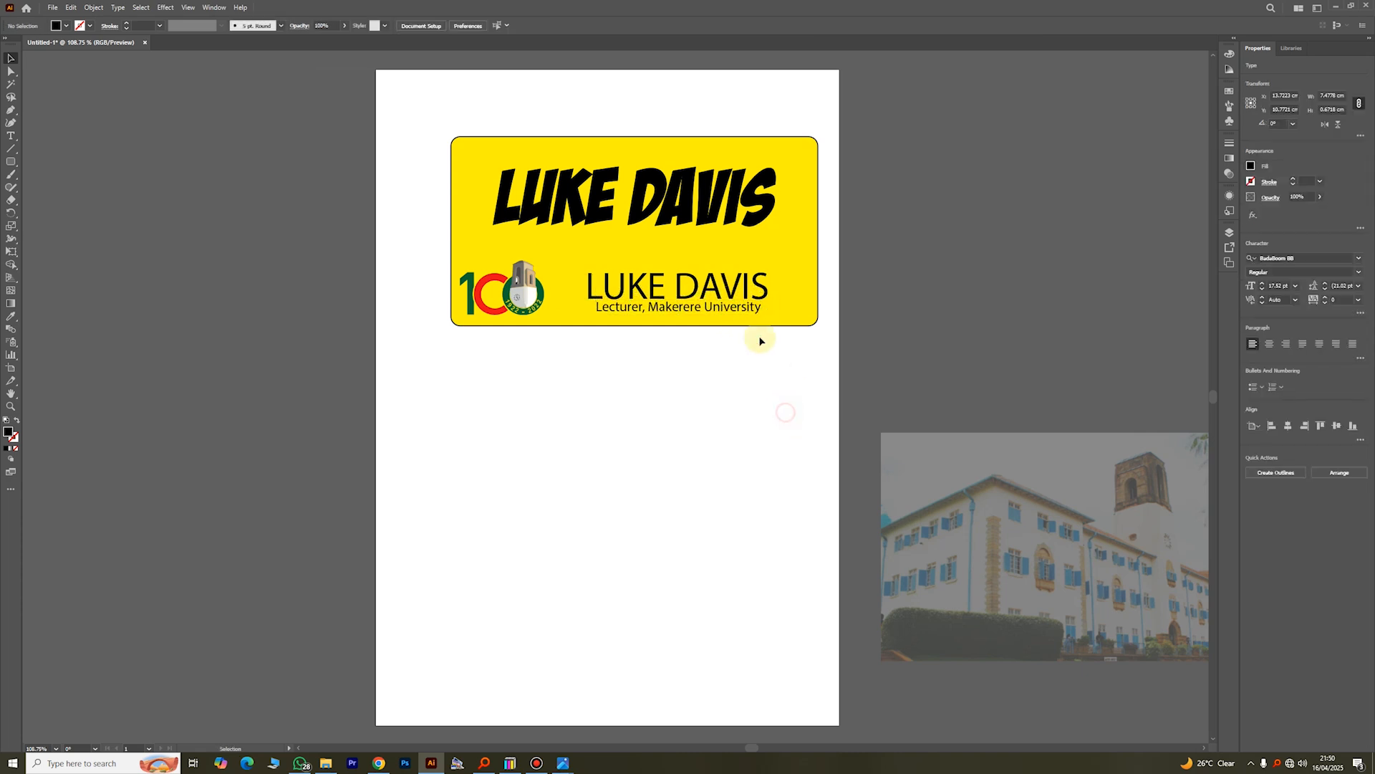
click(738, 300)
key(Up)
key(Up)
key(Up)
key(Up)
key(Up)
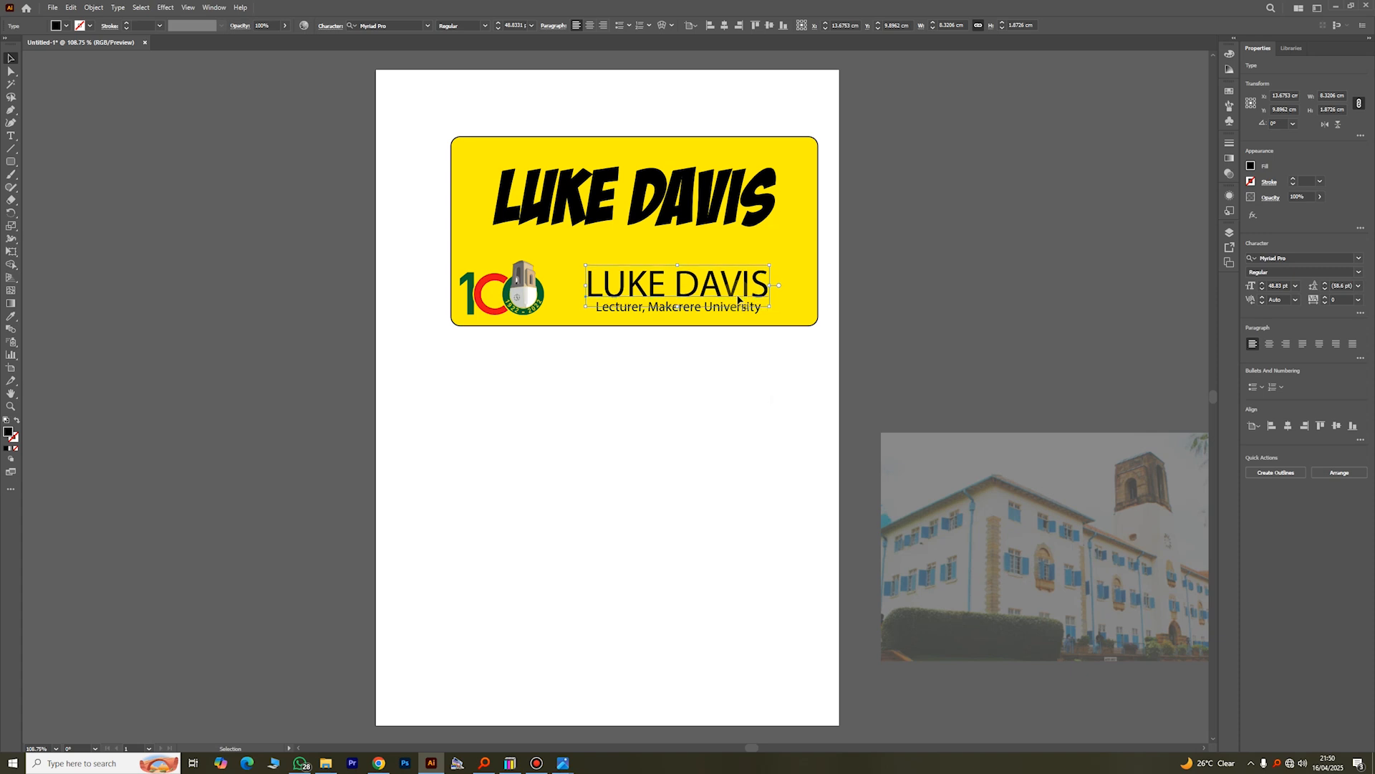
click(668, 398)
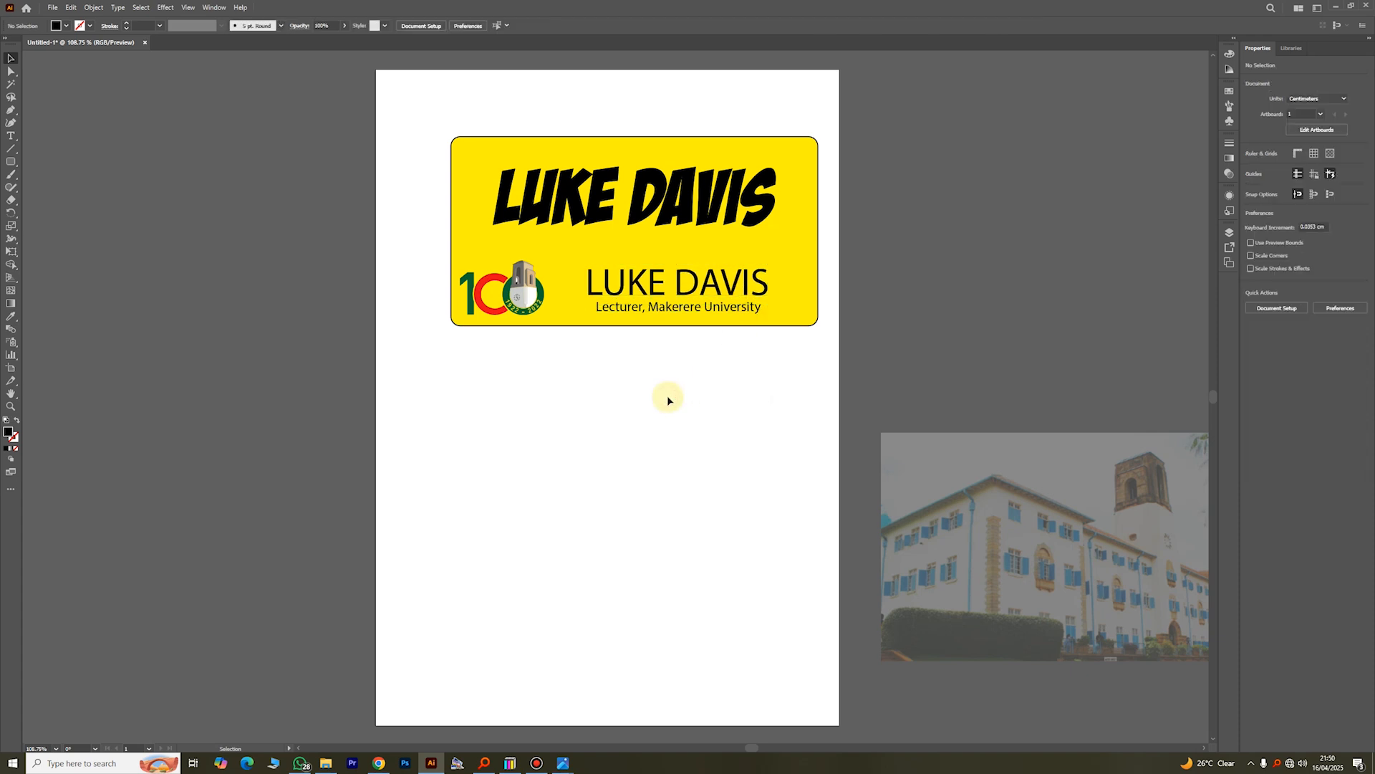
Step: Move the faded photo slightly over the page's edge and enlarge it proportionally to a height of 11.8 cm
click(708, 218)
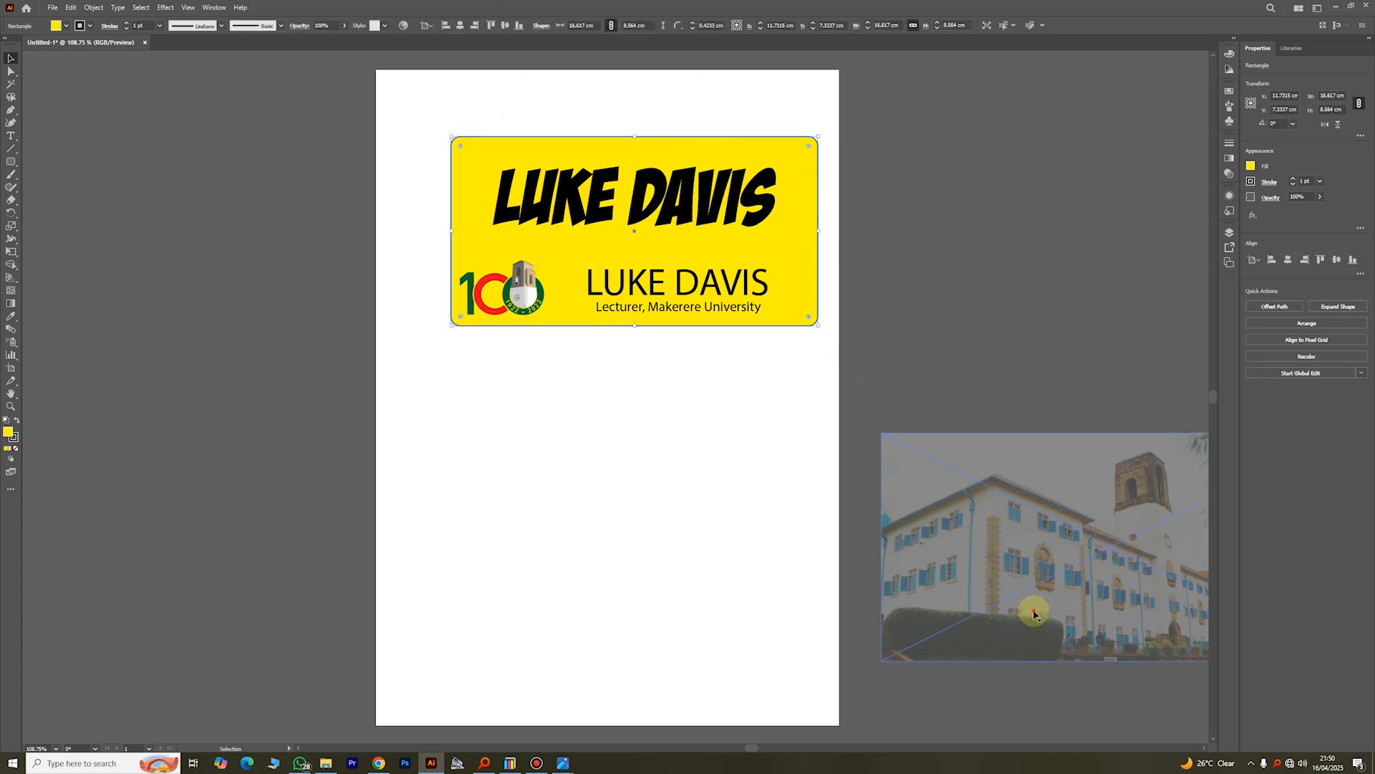
drag(982, 538, 929, 528)
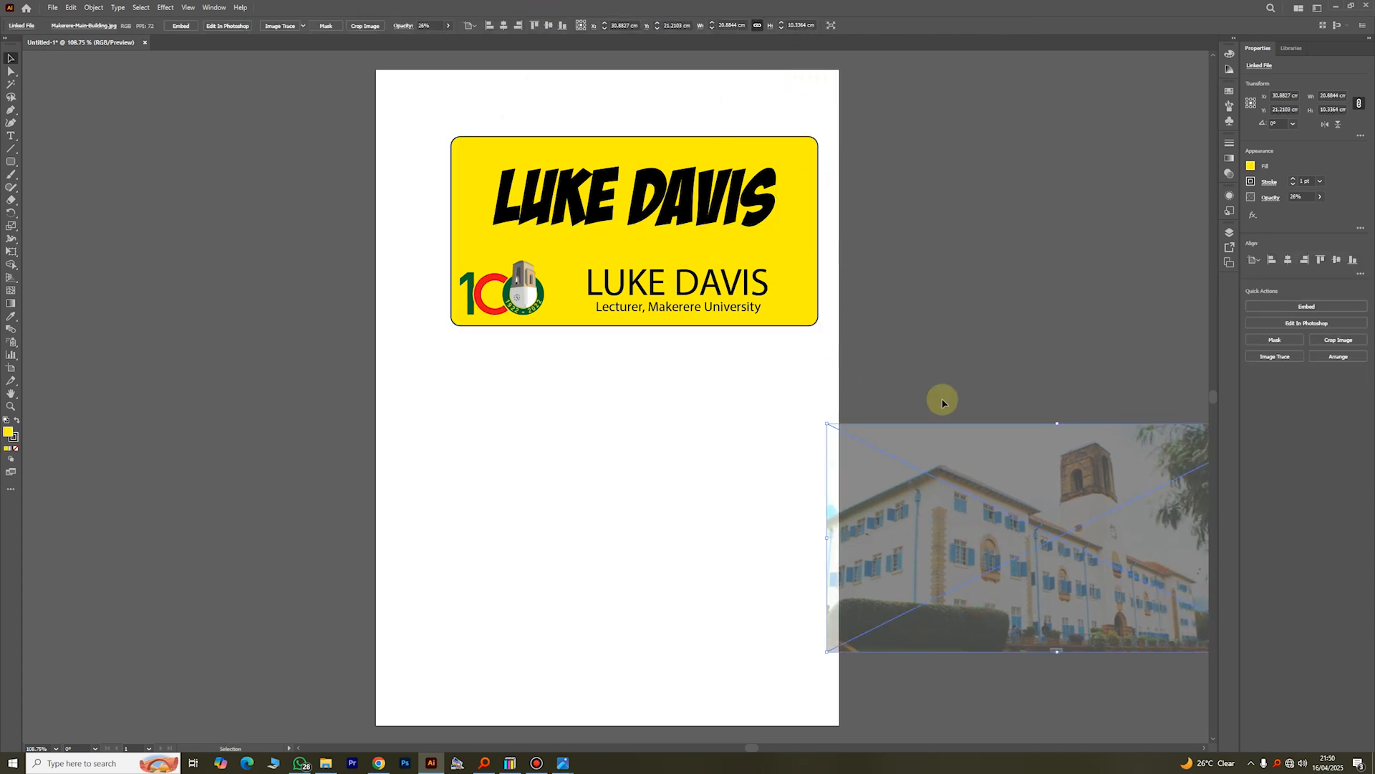
click(780, 24)
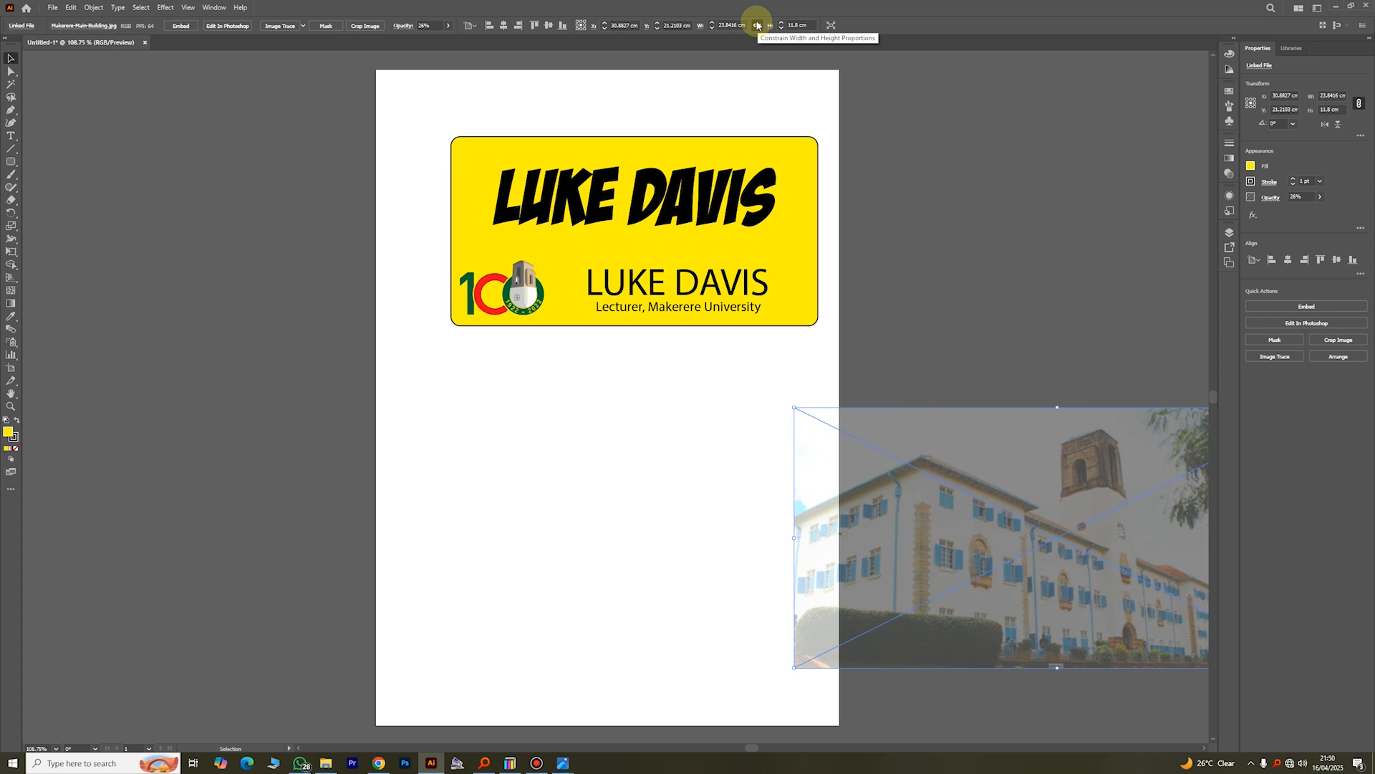
click(758, 26)
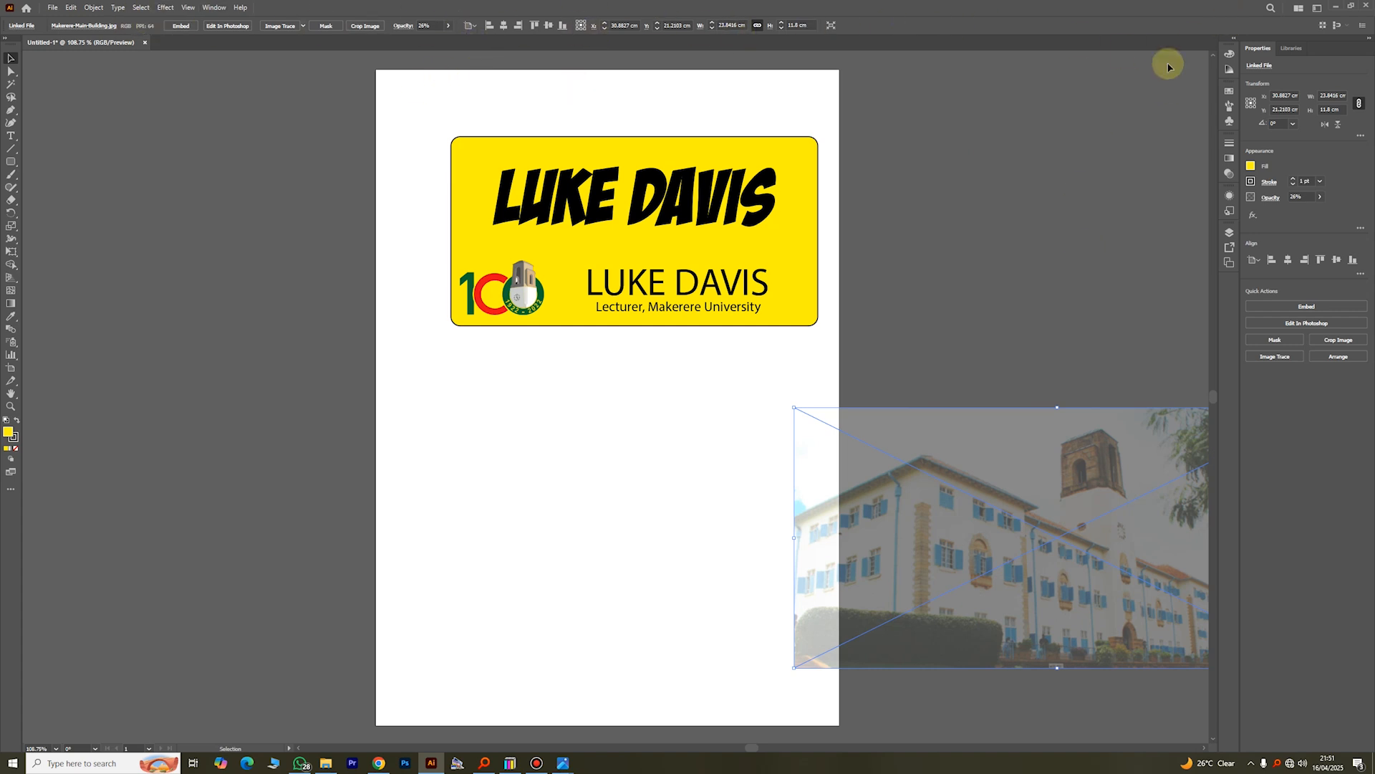
click(1019, 251)
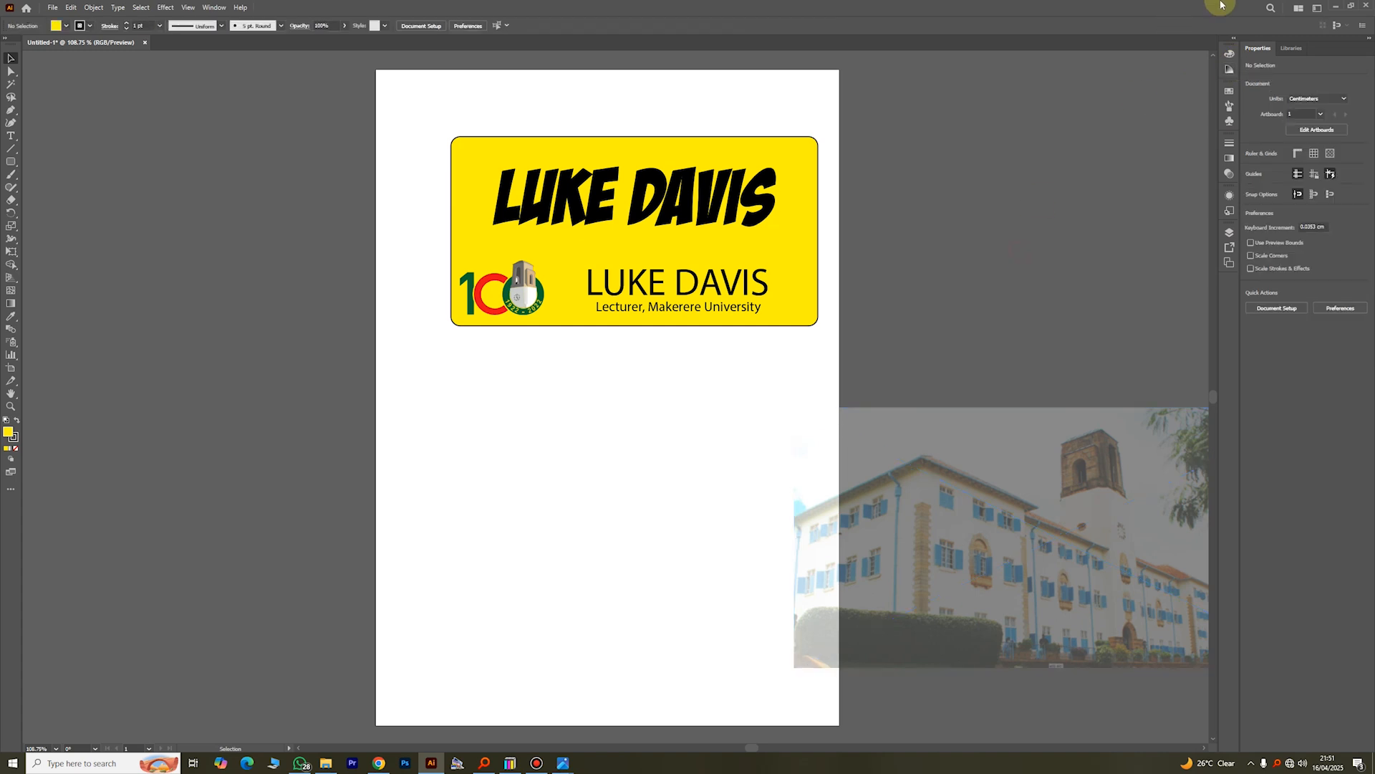
Step: Demonstrate collapsing and expanding both panel docks, leaving the Color, Swatches, Layers and Properties panels expanded
click(1233, 39)
click(1233, 40)
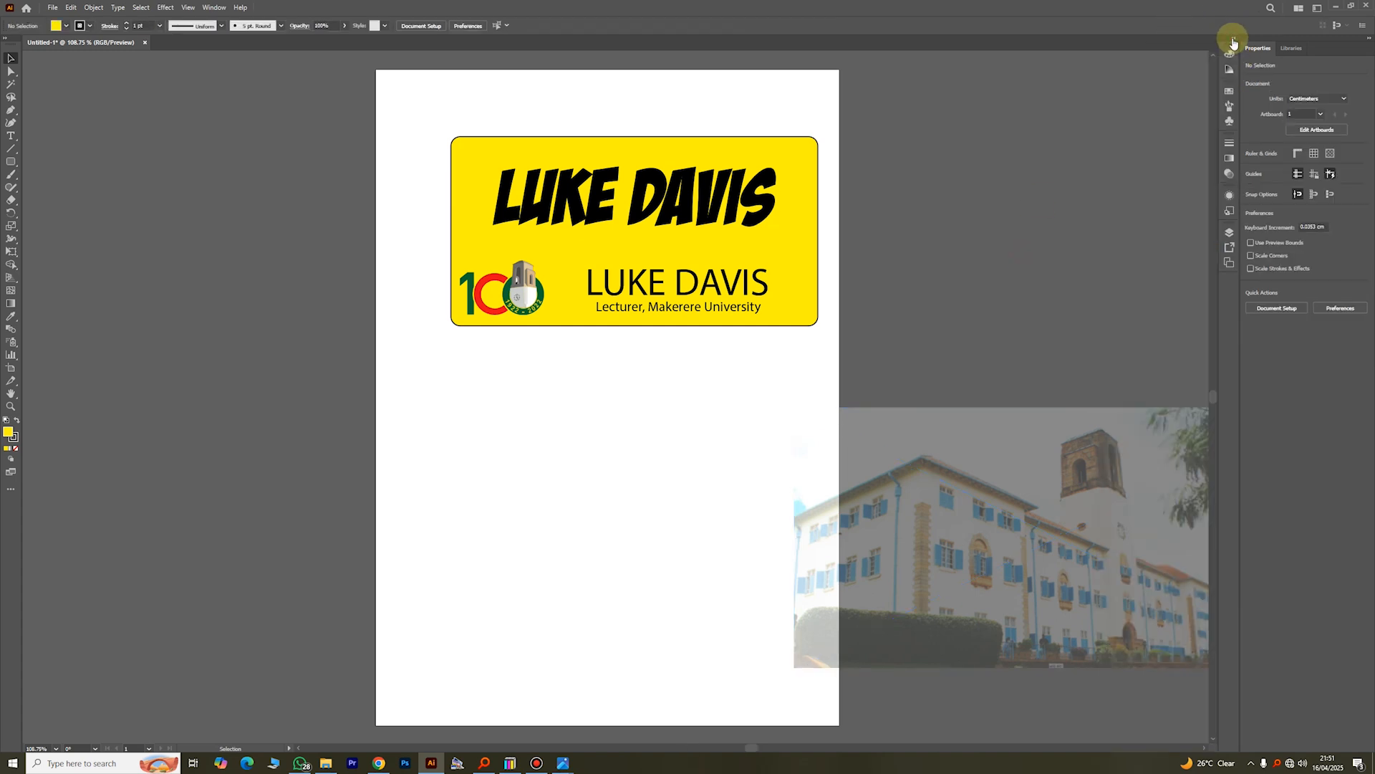
click(1228, 37)
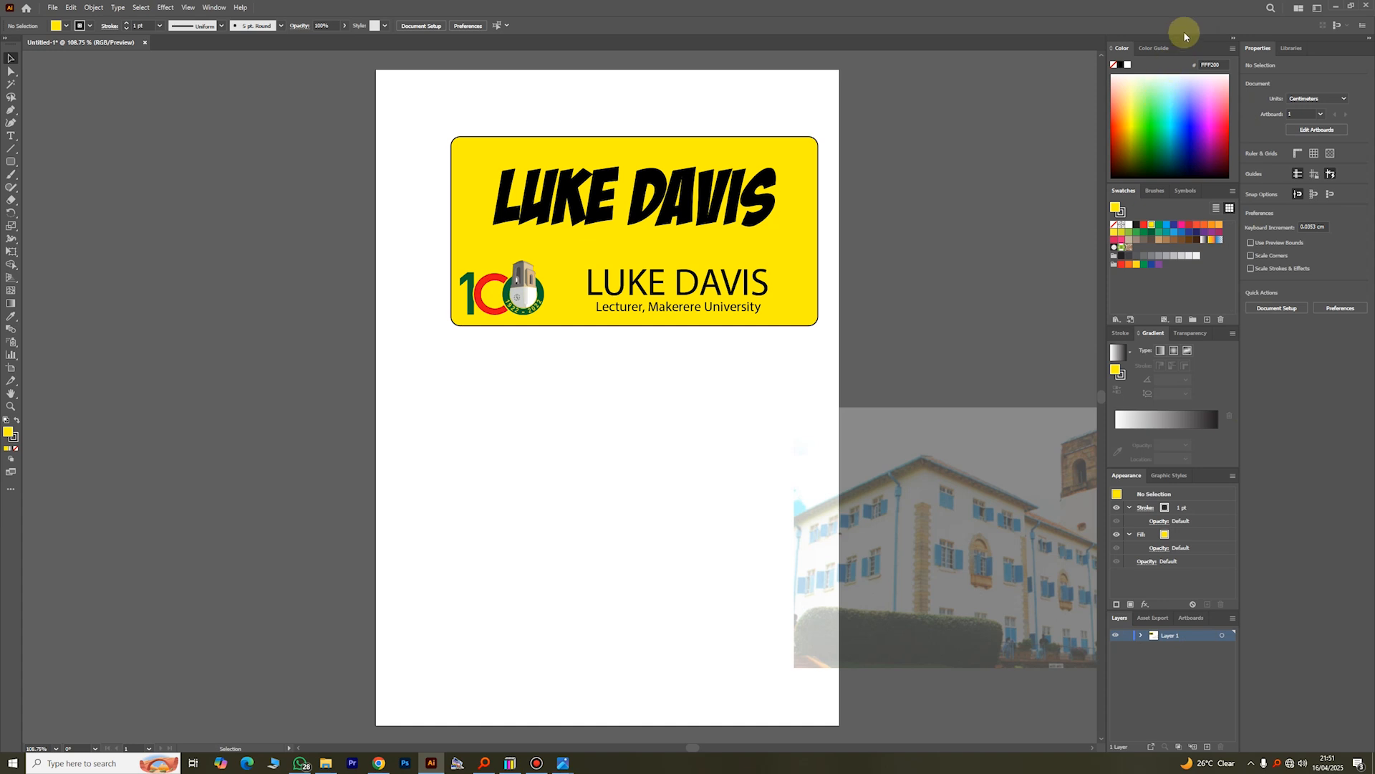
click(1233, 40)
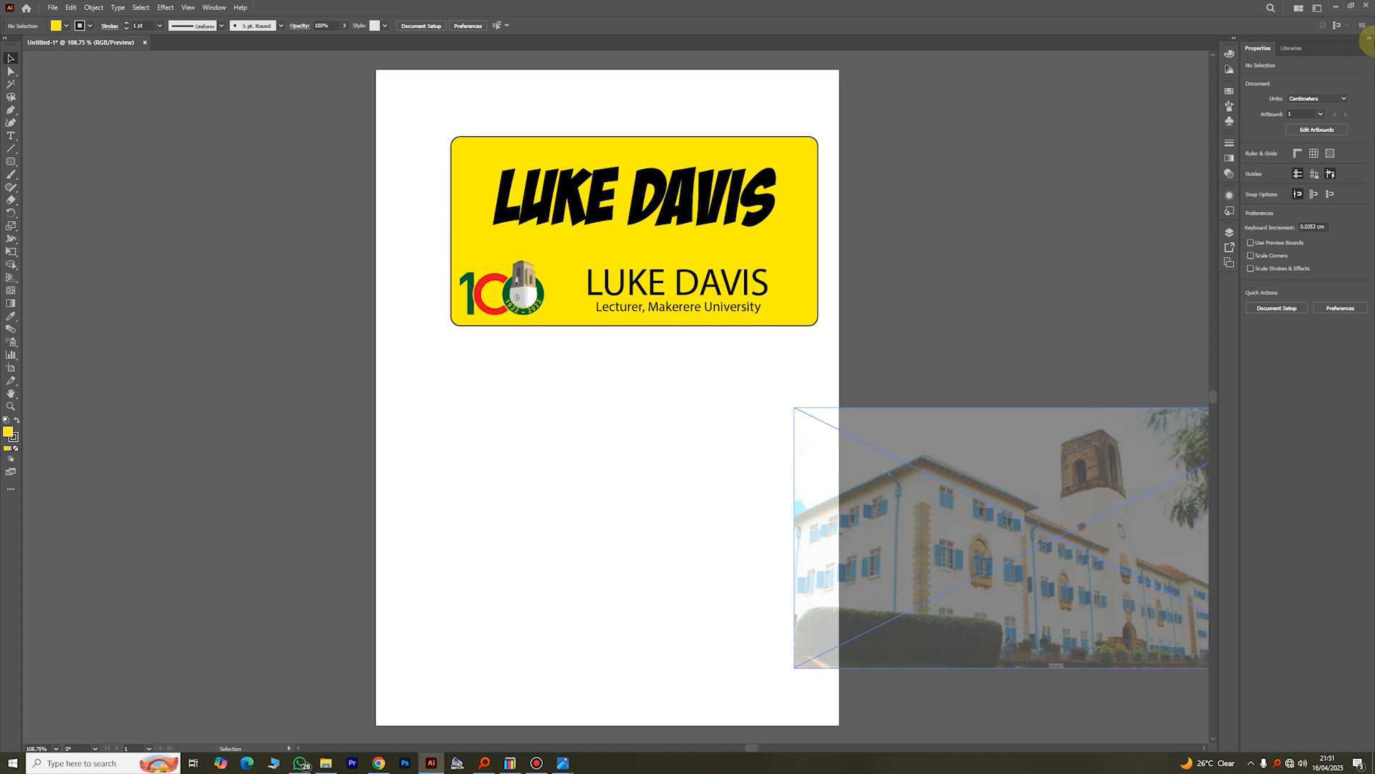
click(1369, 41)
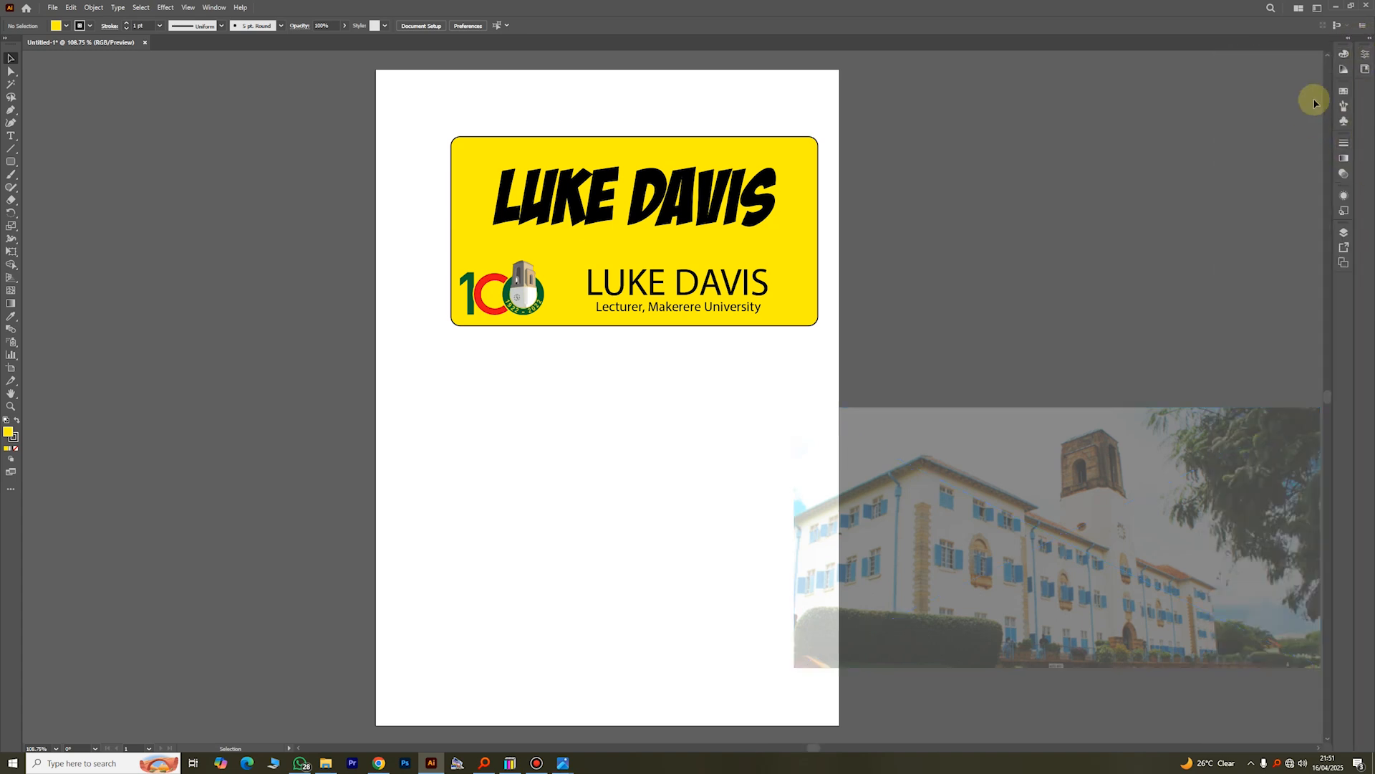
click(1351, 40)
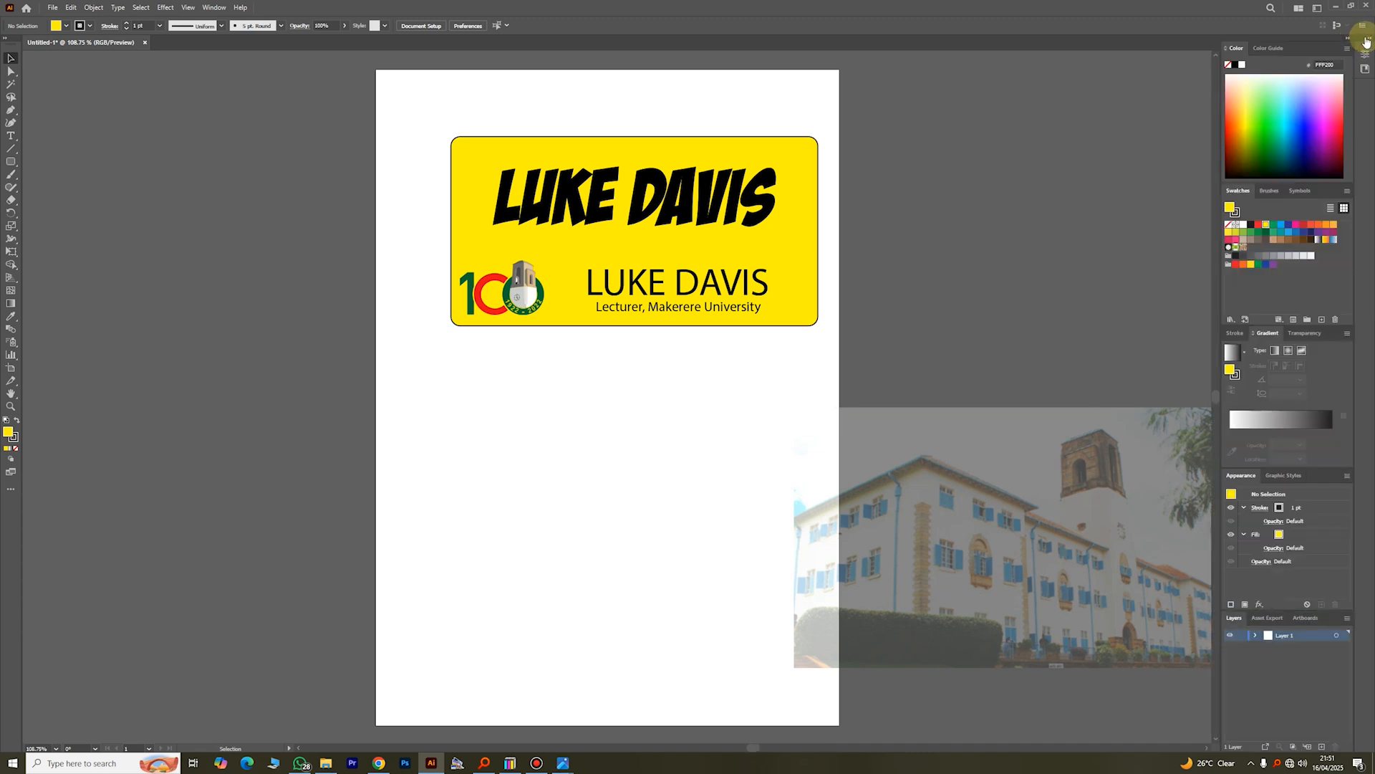
click(1369, 42)
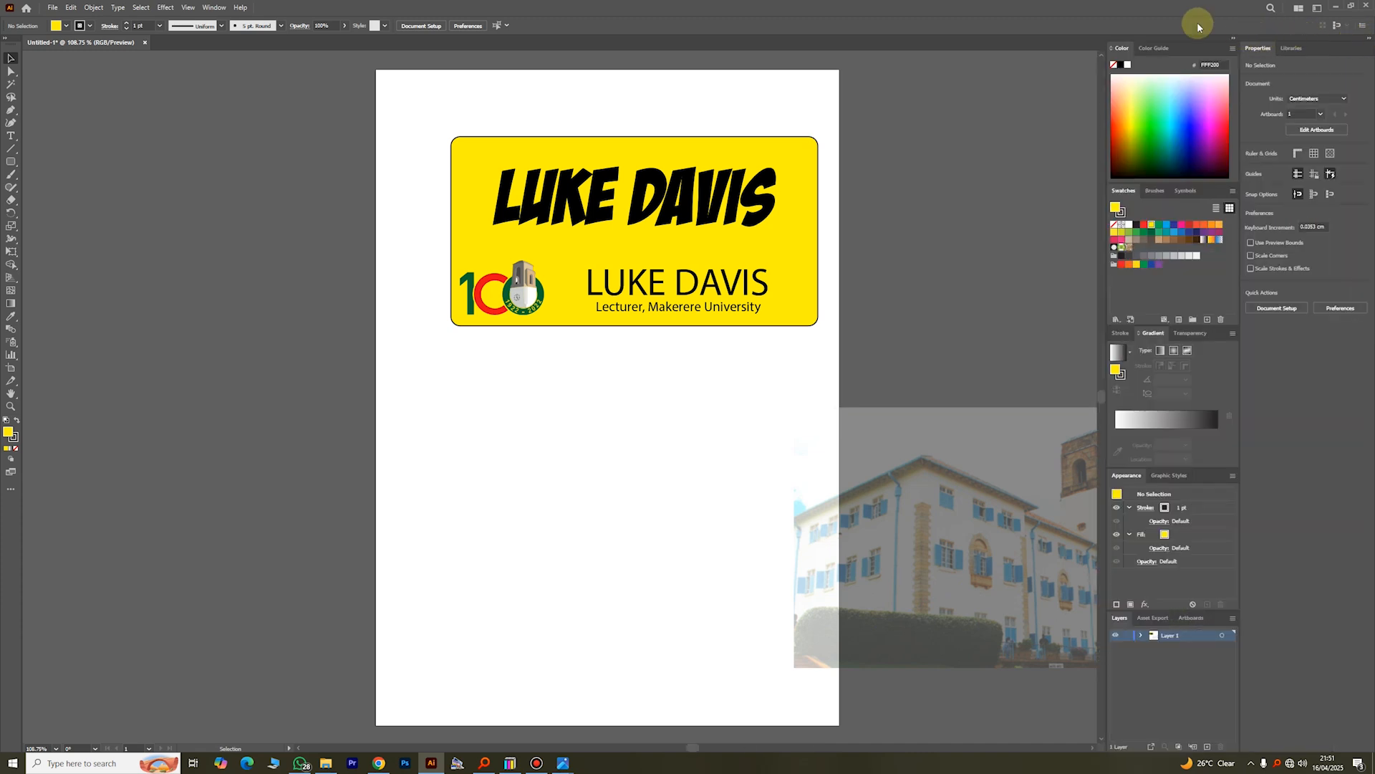
Step: Switch the workspace to Essentials
click(213, 7)
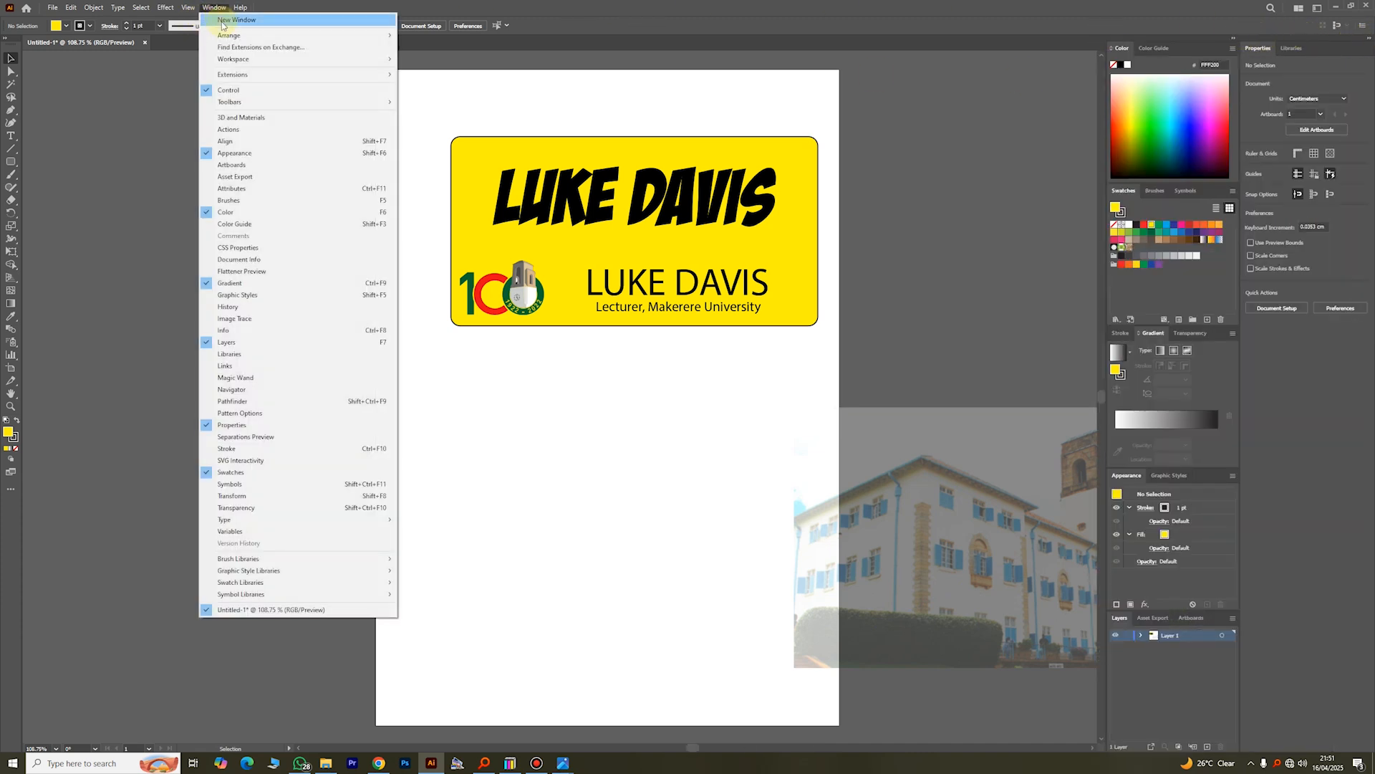
mouse_move(269, 59)
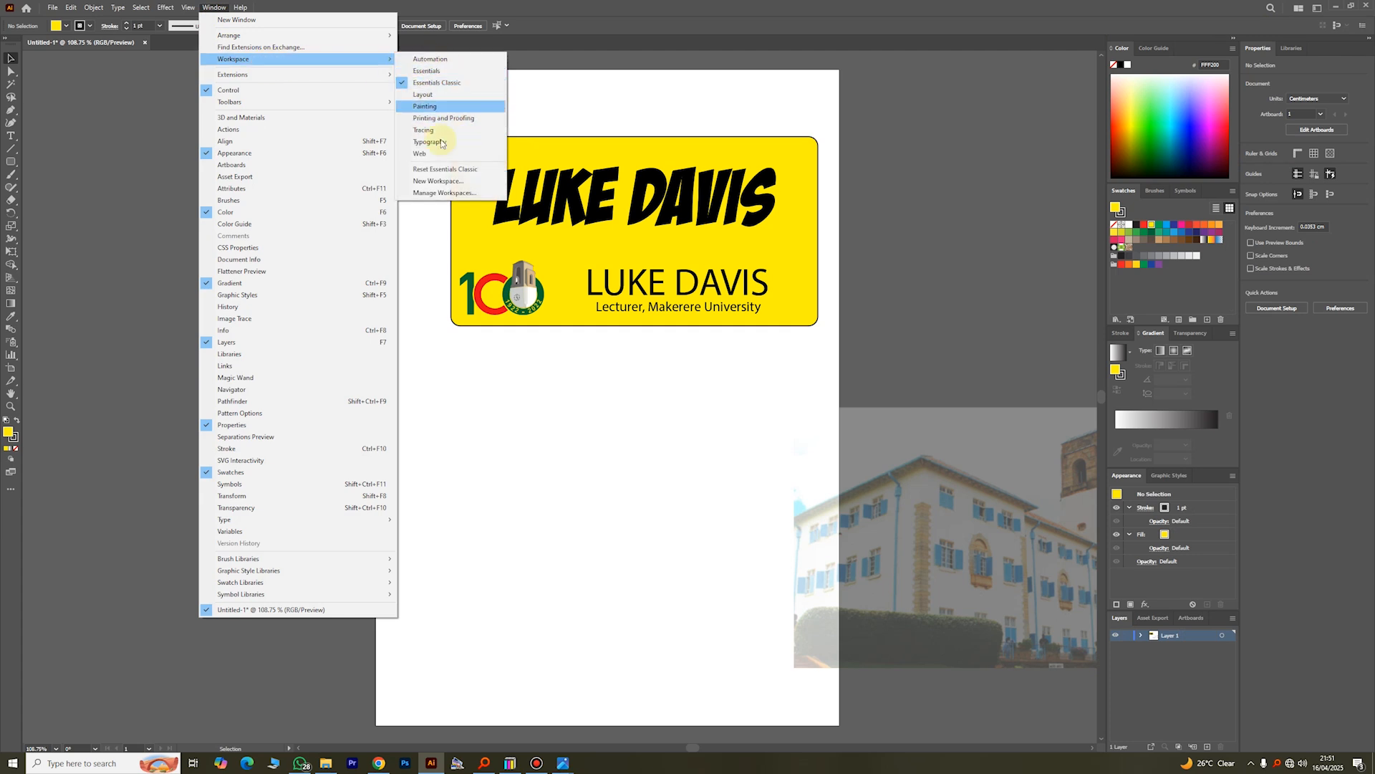
click(421, 72)
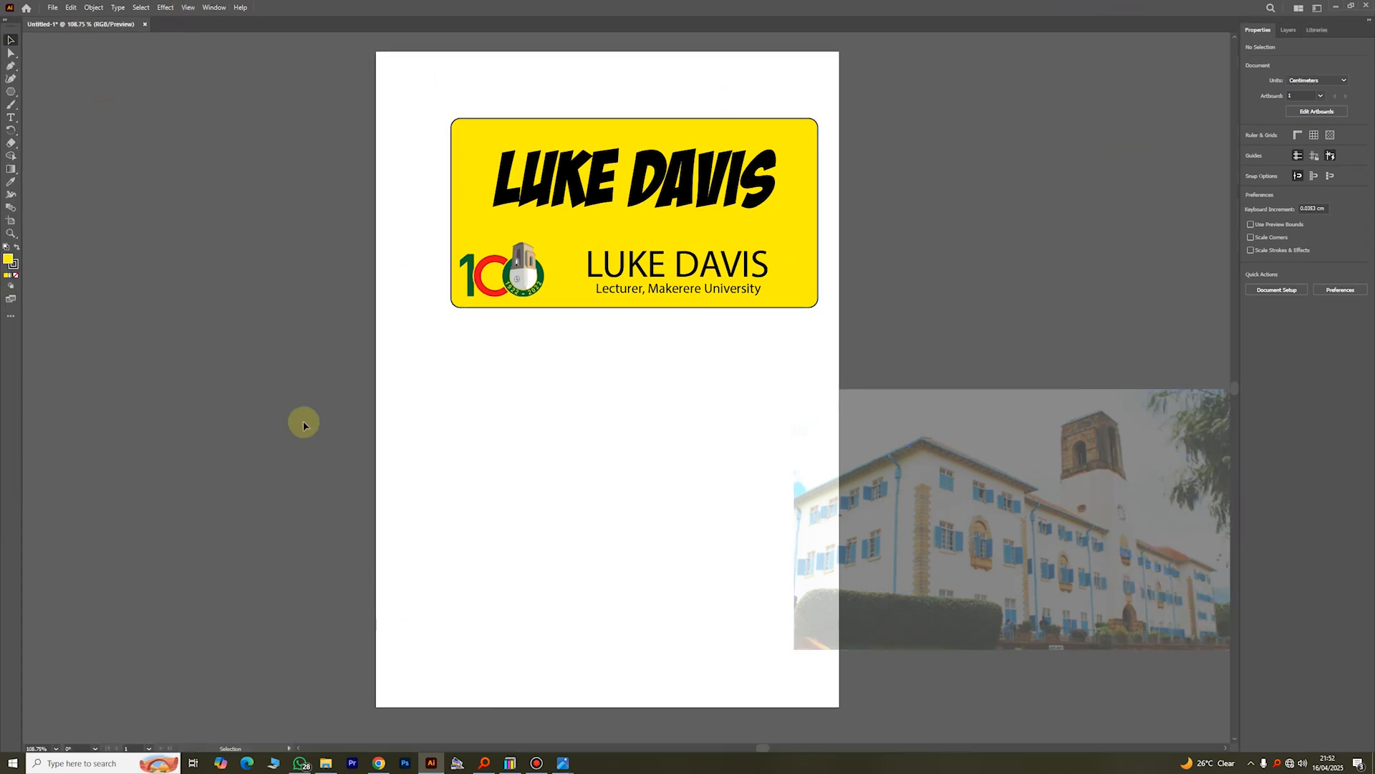
Step: Switch the workspace to Essentials Classic
click(214, 7)
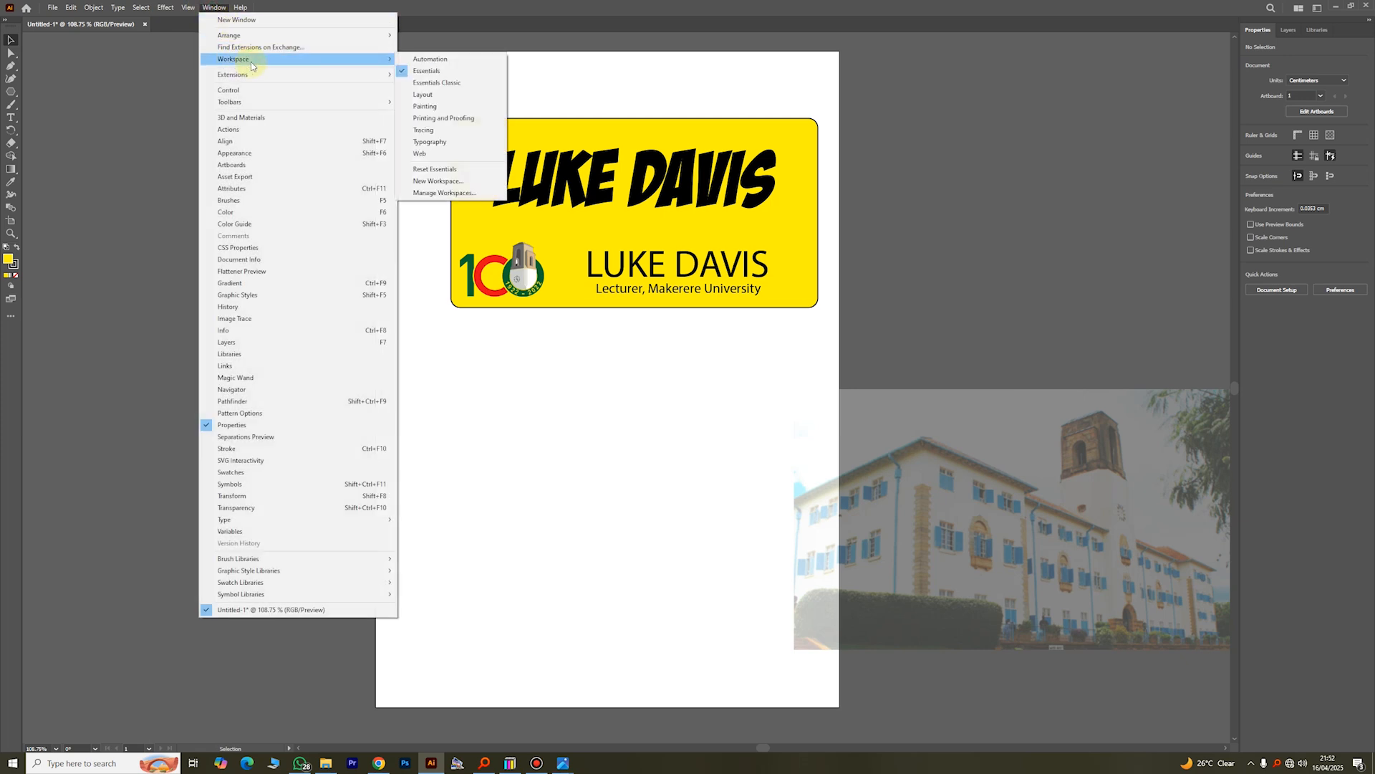
click(435, 82)
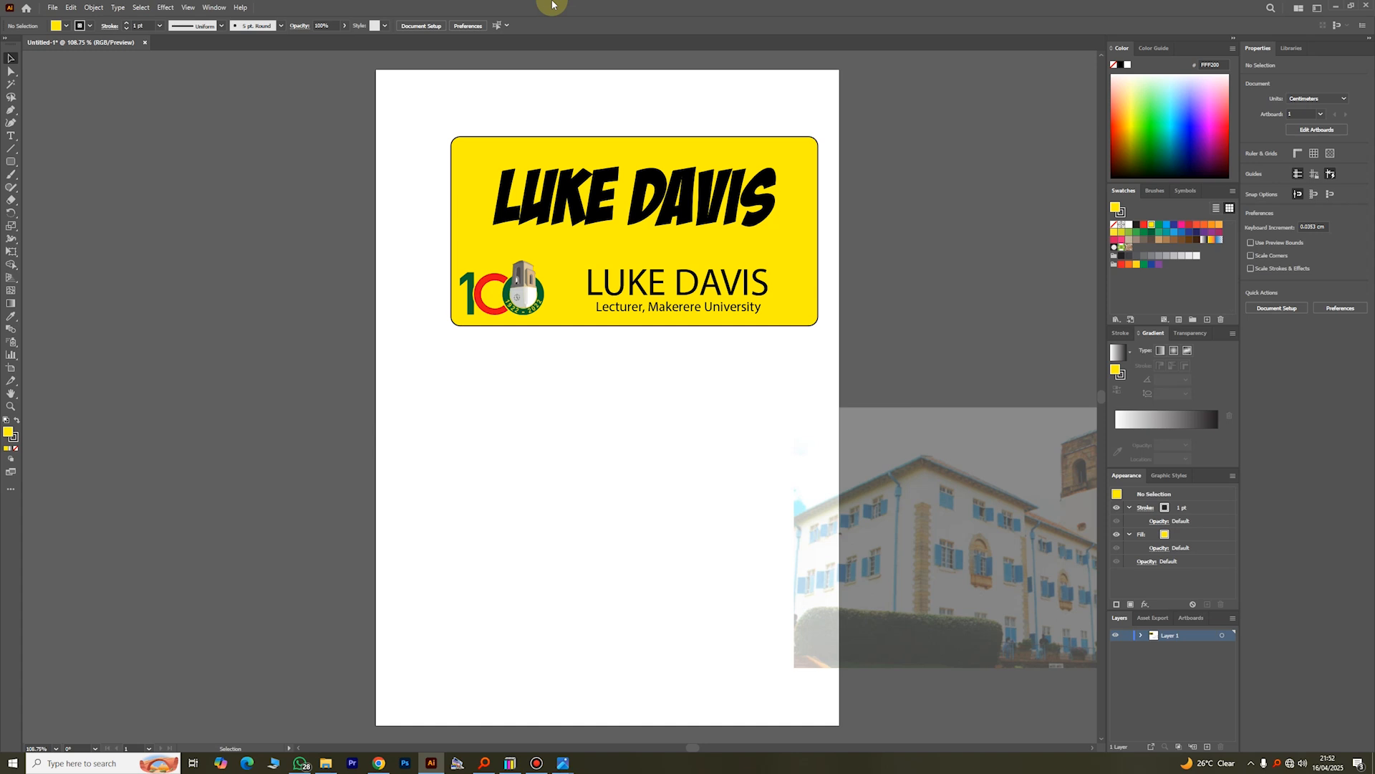
Step: Try the Typography workspace, and return to Essentials Classic
click(215, 7)
mouse_move(283, 59)
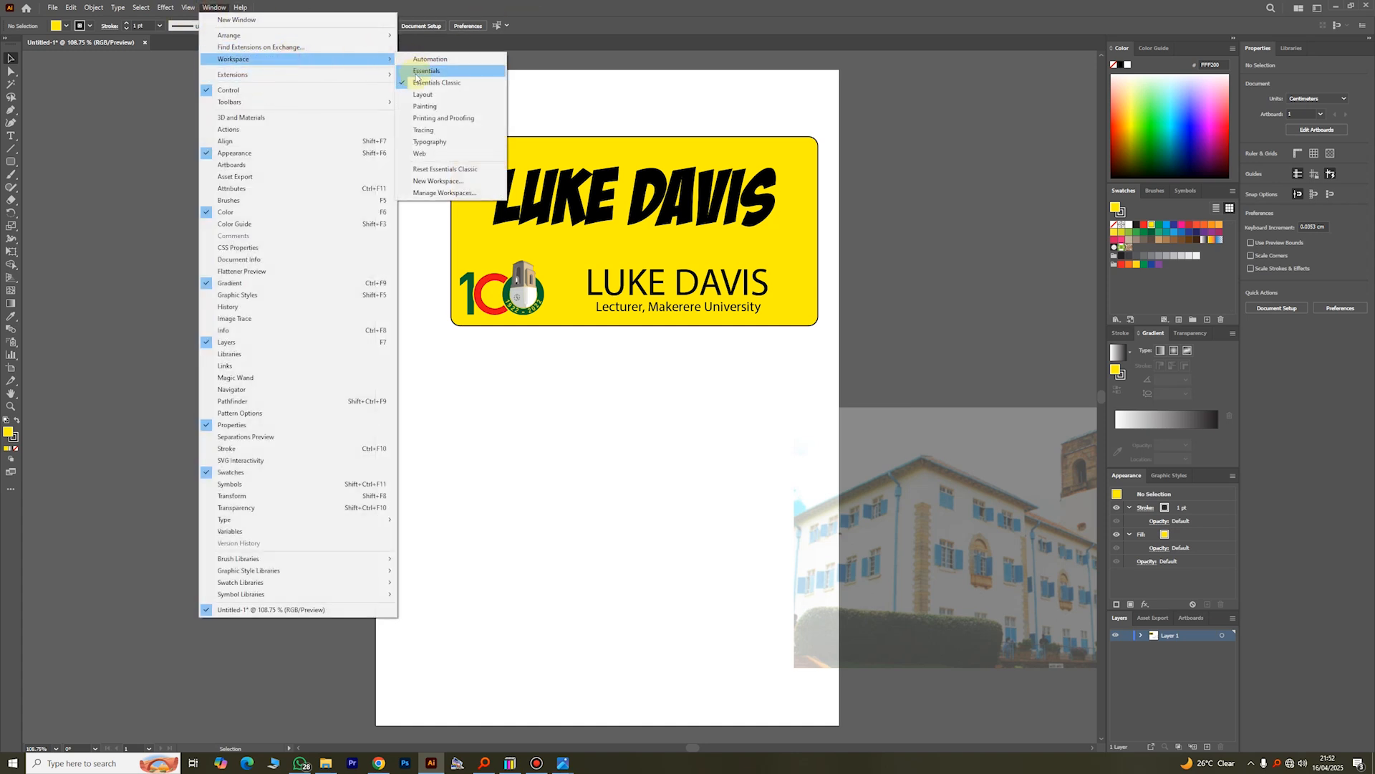
click(433, 140)
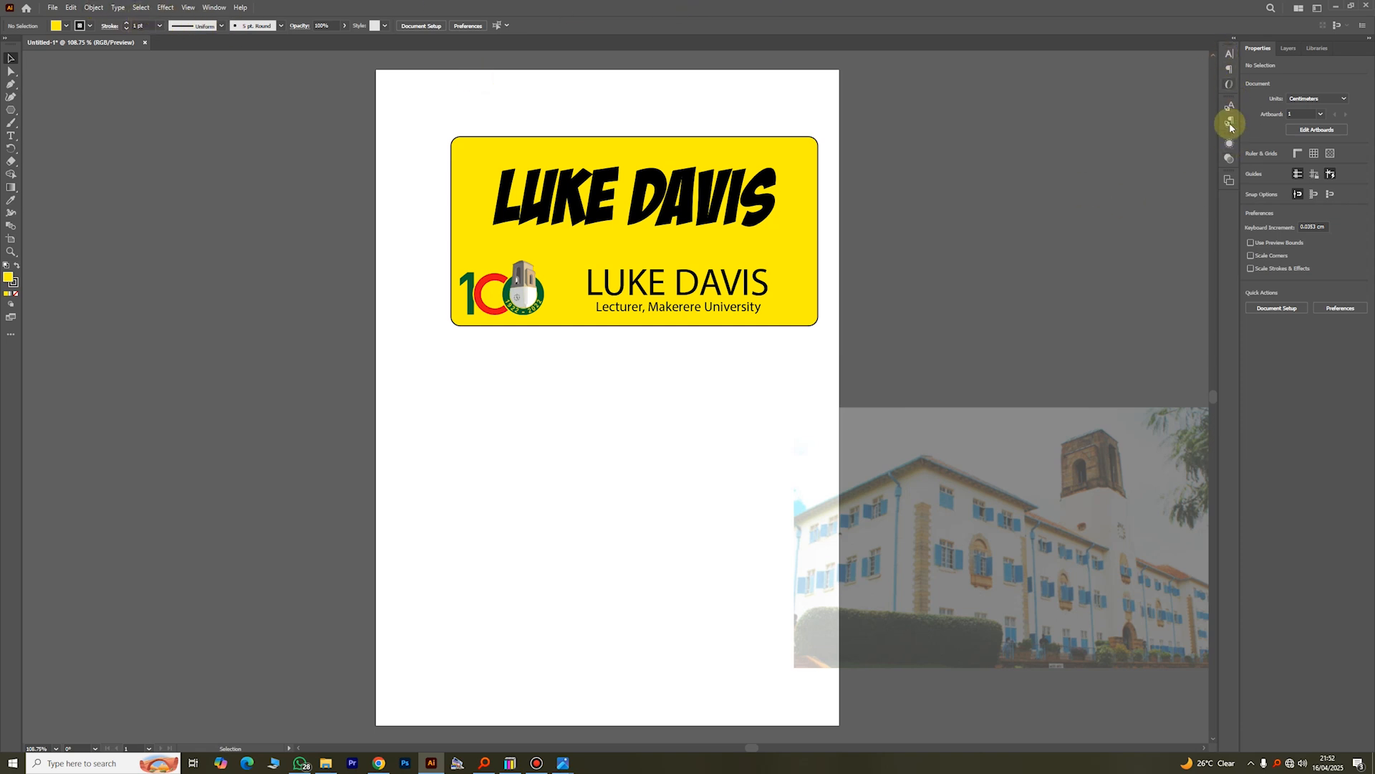
click(213, 7)
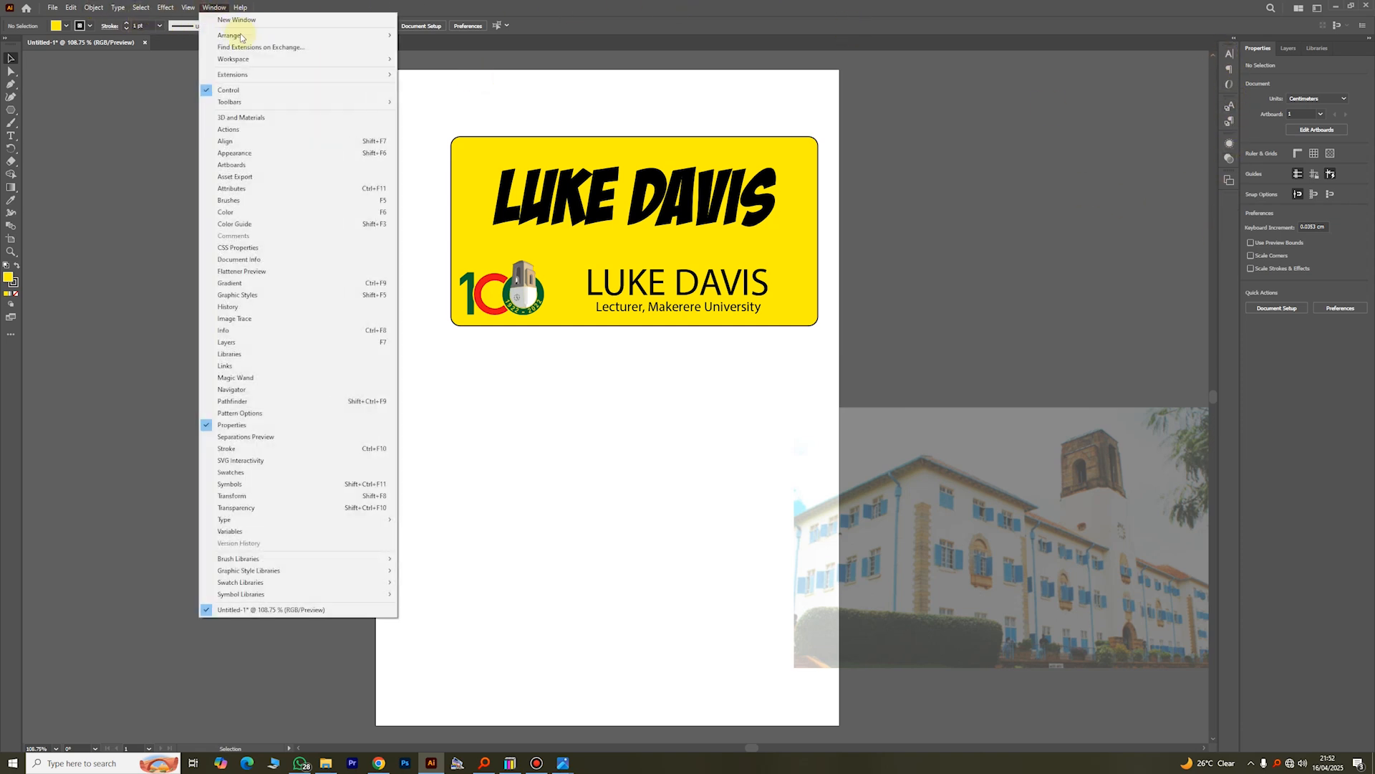
click(286, 60)
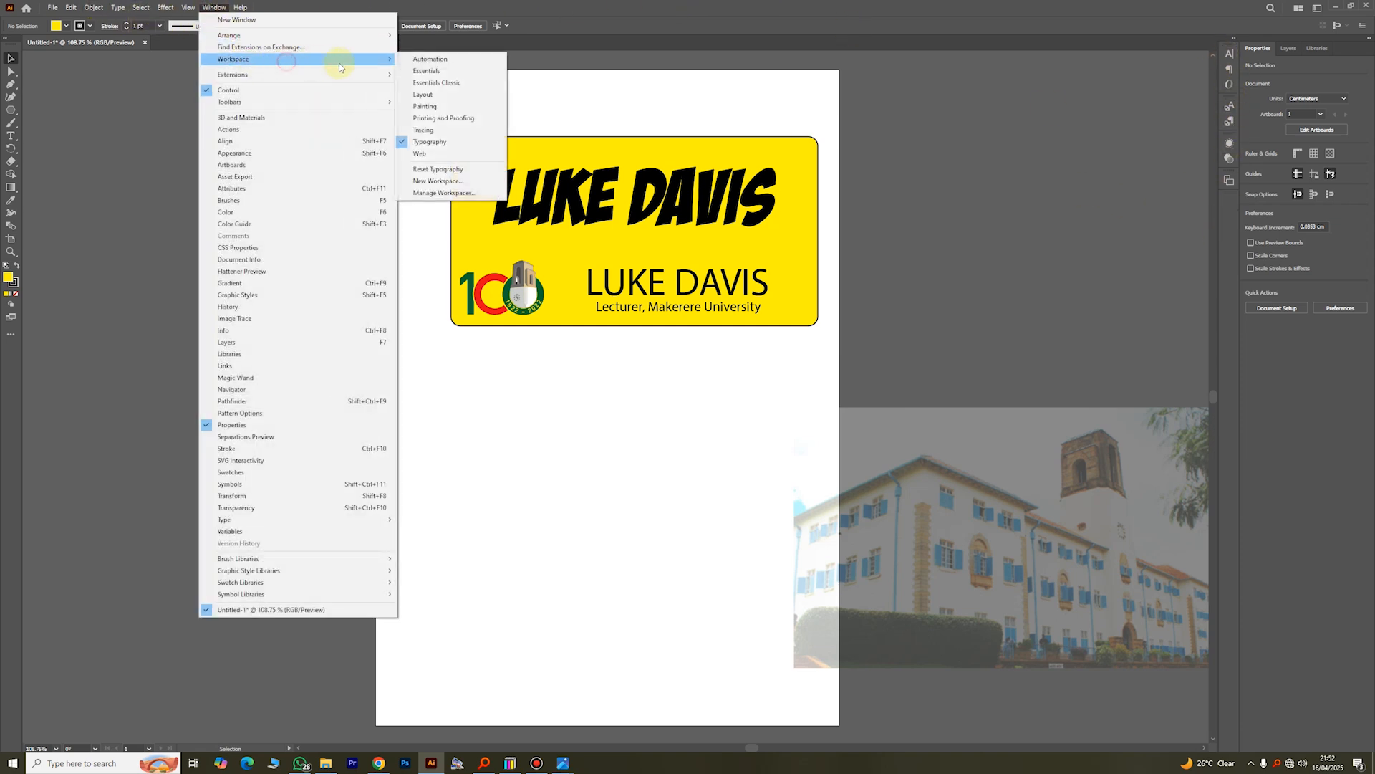
click(437, 82)
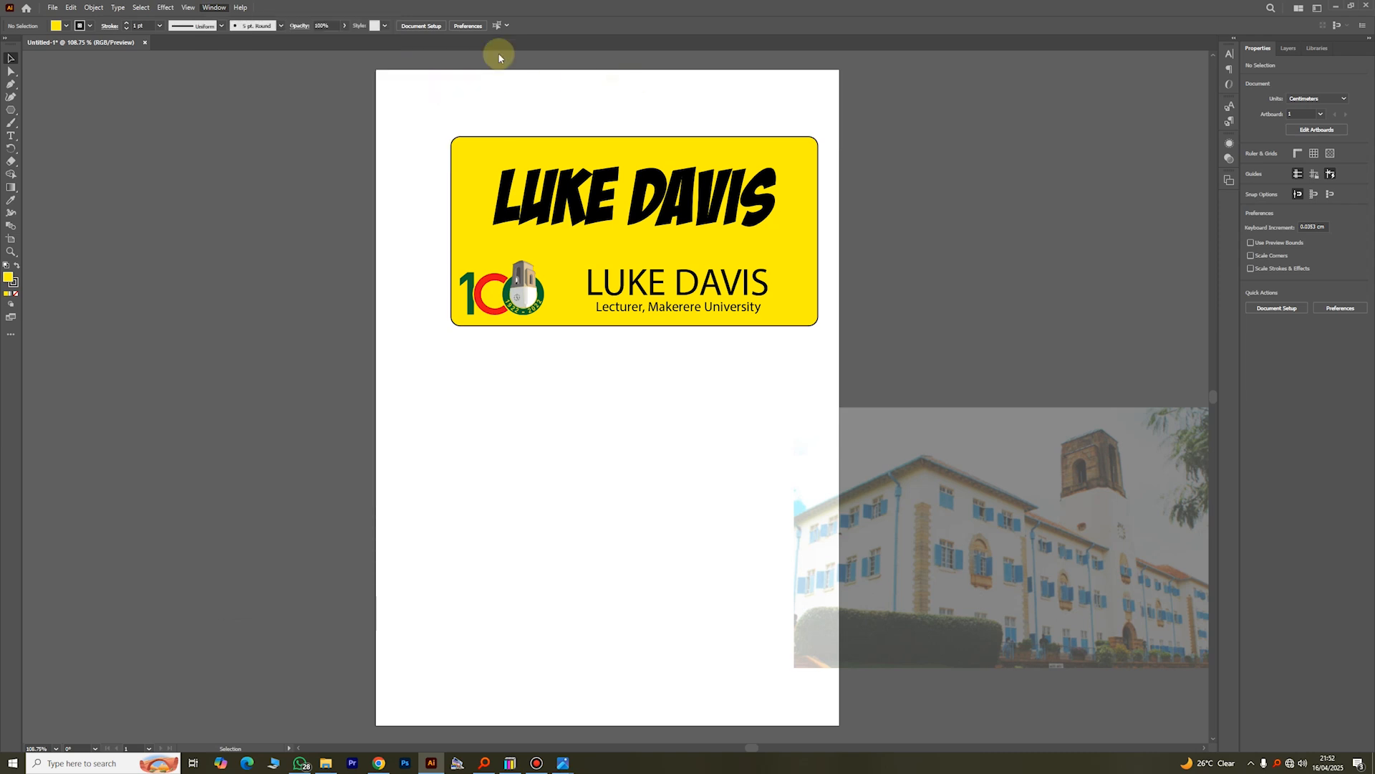
Step: Show the Info panel, and demonstrate collapsing and re-expanding the dock that holds the Color and Swatches panels
click(215, 7)
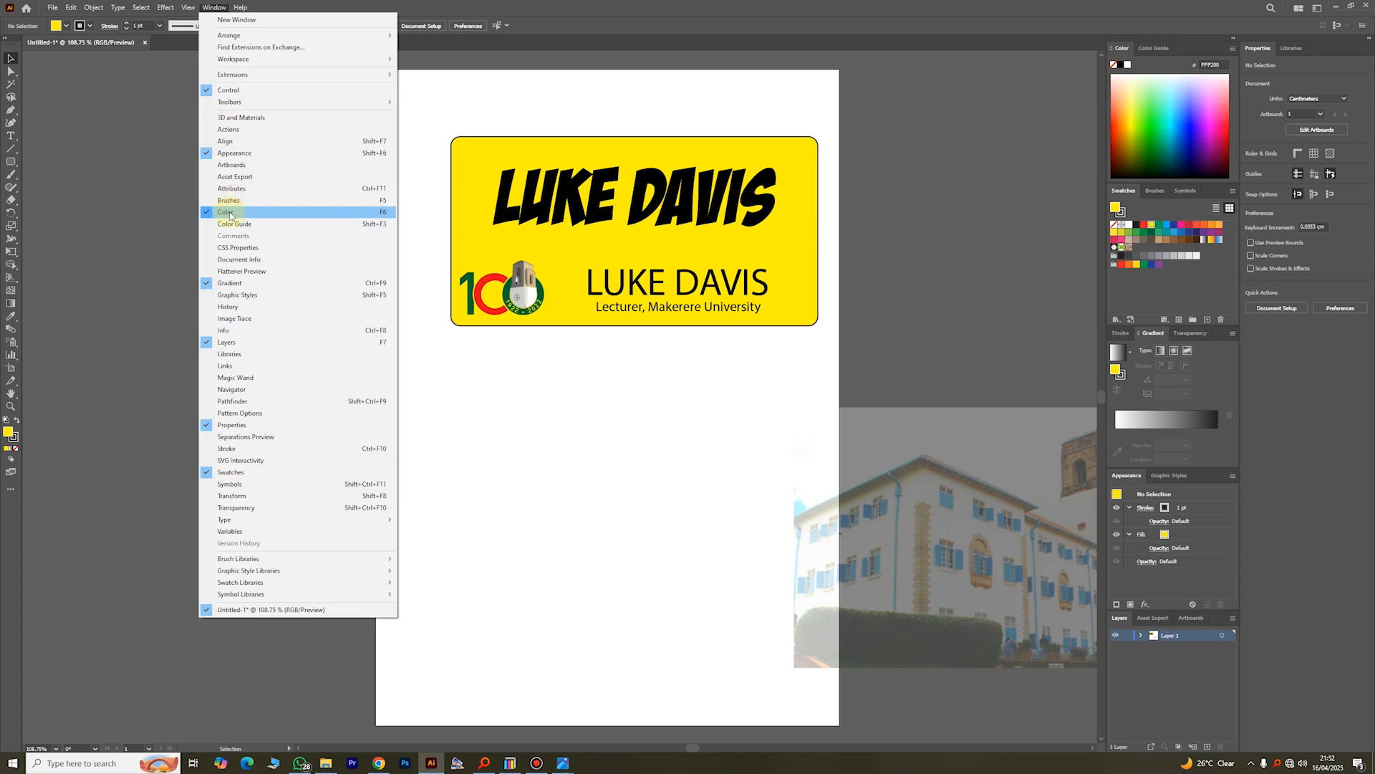
click(229, 333)
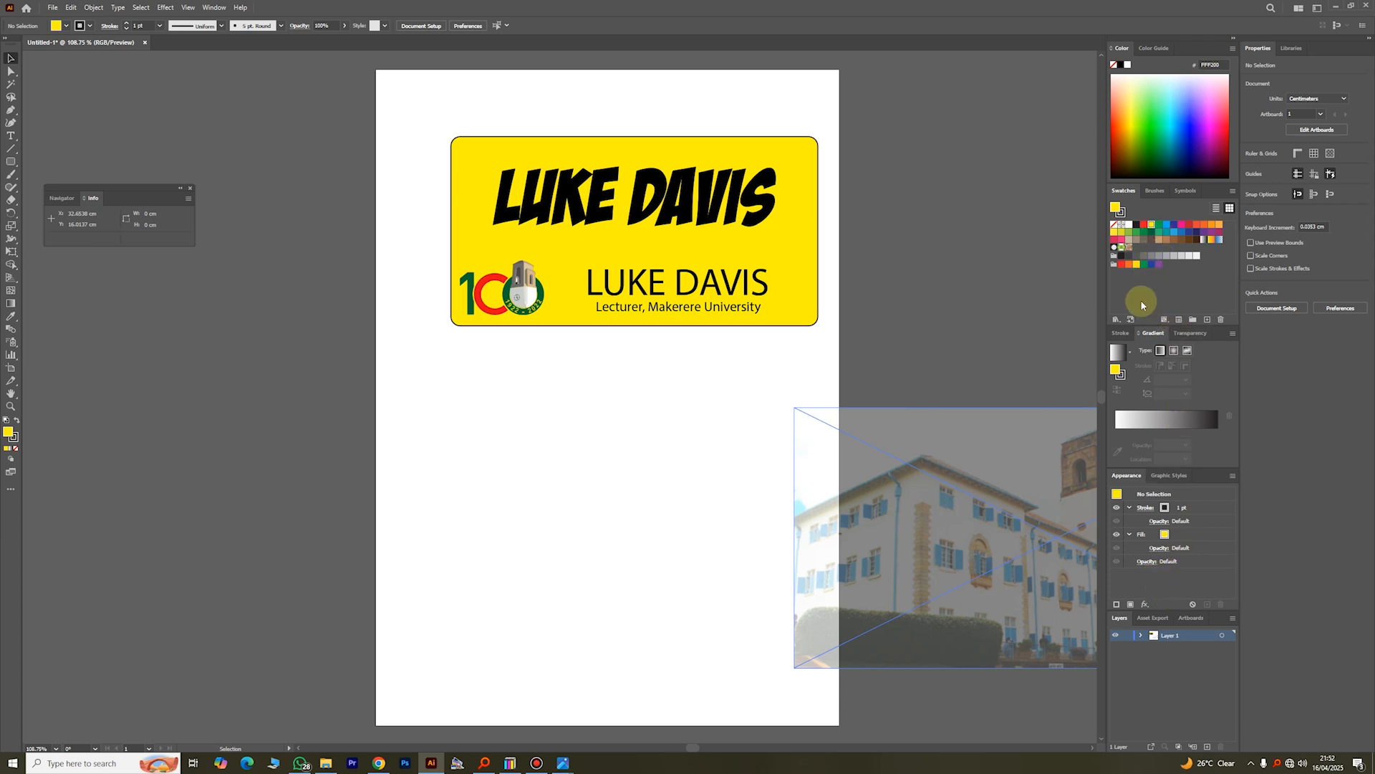
click(1234, 41)
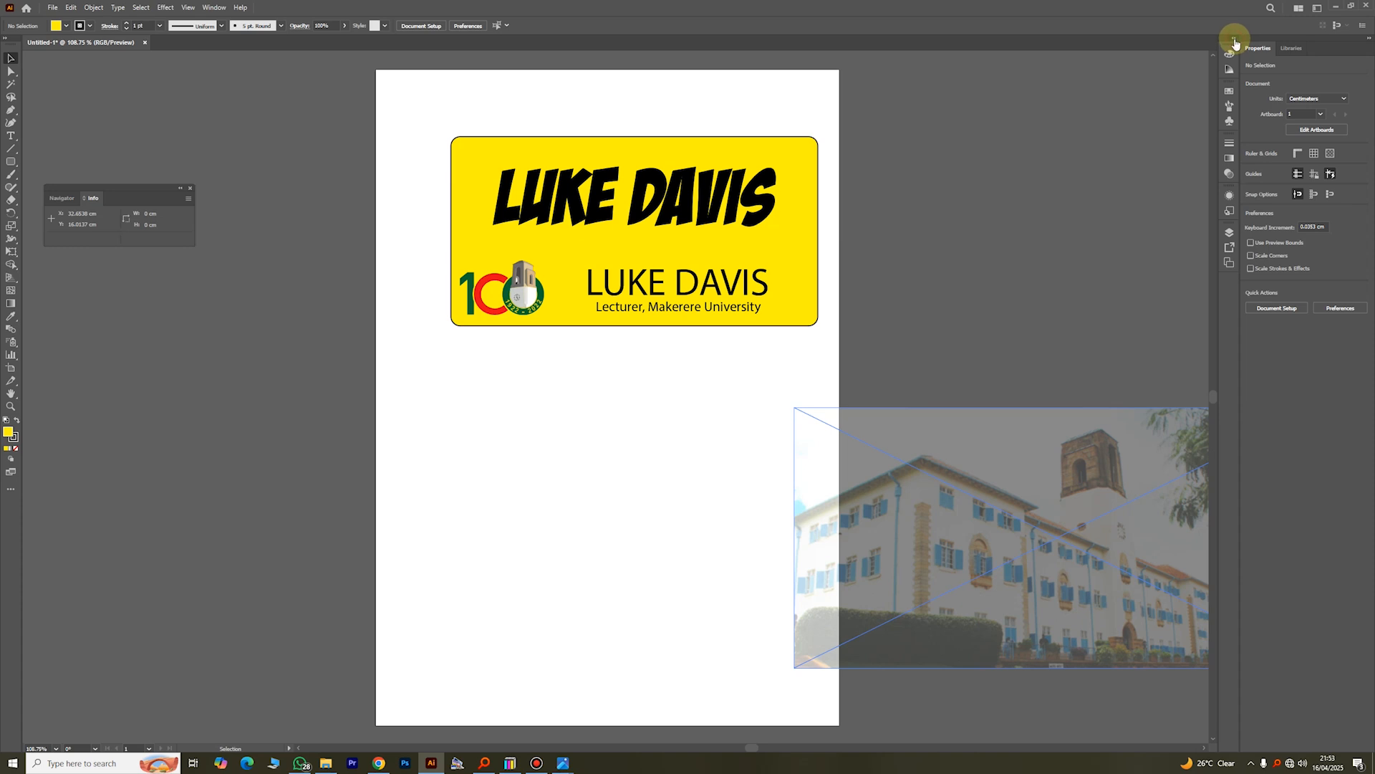
click(1234, 41)
Step: Demonstrate hiding the Appearance panel and showing it again in the dock
click(214, 7)
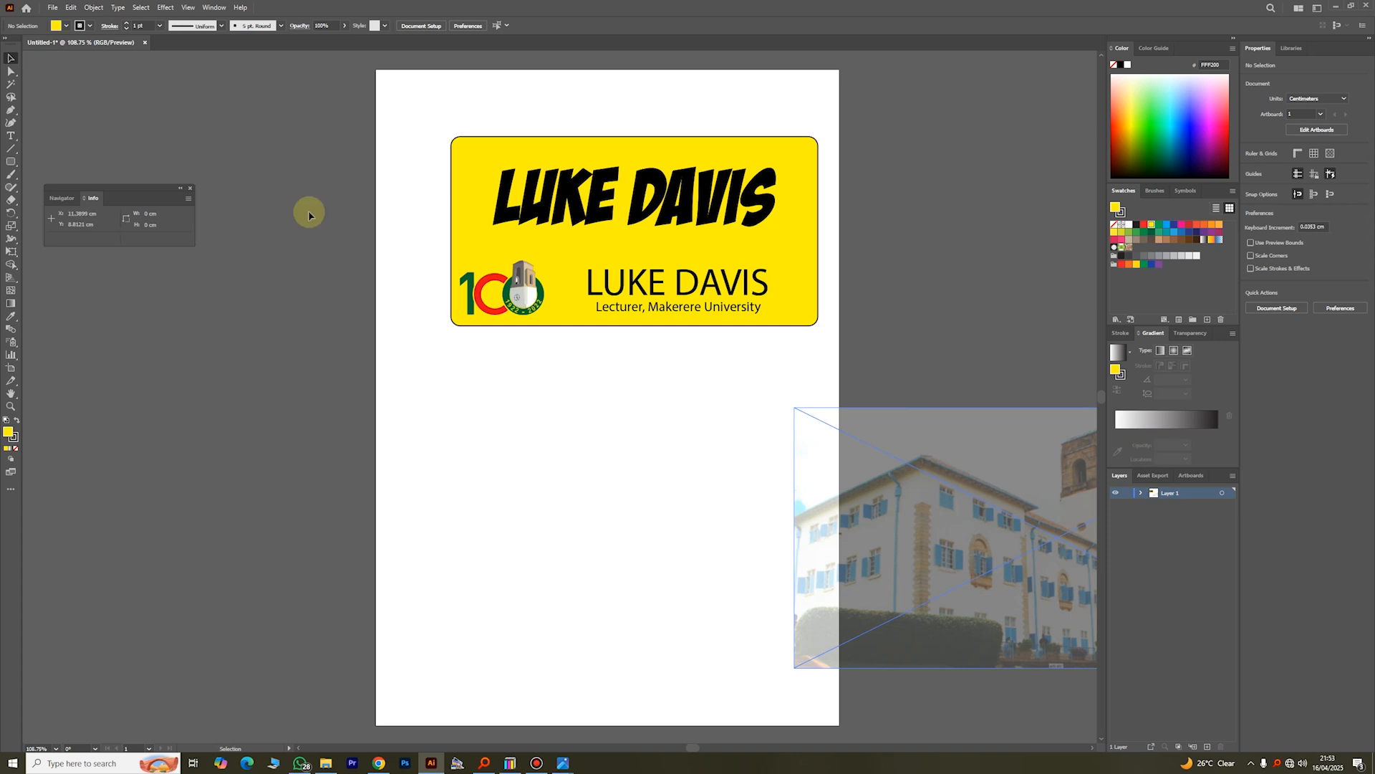
click(215, 7)
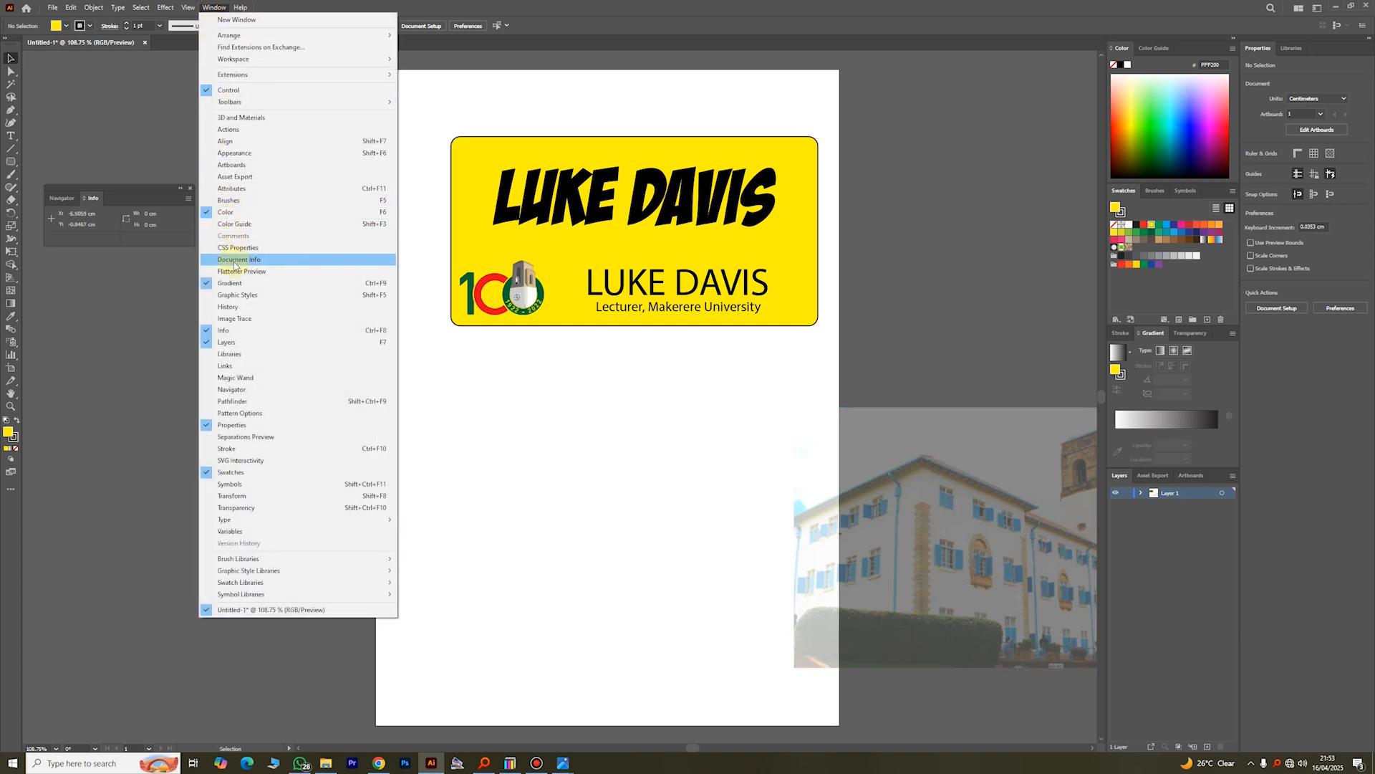
click(234, 154)
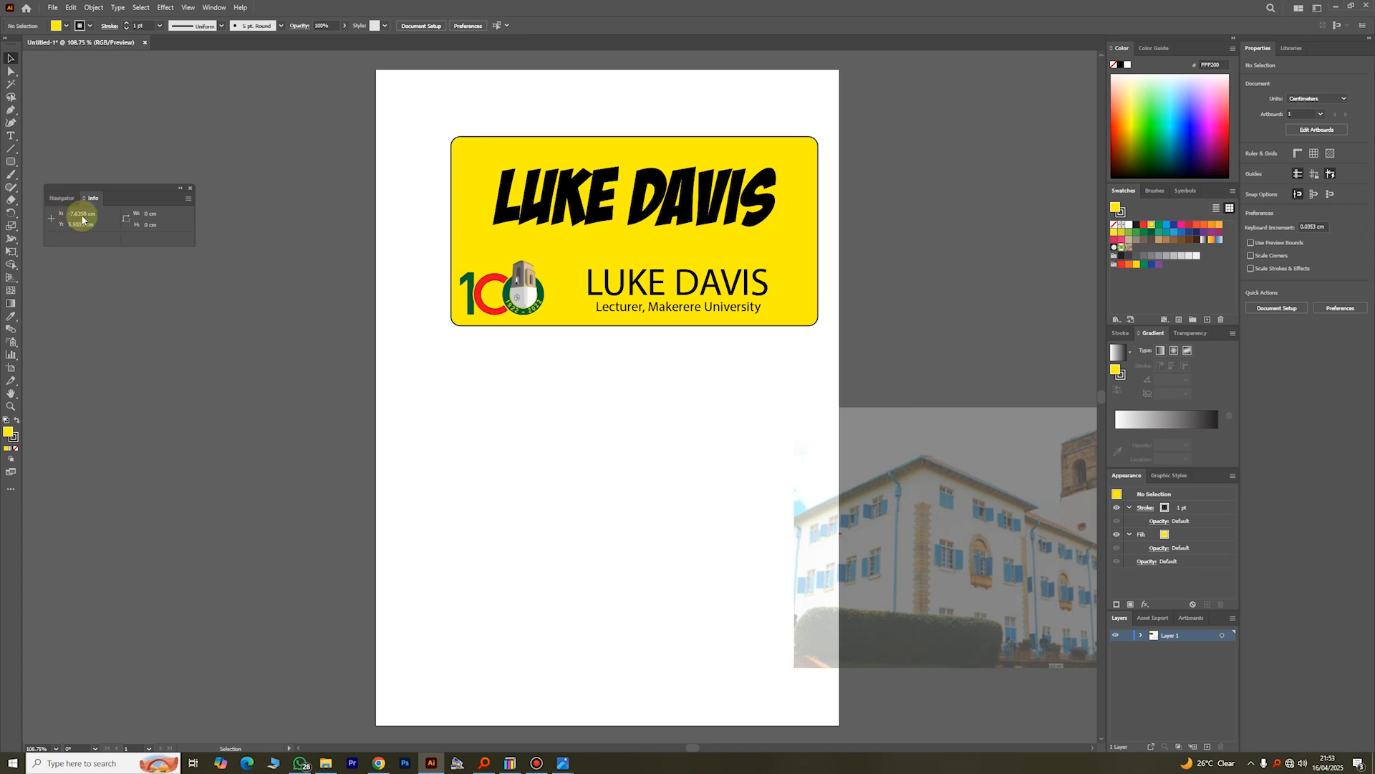
Step: Move the floating Info panel around the empty canvas beside the page, and close it
drag(120, 192, 163, 191)
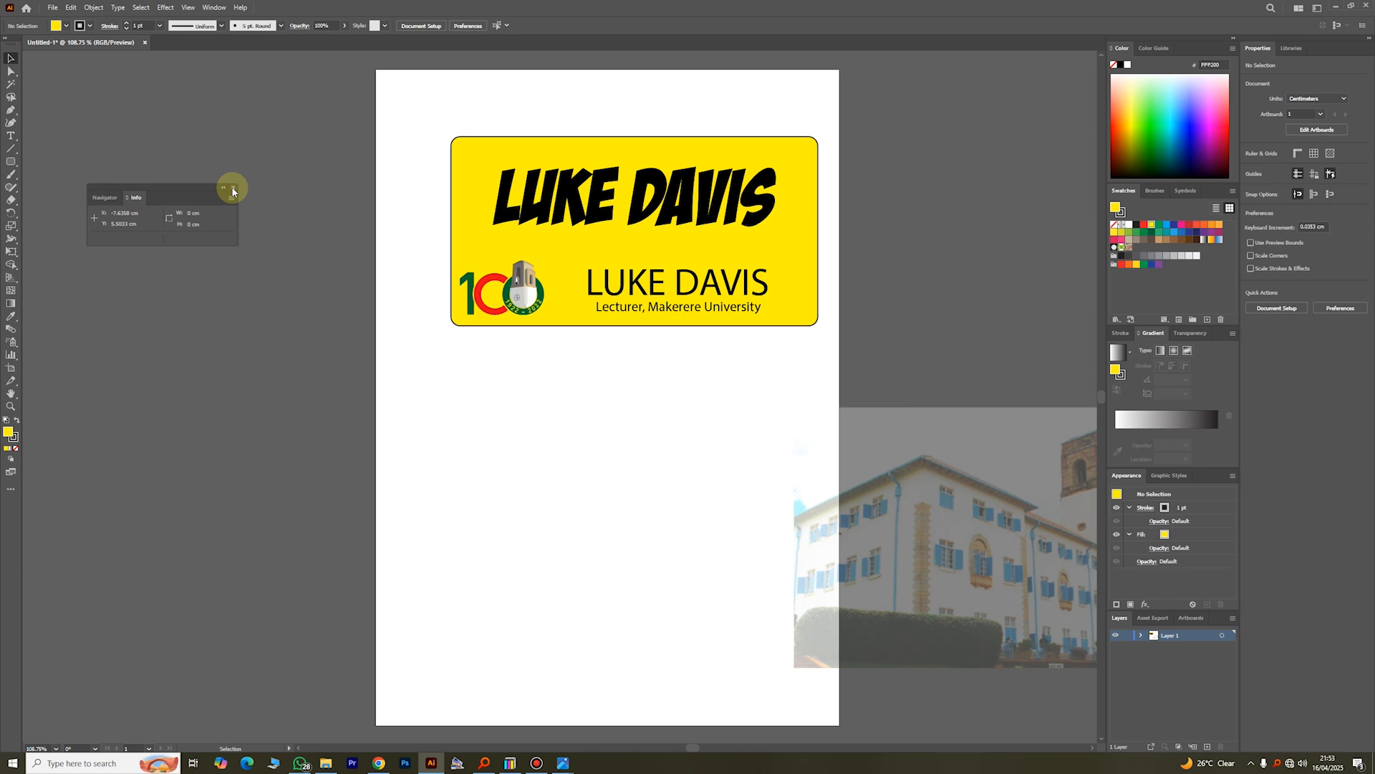
drag(204, 185, 254, 179)
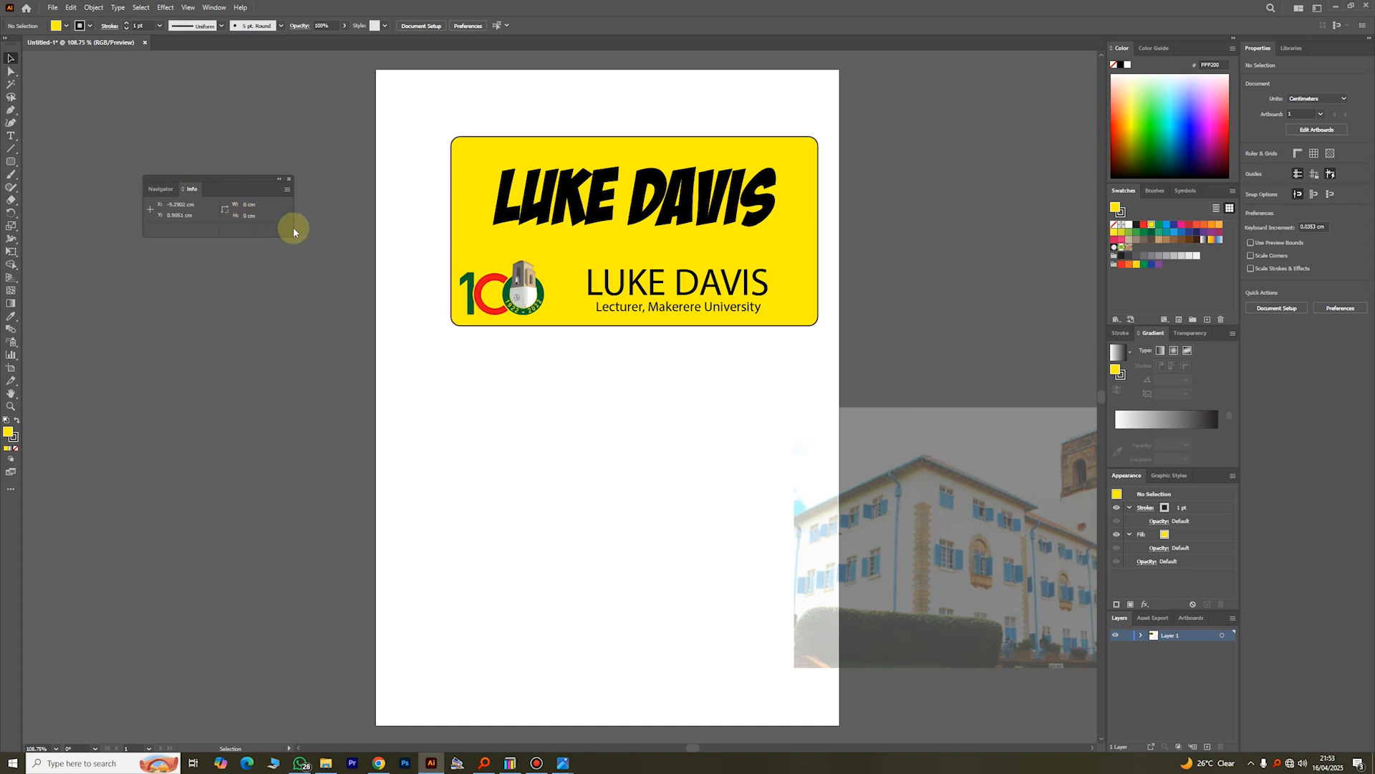
click(289, 181)
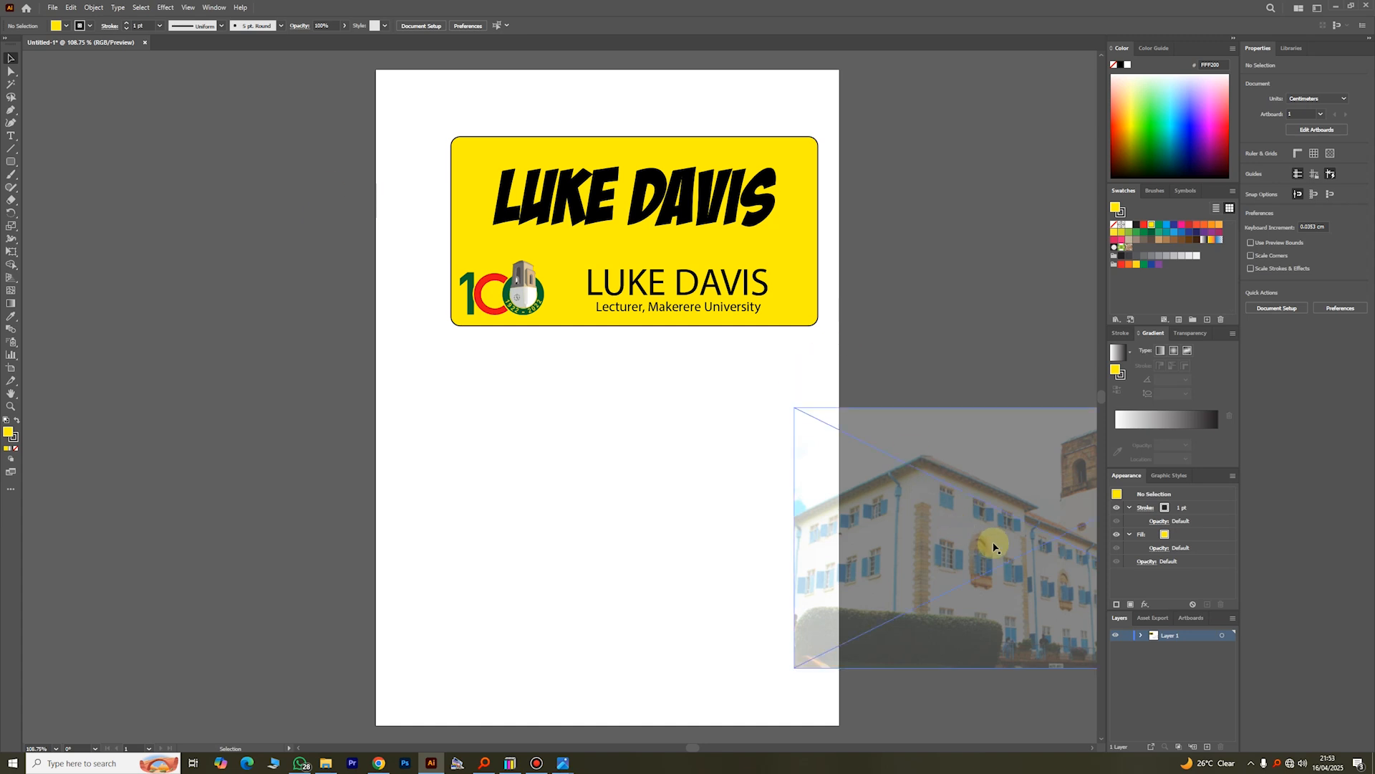
Step: Move the faded building photo from the page's edge up over the yellow card so it surrounds the card on all sides
drag(994, 548, 546, 361)
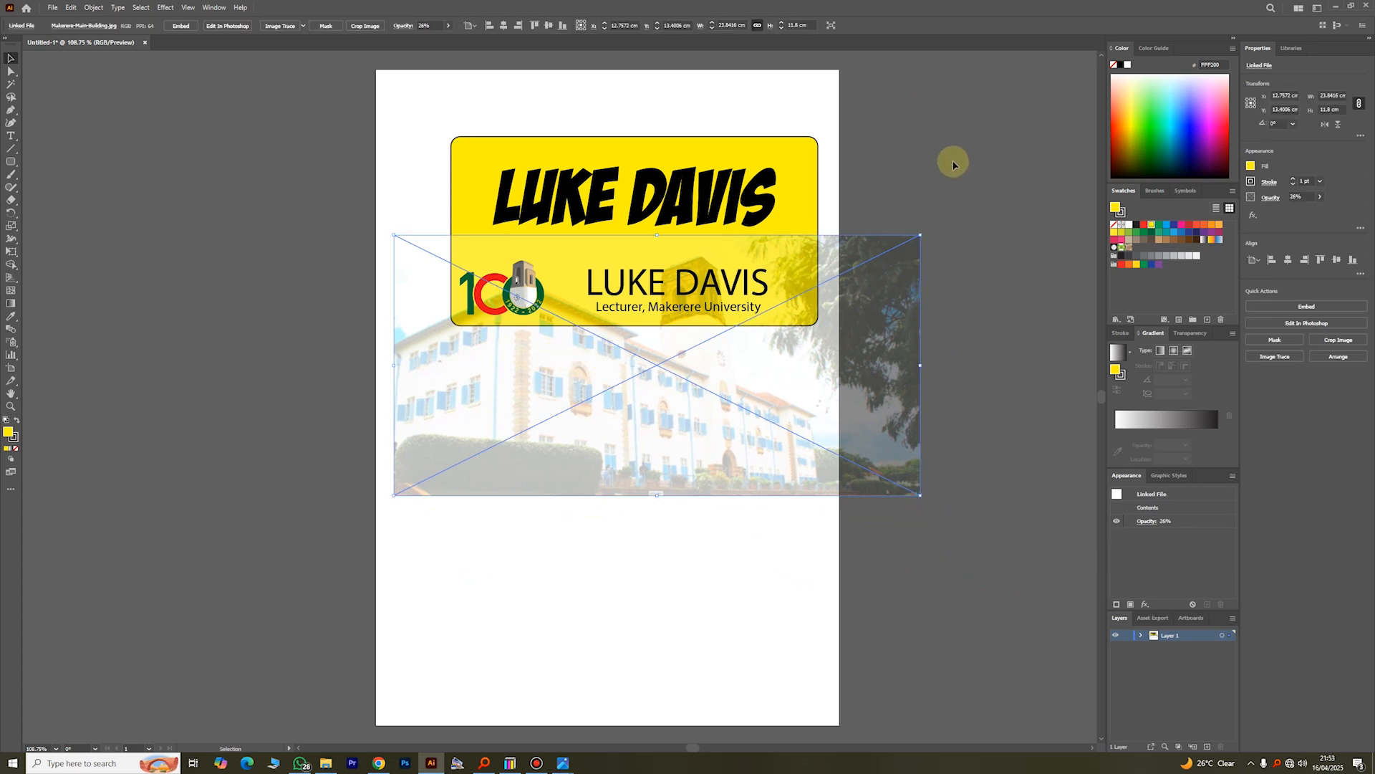
drag(855, 410, 720, 540)
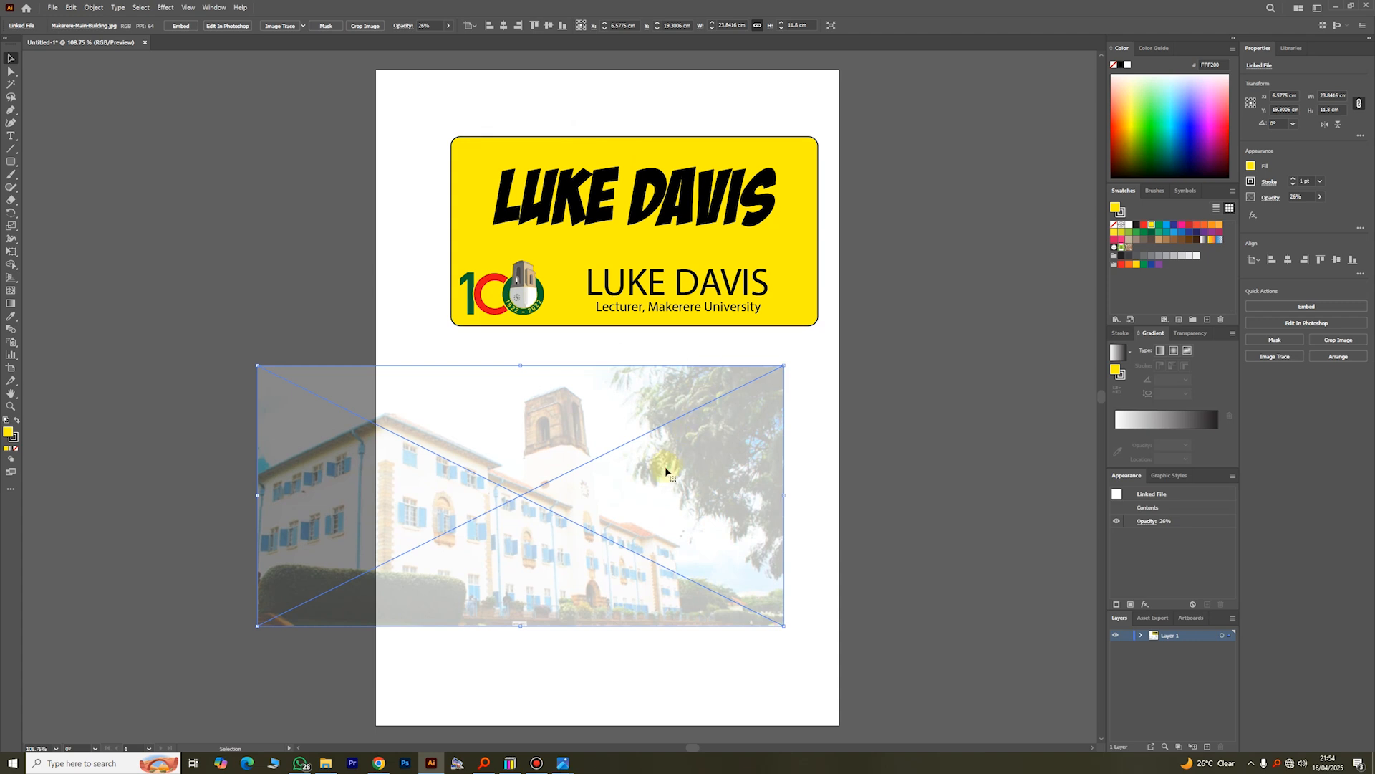
drag(661, 466, 728, 255)
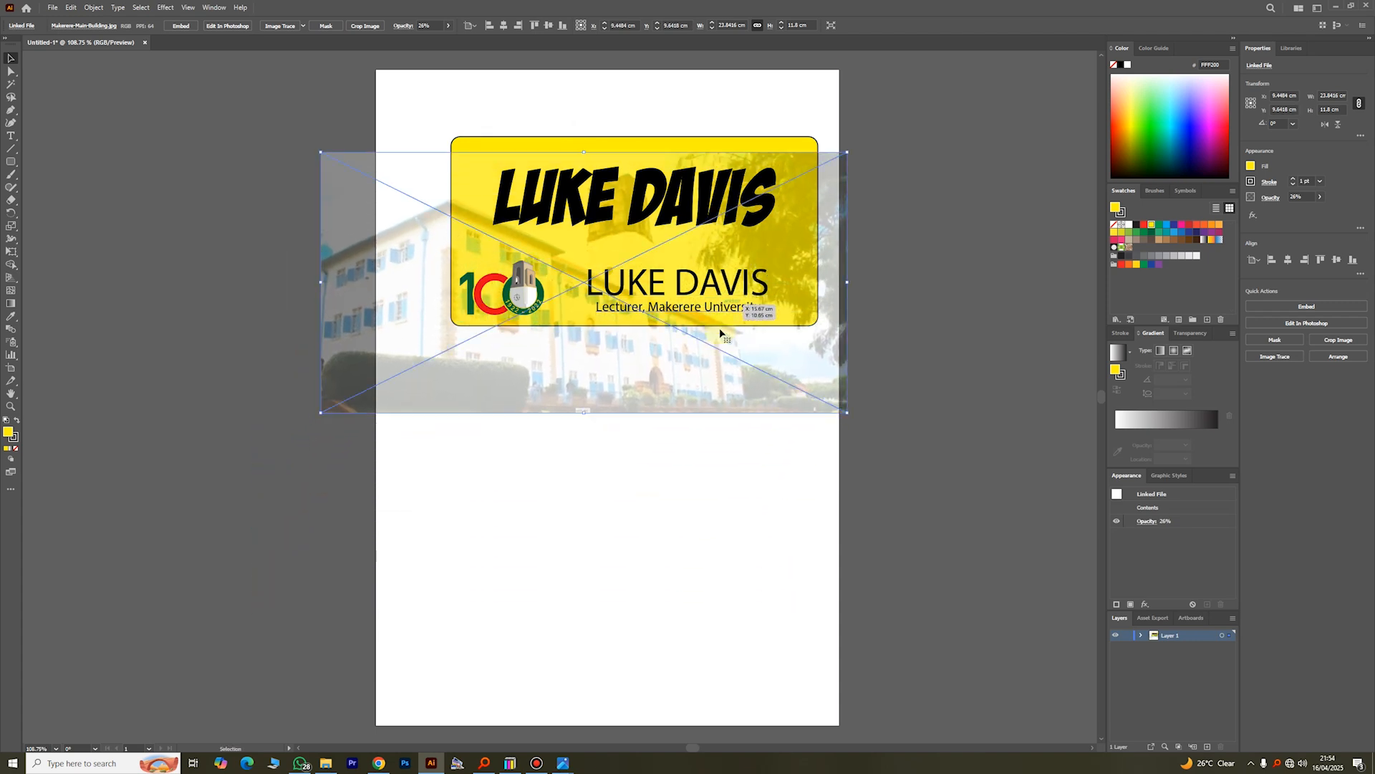
drag(698, 376, 757, 338)
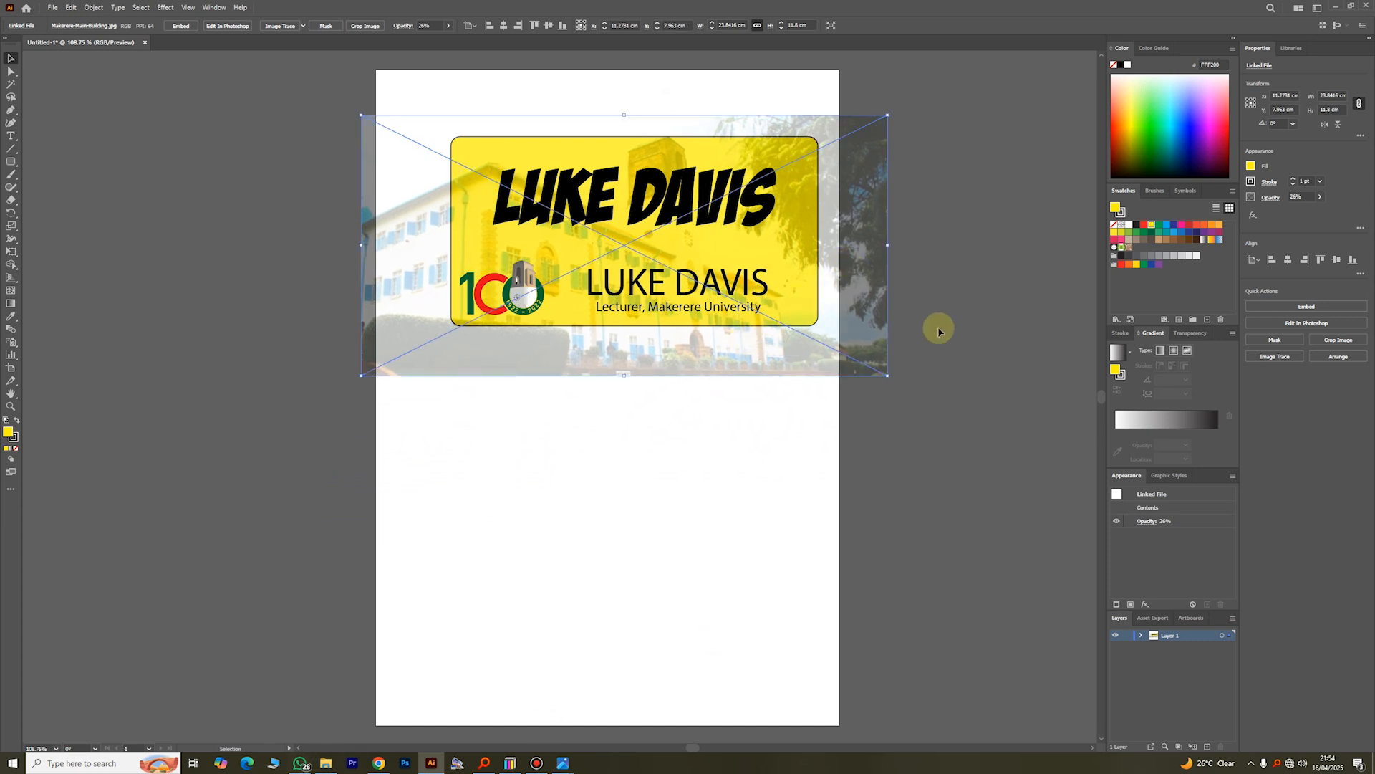
Step: Resize the photo proportionally to about 21.9 cm wide by 10.8 cm high, starting from the page's left edge
drag(888, 244, 648, 247)
mouse_move(411, 246)
mouse_down()
mouse_move(506, 231)
mouse_move(409, 233)
mouse_up()
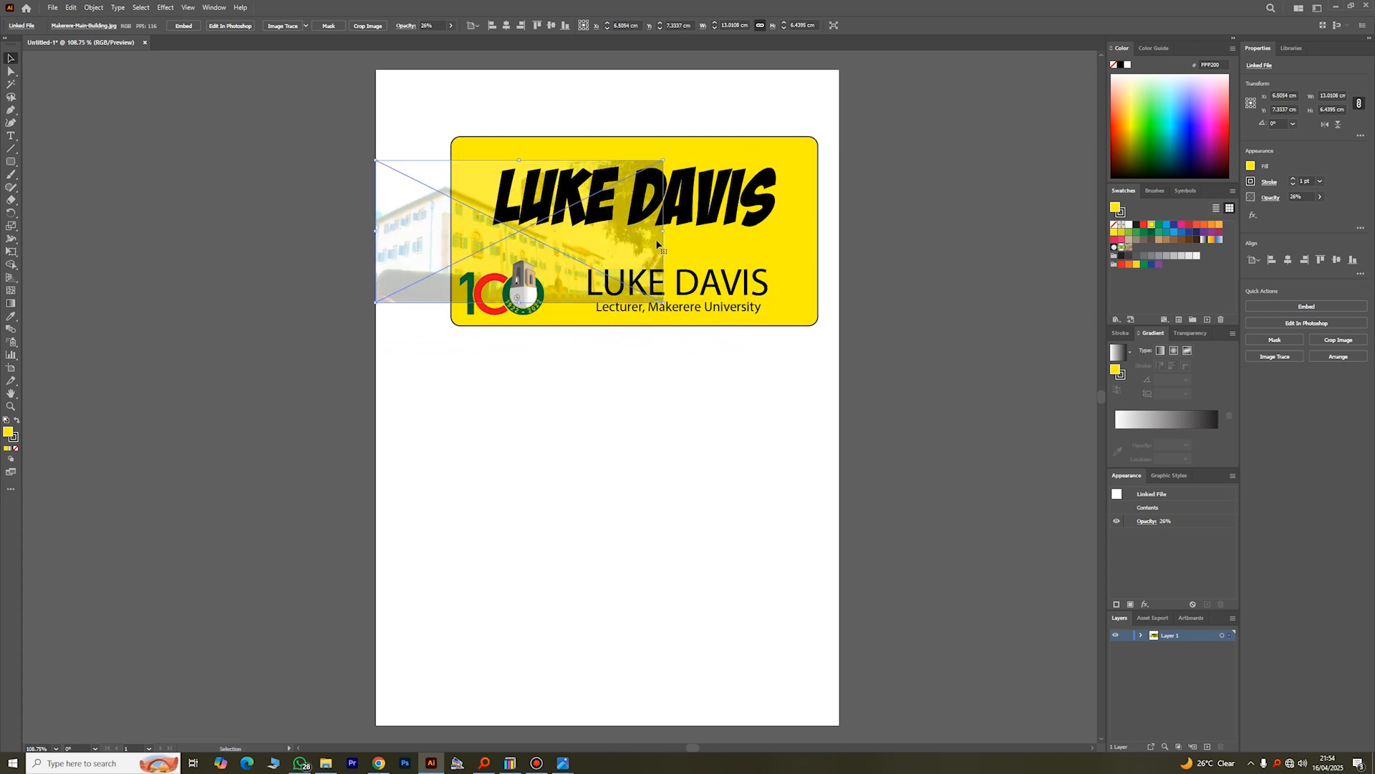
drag(665, 233, 858, 286)
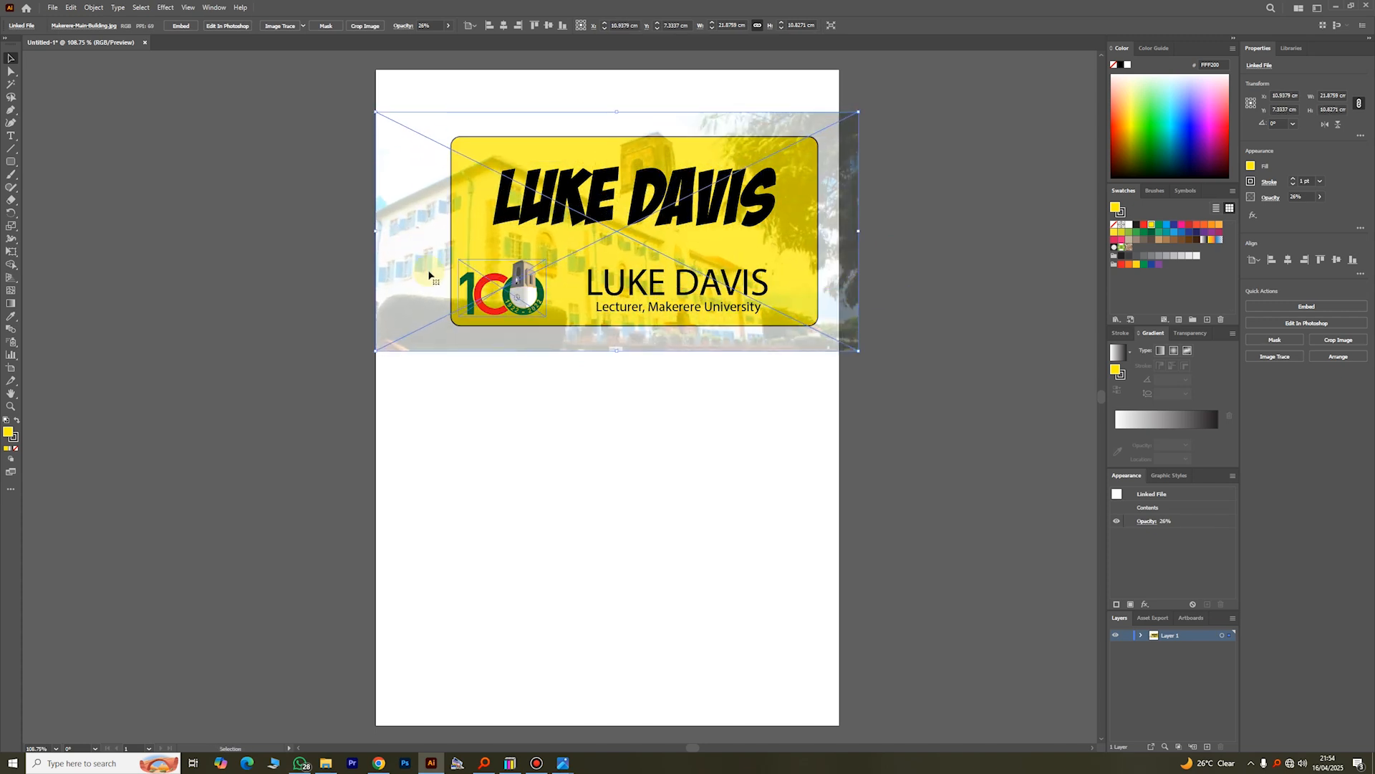
Step: Shift the photo so its left edge sits just outside the yellow card's left edge, and deselect it
drag(423, 272, 410, 296)
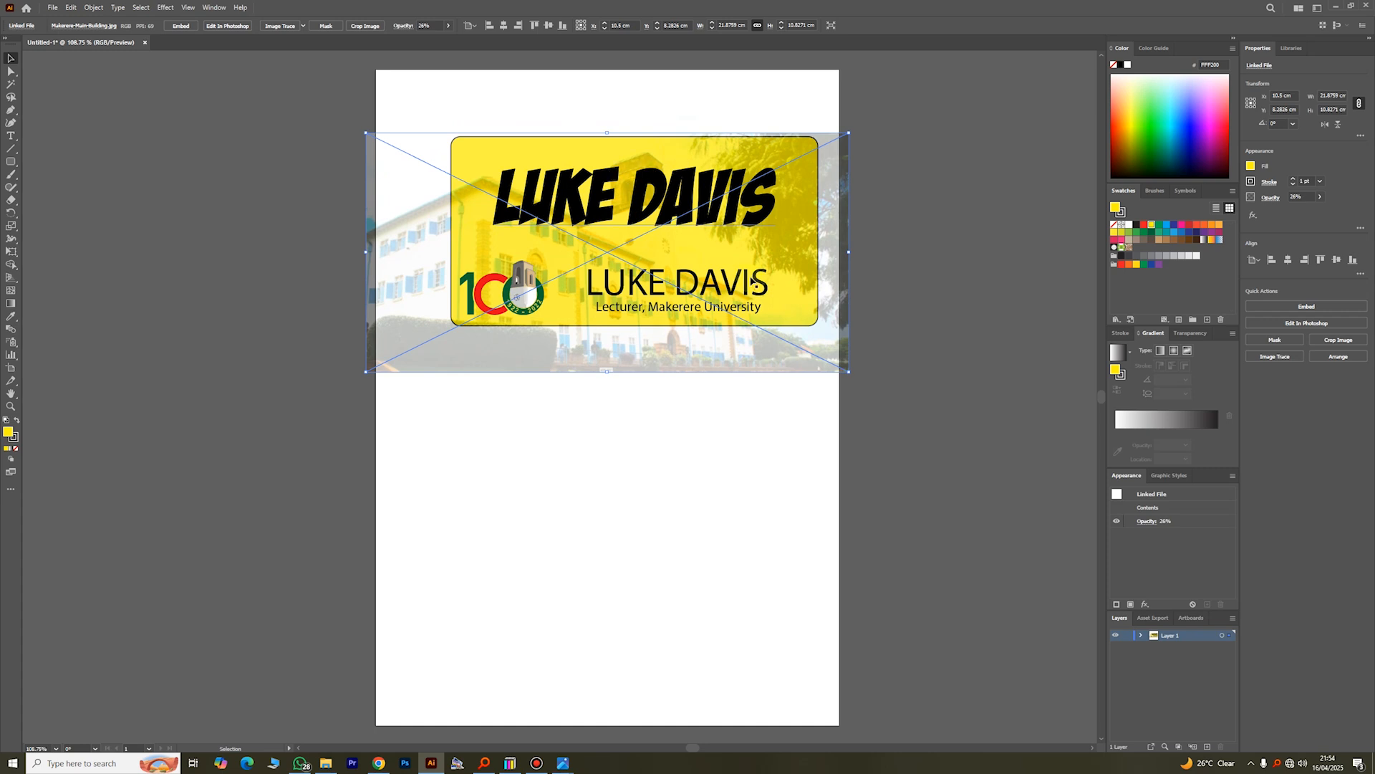
drag(765, 358, 834, 346)
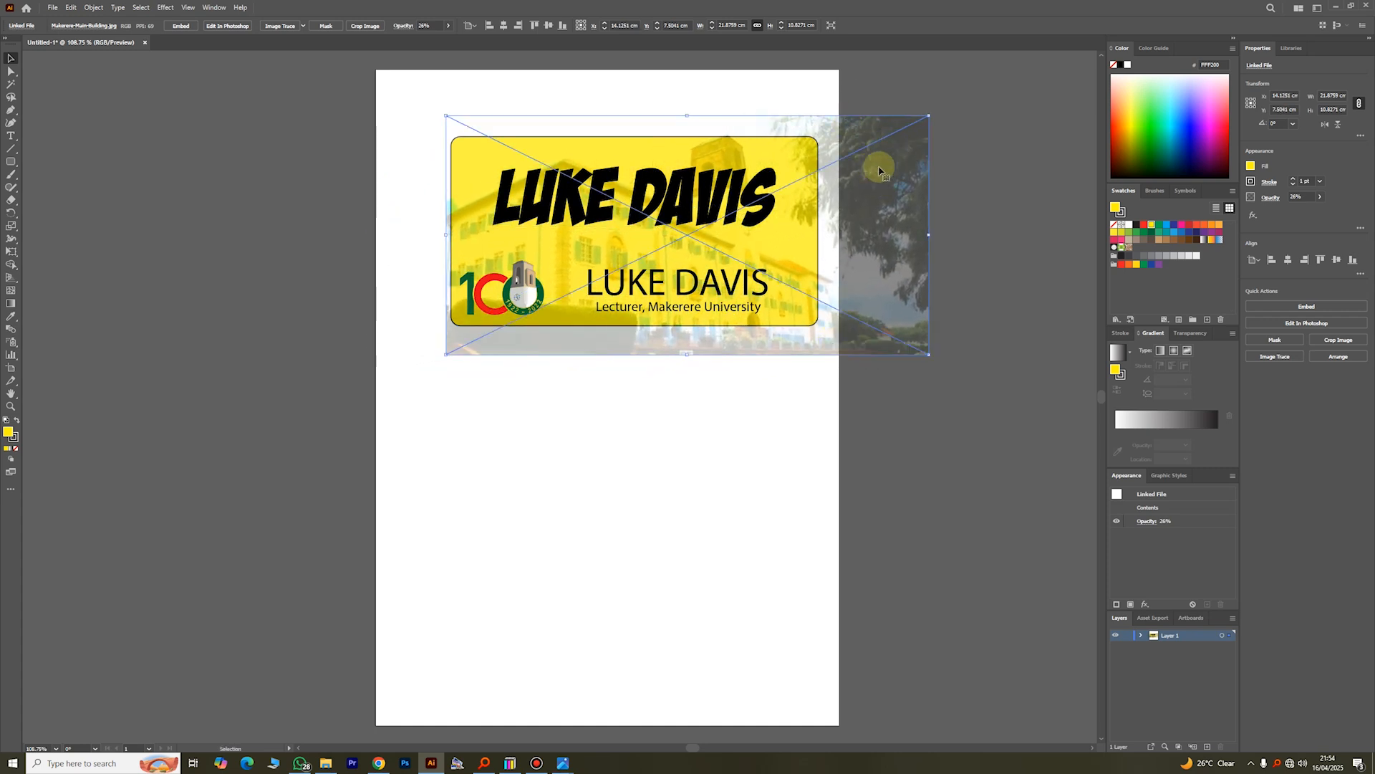
click(903, 396)
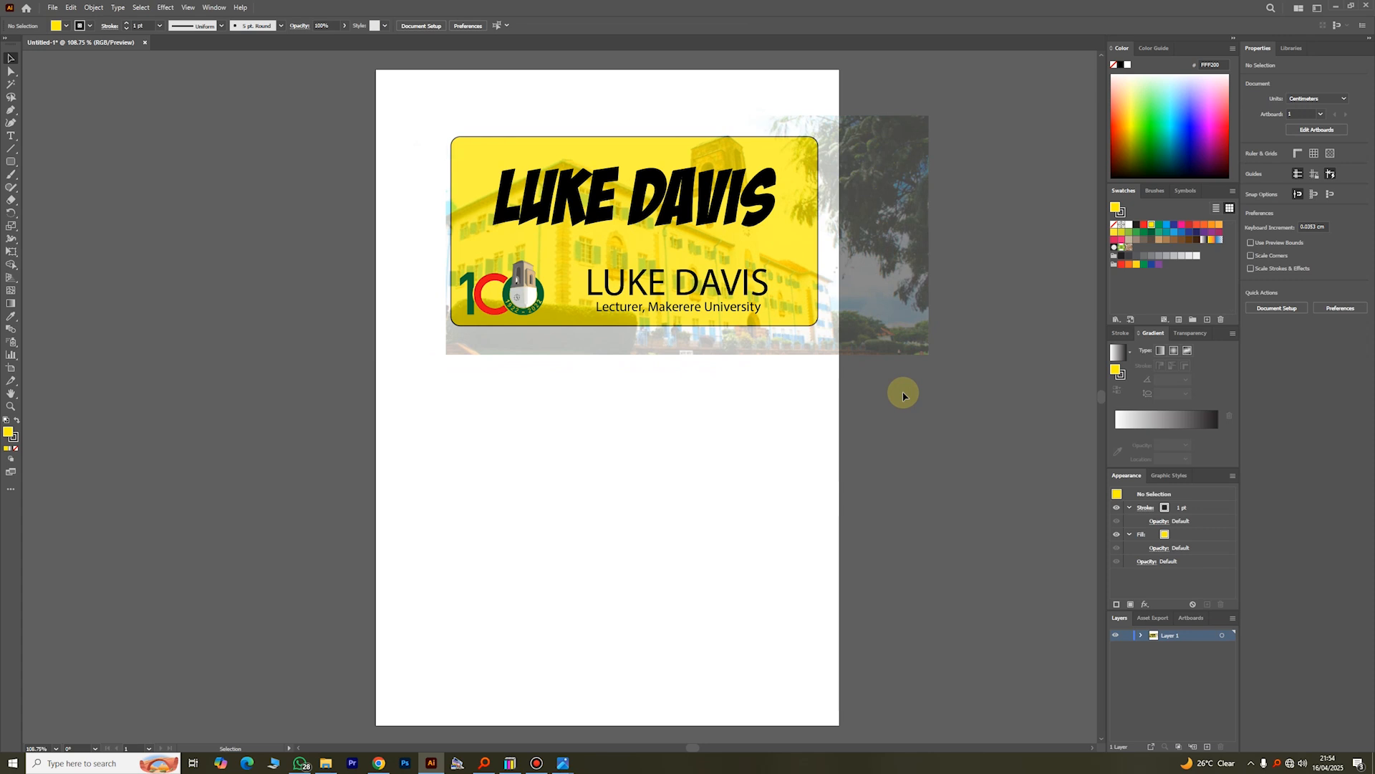
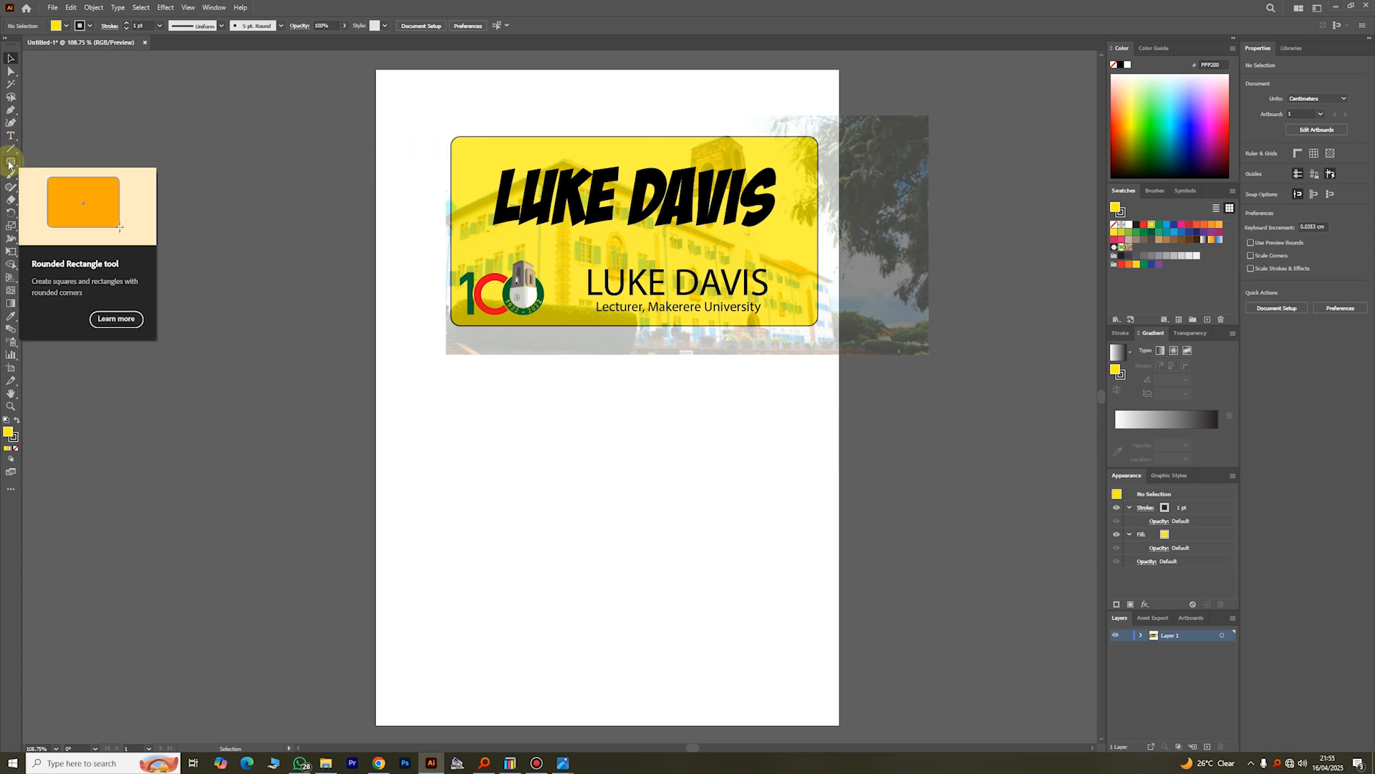
Step: Draw a yellow rounded square about 3.9 cm wide on the empty page area below the card
scroll(689, 288, down, 2)
scroll(689, 288, down, 5)
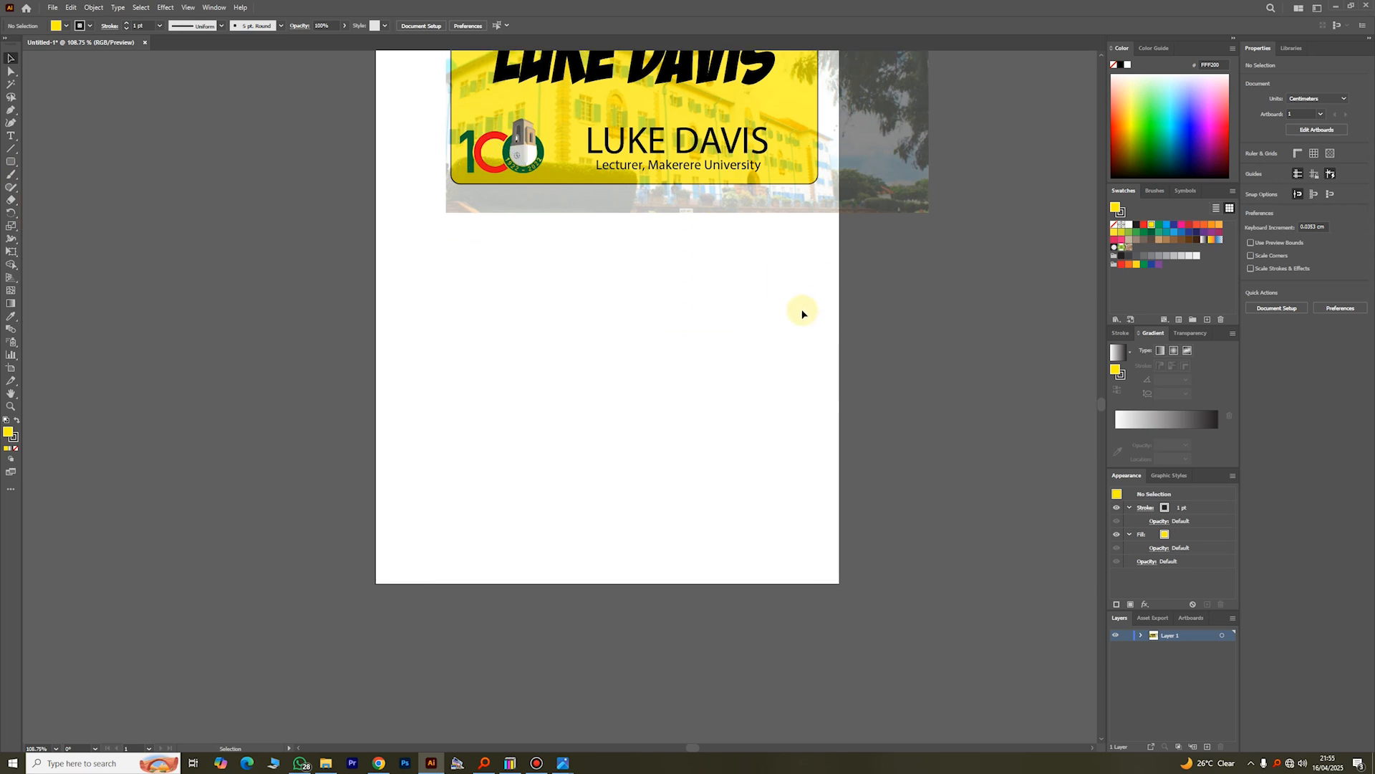
click(11, 162)
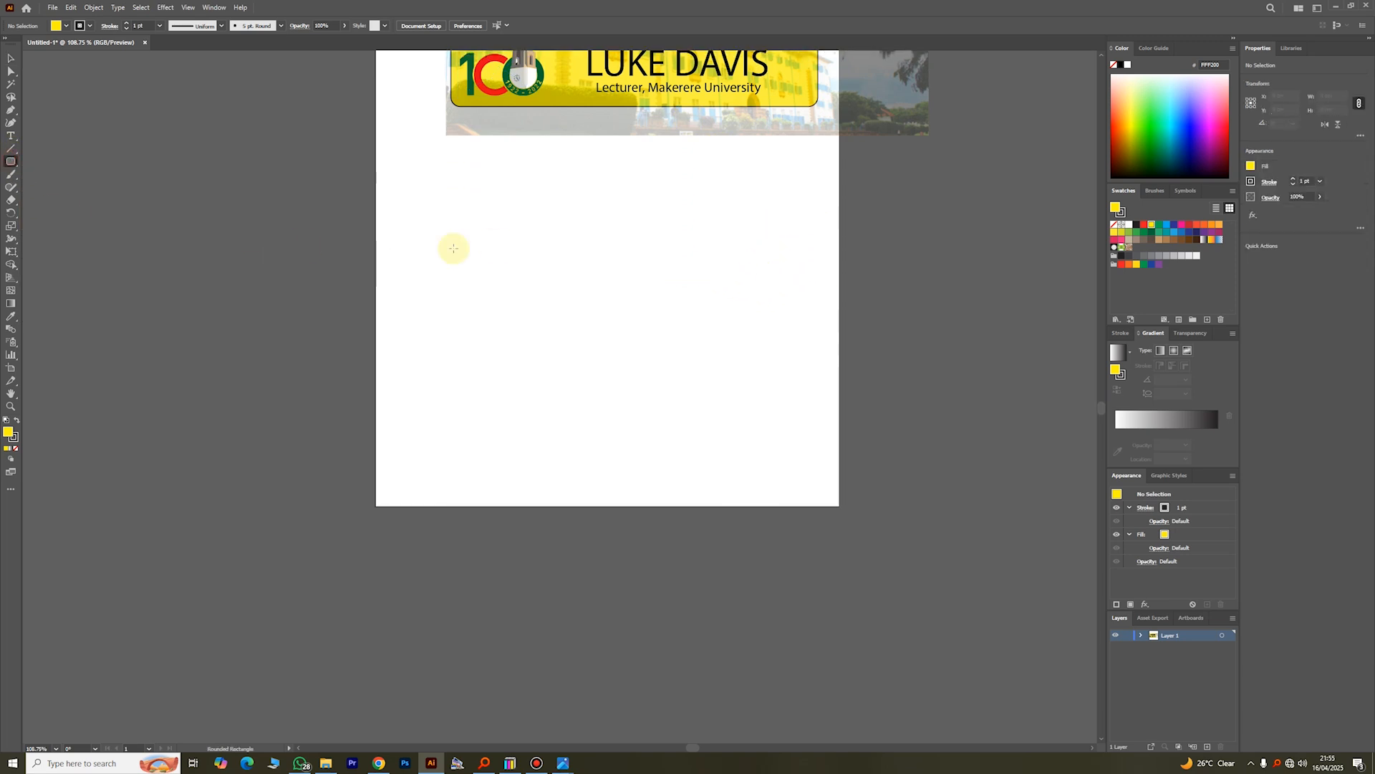
drag(452, 243, 538, 328)
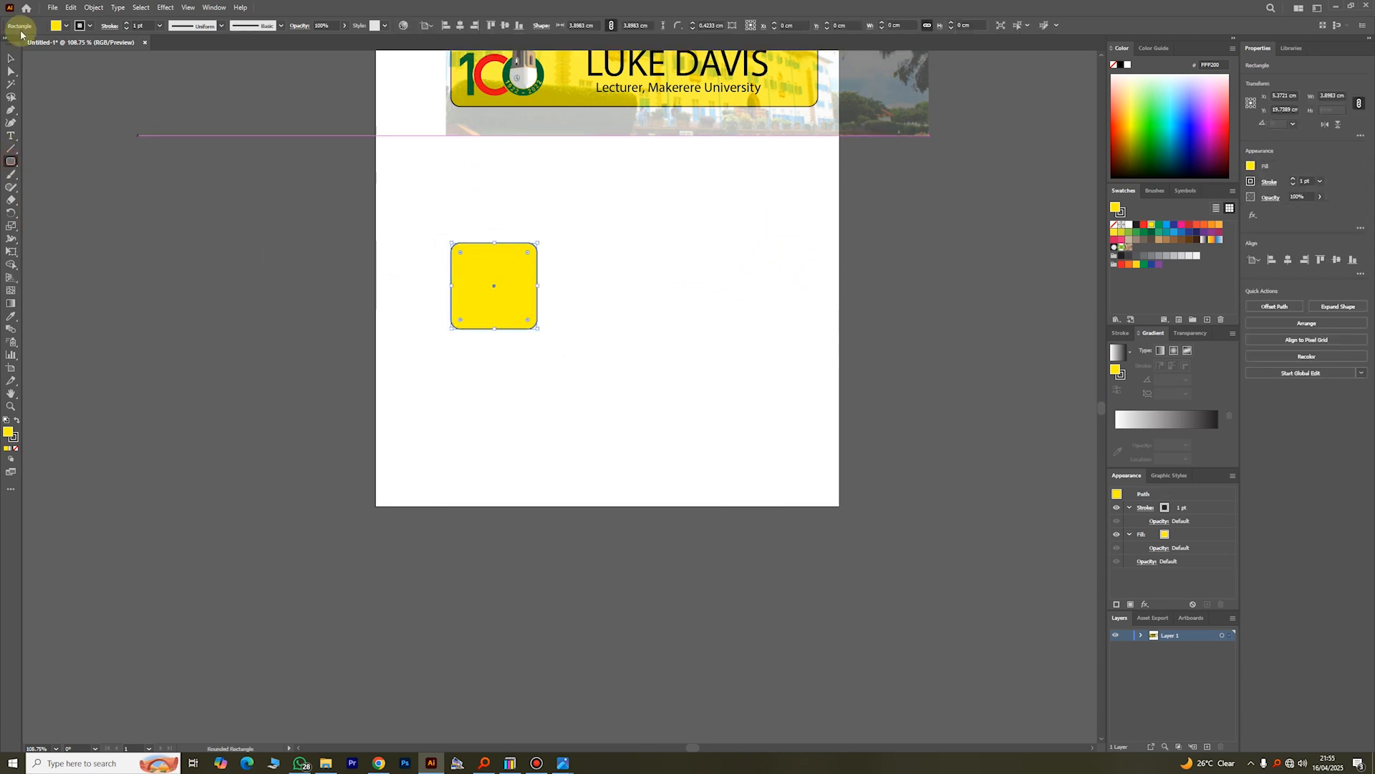
Step: Draw a diagonal line across the yellow square, about 7.3 cm wide by 5.8 cm high, from above its upper-left corner to past its lower-right
right_click(10, 148)
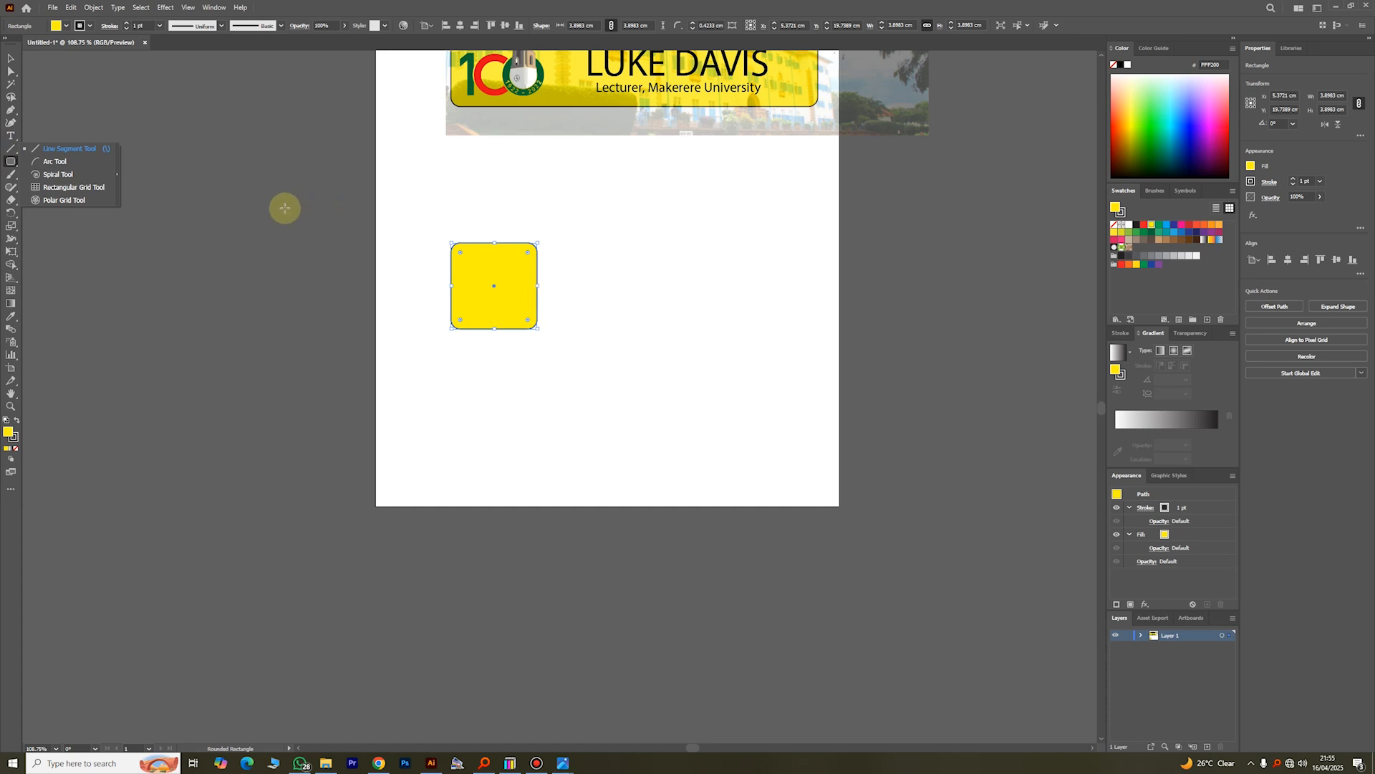
click(68, 149)
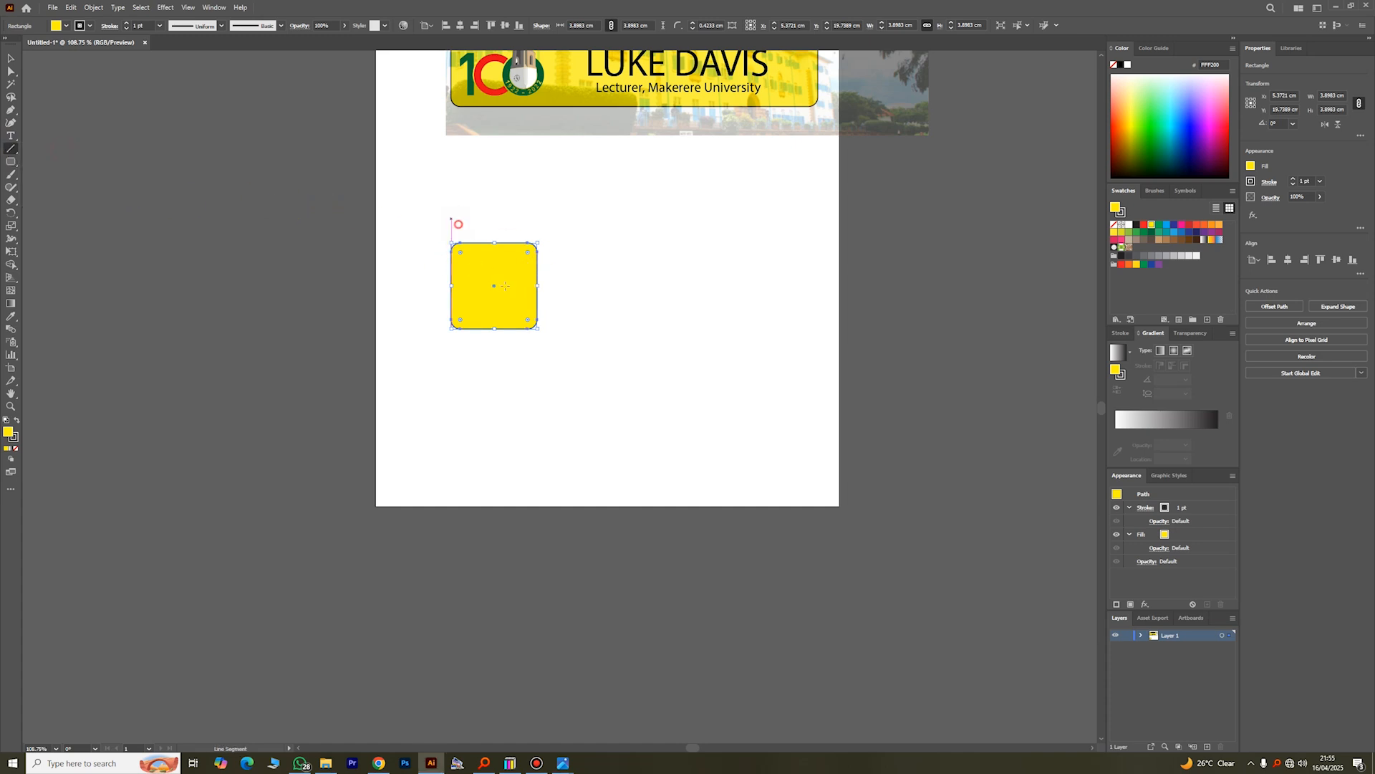
drag(451, 218, 613, 347)
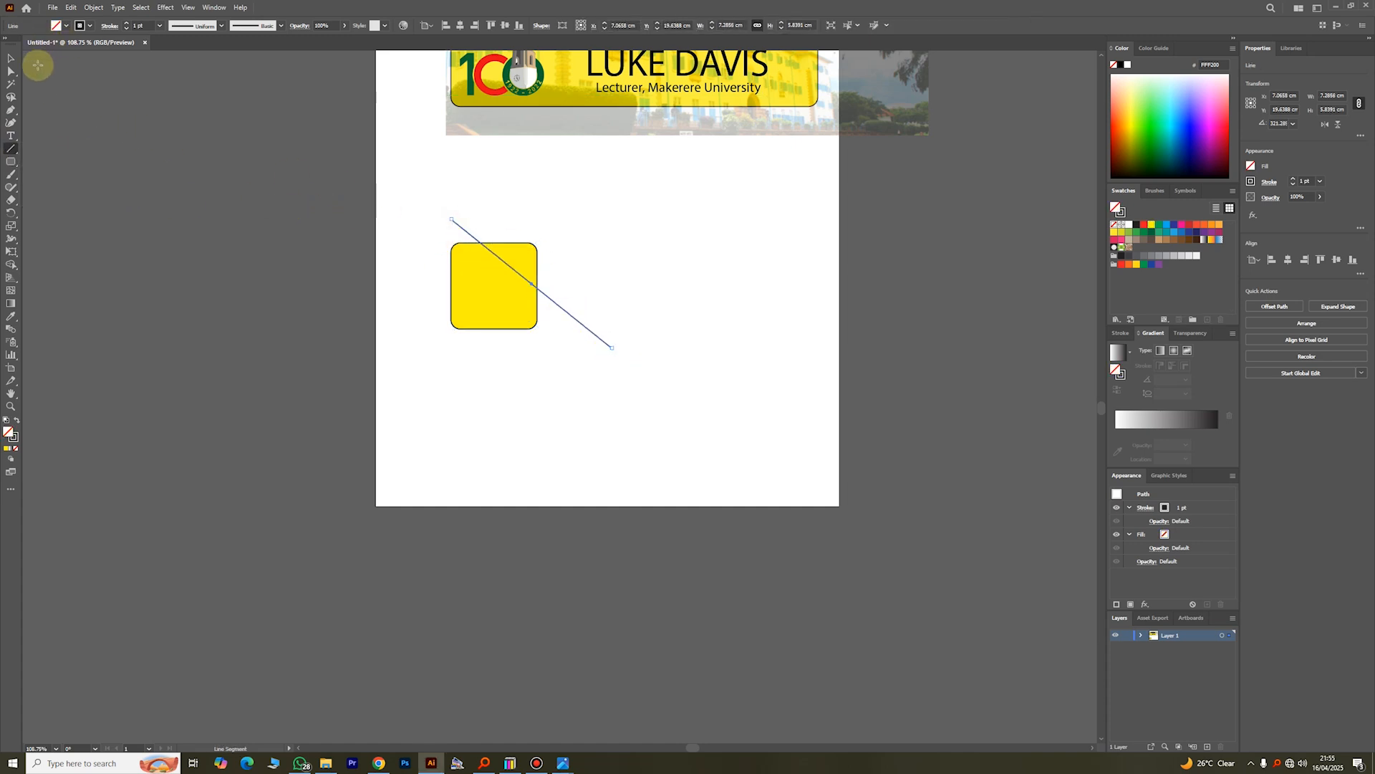
Step: Draw a circle about 2.7 cm in diameter beside the yellow square and fill it with blue
click(10, 161)
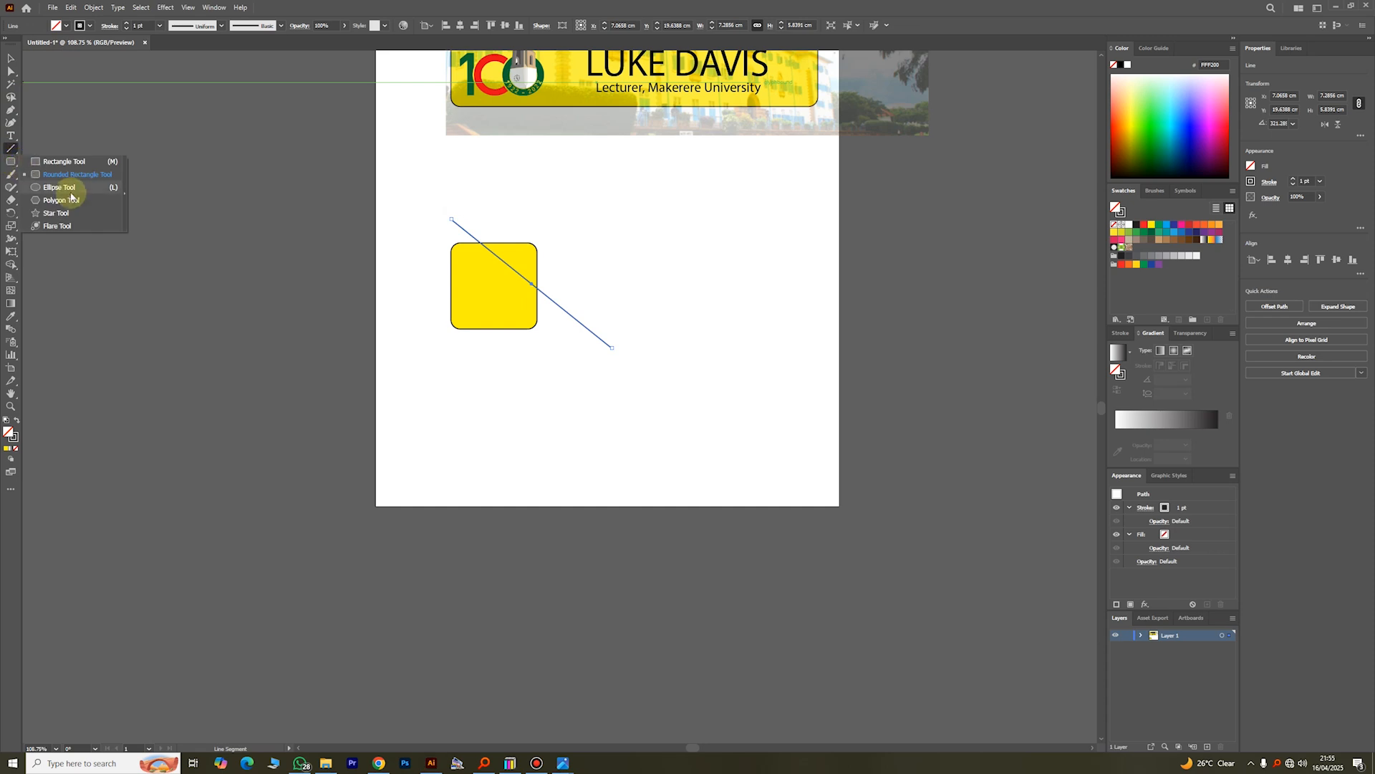
click(54, 192)
drag(559, 254, 619, 313)
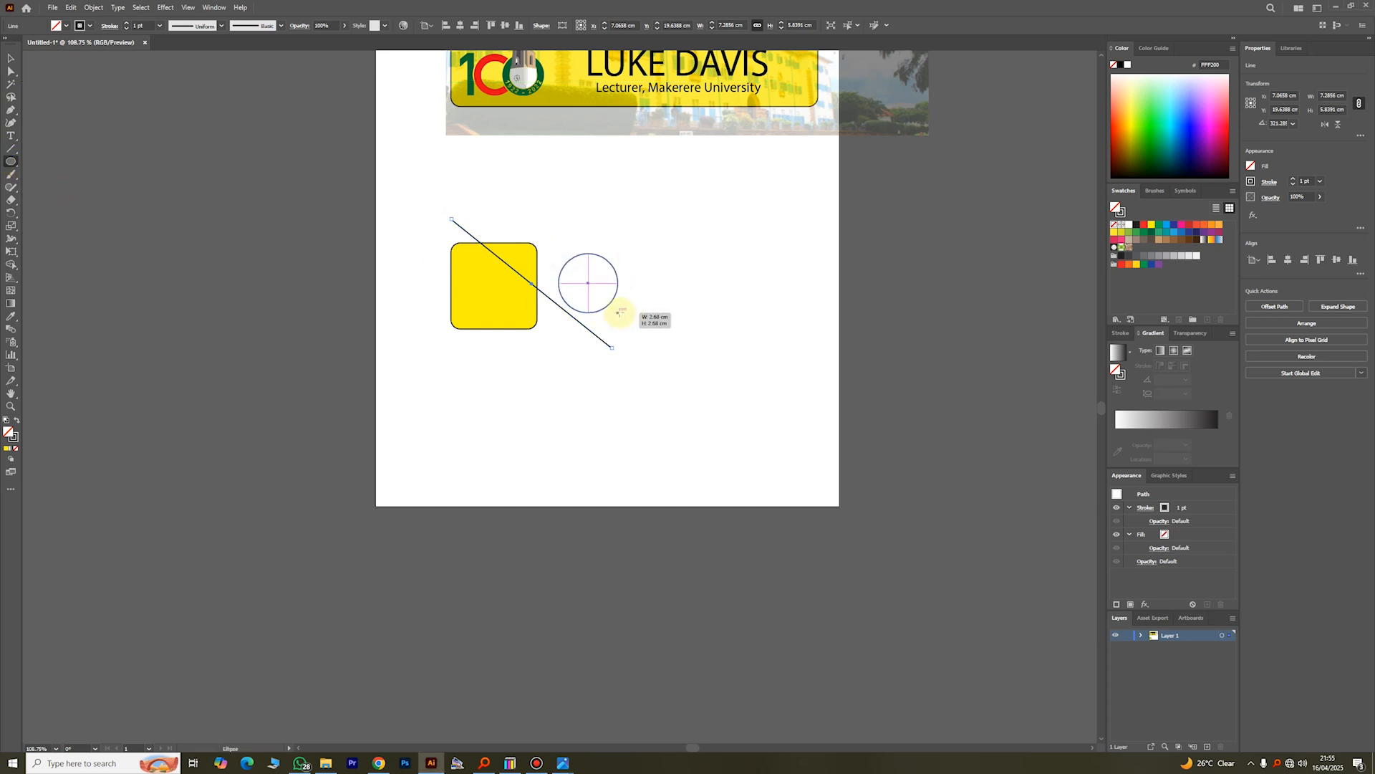
click(67, 26)
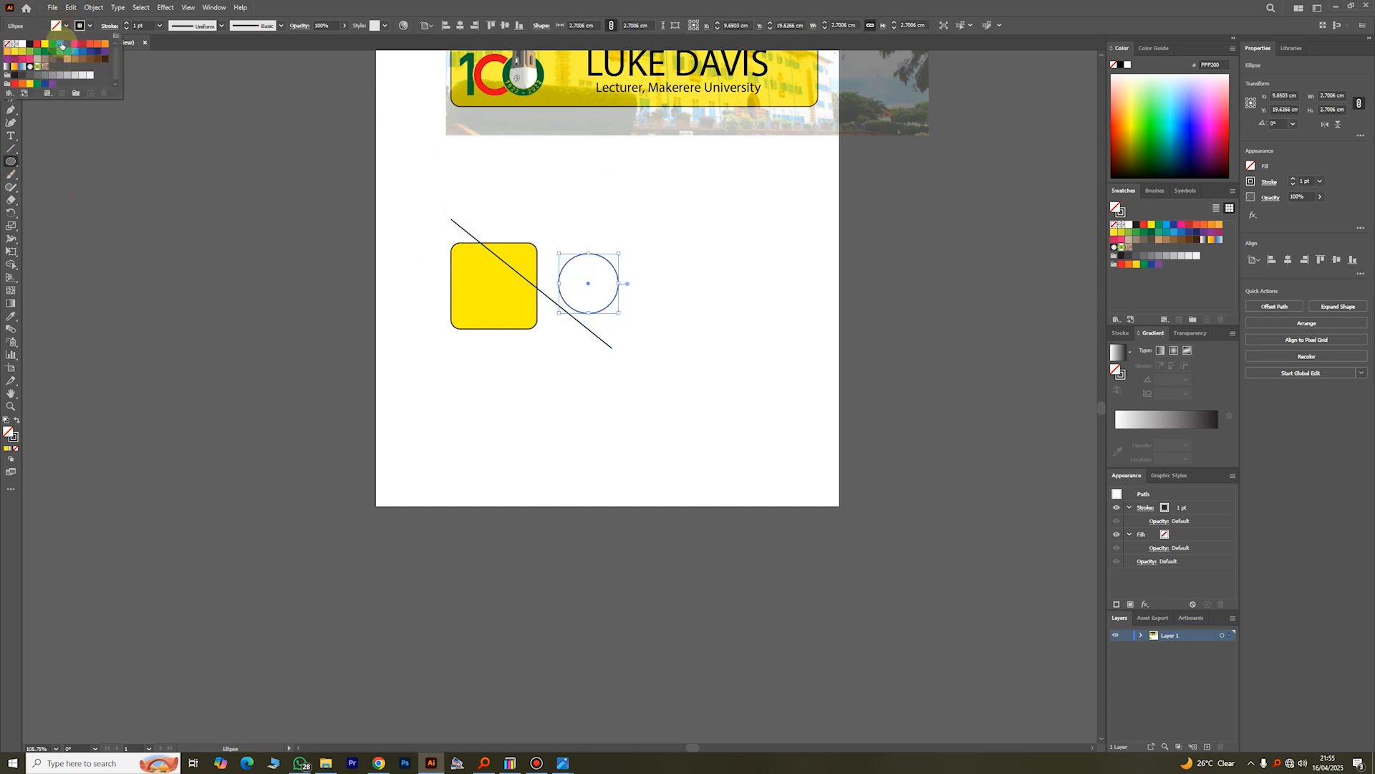
click(62, 93)
Step: Move the blue circle over the yellow square's upper-right corner and deselect it
click(13, 60)
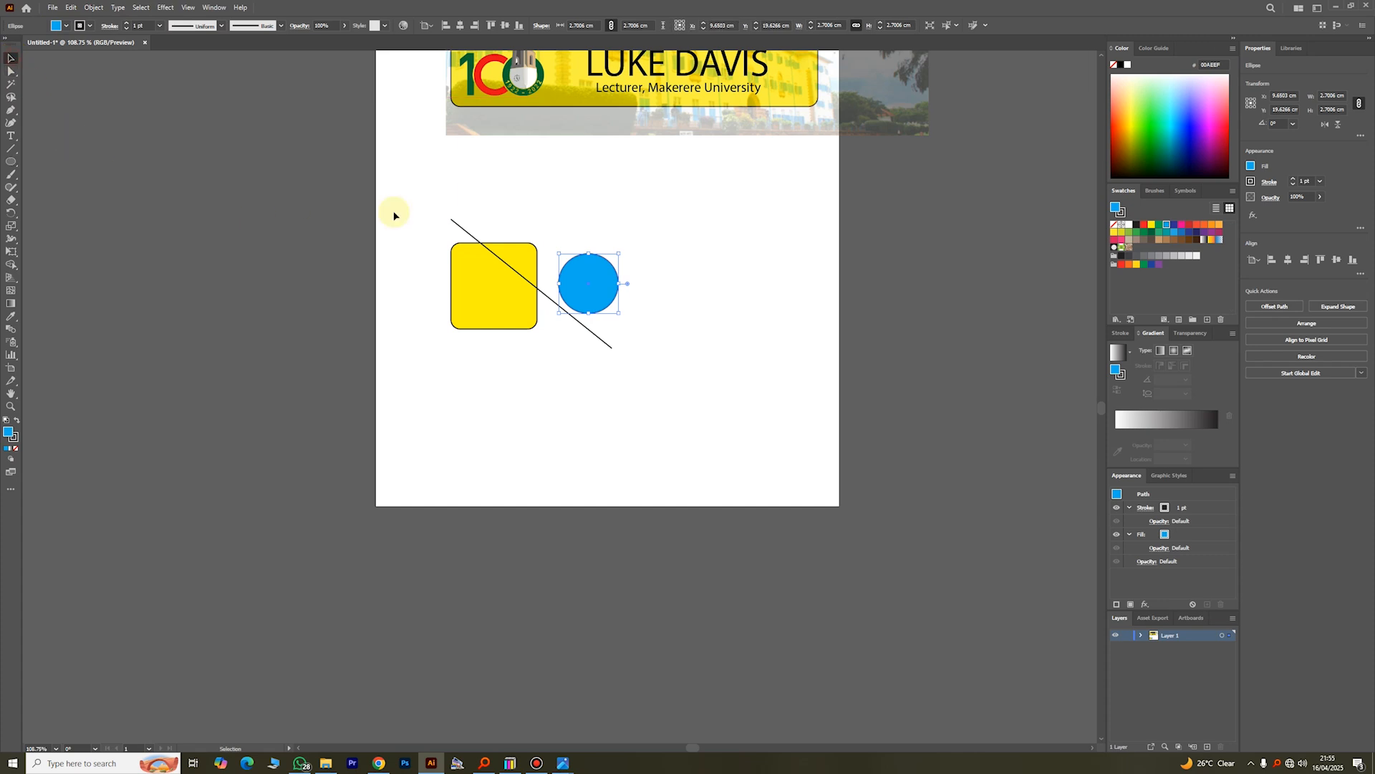
drag(578, 291, 527, 273)
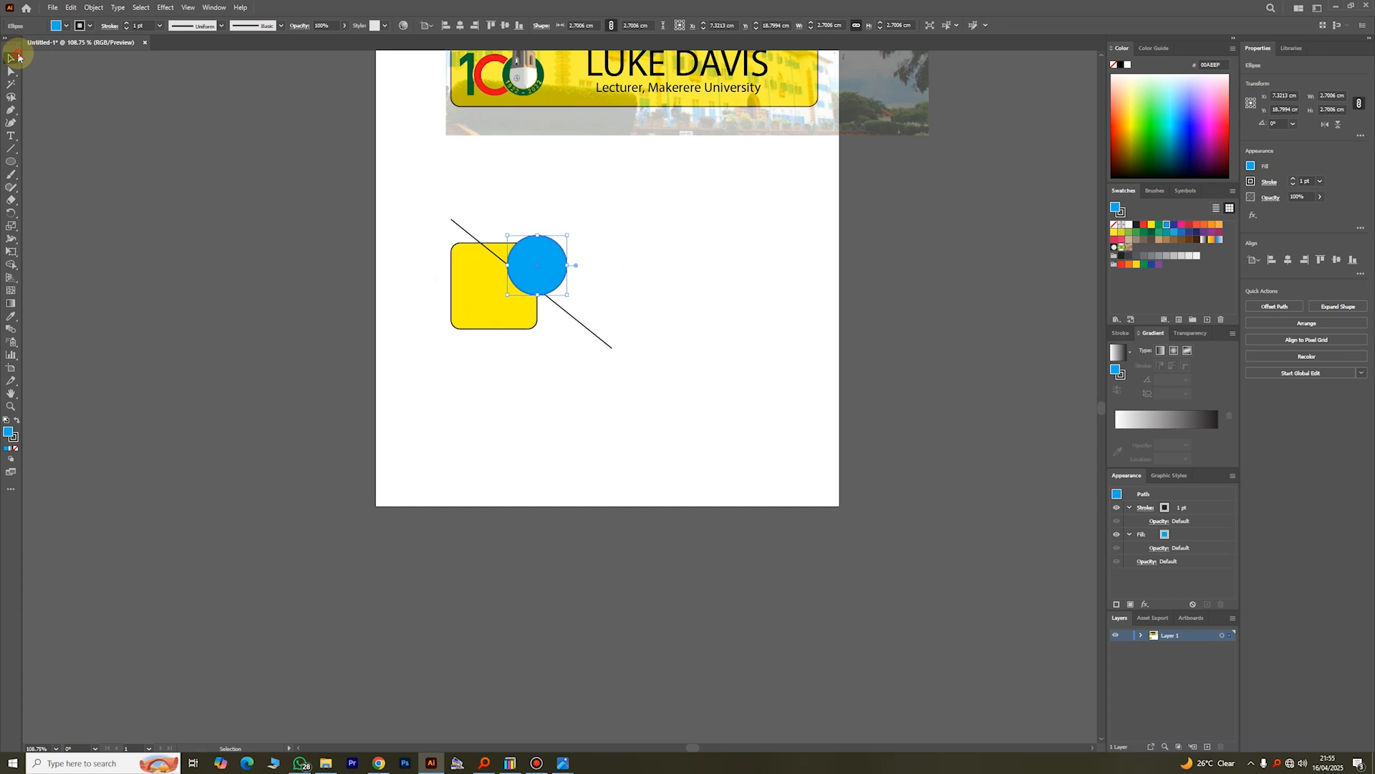
click(337, 150)
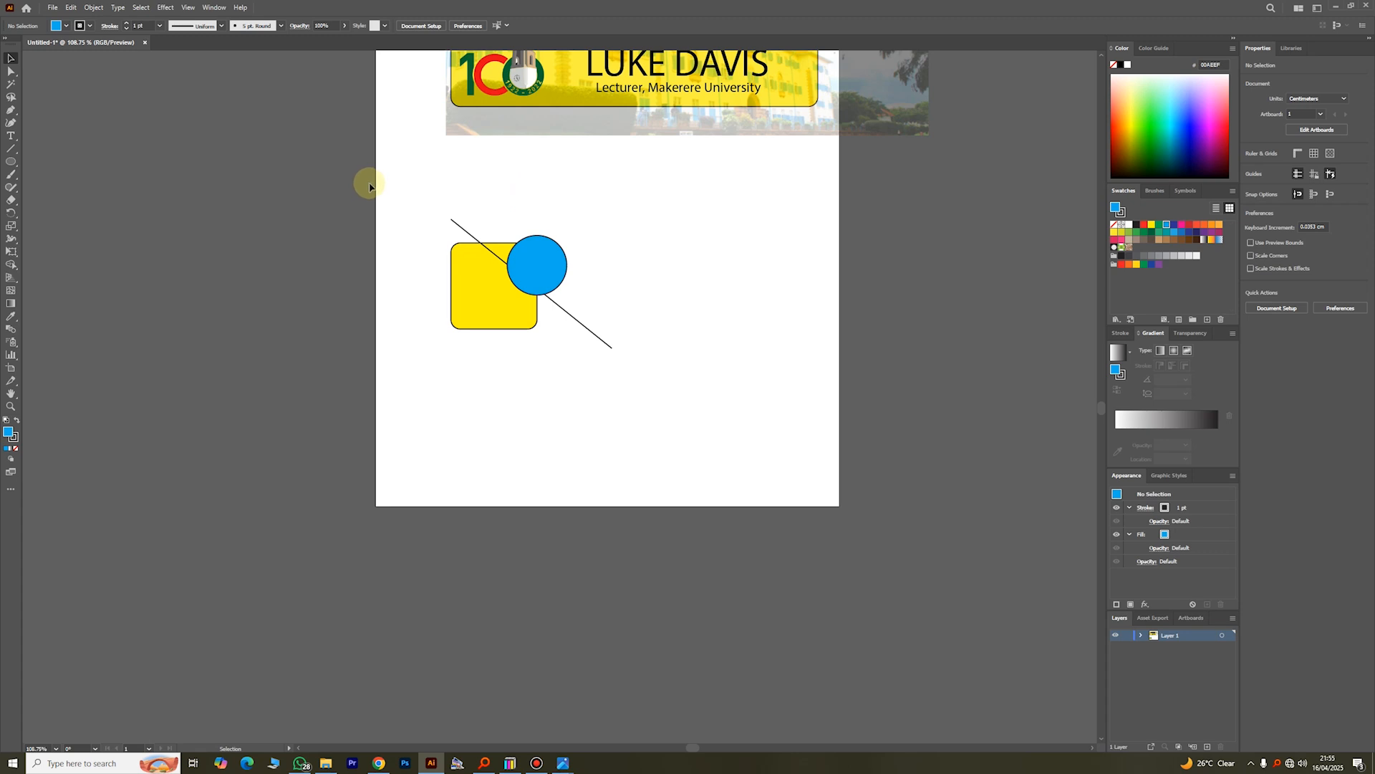
Step: Draw a rectangle about 6.8 by 5.2 cm around the square and circle, remove its fill, and deselect it
right_click(10, 163)
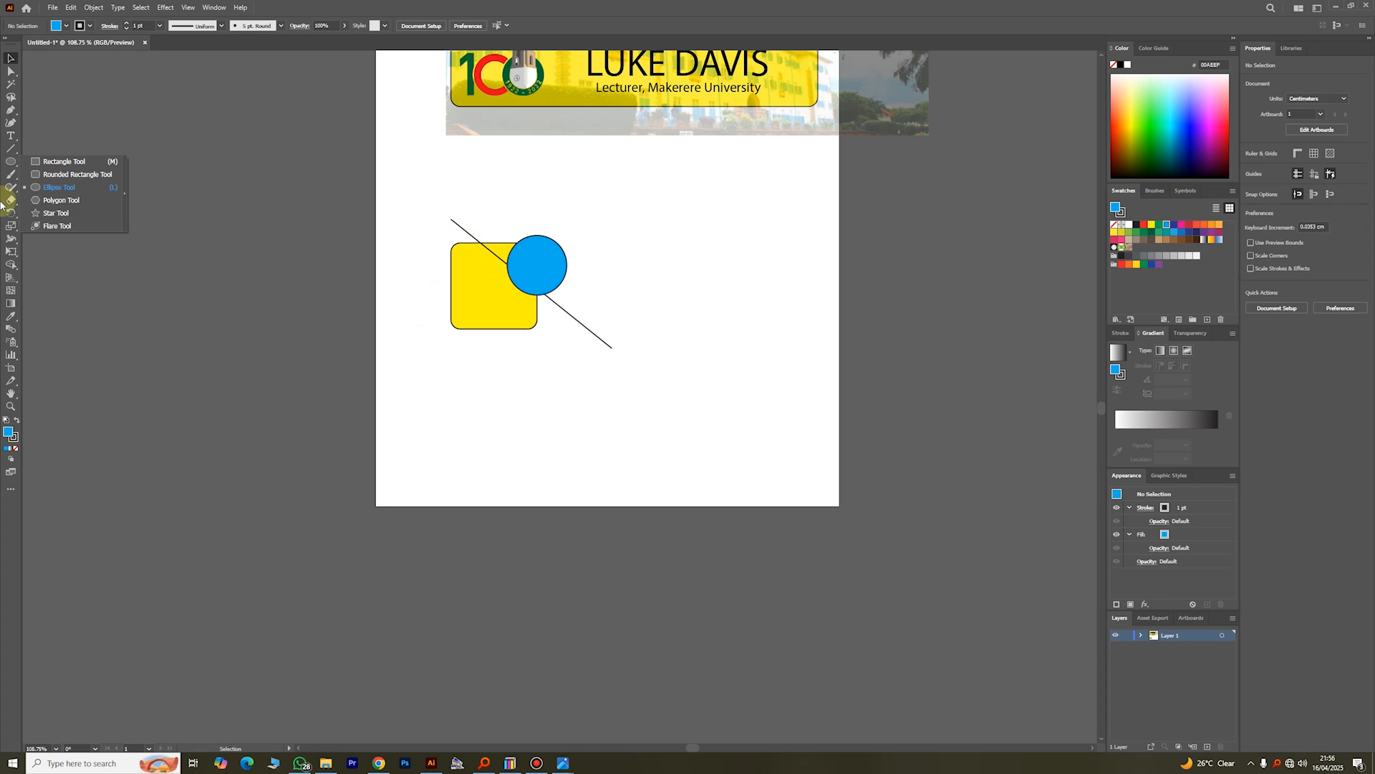
click(47, 163)
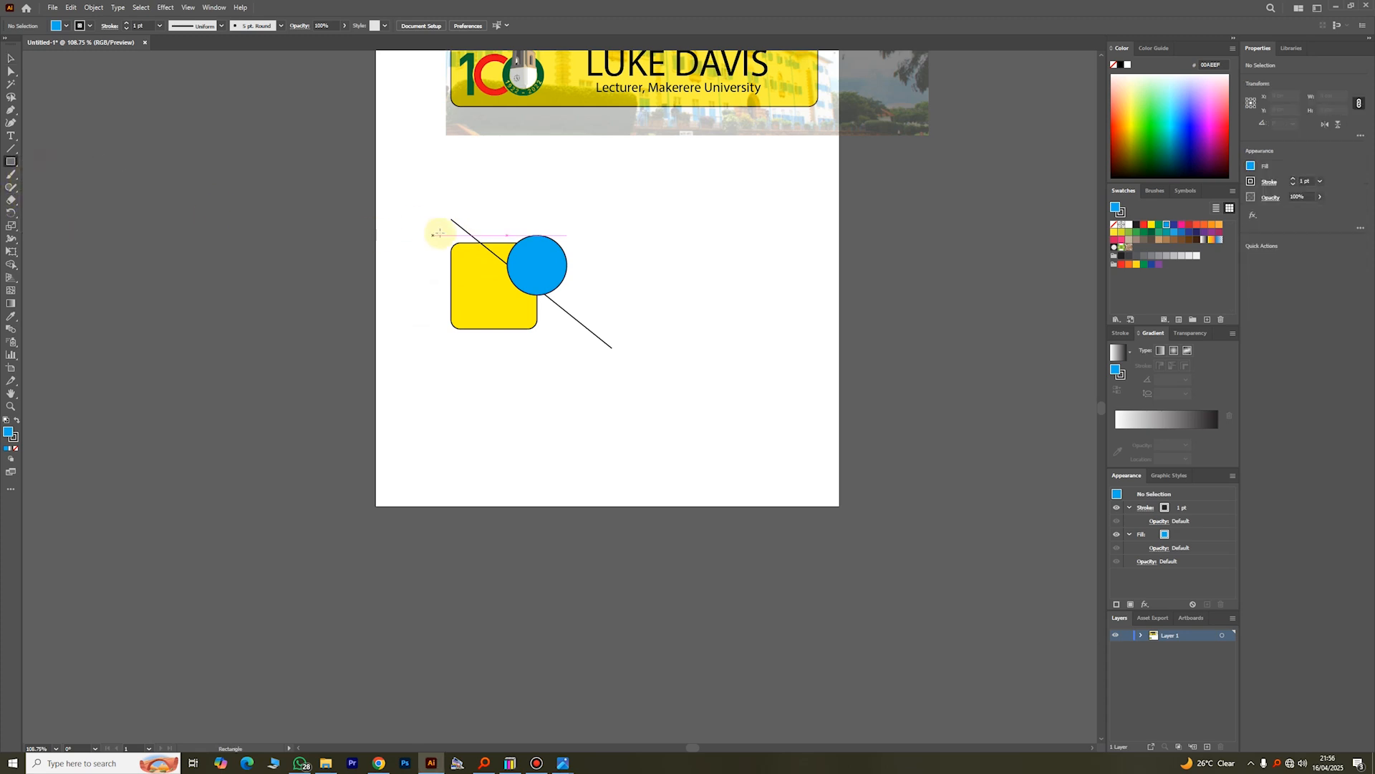
mouse_move(442, 230)
mouse_down()
mouse_move(467, 278)
mouse_move(602, 338)
mouse_move(592, 346)
mouse_up()
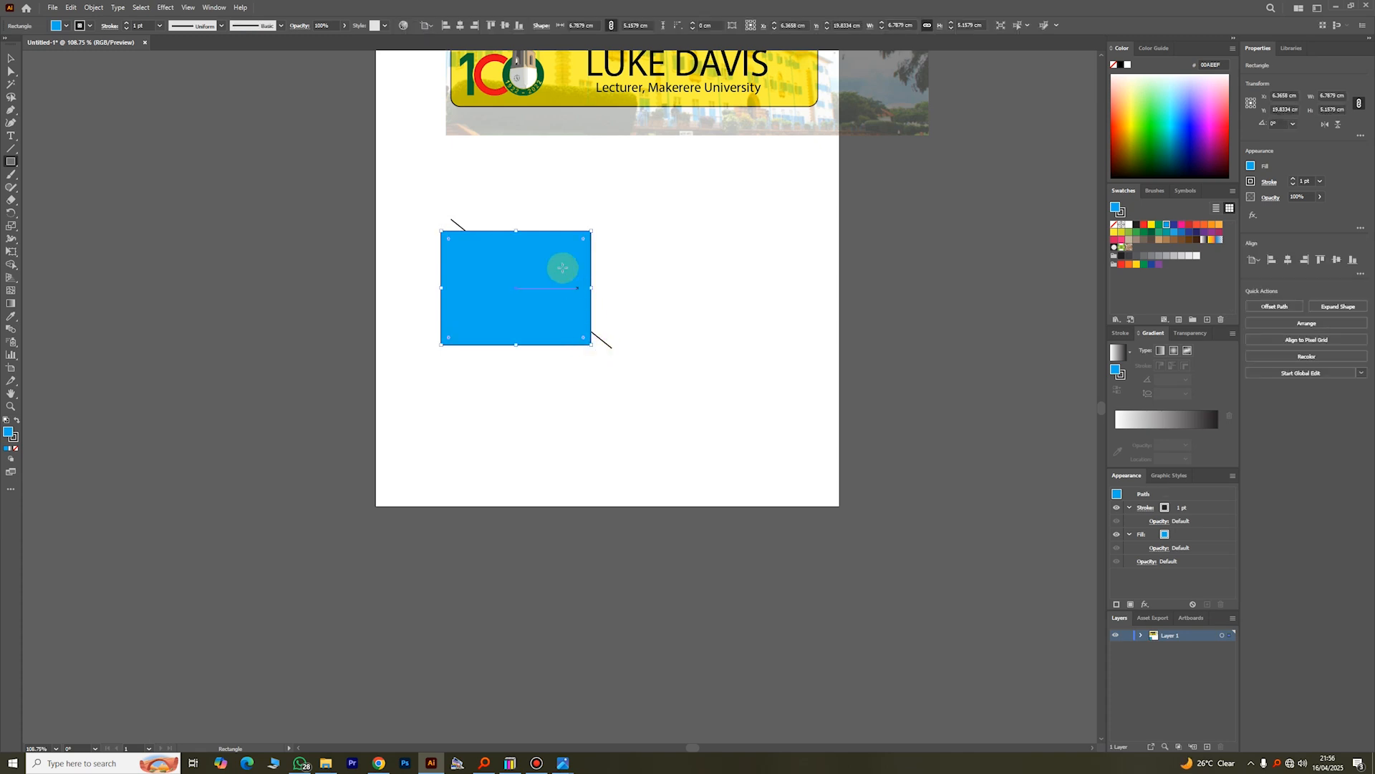
click(66, 26)
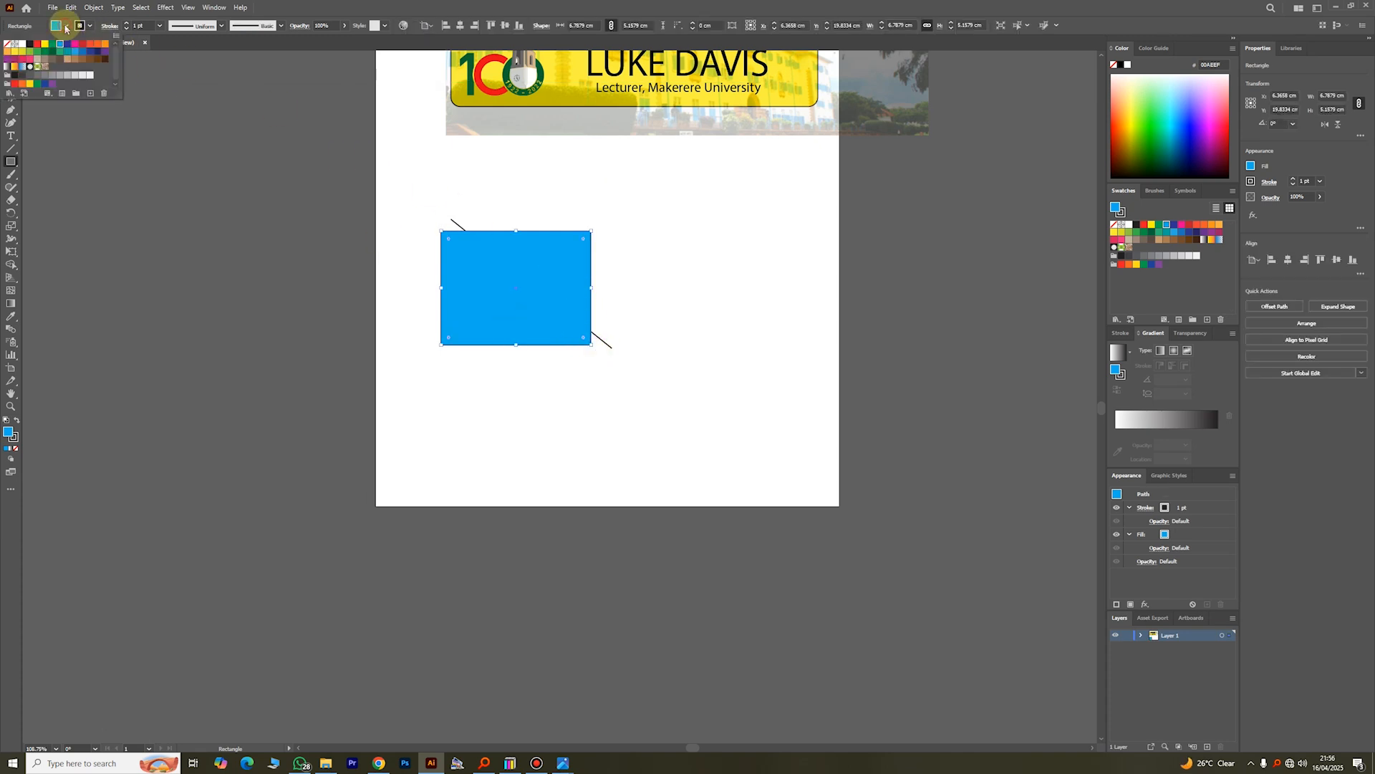
click(7, 45)
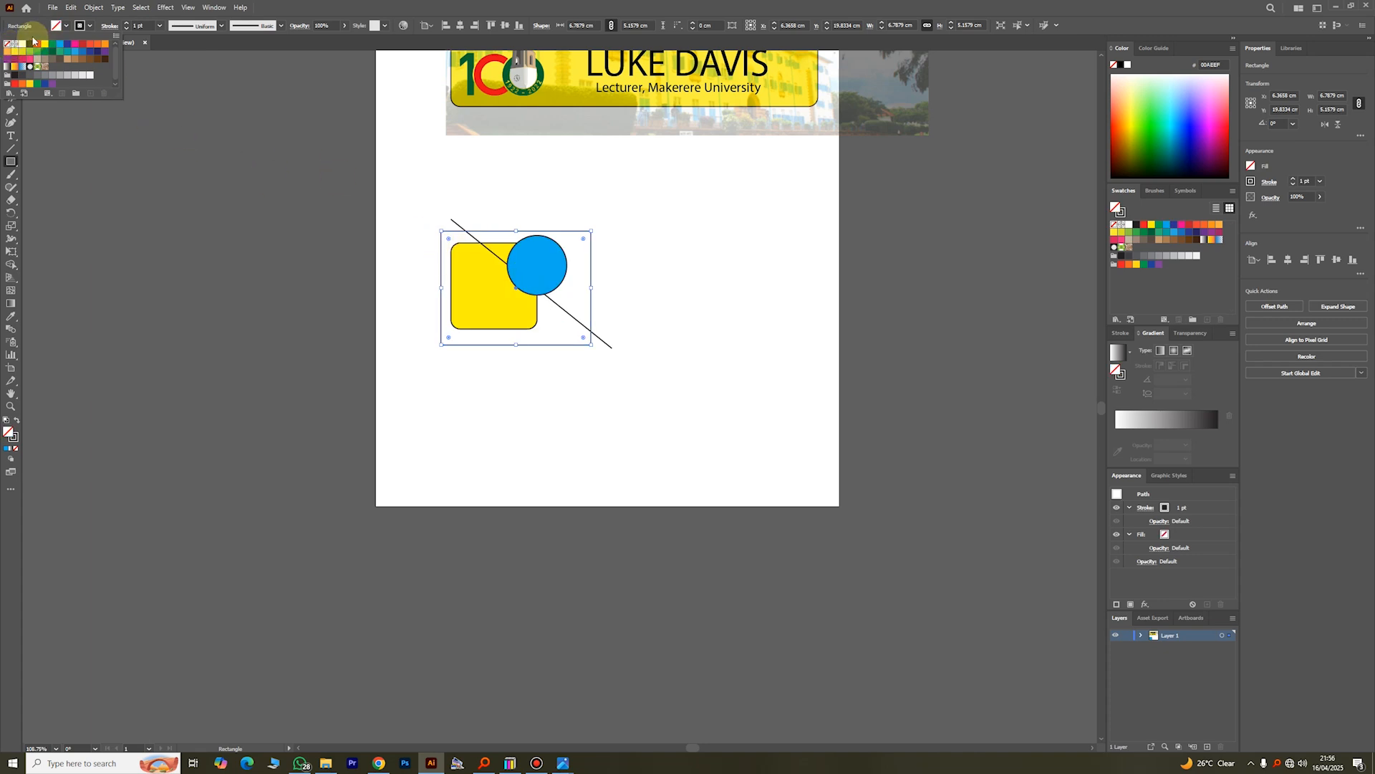
click(11, 57)
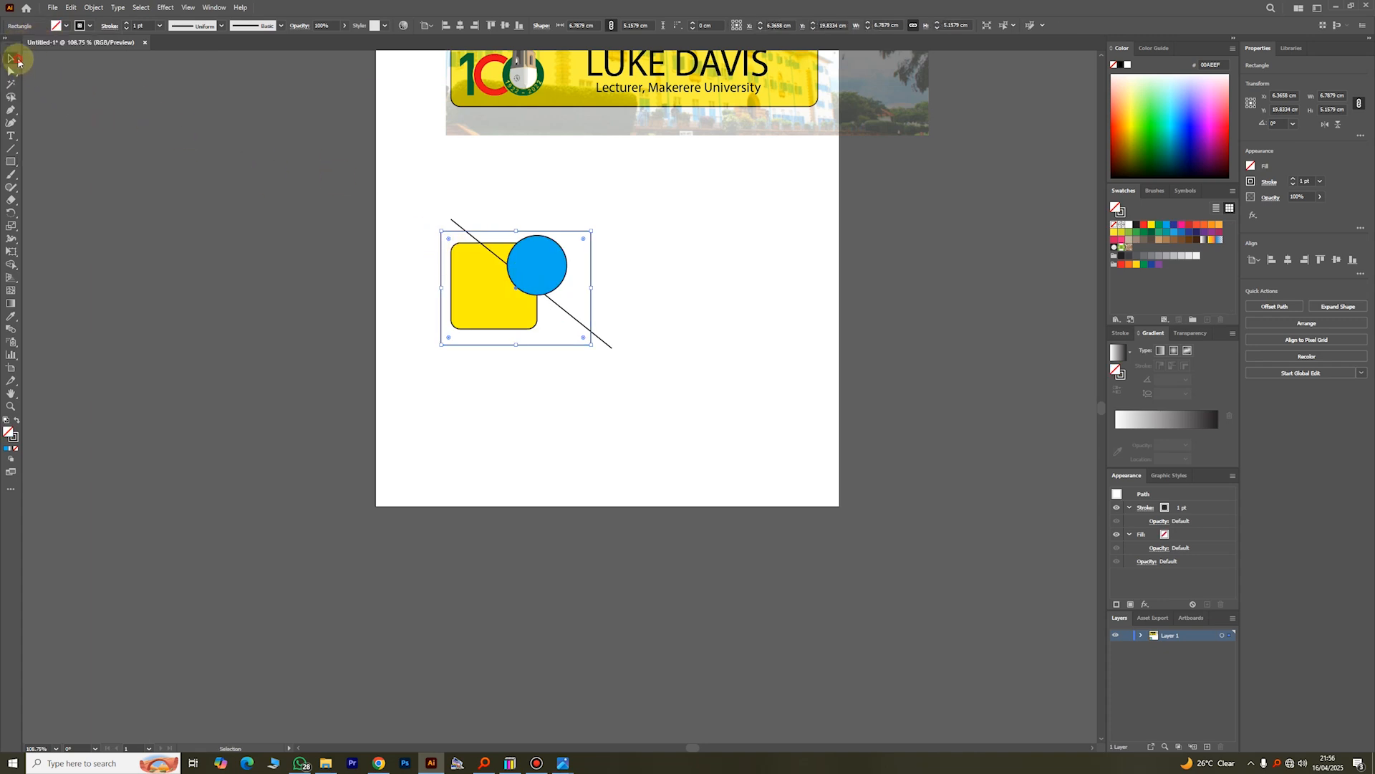
click(660, 222)
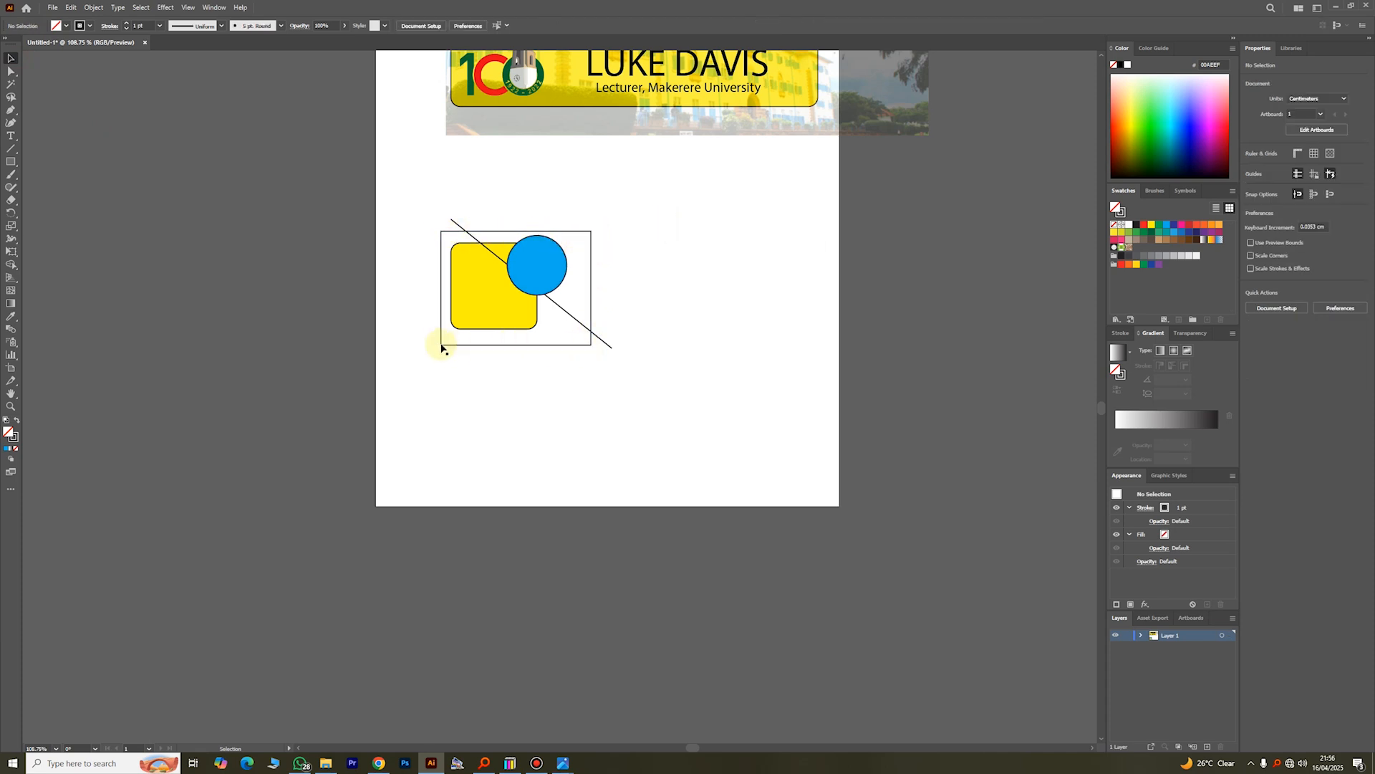
Step: Clip the square, circle and diagonal line to the unfilled rectangle with a clipping mask, and deselect the result
click(476, 232)
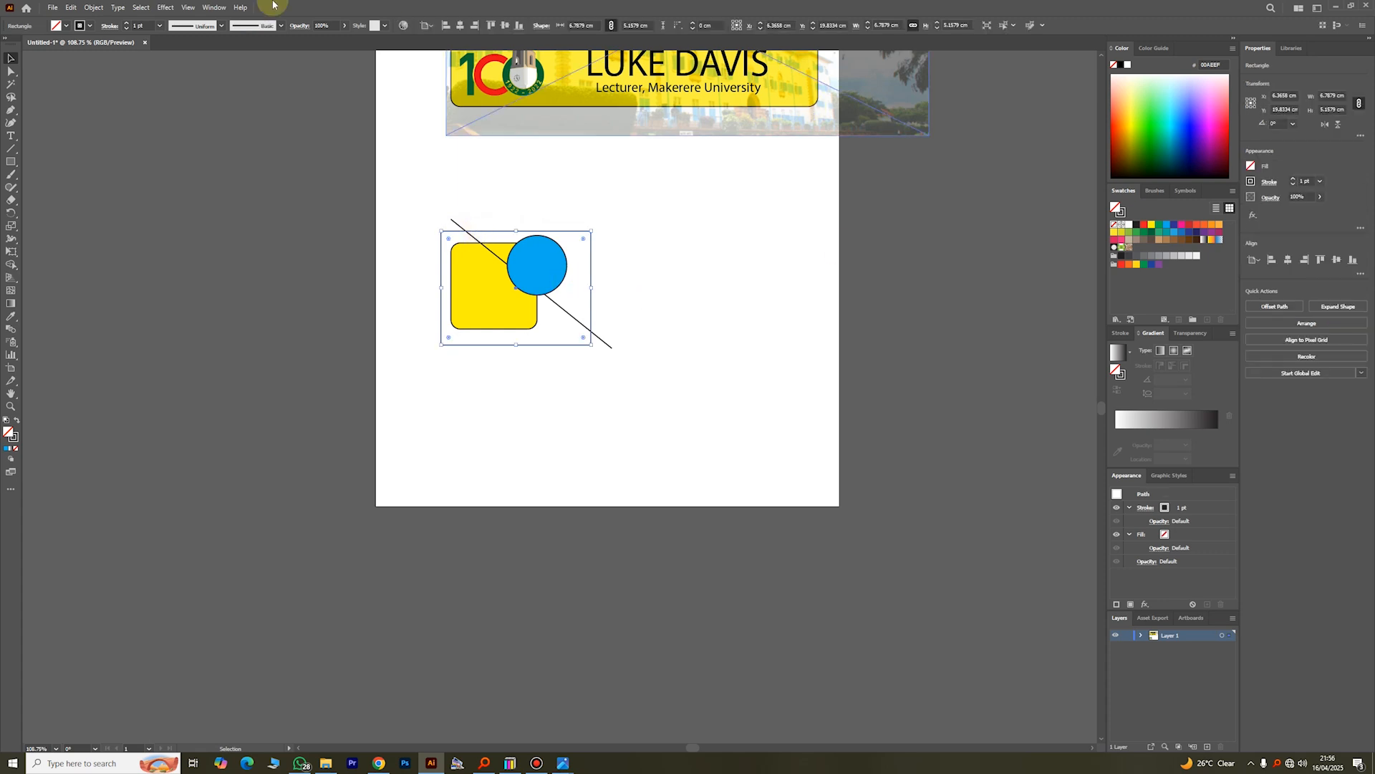
click(409, 213)
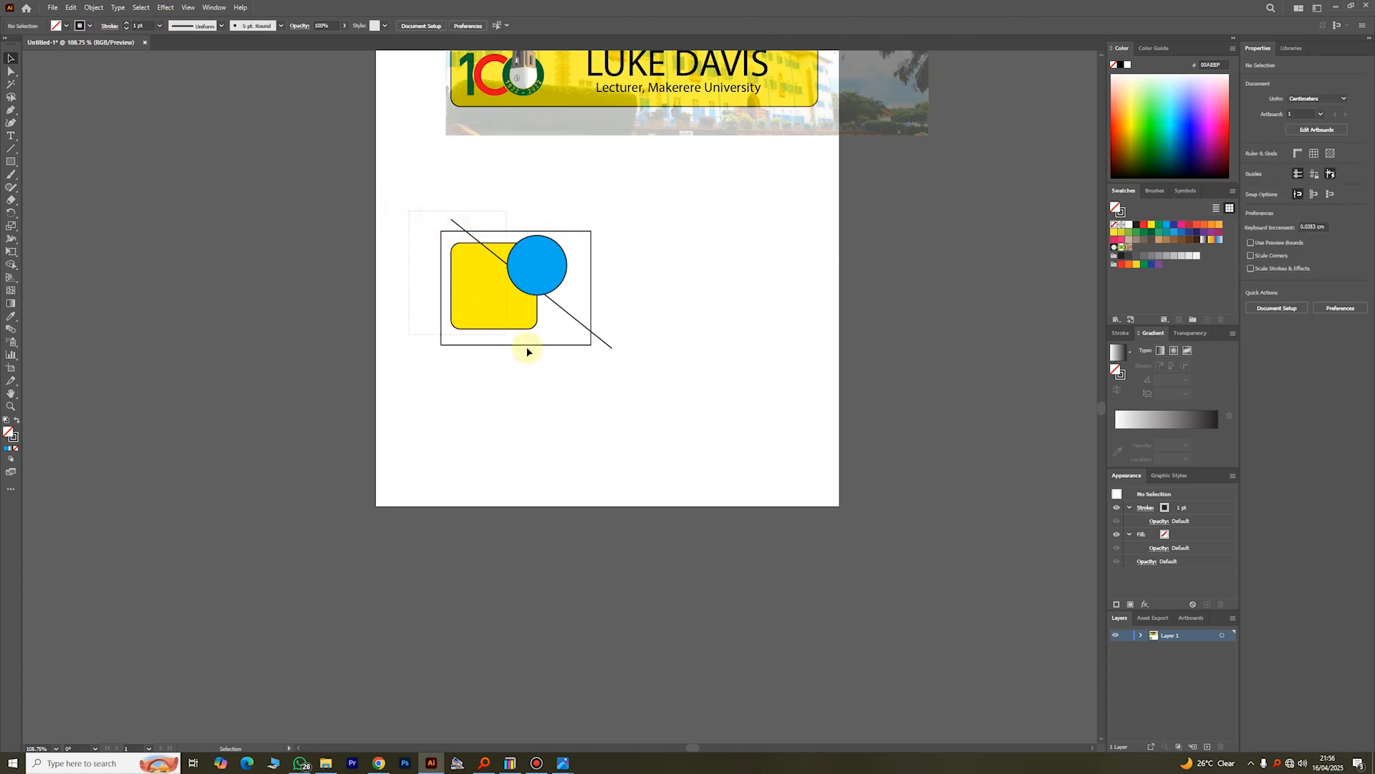
drag(634, 381, 633, 381)
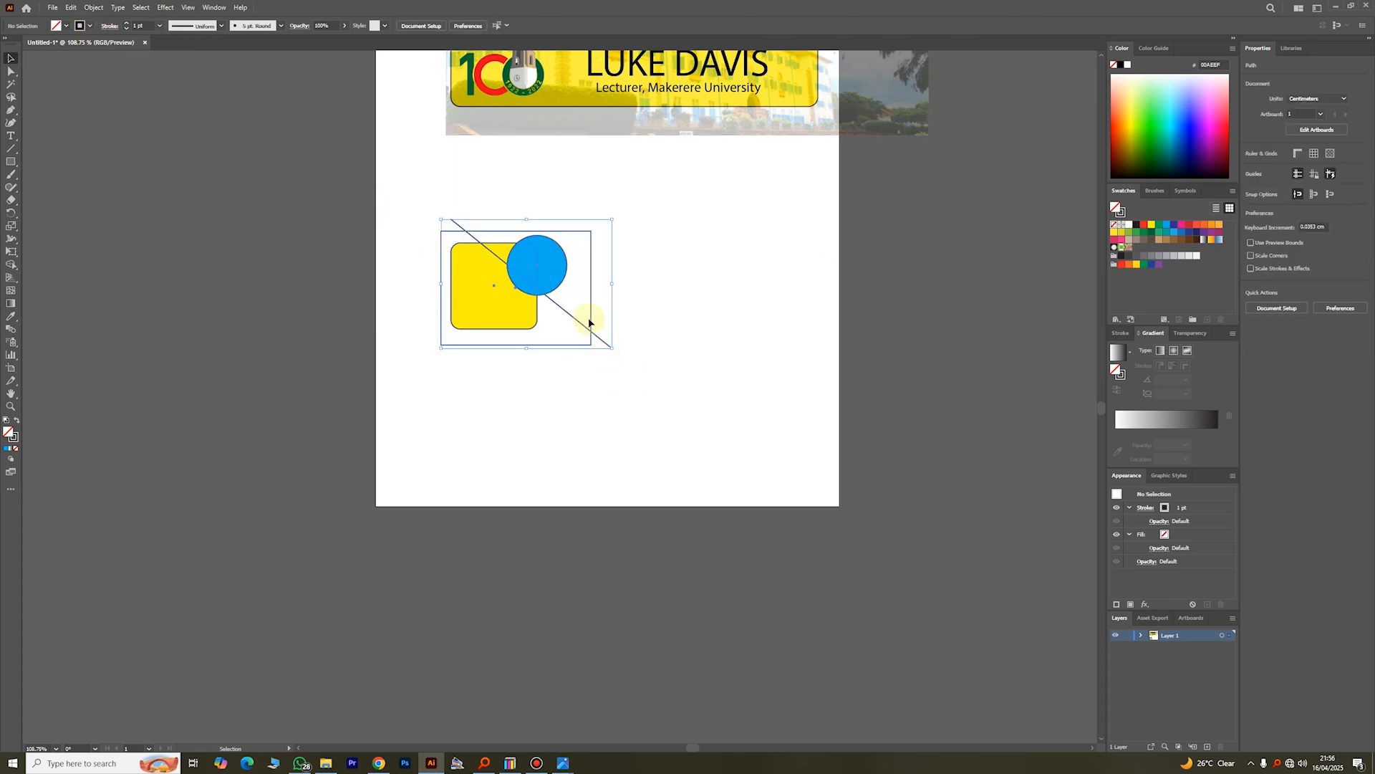
right_click(549, 270)
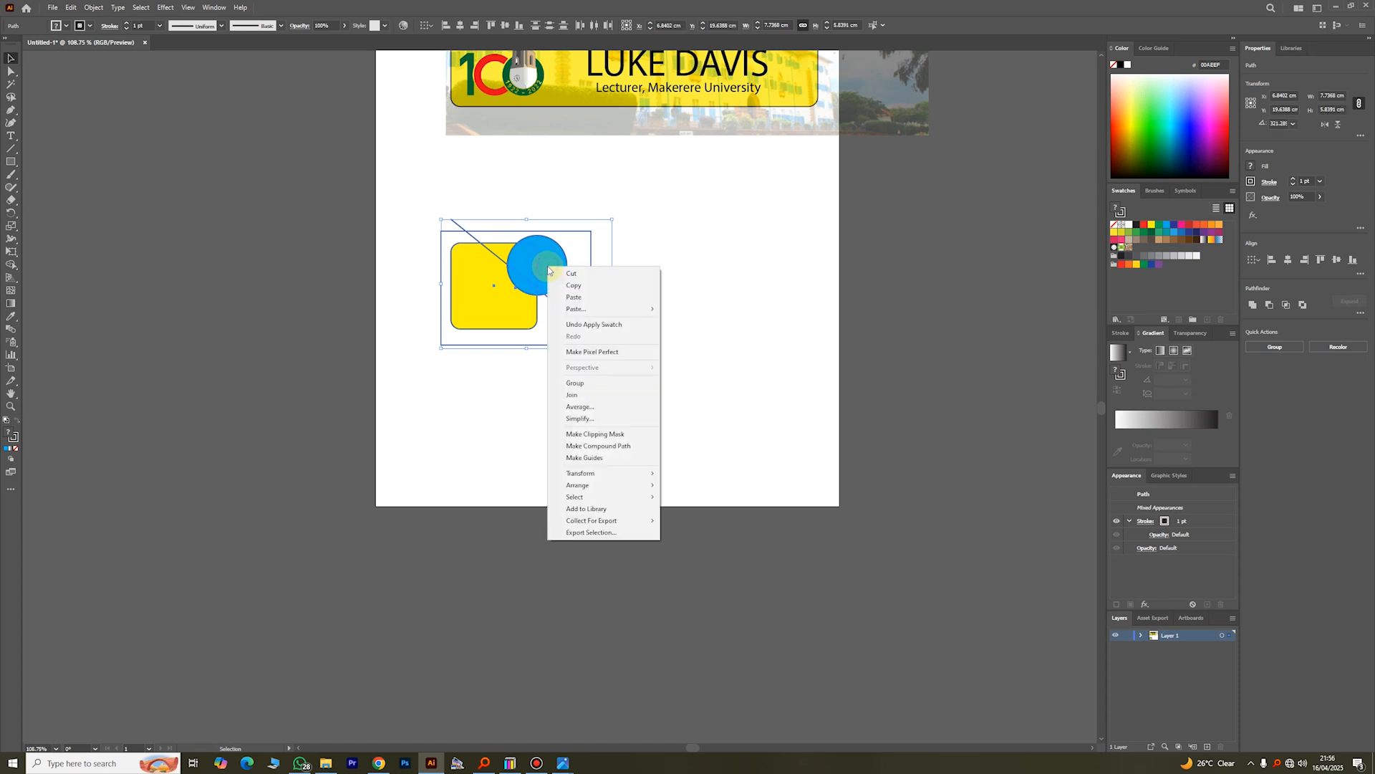
click(603, 434)
click(644, 343)
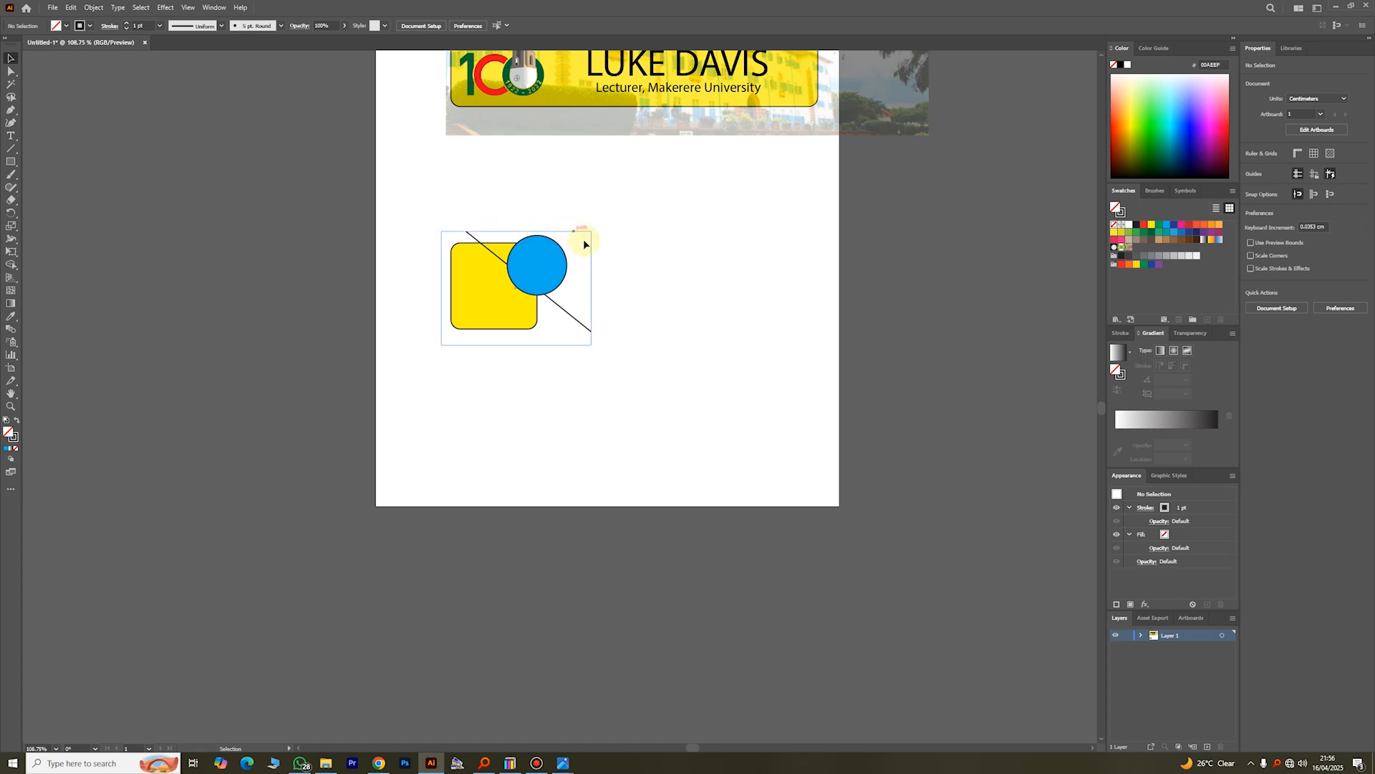
Step: Delete the clipped practice shapes below the card
click(505, 314)
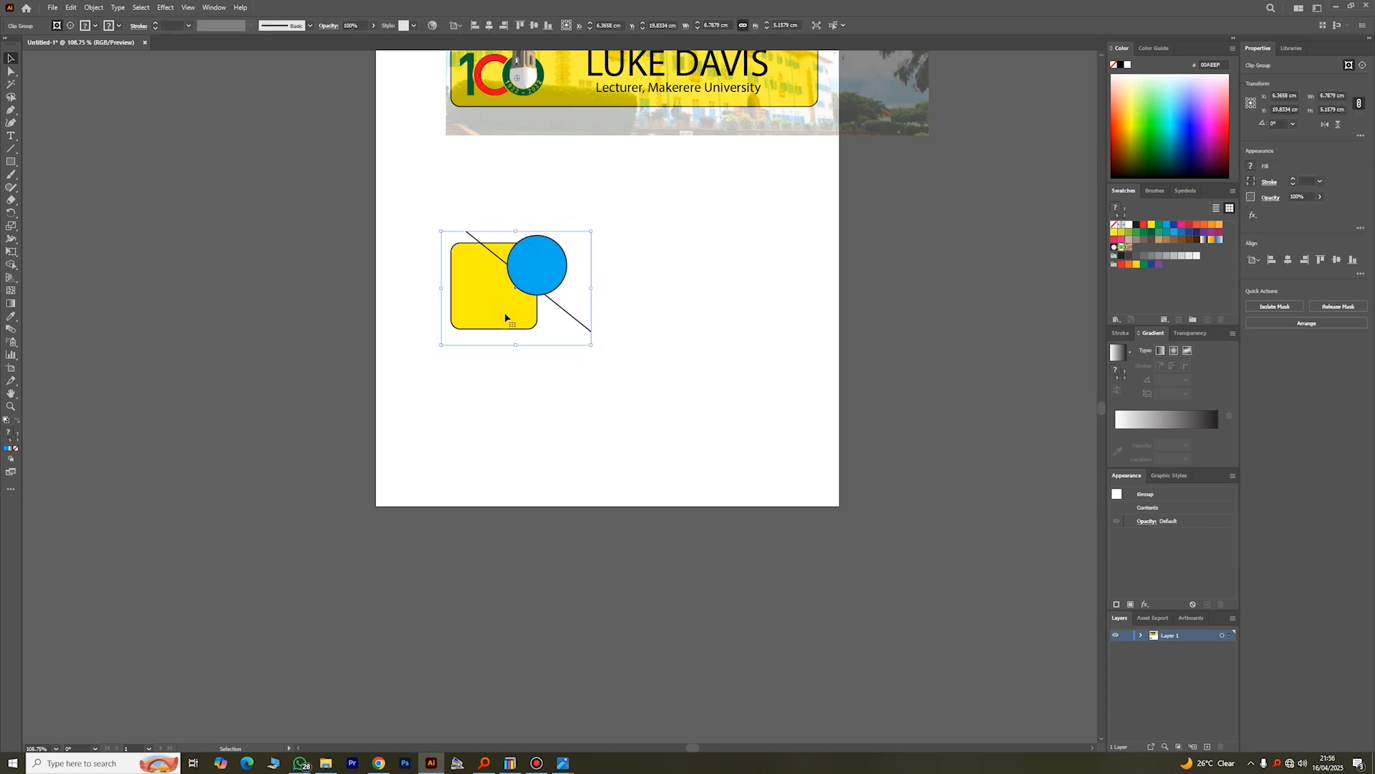
key(Delete)
Step: Draw an unfilled rounded rectangle about 15.2 by 12.2 cm from the card's upper-left corner to below the photo, and deselect it
scroll(537, 246, up, 1)
scroll(538, 245, up, 6)
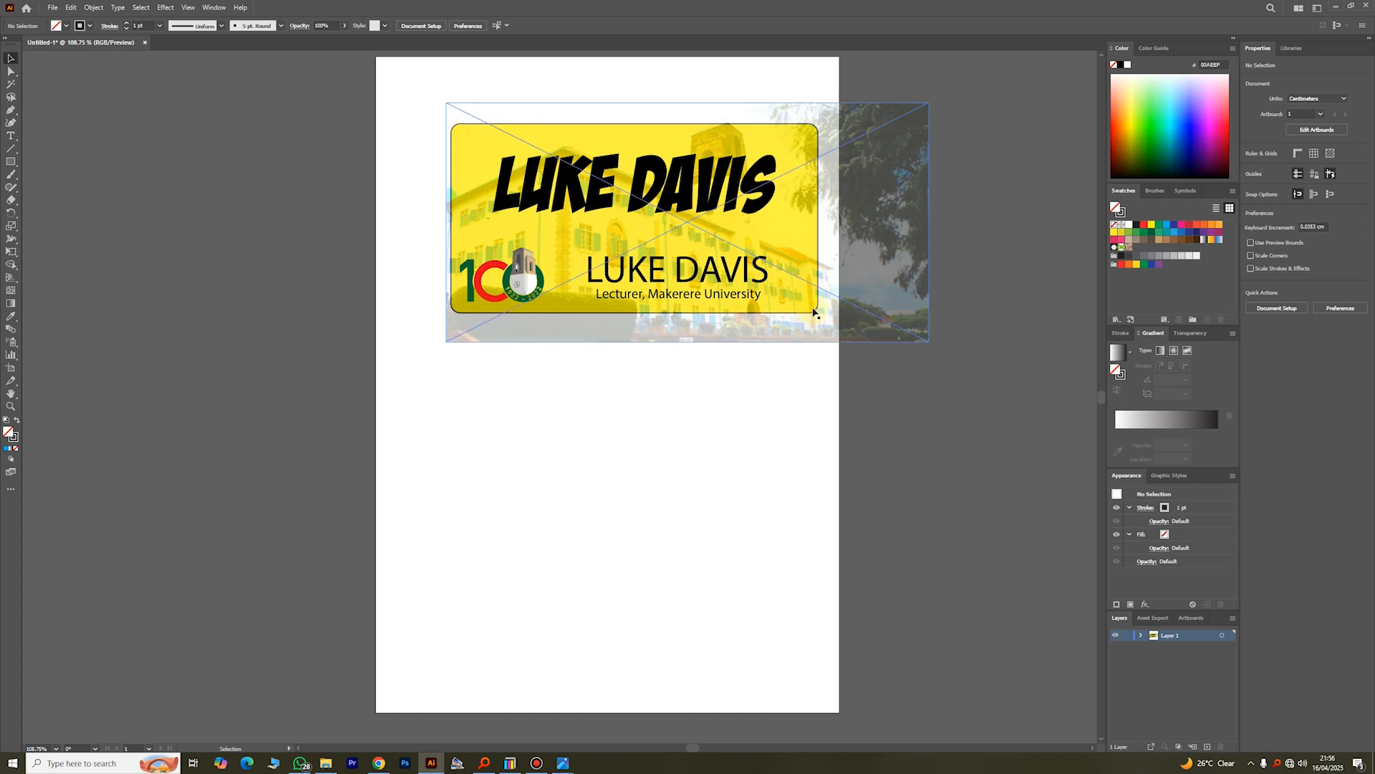
click(11, 162)
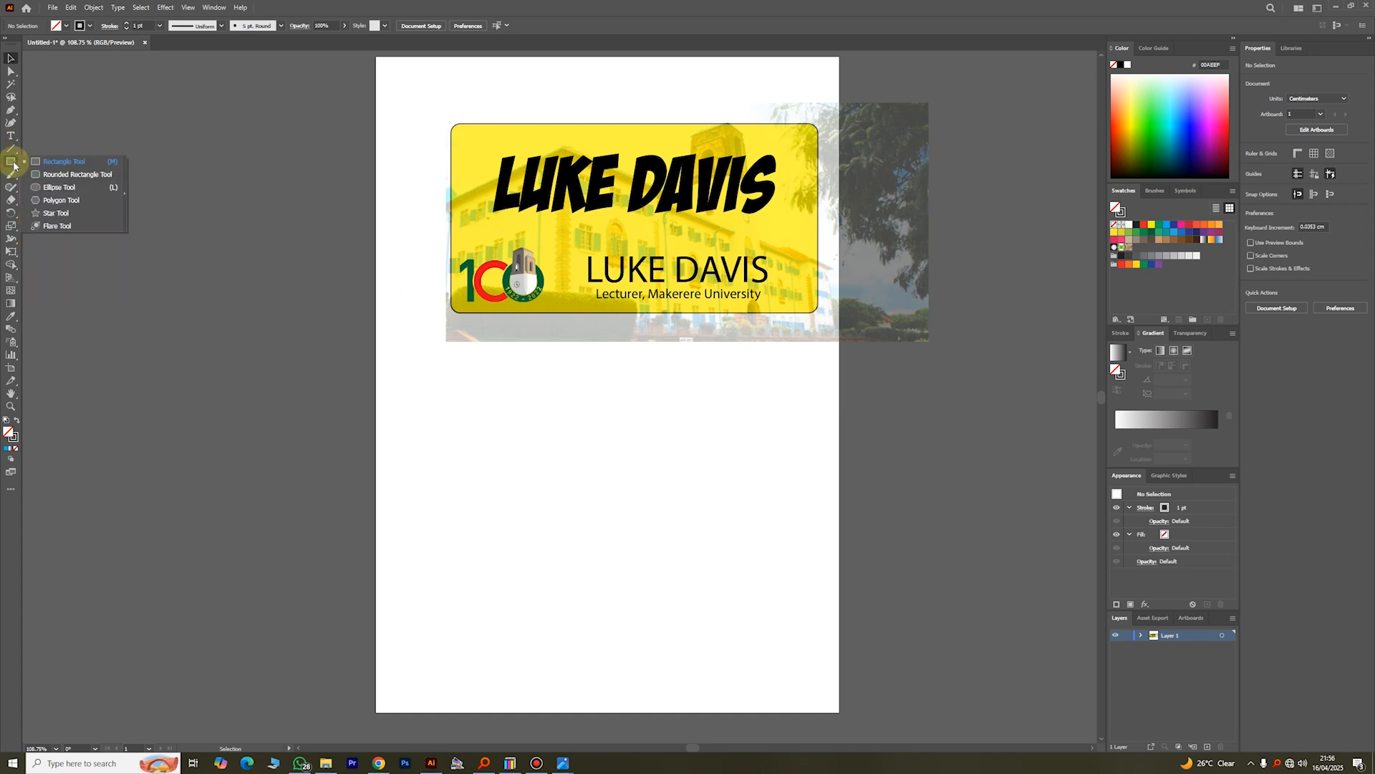
click(44, 176)
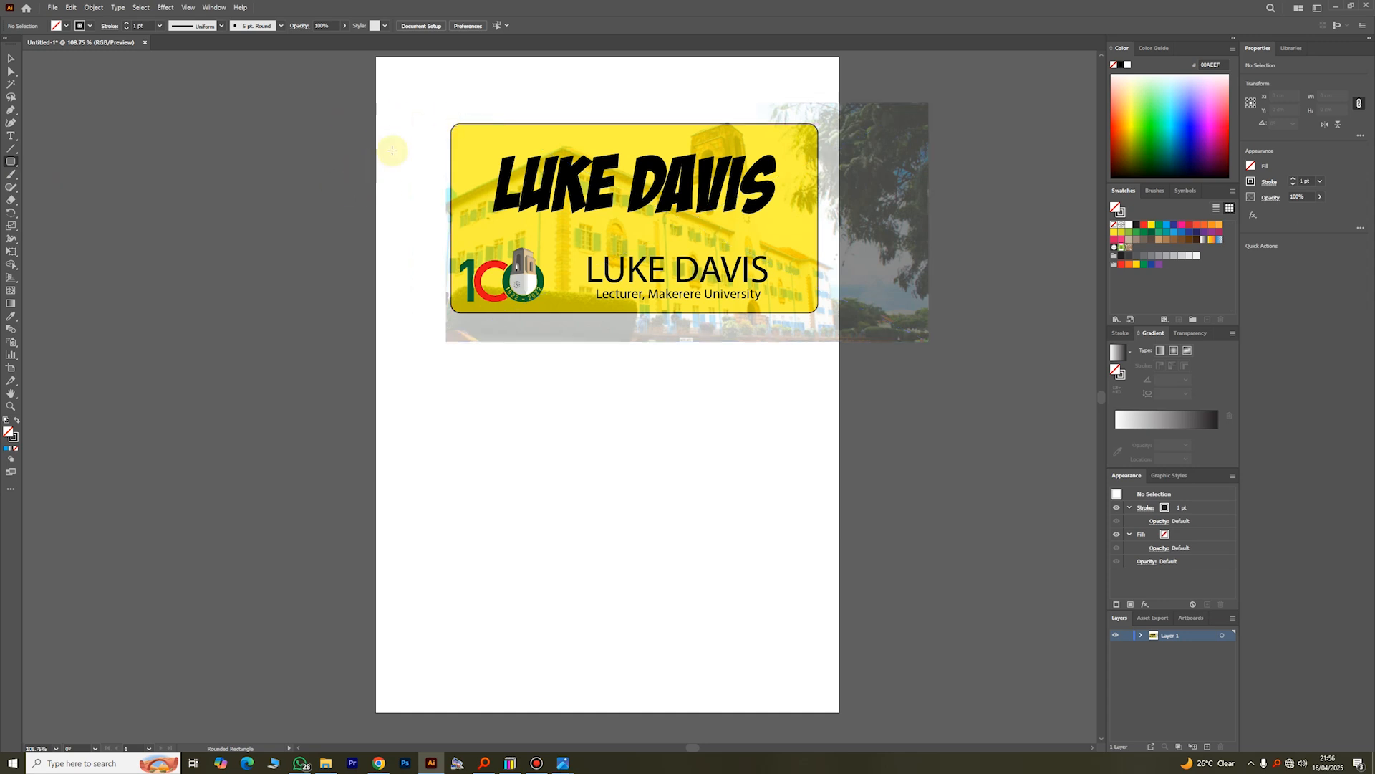
mouse_move(452, 128)
mouse_down()
mouse_move(489, 147)
mouse_move(587, 301)
mouse_move(652, 341)
mouse_move(813, 399)
mouse_move(786, 396)
mouse_up()
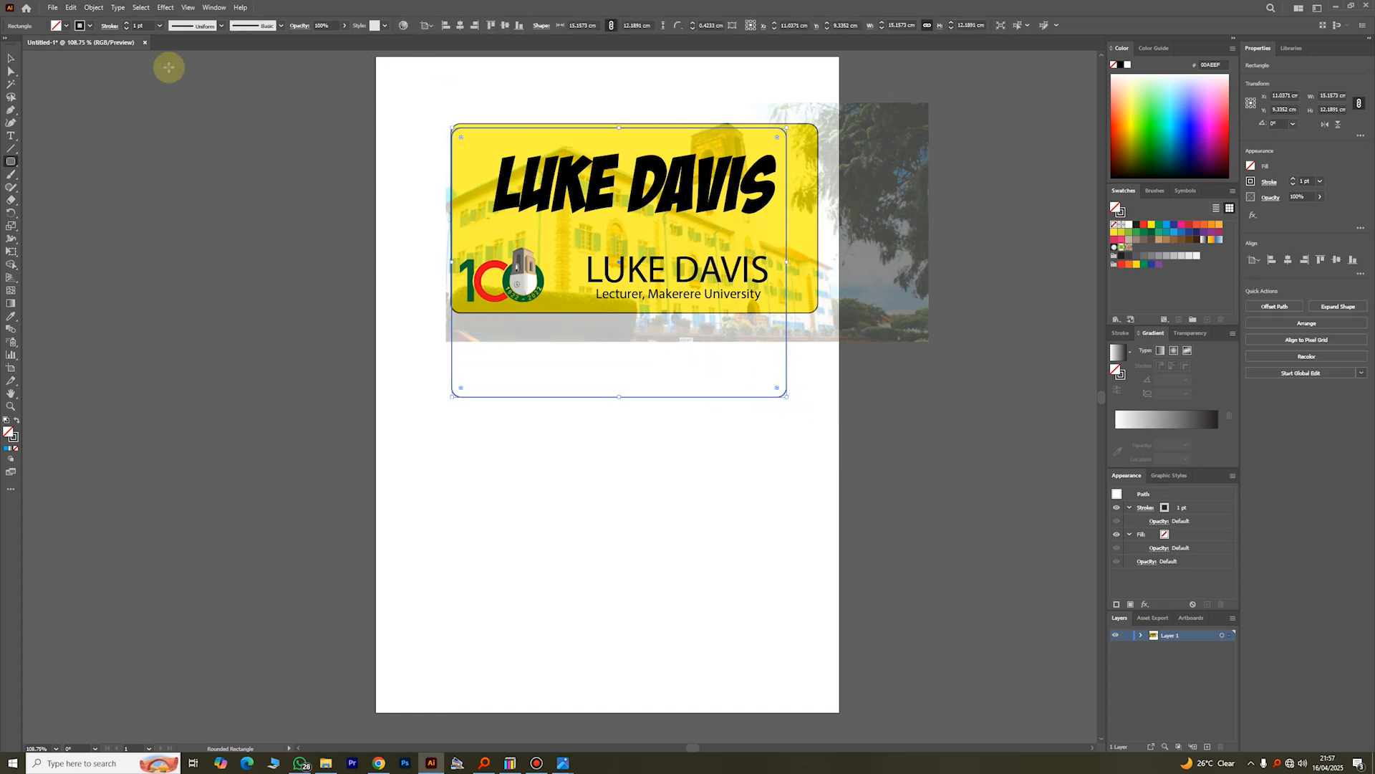
click(10, 58)
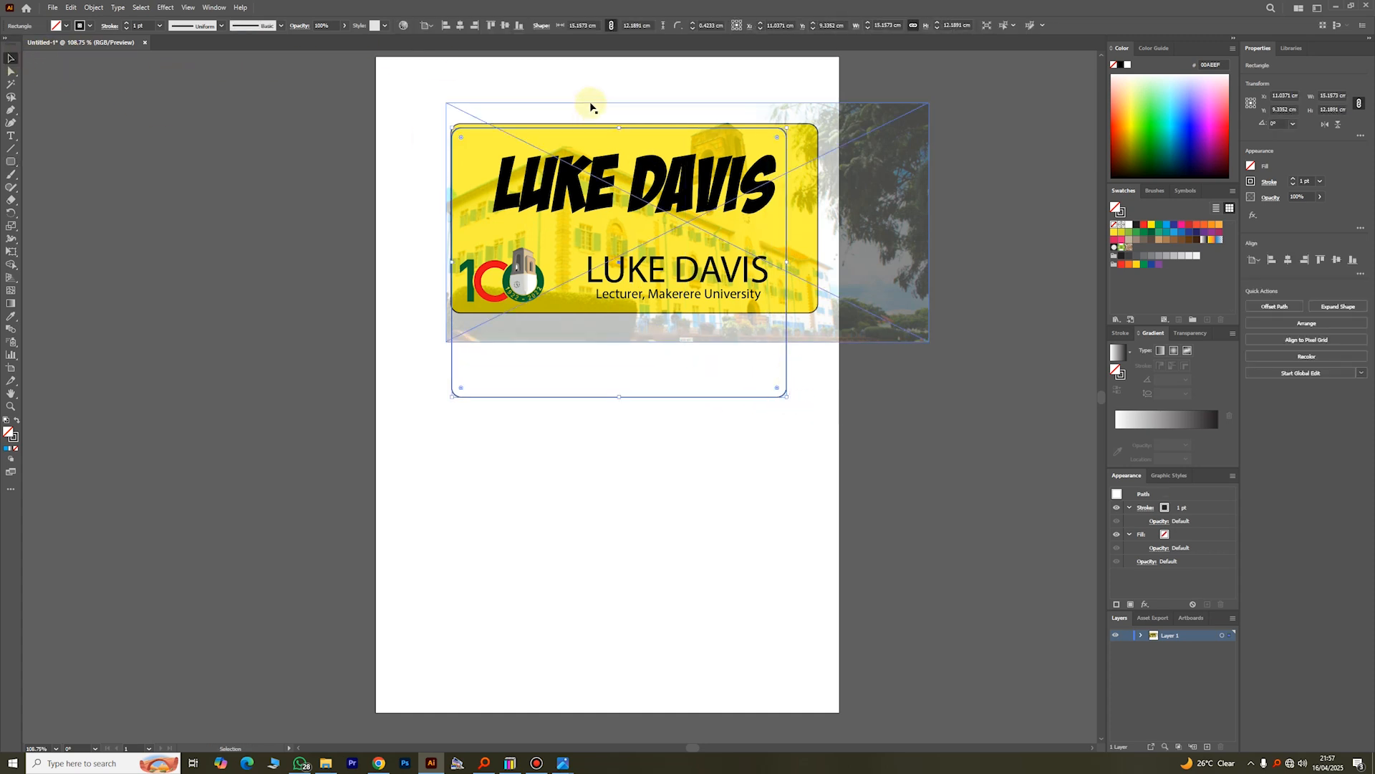
click(795, 401)
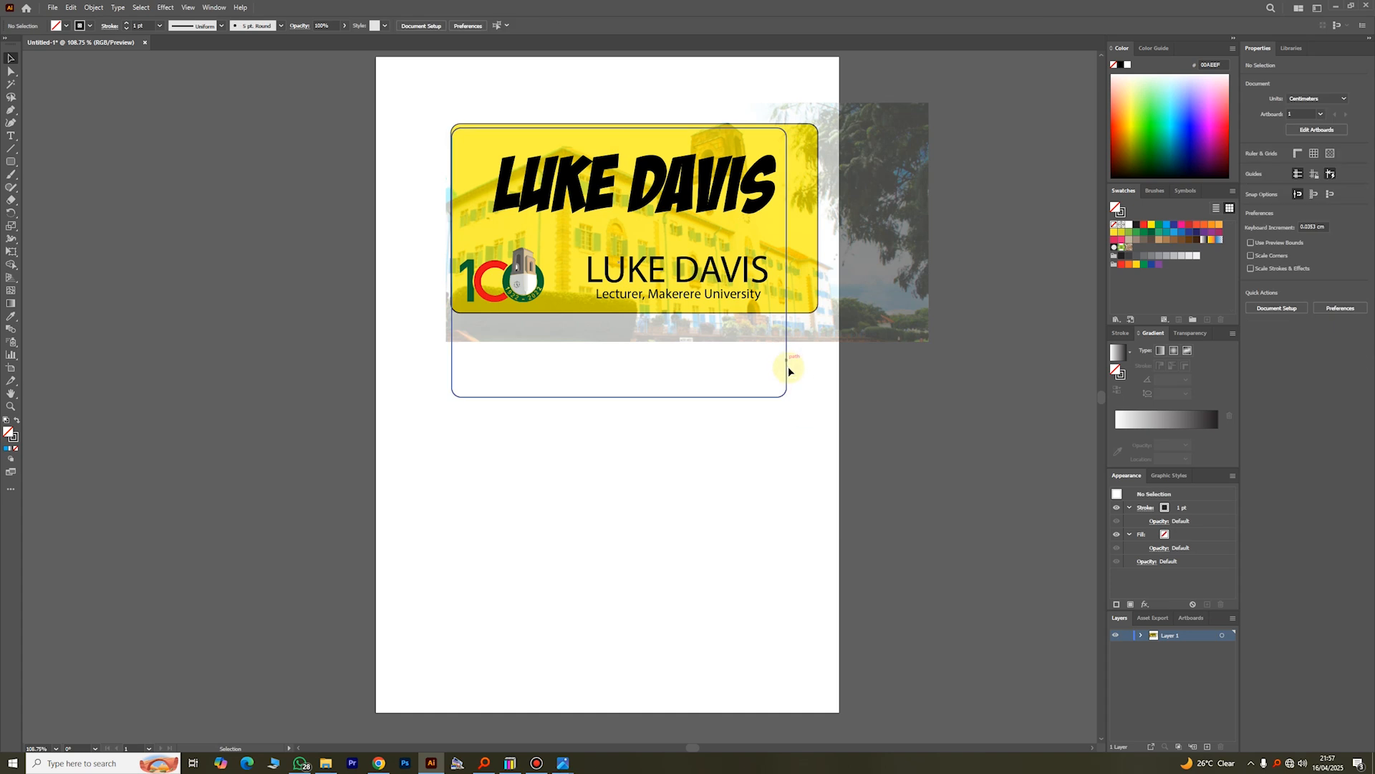
Step: Try clipping the card, text, logo and photo to the new rounded rectangle, and undo the clipping mask
drag(831, 519, 430, 166)
right_click(635, 248)
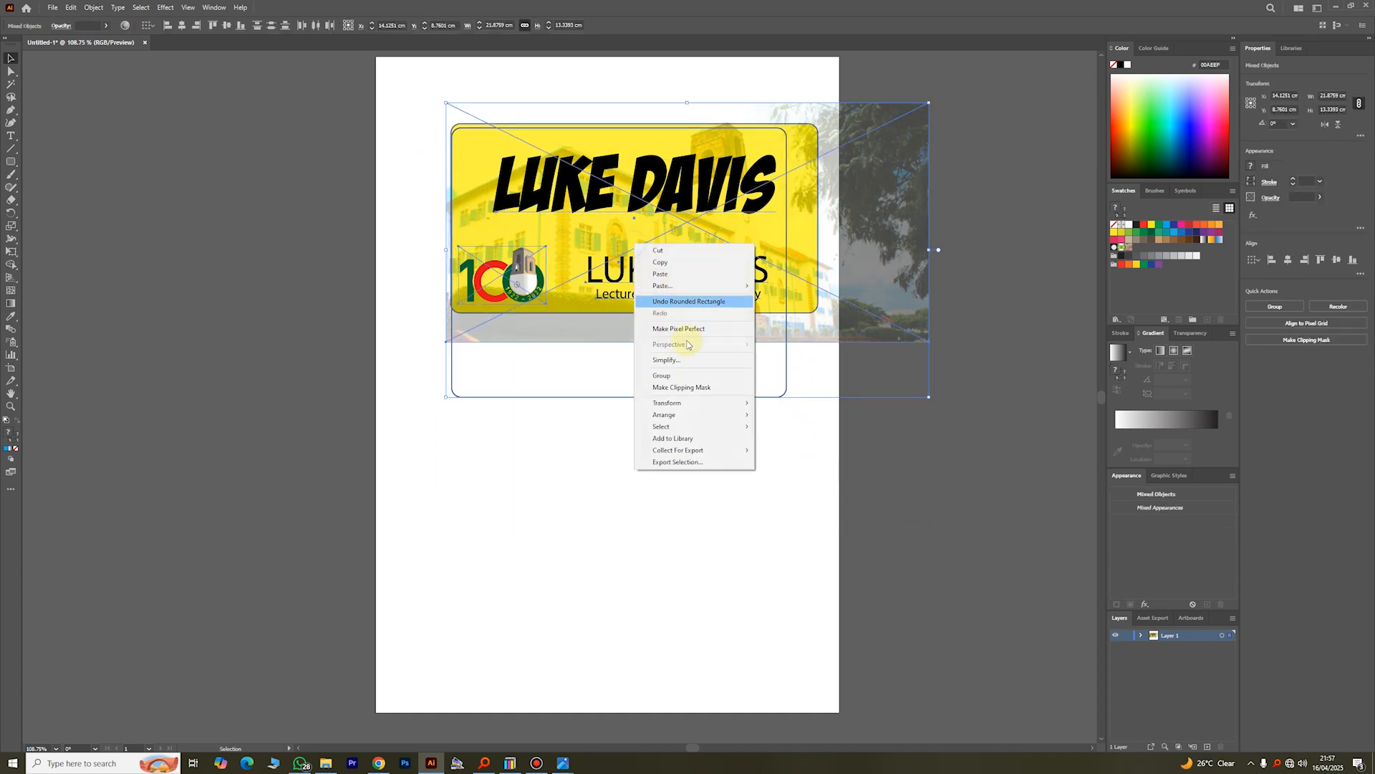
click(695, 387)
click(765, 448)
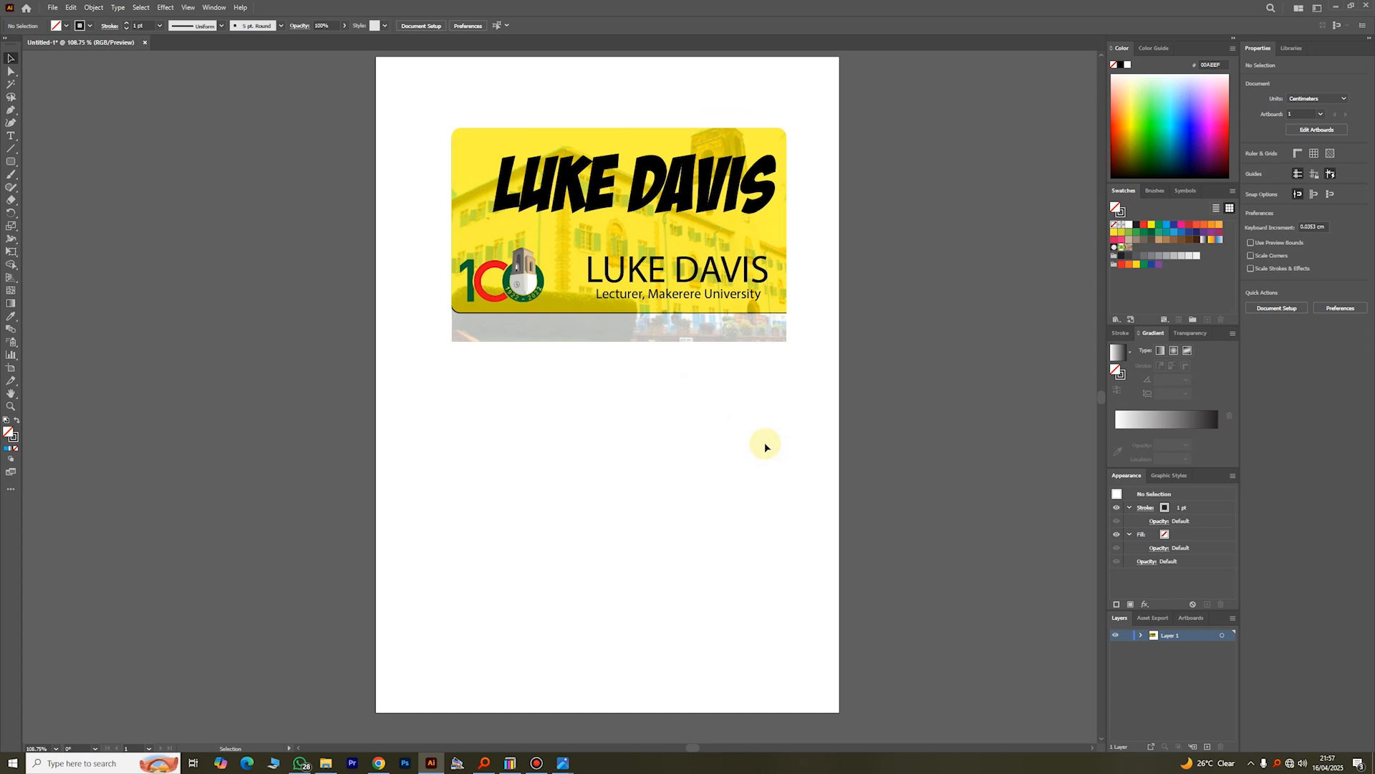
key(ctrl+z)
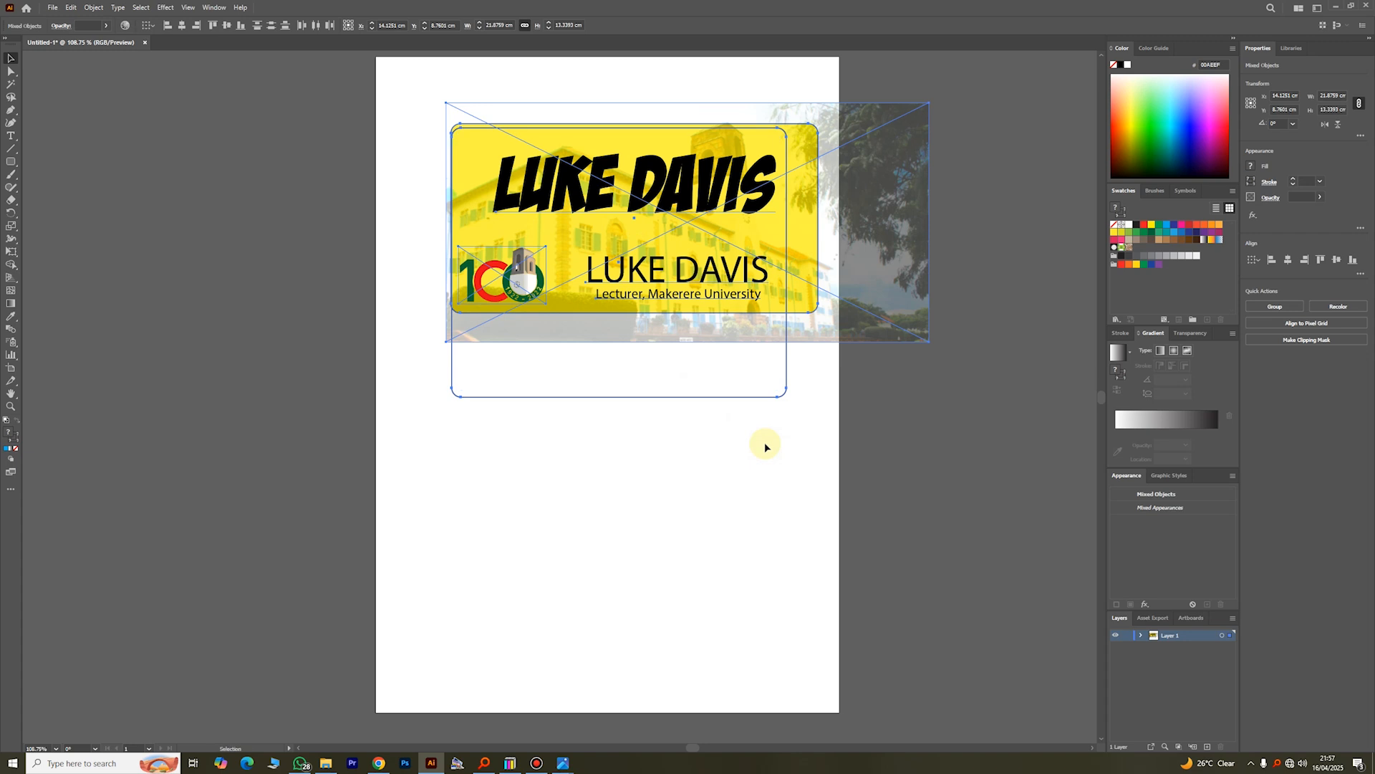
click(751, 444)
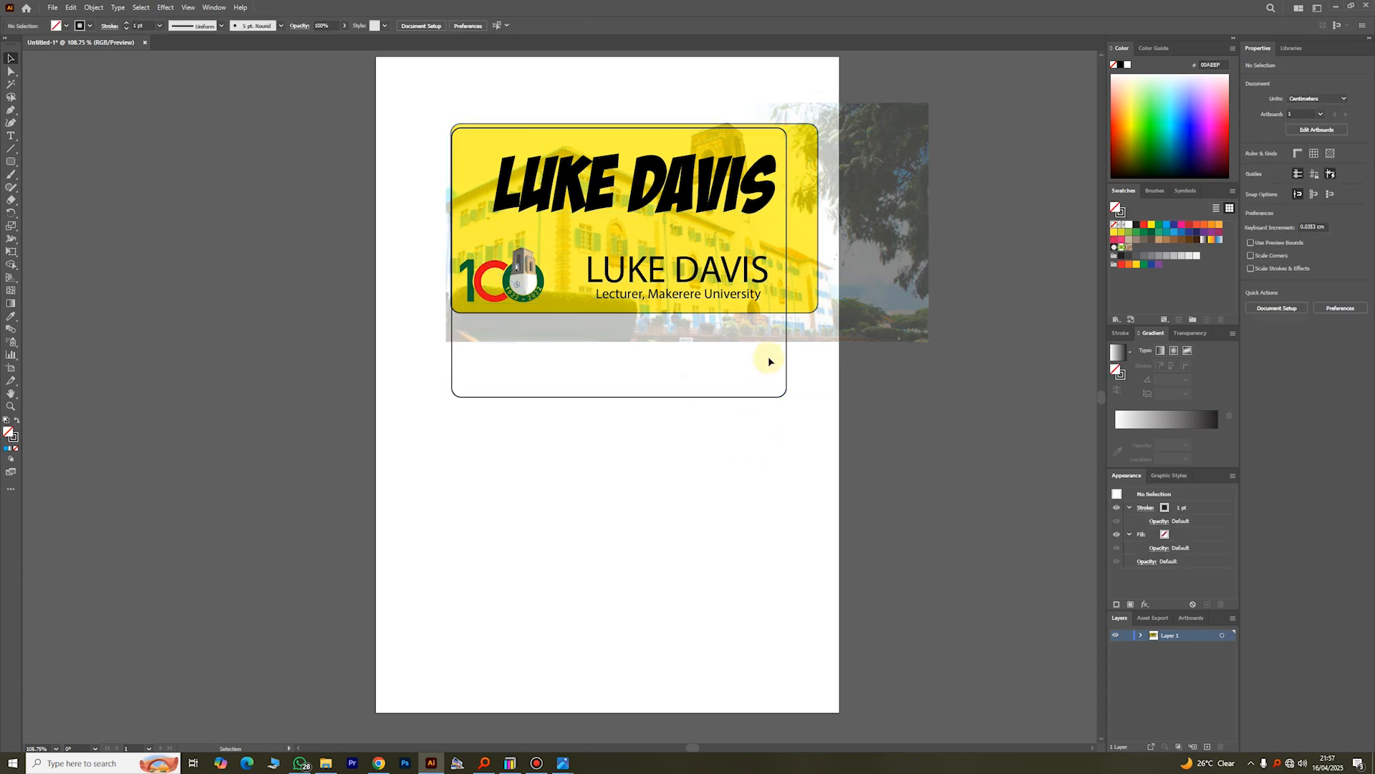
Step: Resize the unfilled rounded rectangle to about 16.6 by 8.6 cm so it matches the yellow card, and deselect it
click(667, 396)
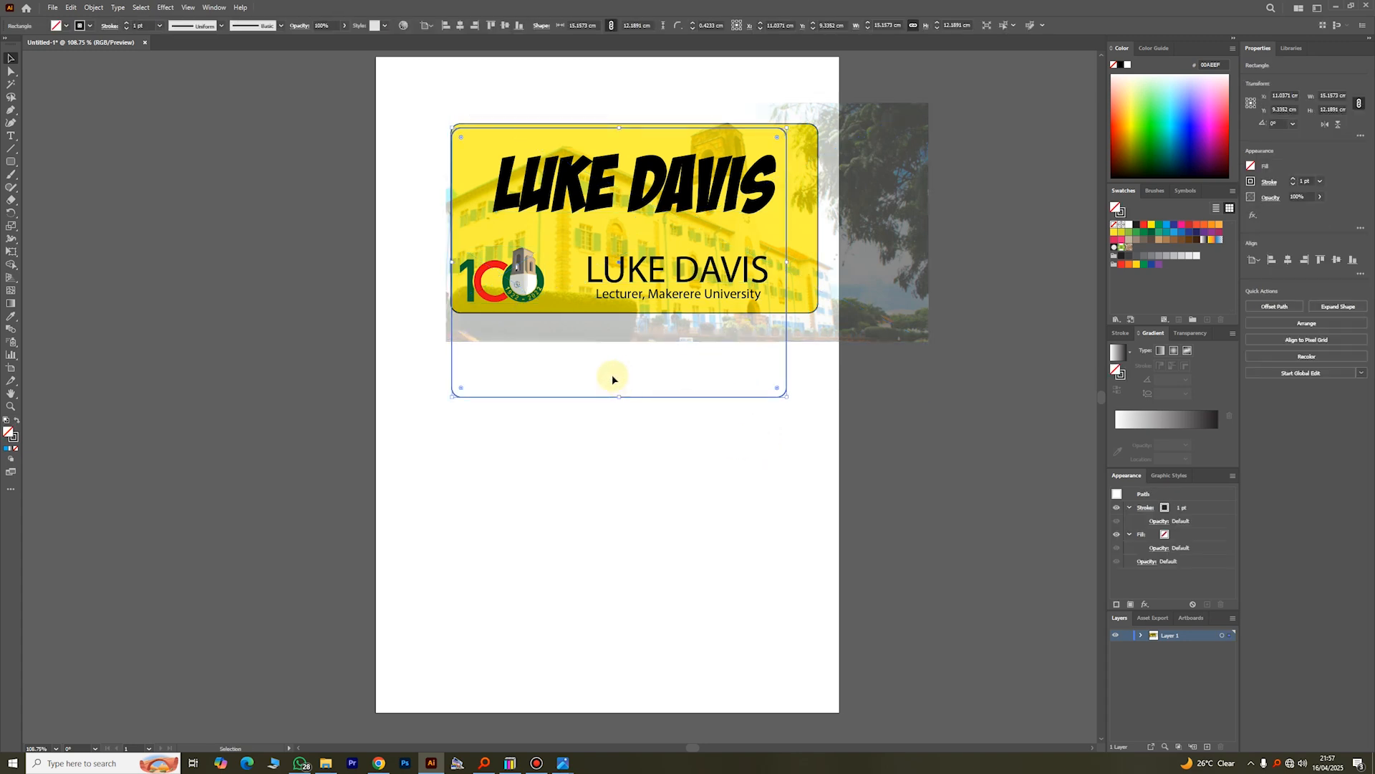
click(610, 398)
drag(621, 397, 631, 313)
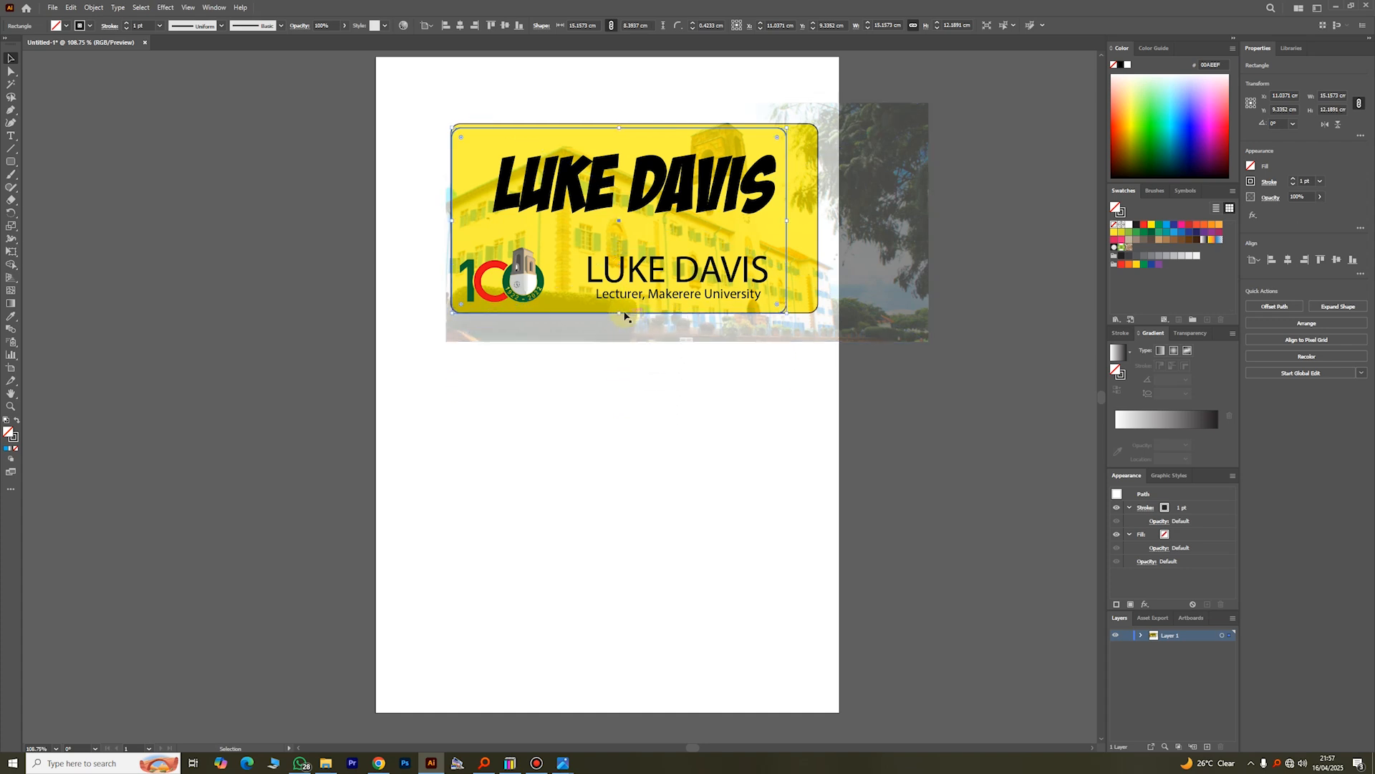
drag(792, 222, 821, 221)
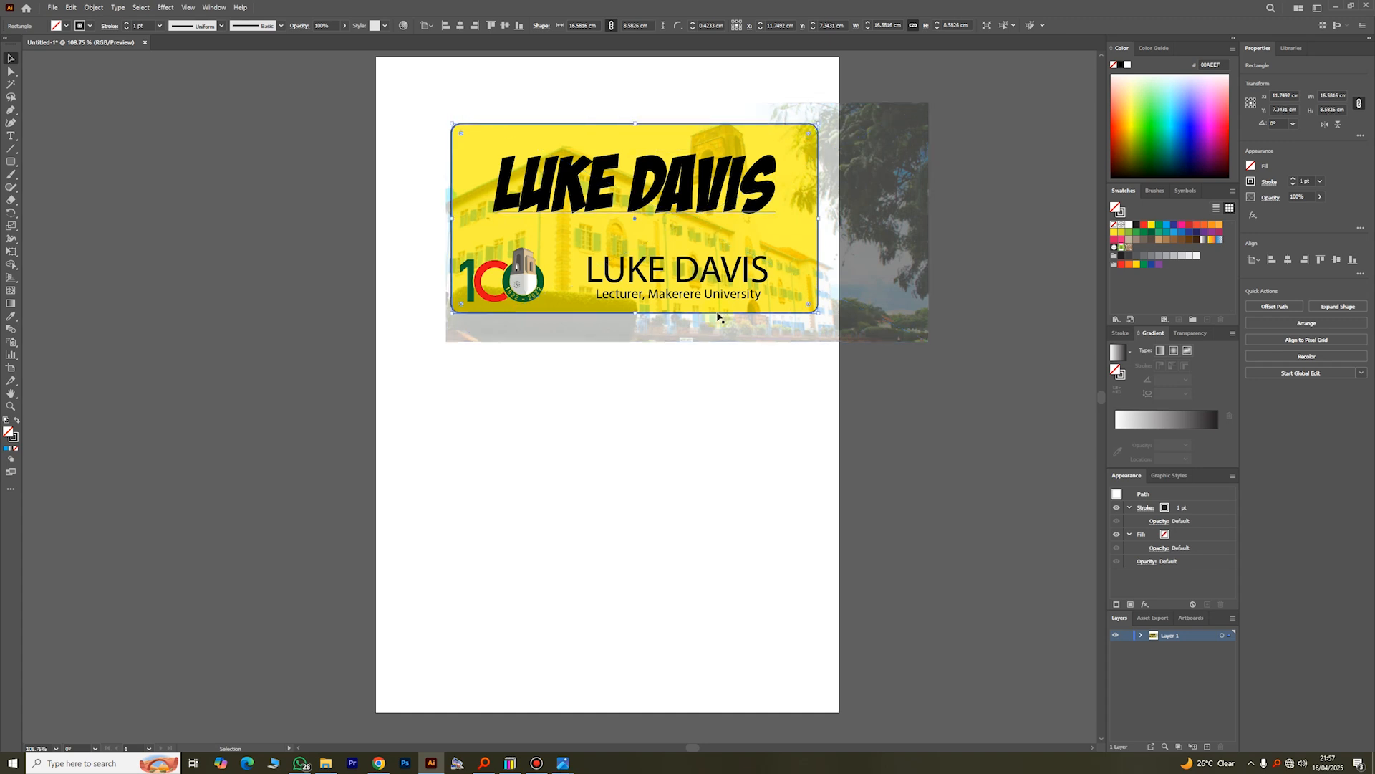
click(756, 397)
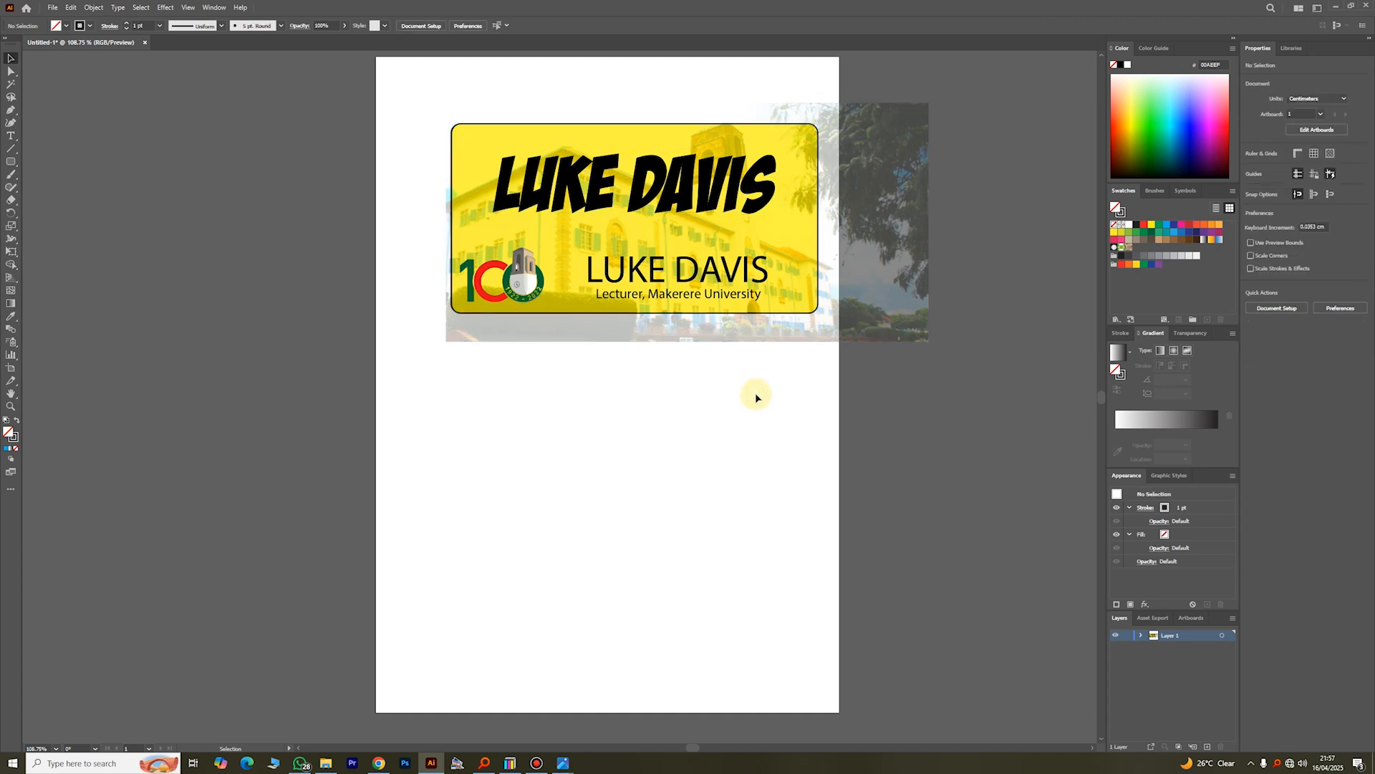
Step: Give the unfilled rounded rectangle over the card a red stroke and deselect it
click(818, 217)
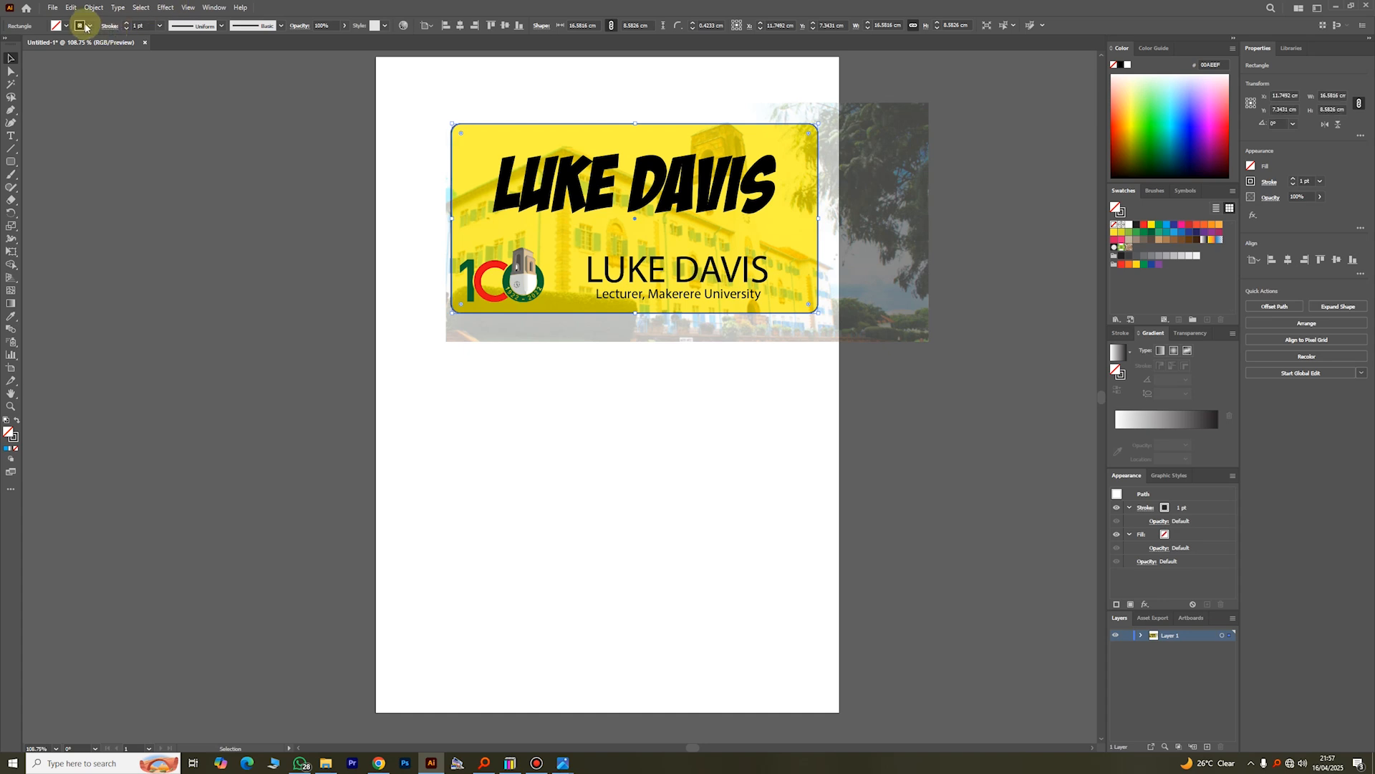
click(88, 25)
click(37, 43)
click(700, 450)
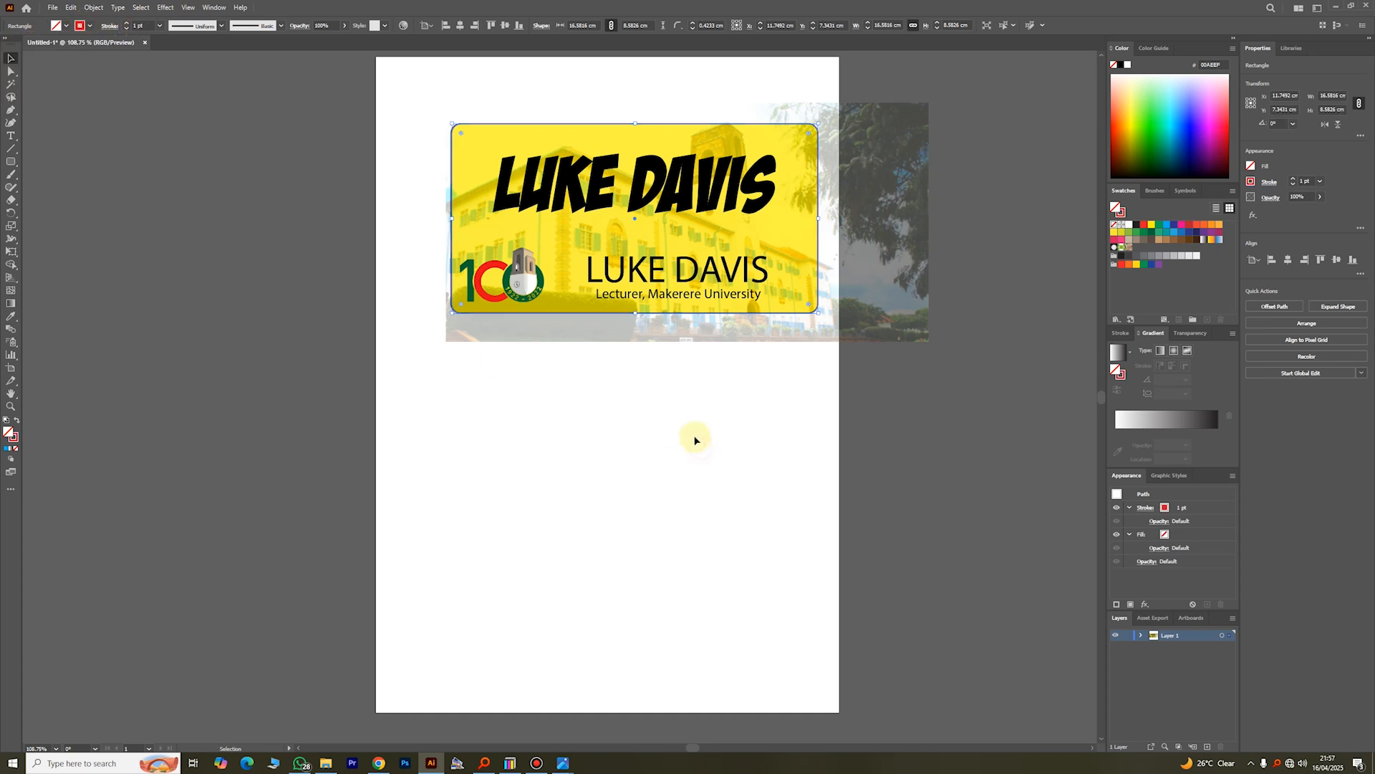
click(684, 431)
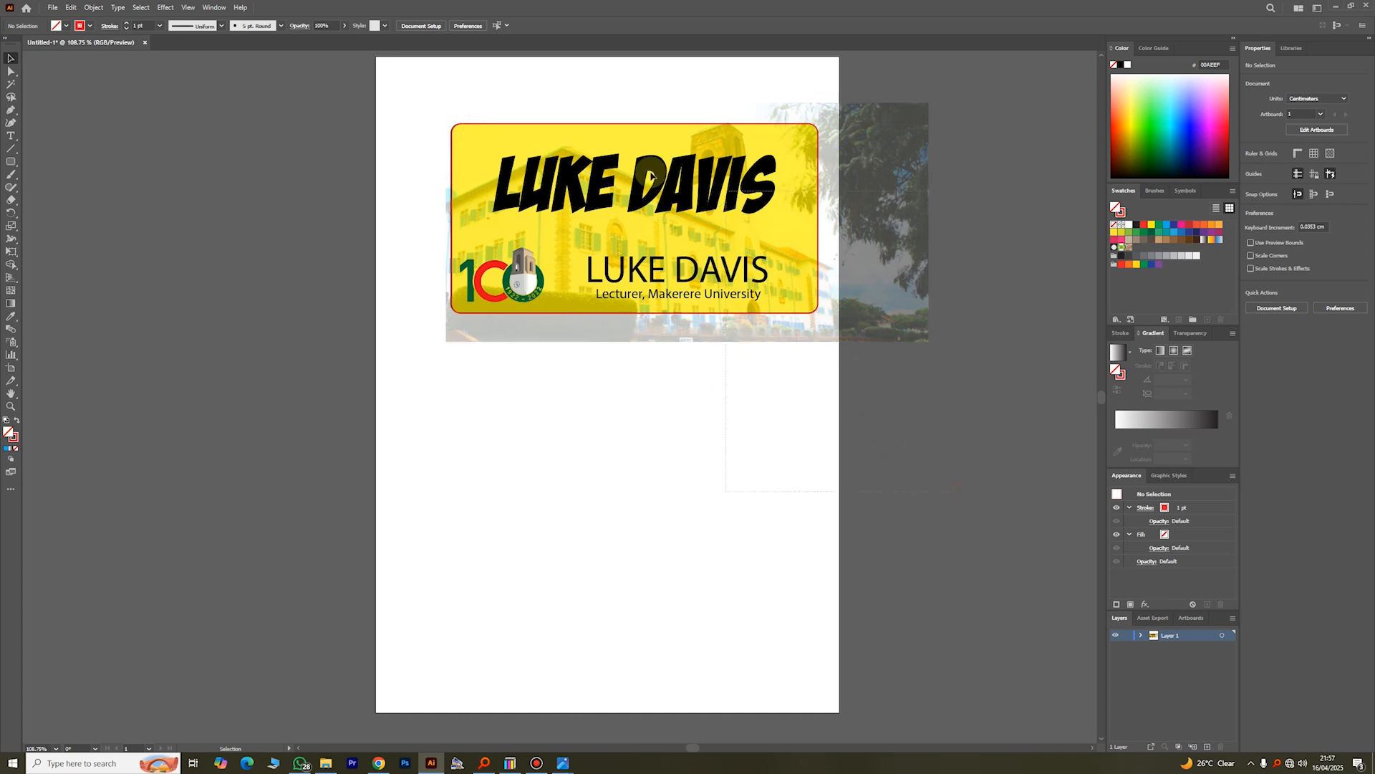
Step: Clip the card, text, logo and photo to the red-outlined rounded rectangle with a clipping mask, and deselect the result
key(ctrl+a)
right_click(556, 179)
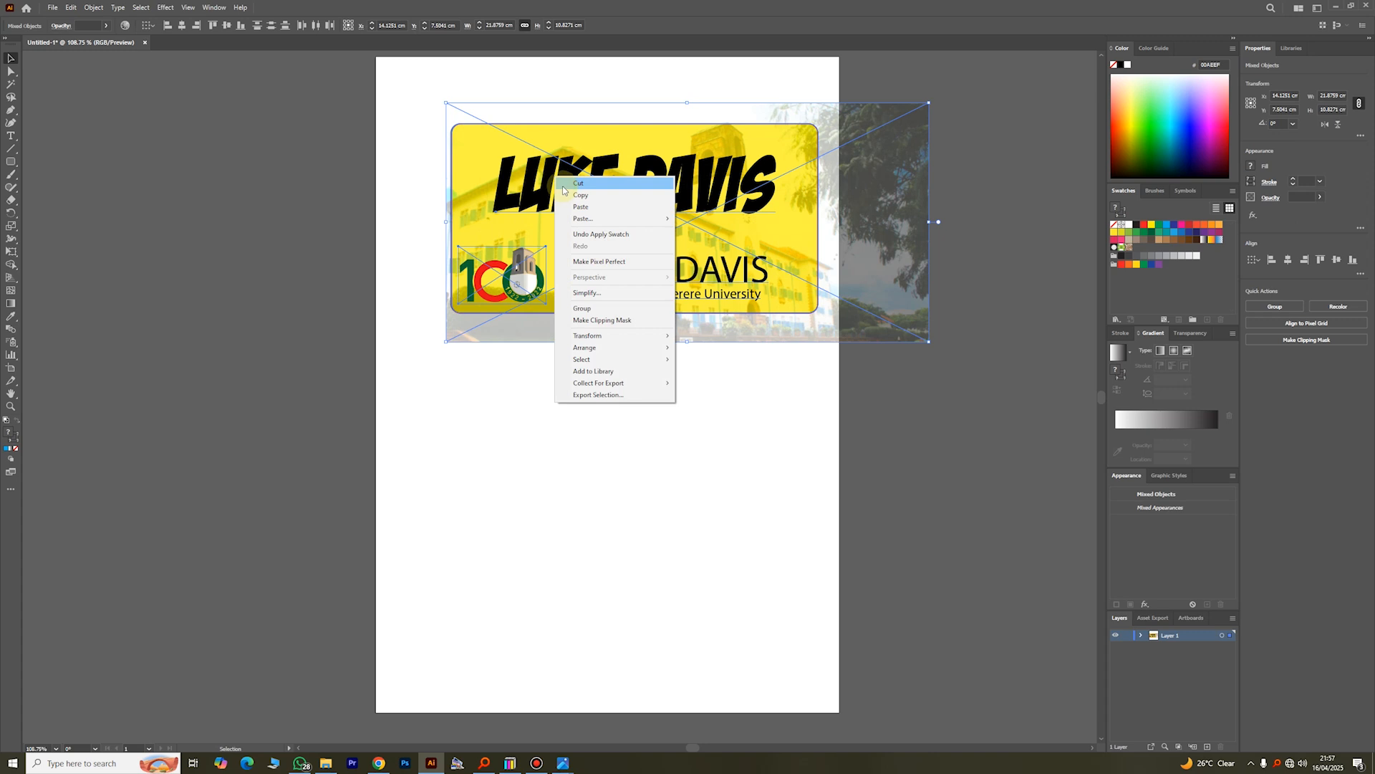
click(601, 320)
click(654, 390)
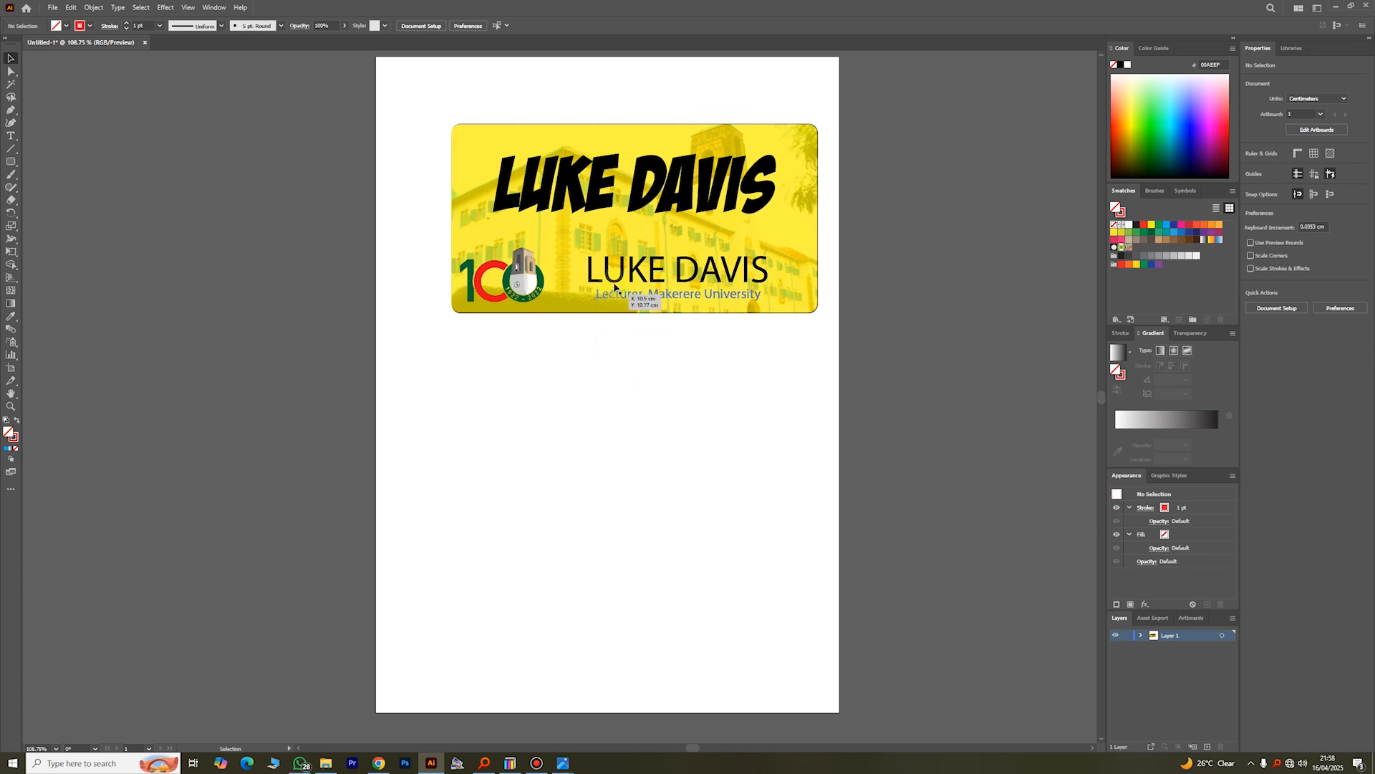
Step: Move the clipped card group around the upper part of the page, leaving it at about X 10.7 cm, Y 7.5 cm
drag(614, 286, 581, 286)
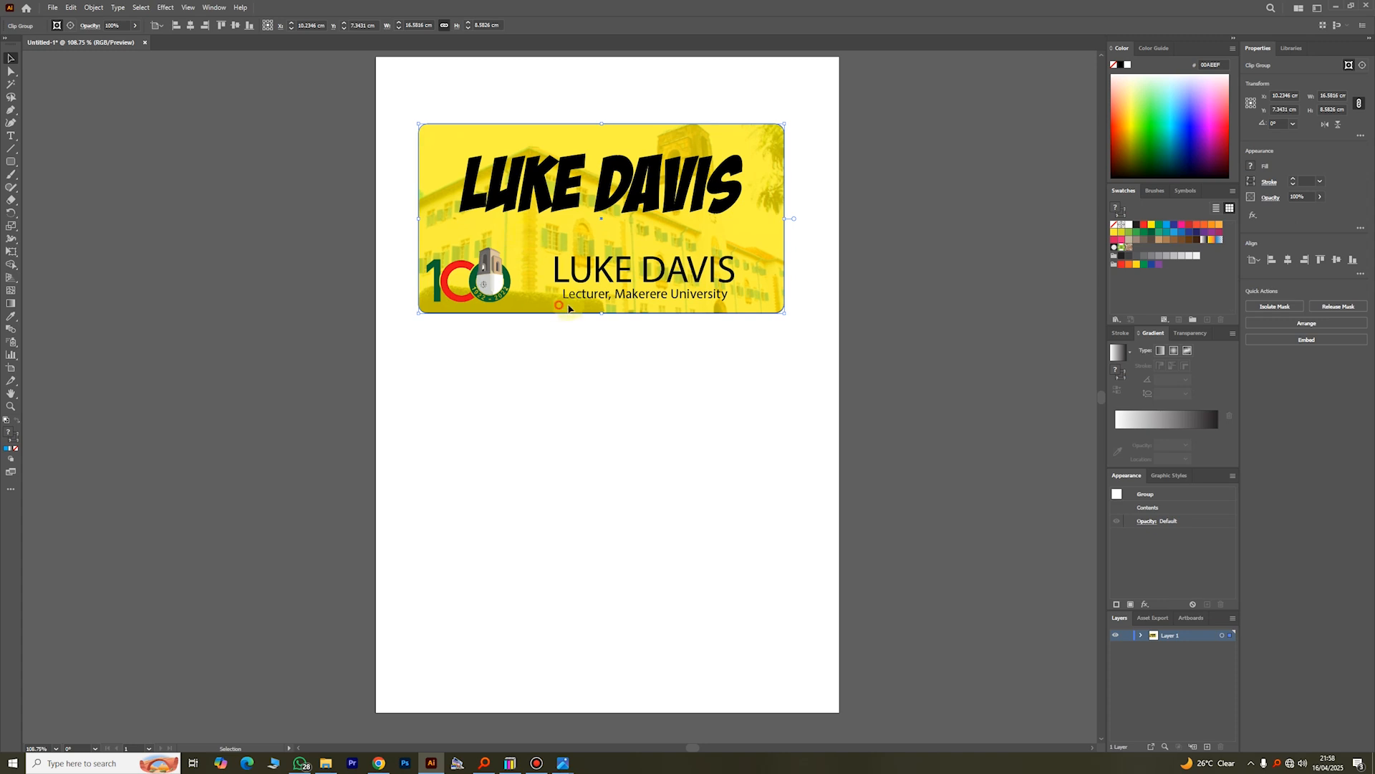
drag(522, 231, 554, 184)
click(664, 449)
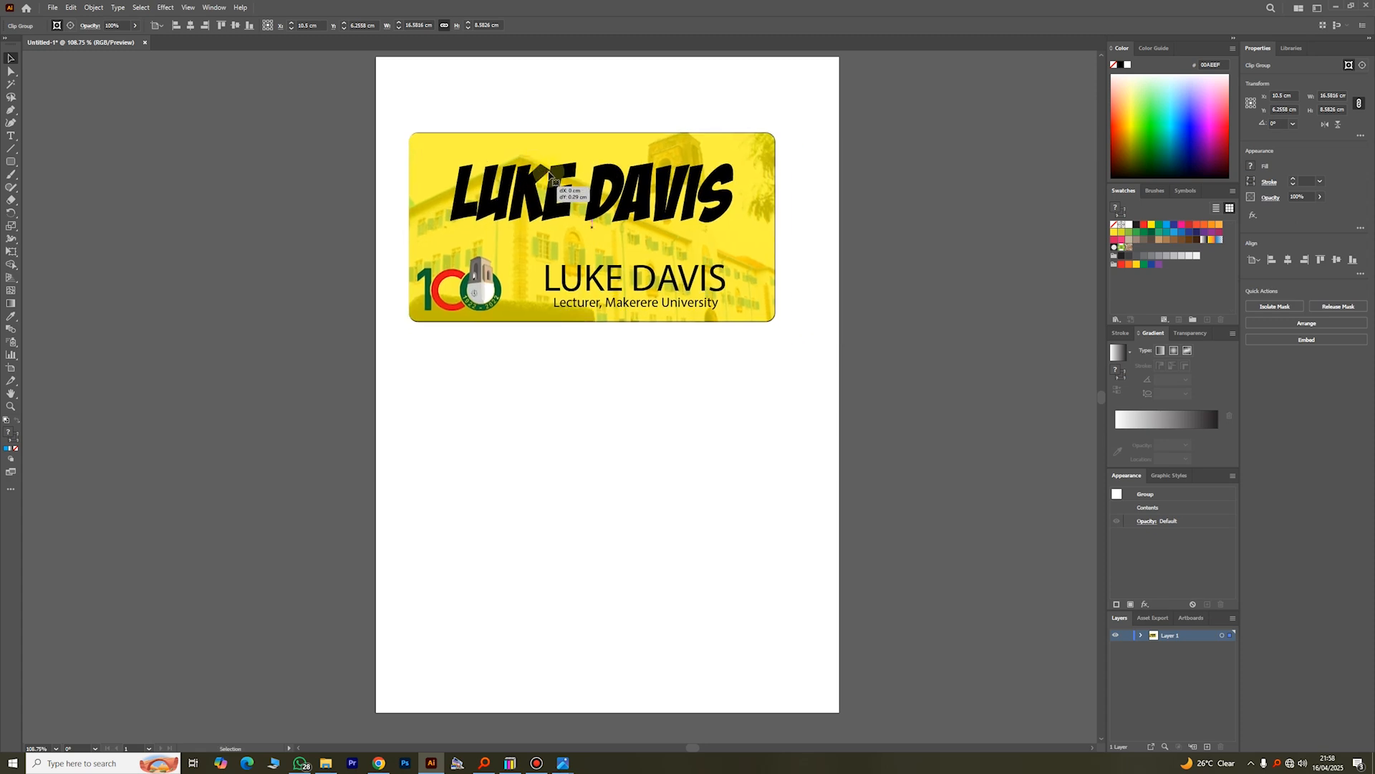
click(586, 367)
drag(617, 268, 632, 235)
drag(577, 192, 587, 212)
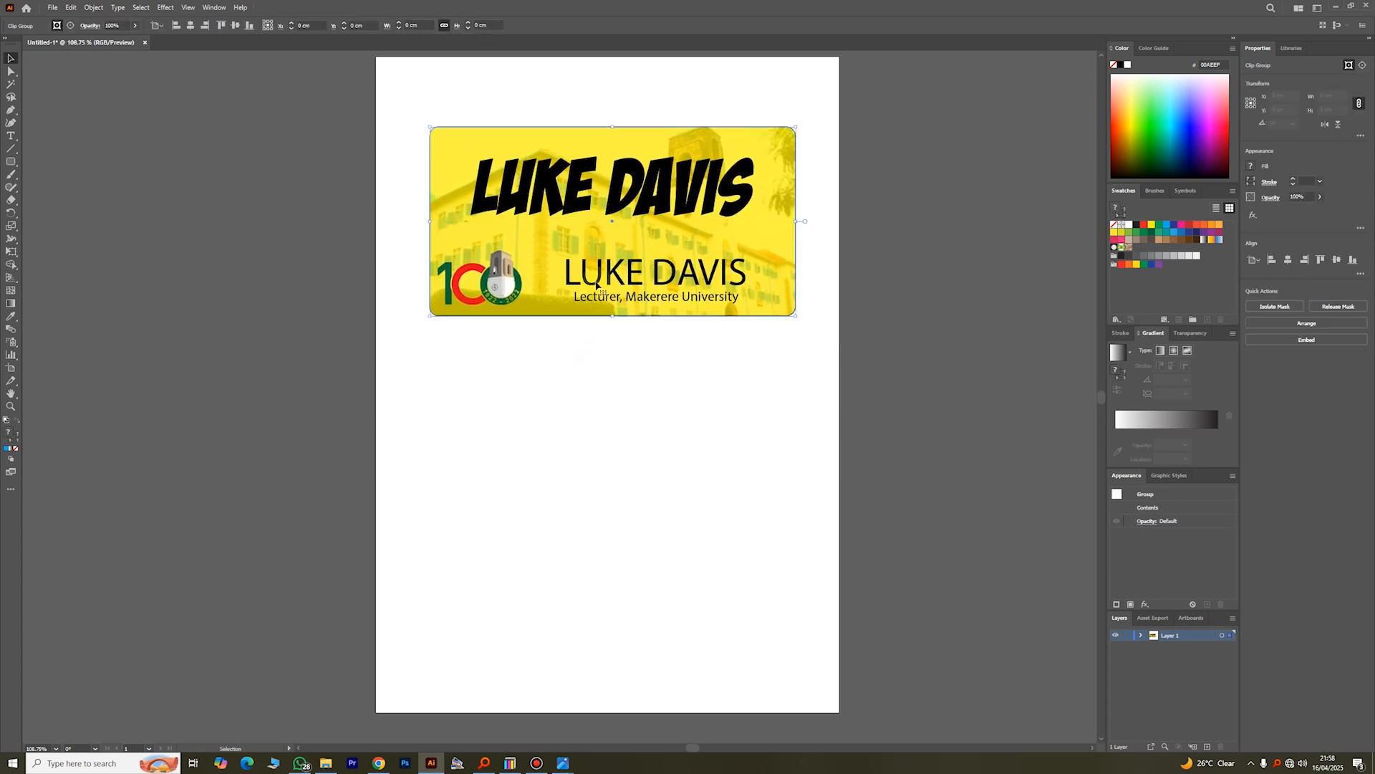
Step: Isolate the clip group, add a period to the end of the large headline name, and exit isolation mode
double_click(575, 197)
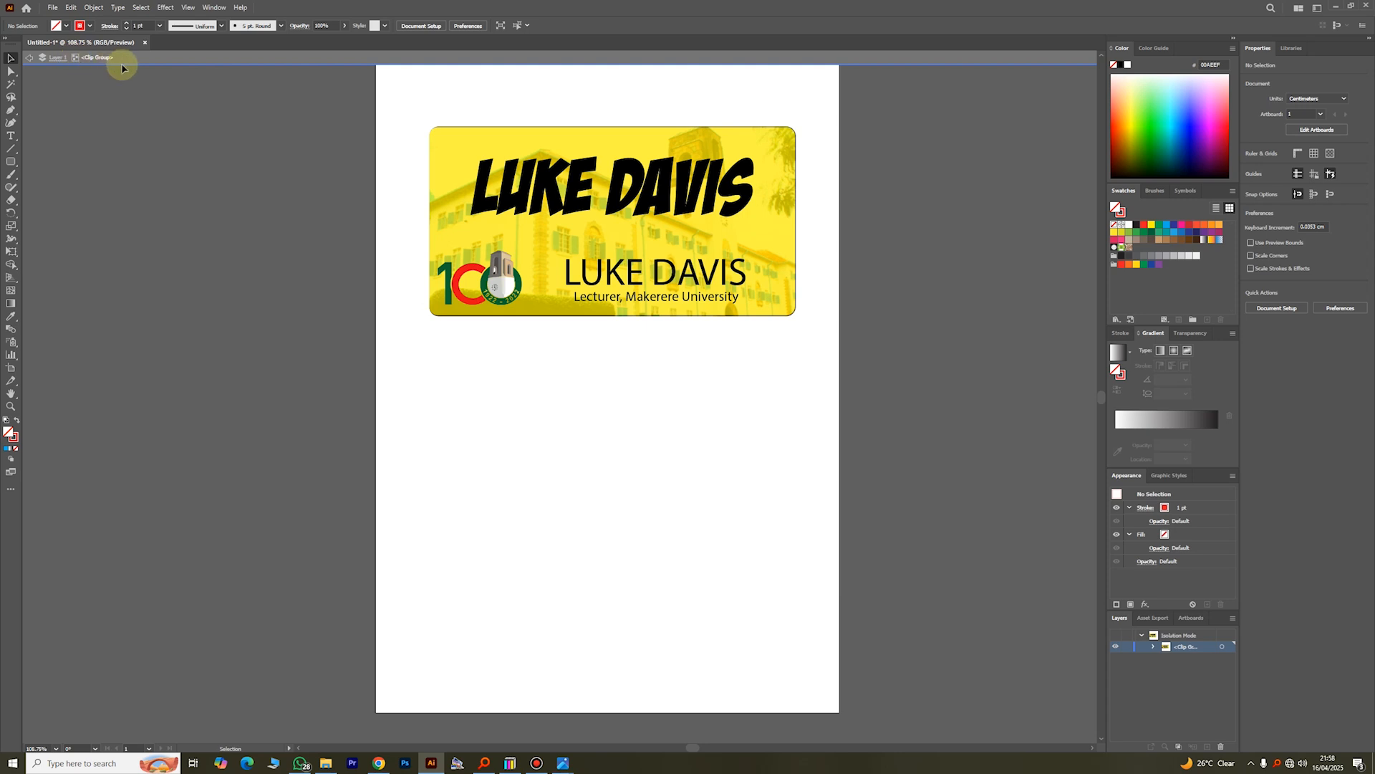
click(627, 191)
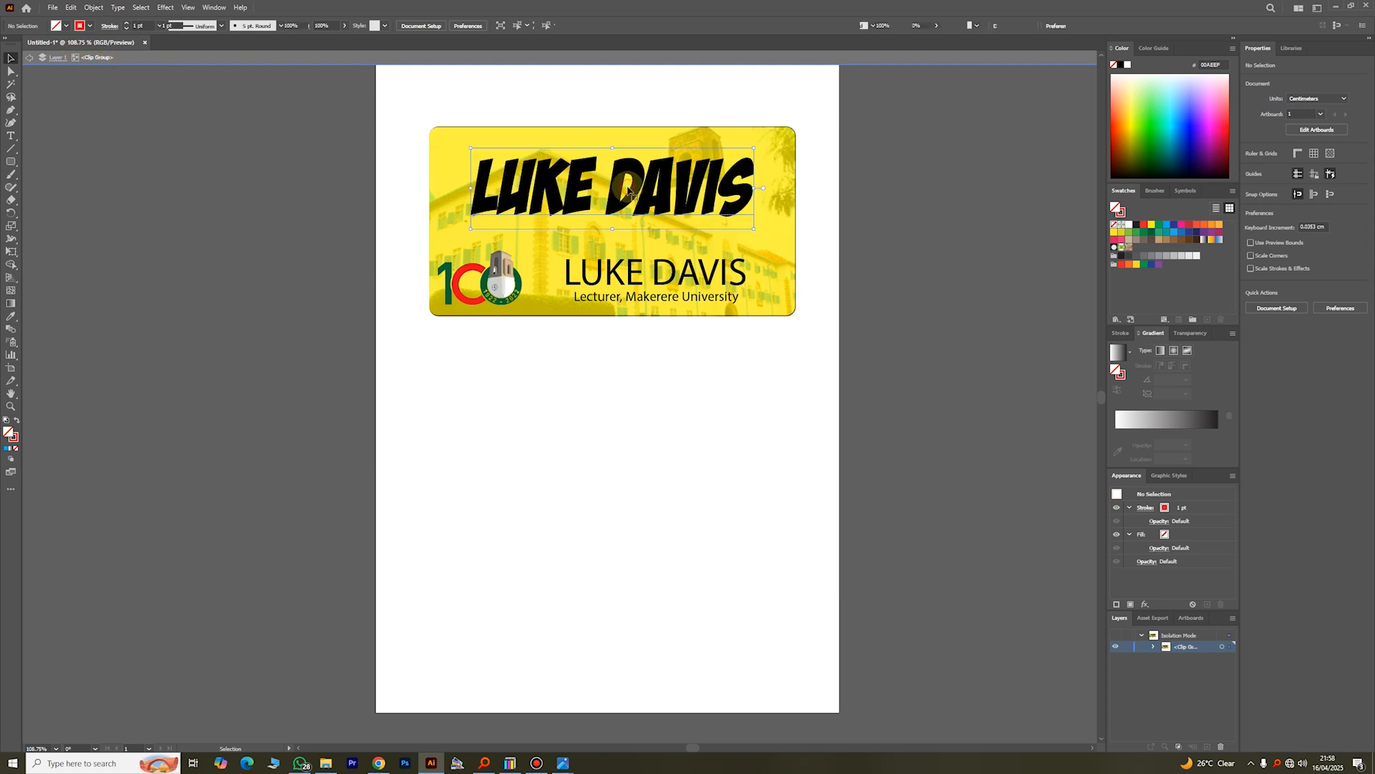
triple_click(698, 184)
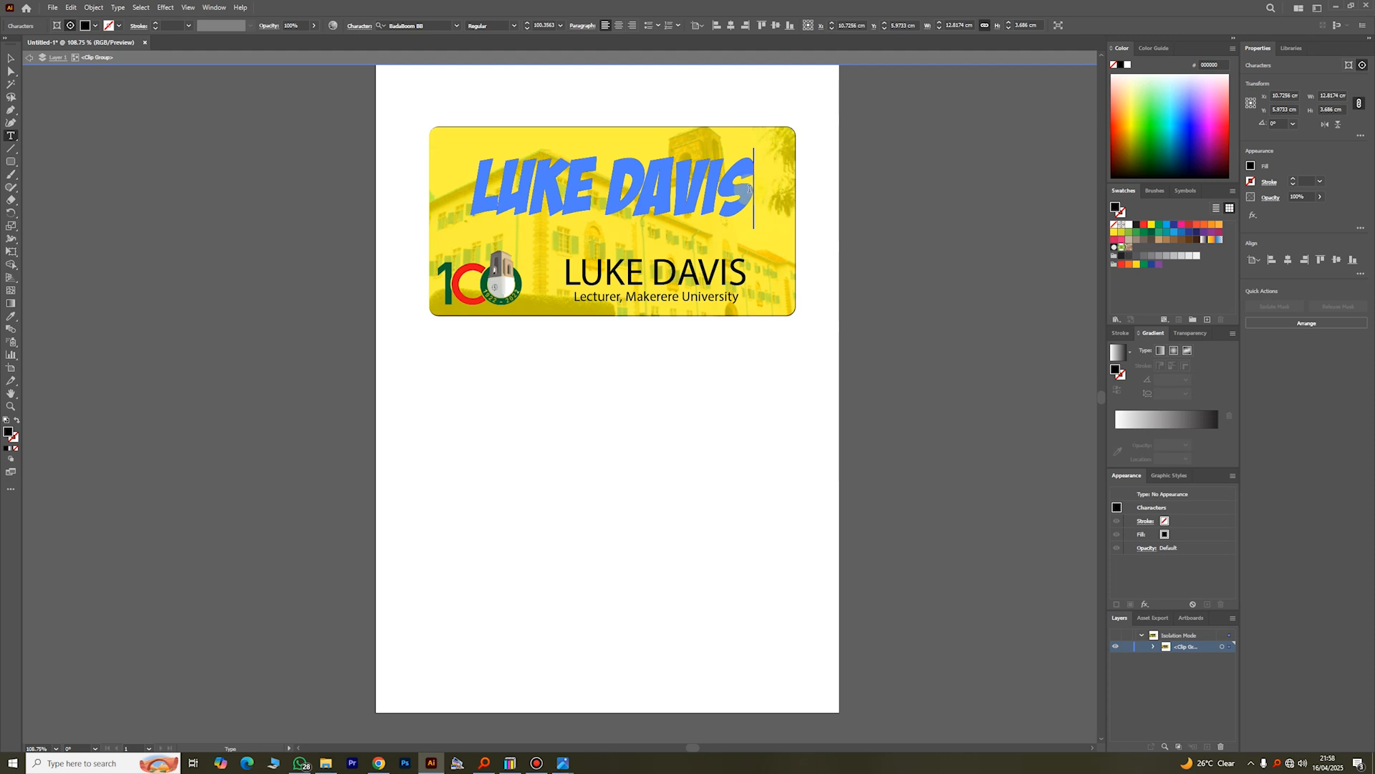
text(.)
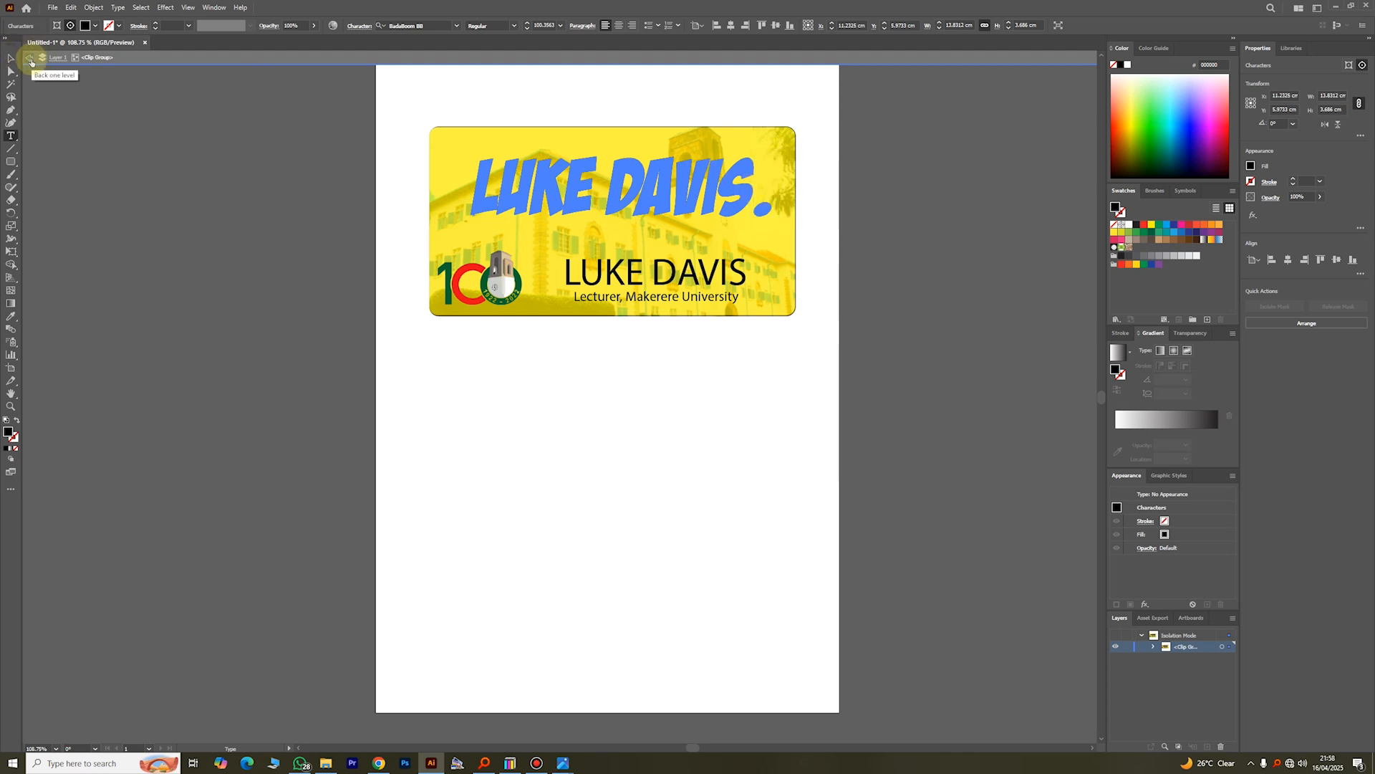
click(31, 62)
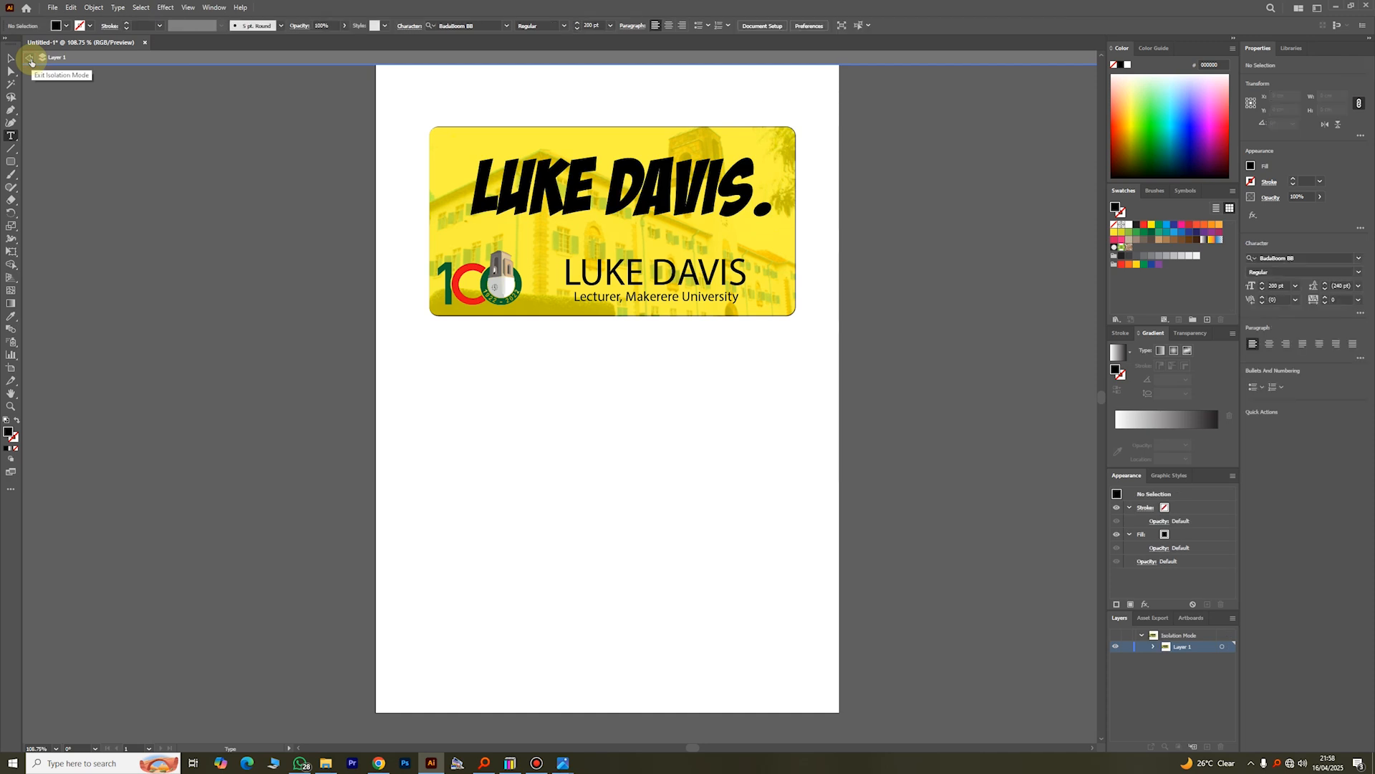
click(31, 62)
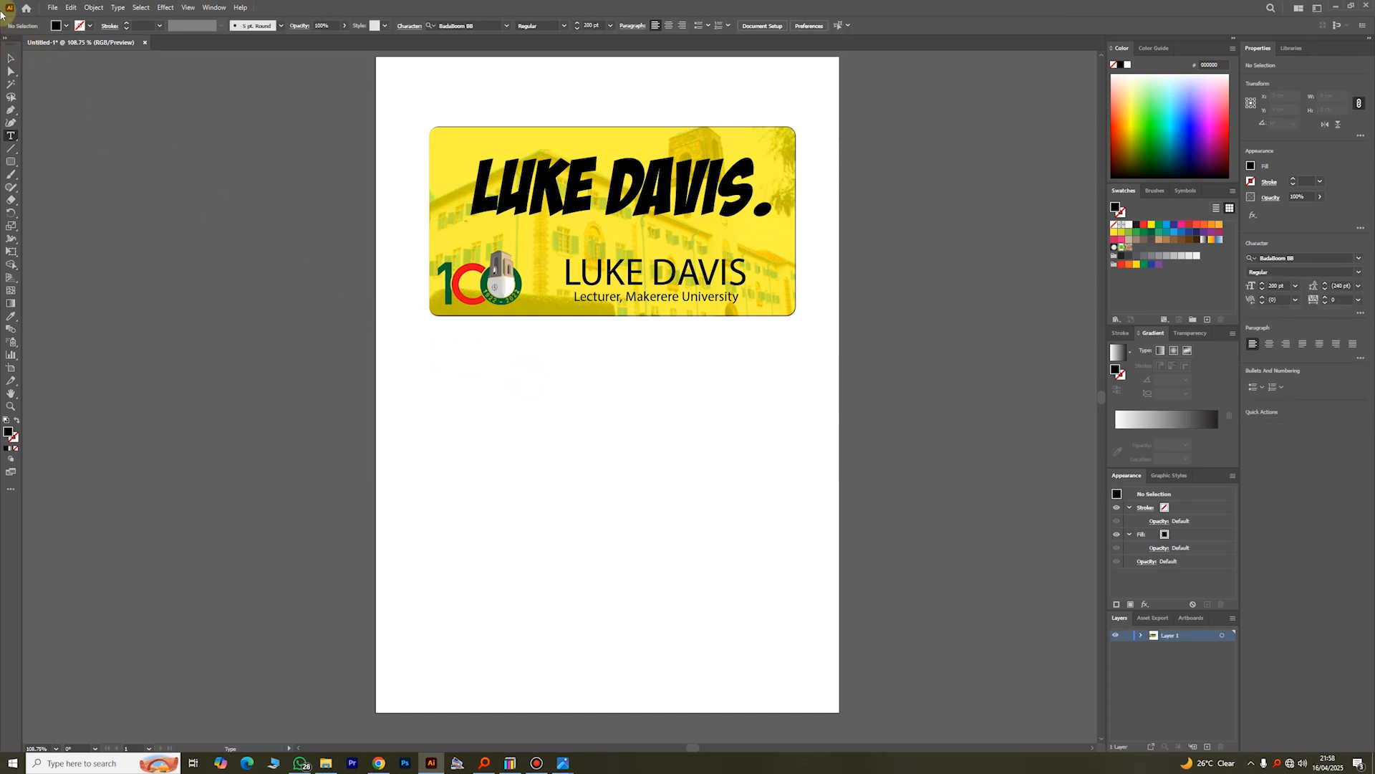
click(11, 58)
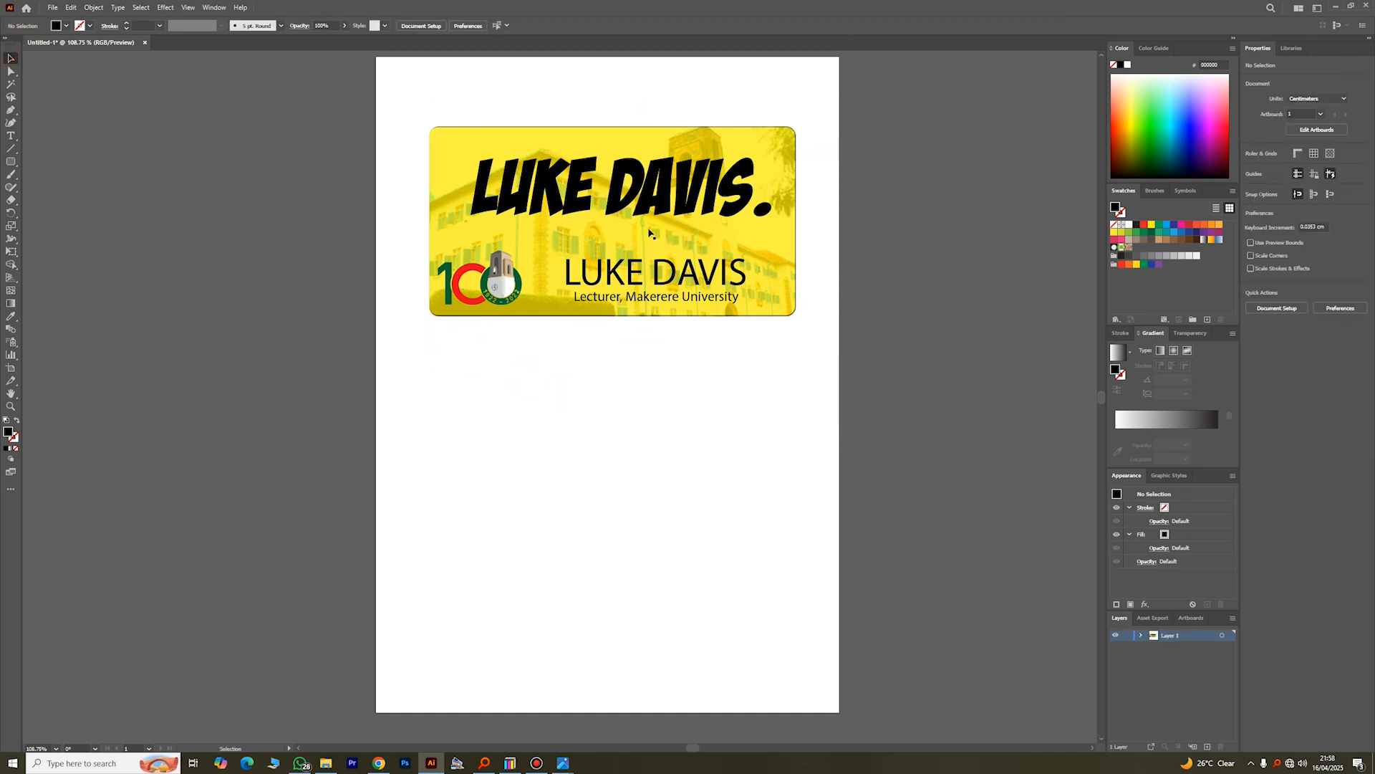
click(675, 440)
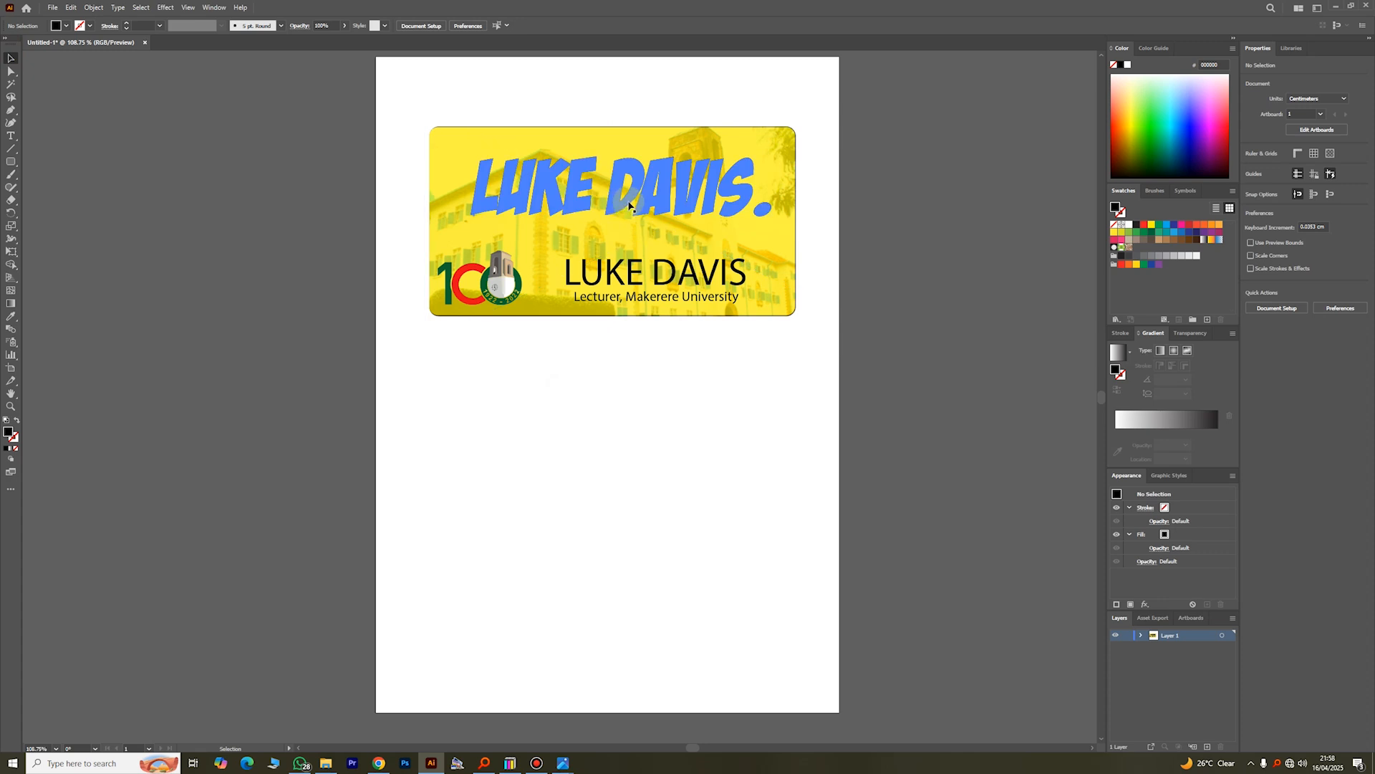
Step: Release the clipping mask on the card group and deselect the artwork
click(639, 197)
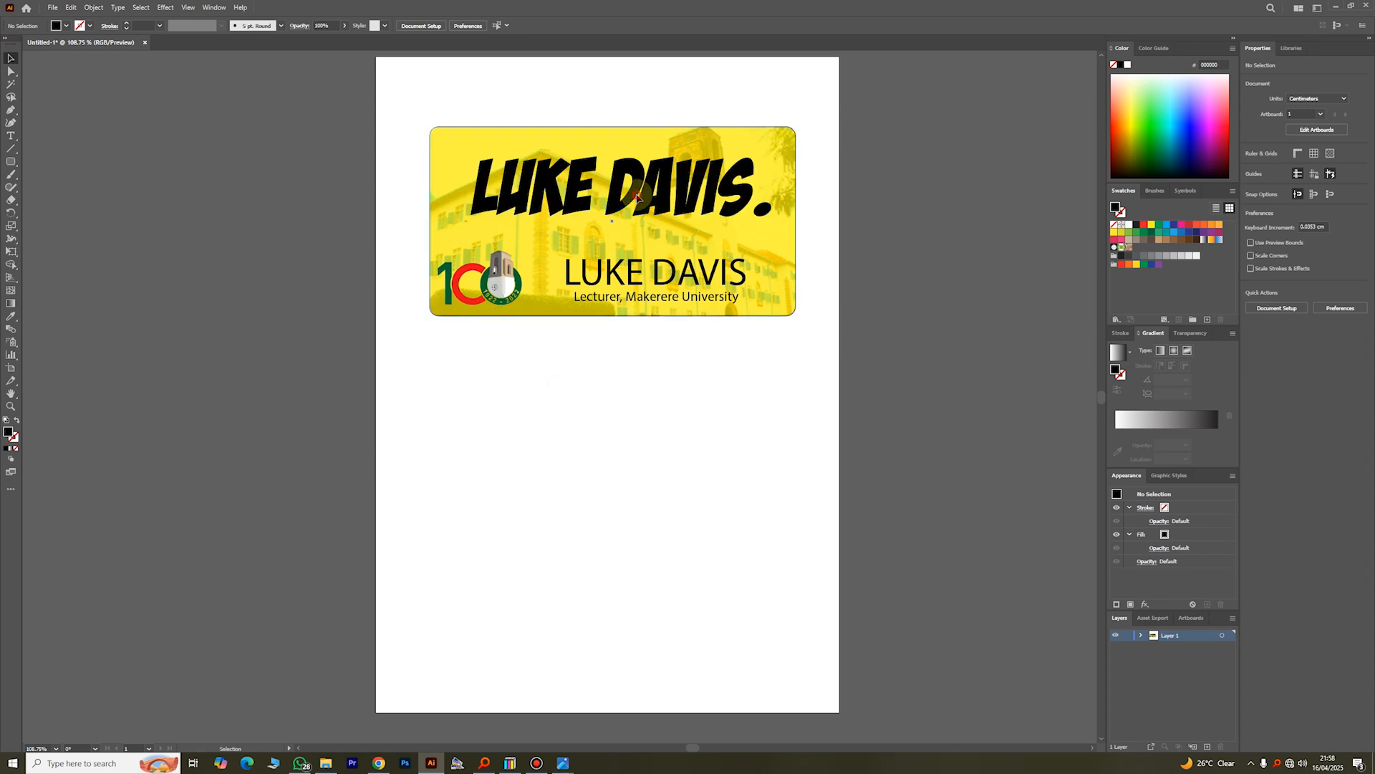
right_click(638, 195)
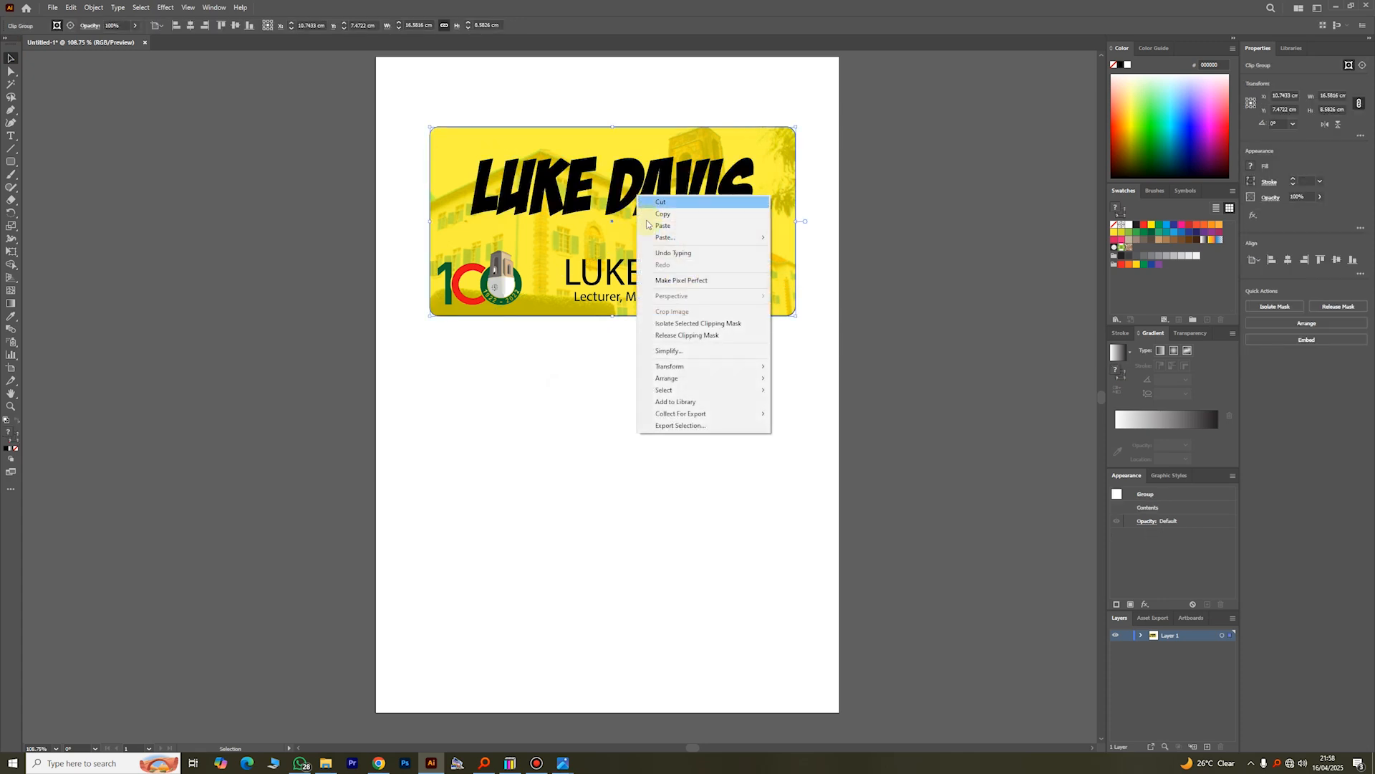
click(684, 336)
click(904, 434)
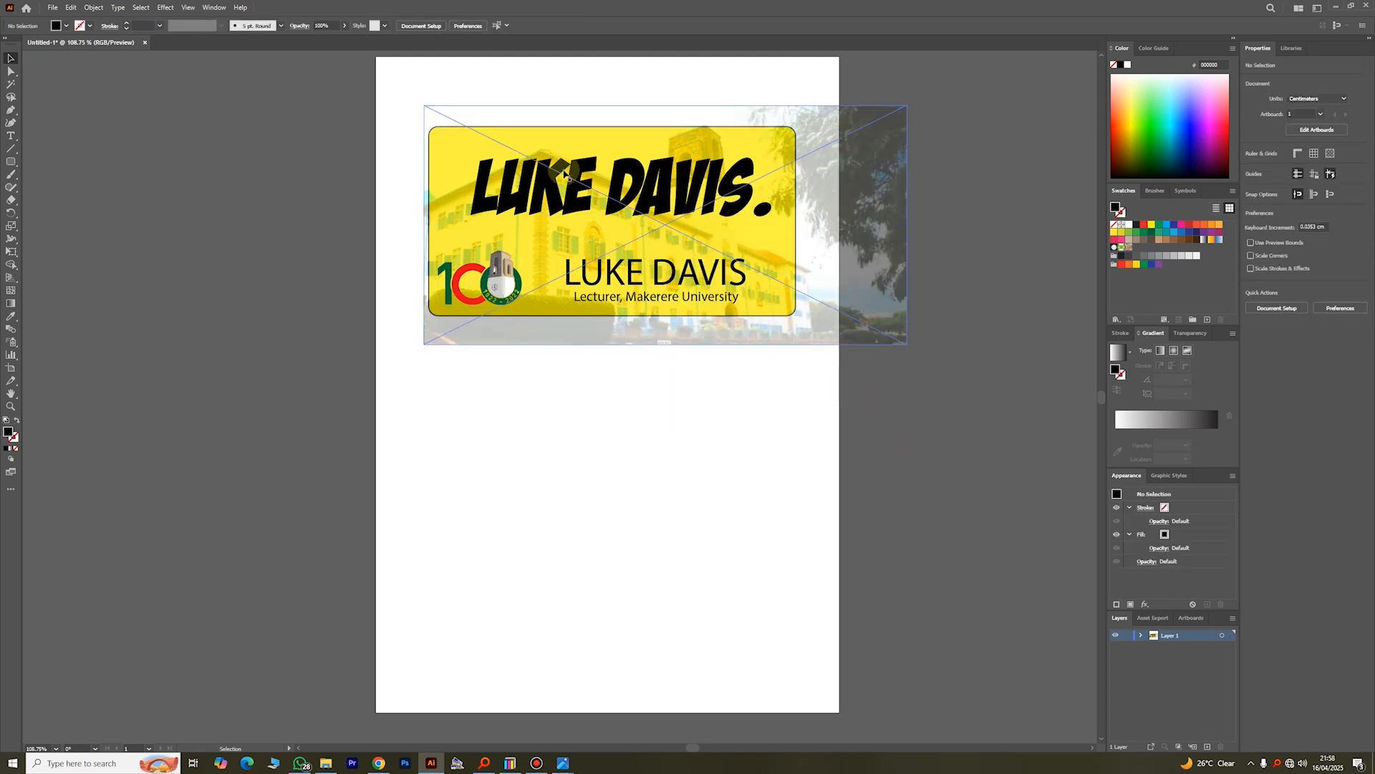
Step: Move the released rounded rectangle straight down to the blank area below the photo, and deselect it
click(797, 201)
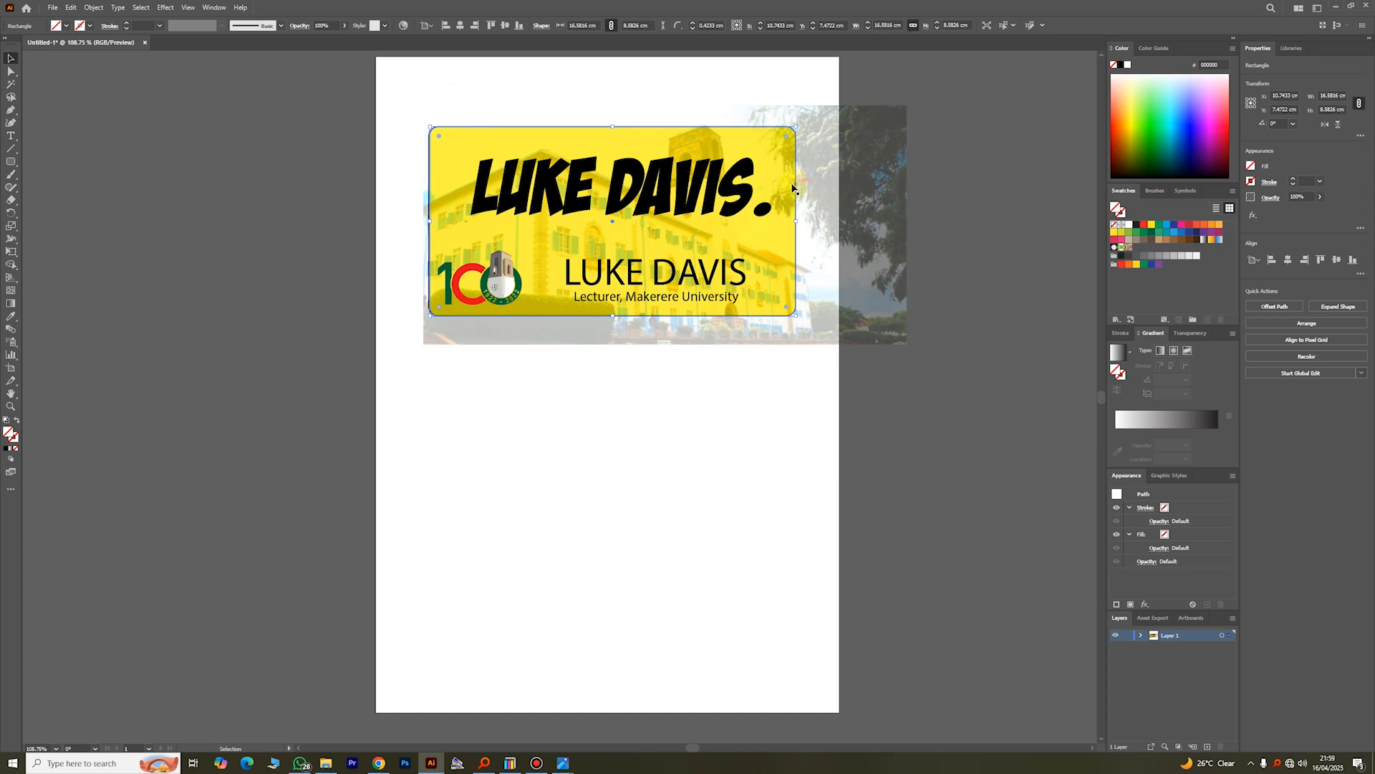
drag(795, 190, 794, 453)
click(823, 419)
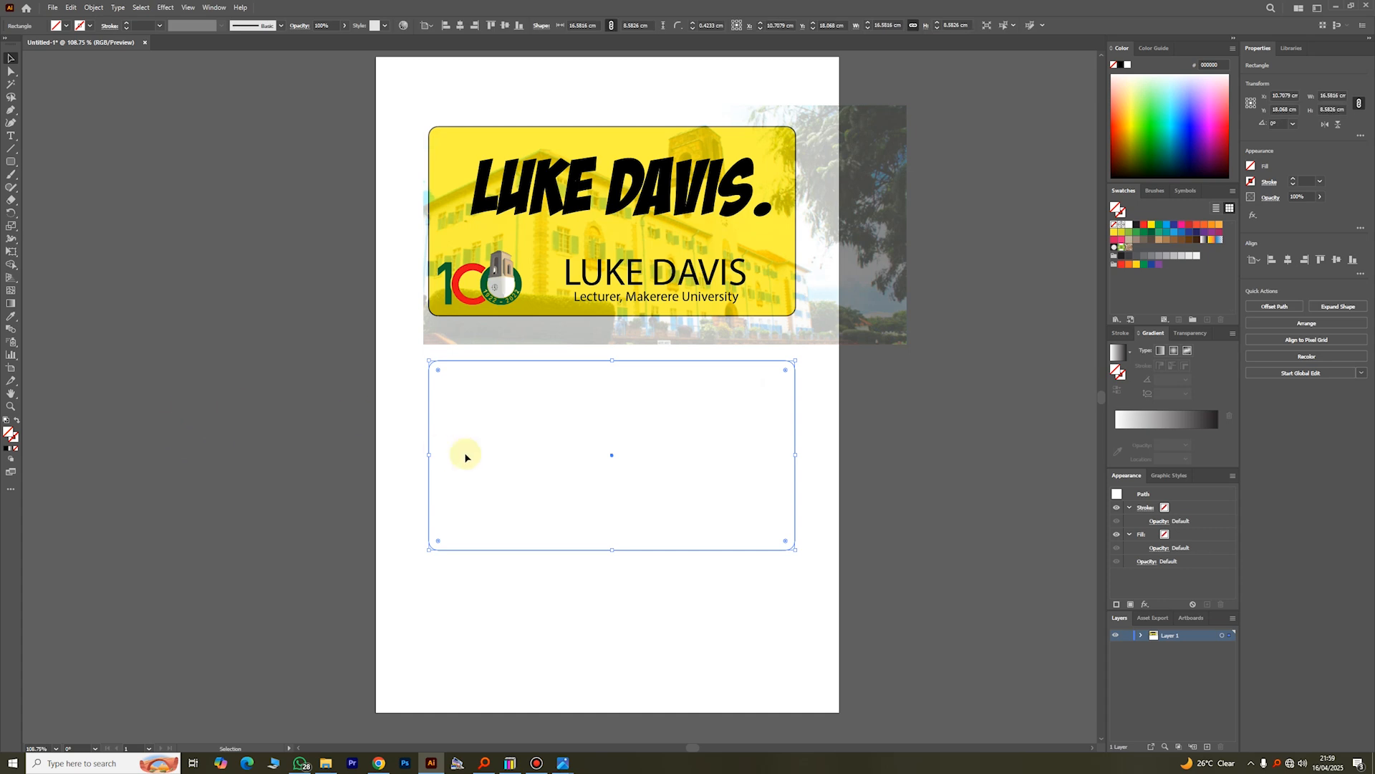
click(410, 419)
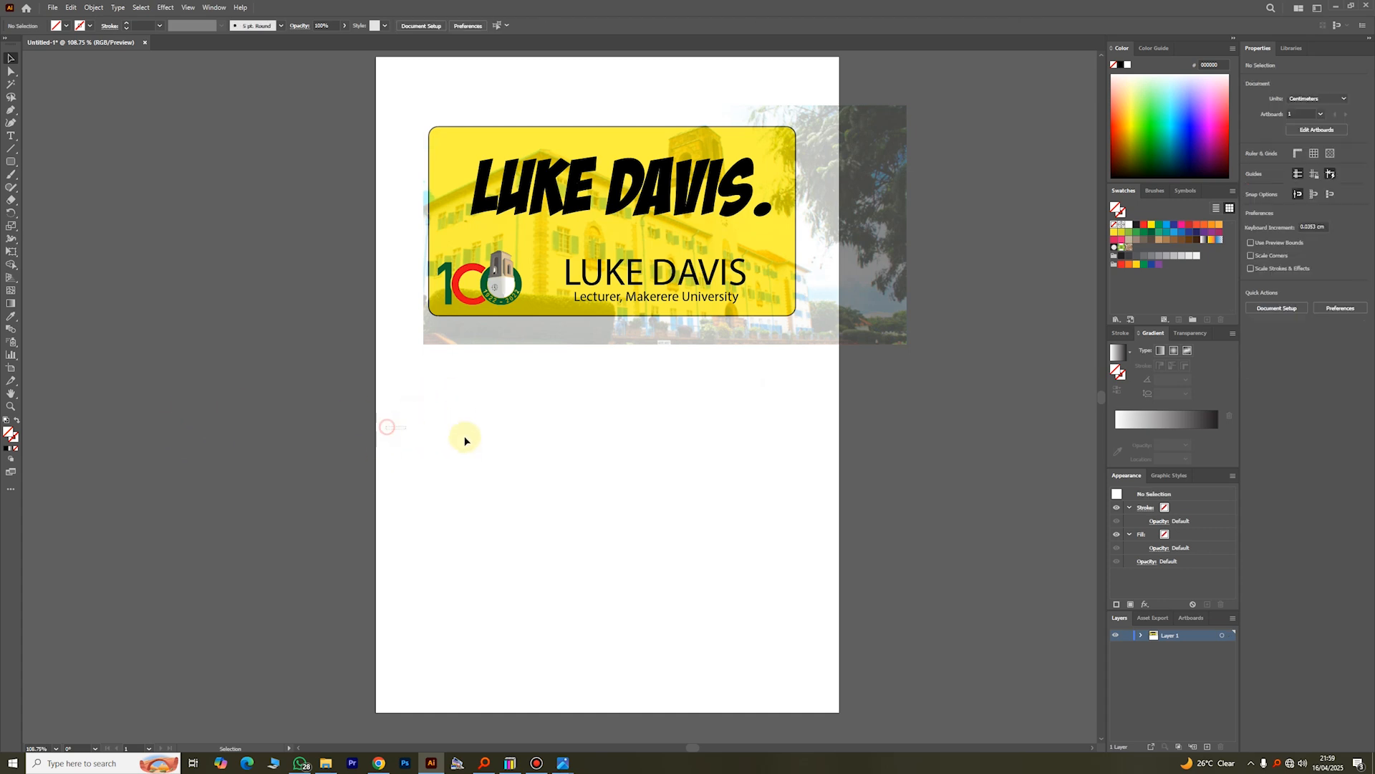
Step: Give the rounded rectangle below the photo a light blue stroke and deselect it
click(492, 466)
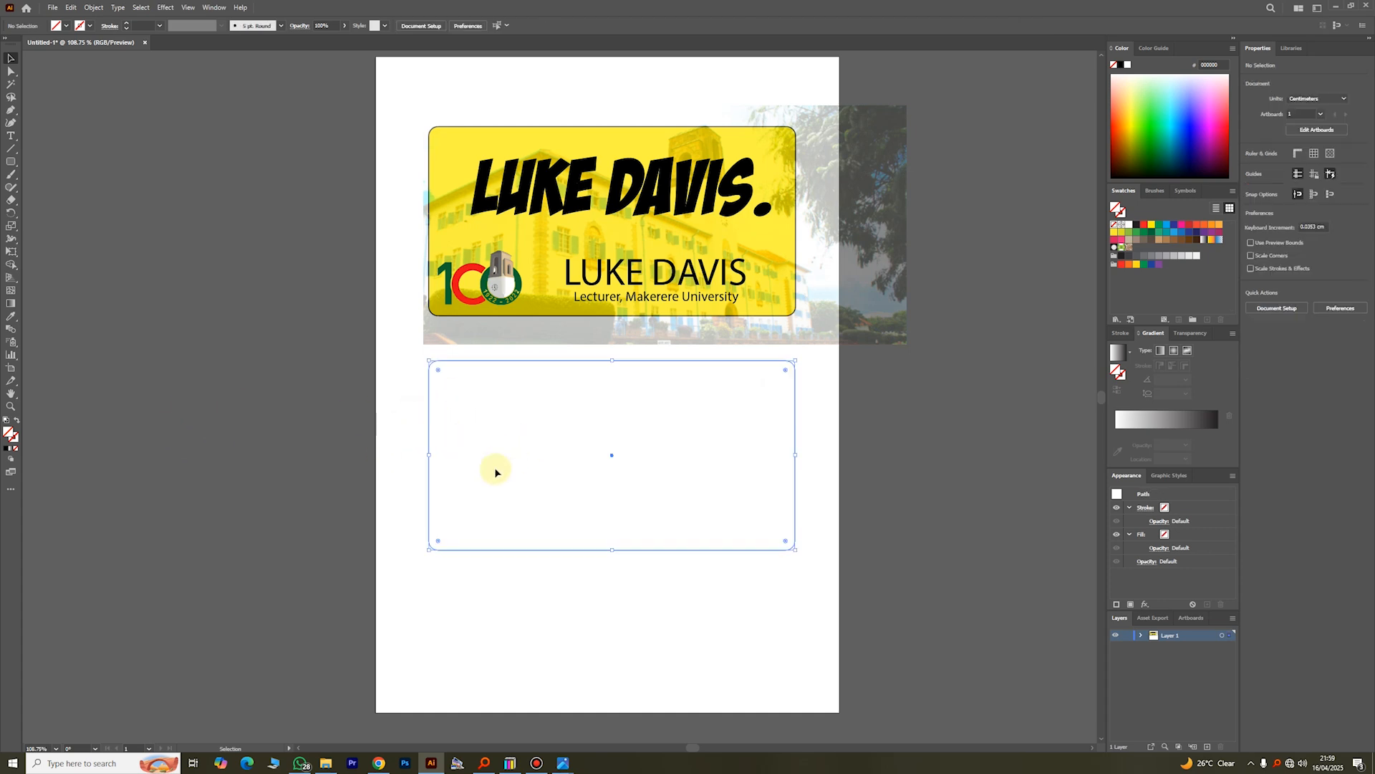
click(82, 27)
click(69, 51)
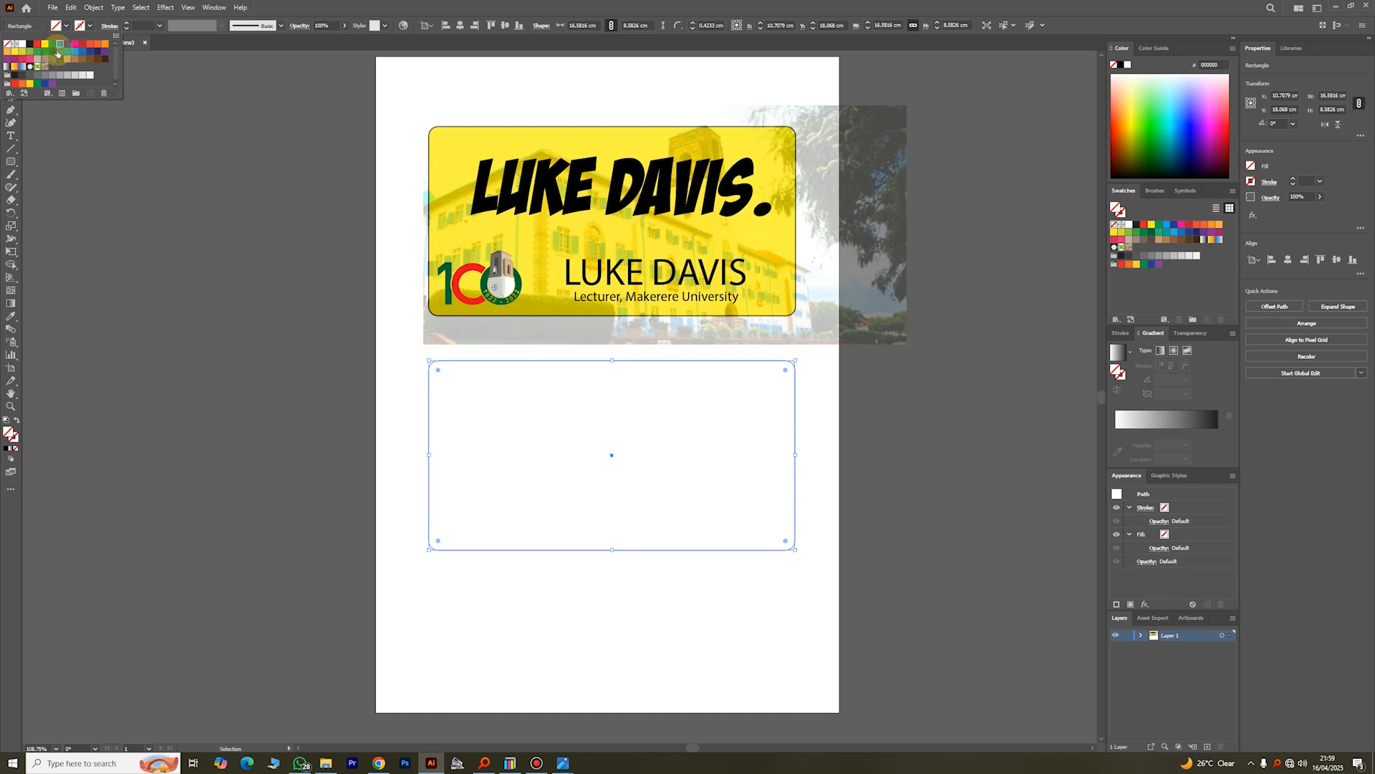
click(382, 438)
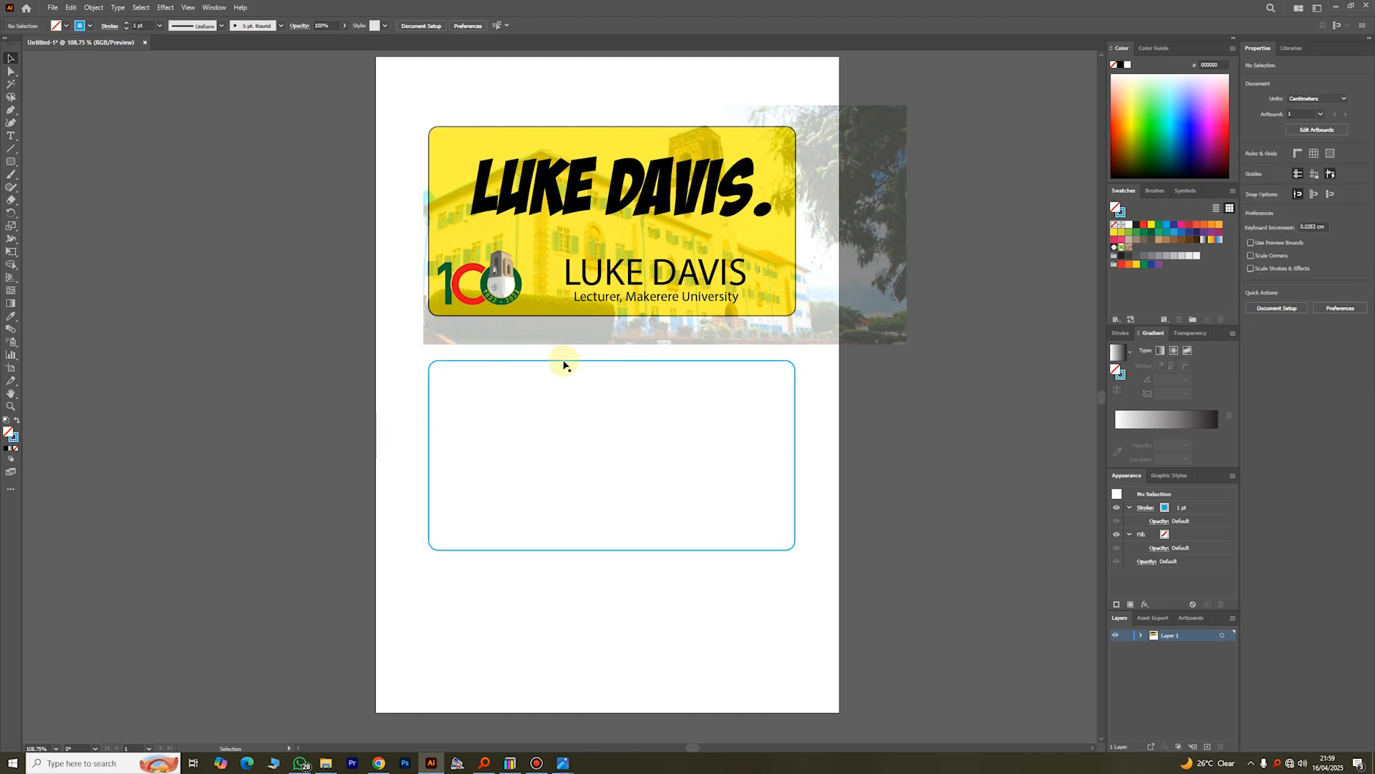
Step: Move the blue-outlined rectangle back over the yellow card and clip all the artwork to it with a clipping mask
drag(563, 360, 564, 129)
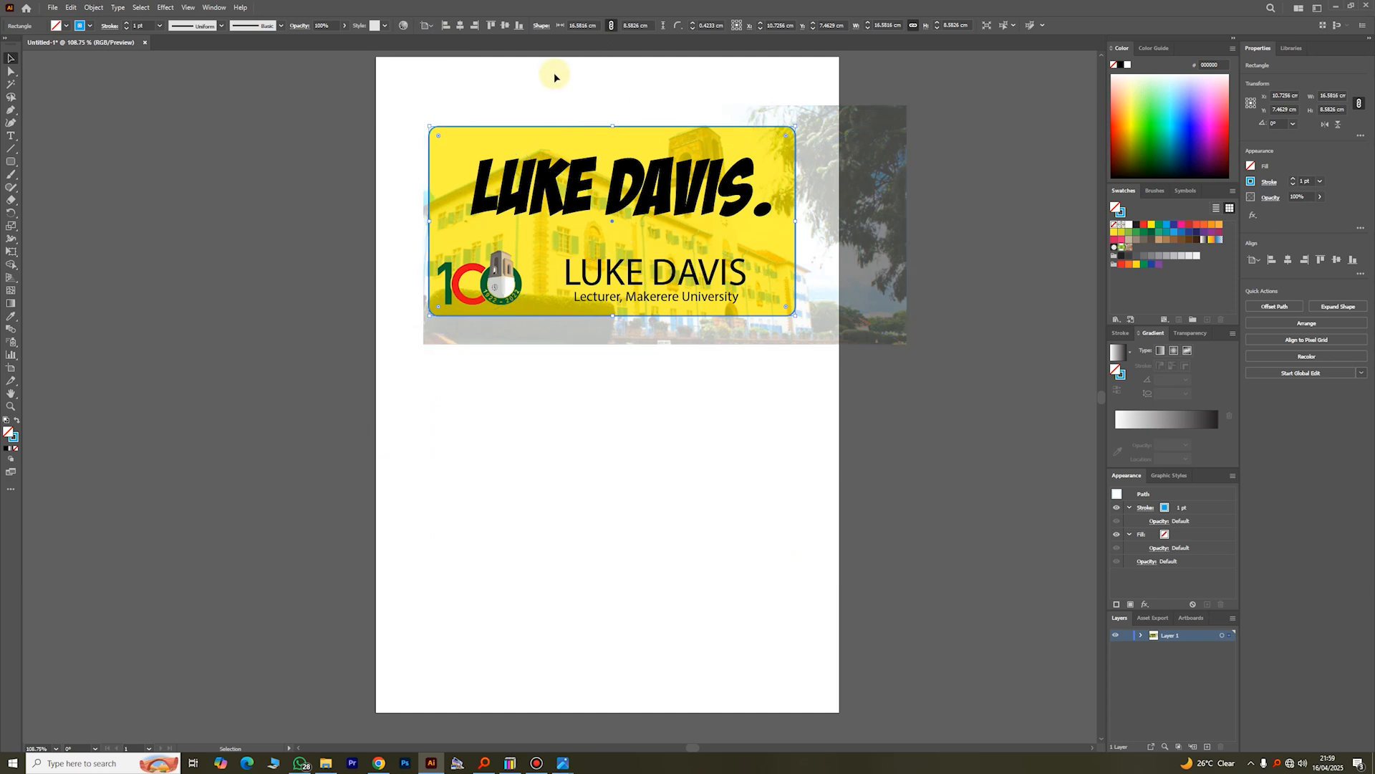
drag(806, 466, 436, 119)
right_click(586, 183)
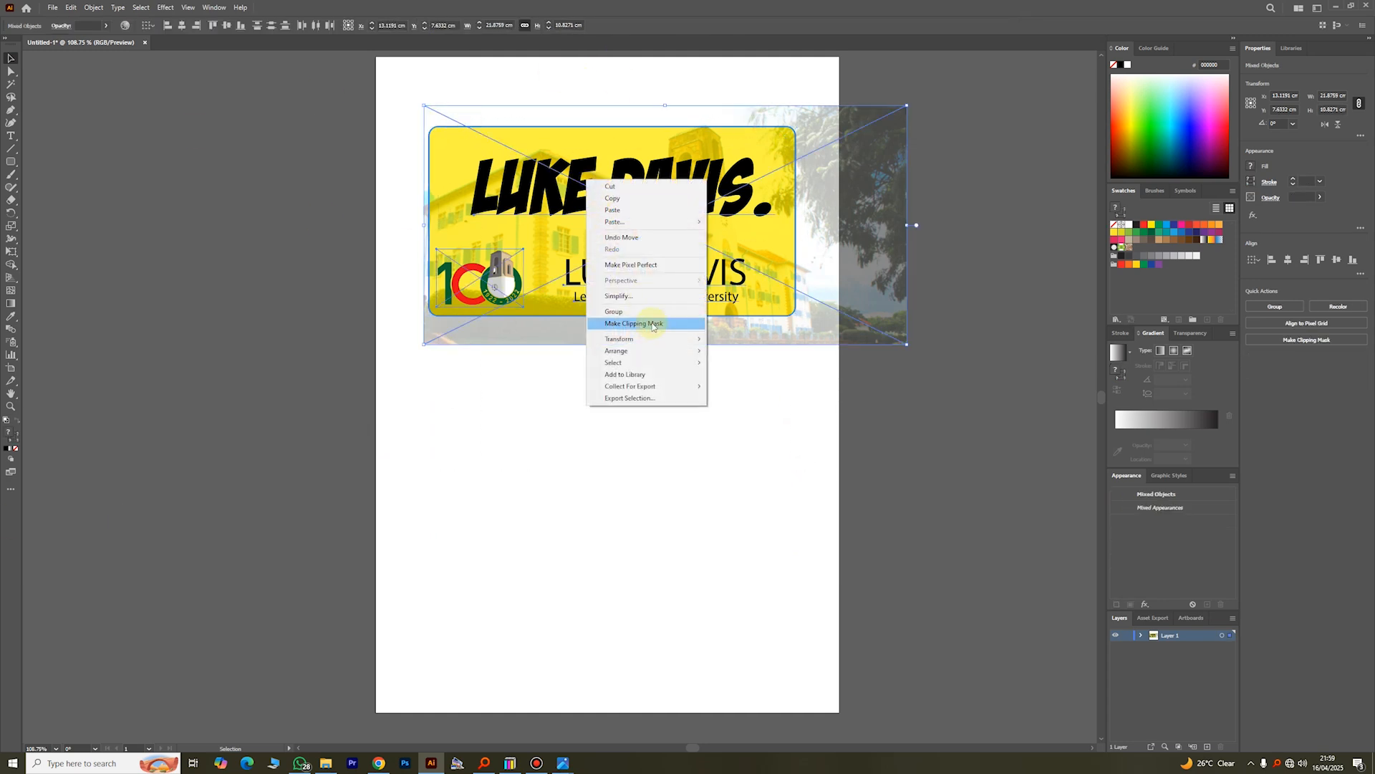
click(651, 318)
click(686, 383)
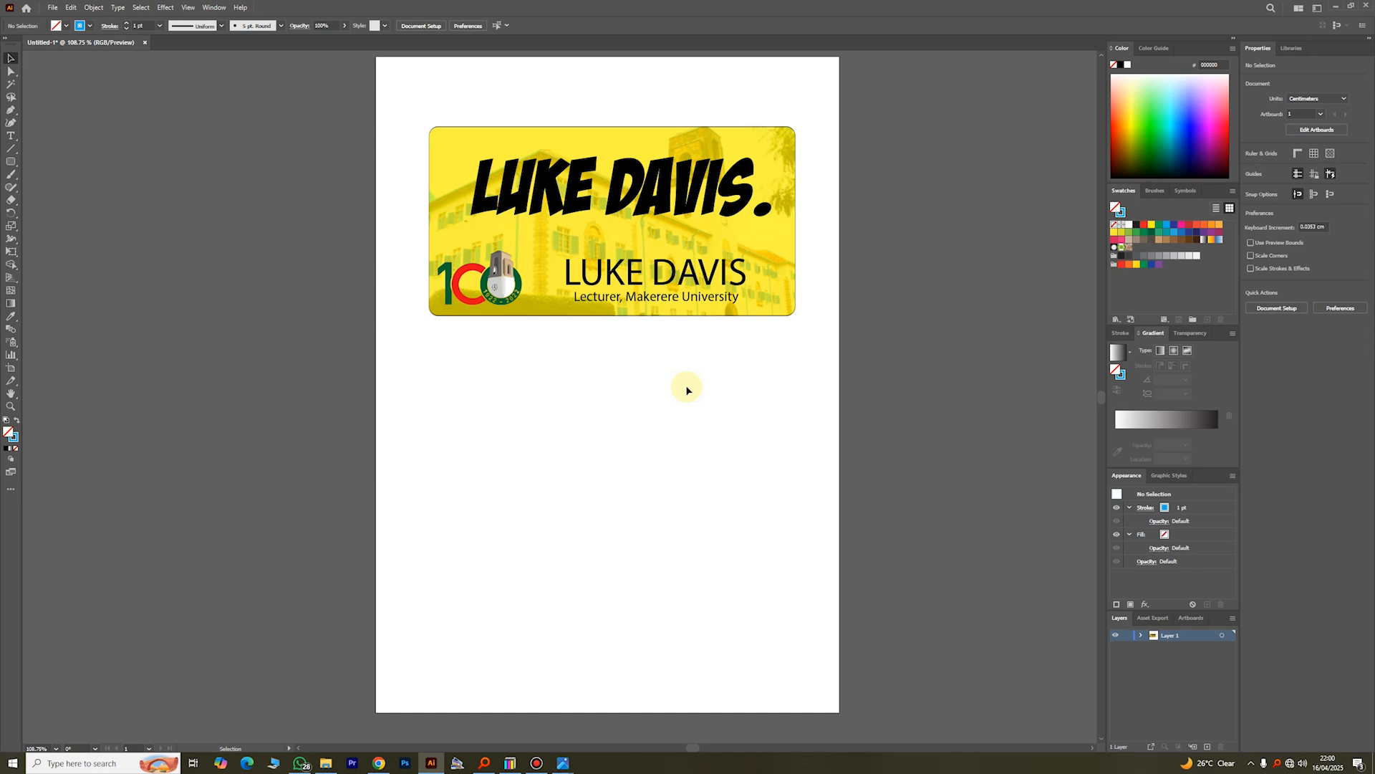
click(536, 763)
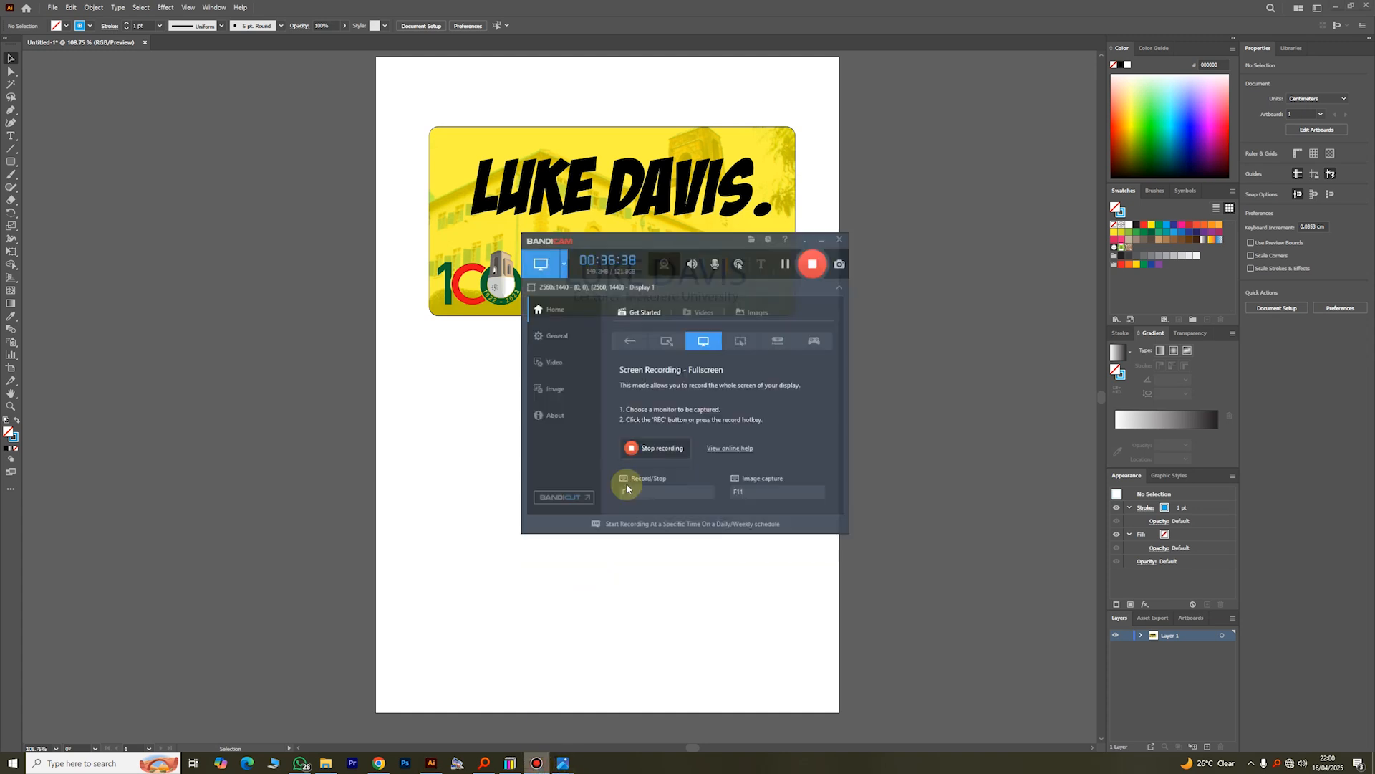